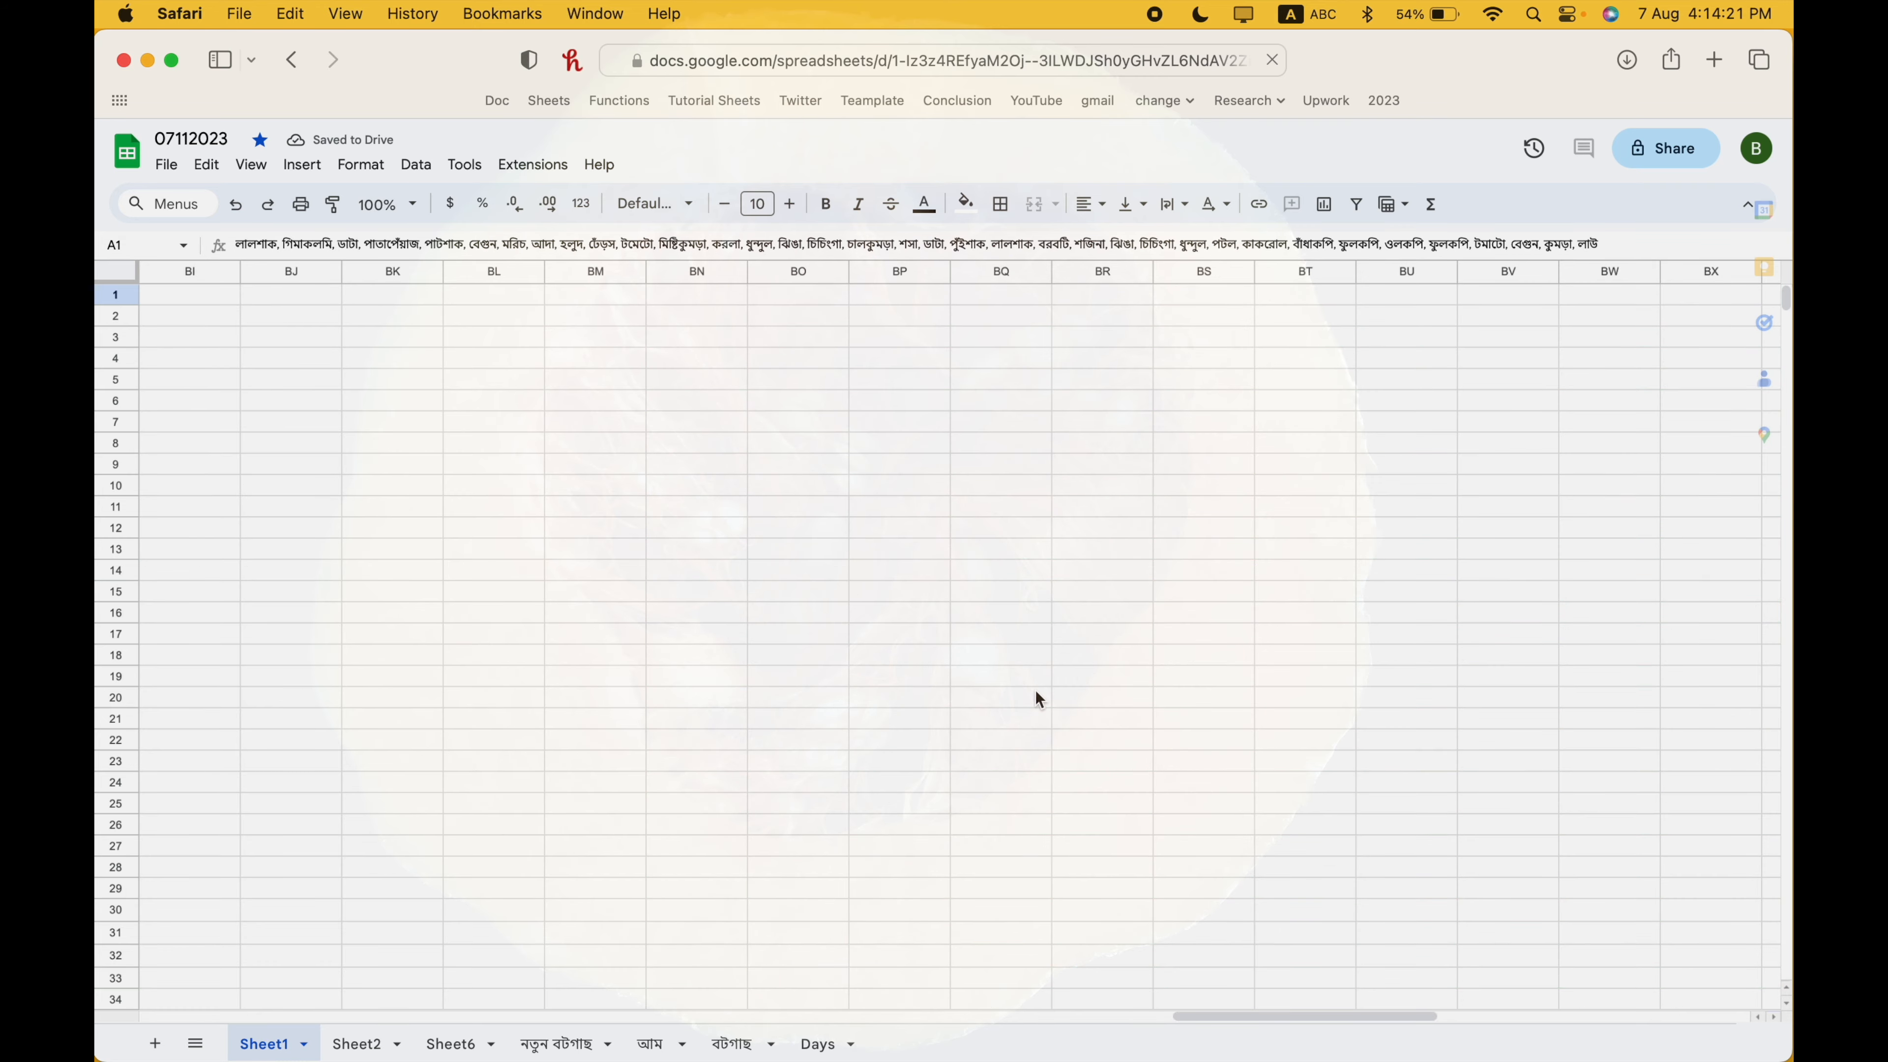
# - Switch to Avro Keyboard and start a sentence in the empty cell AM42 with "আমার প্রিয় সবজির নাম"
pyautogui.hscroll(-5, 1035, 690)
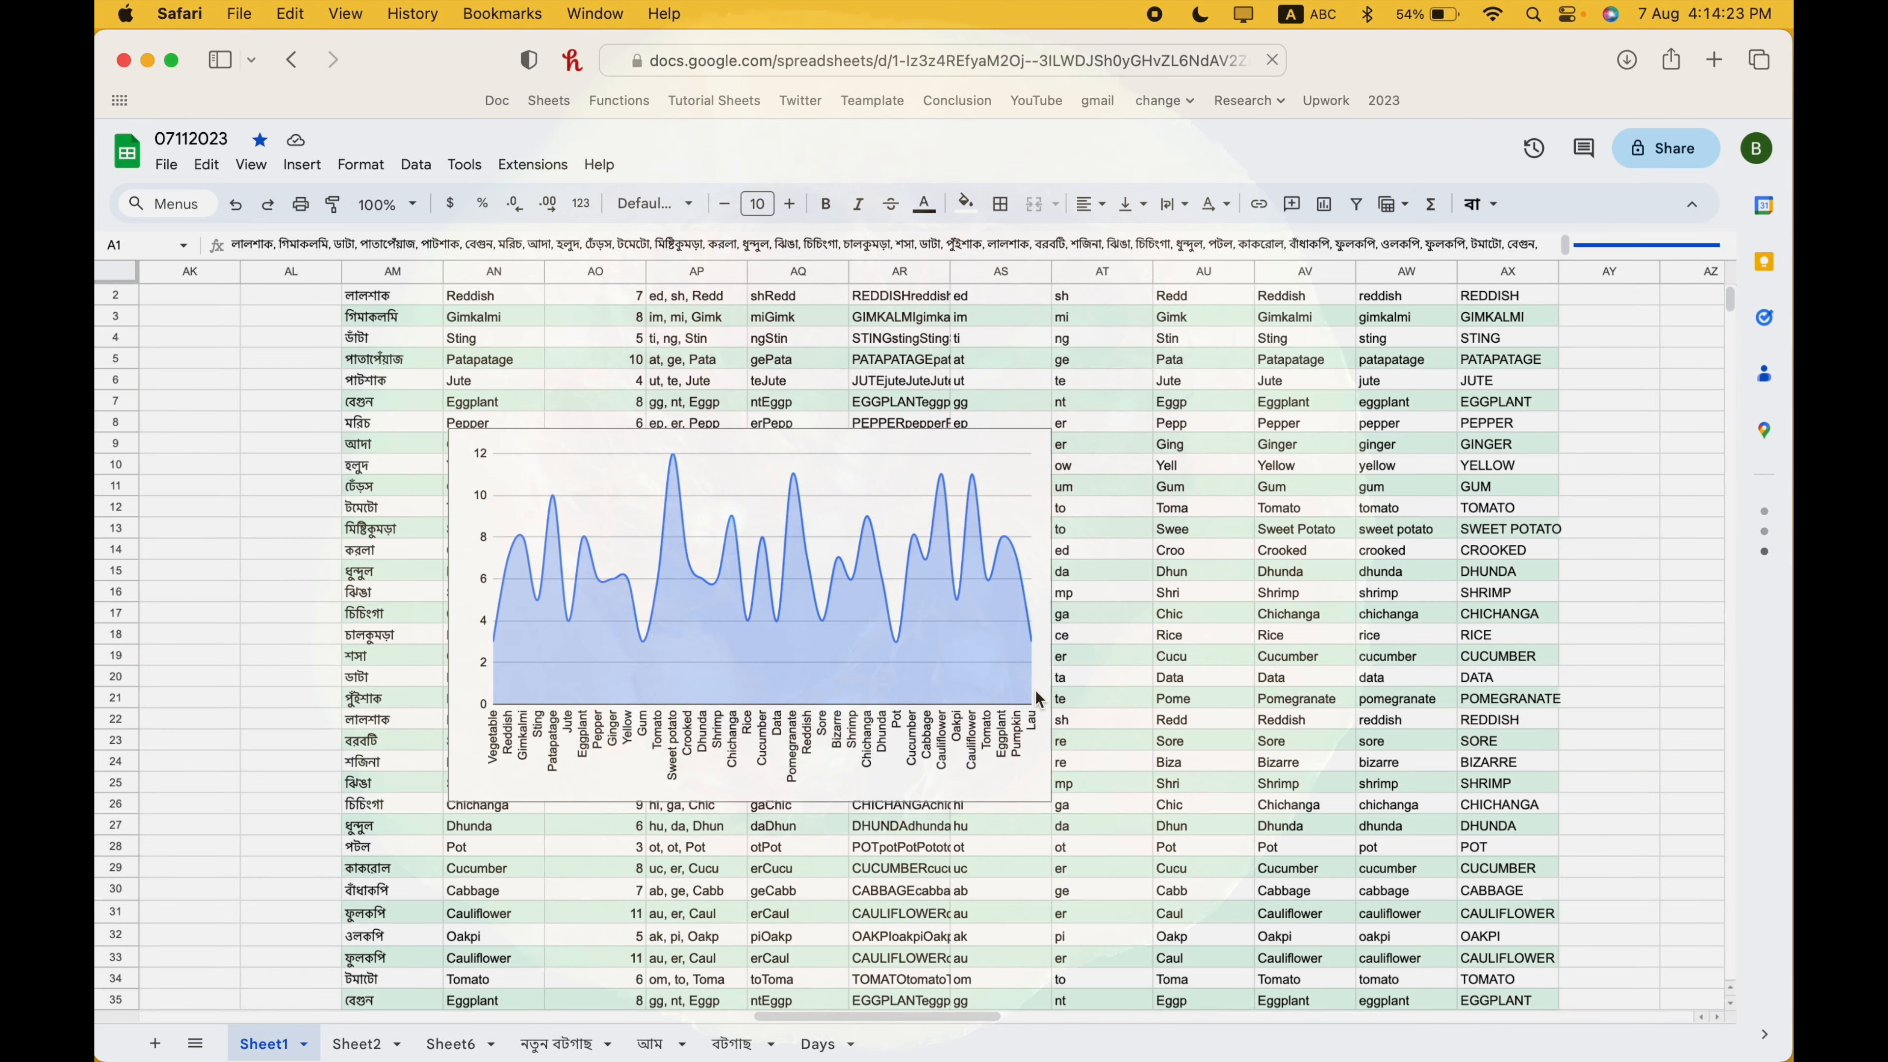
pyautogui.scroll(-5, 1035, 691)
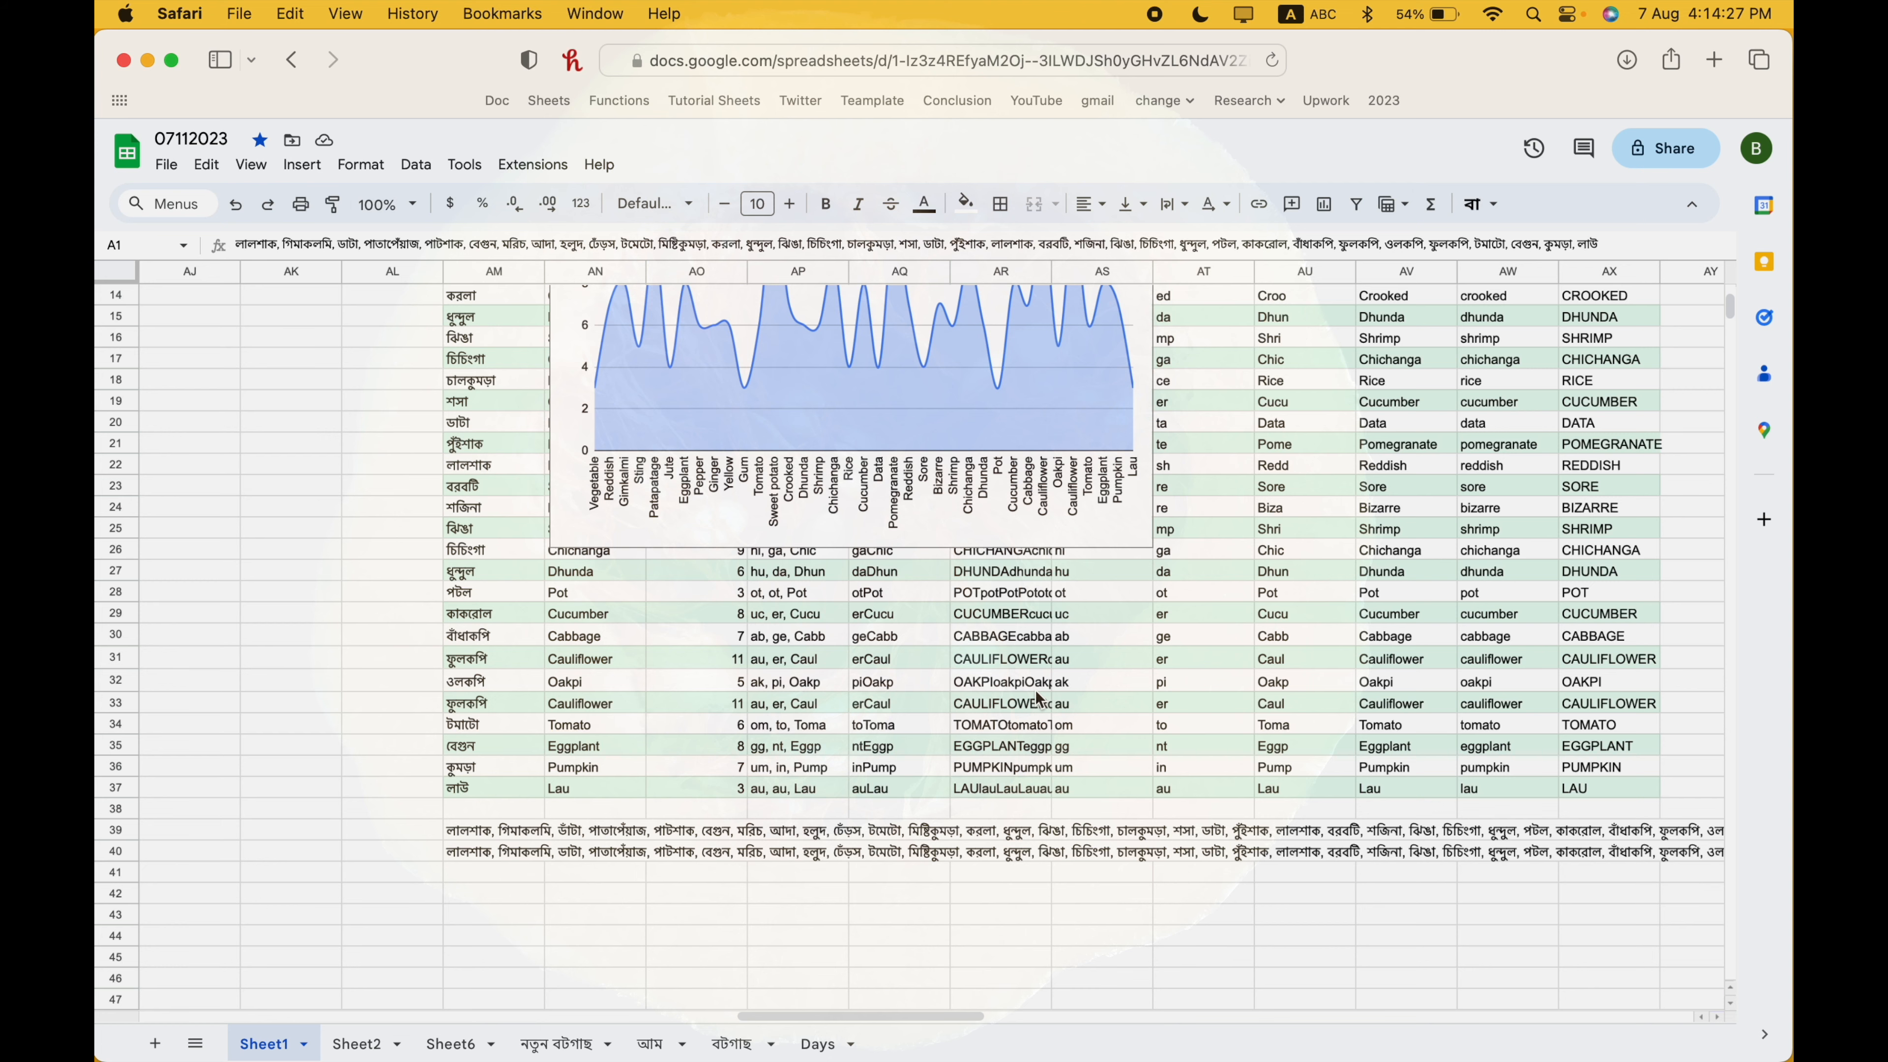
pyautogui.scroll(-2, 1036, 691)
pyautogui.click(494, 836)
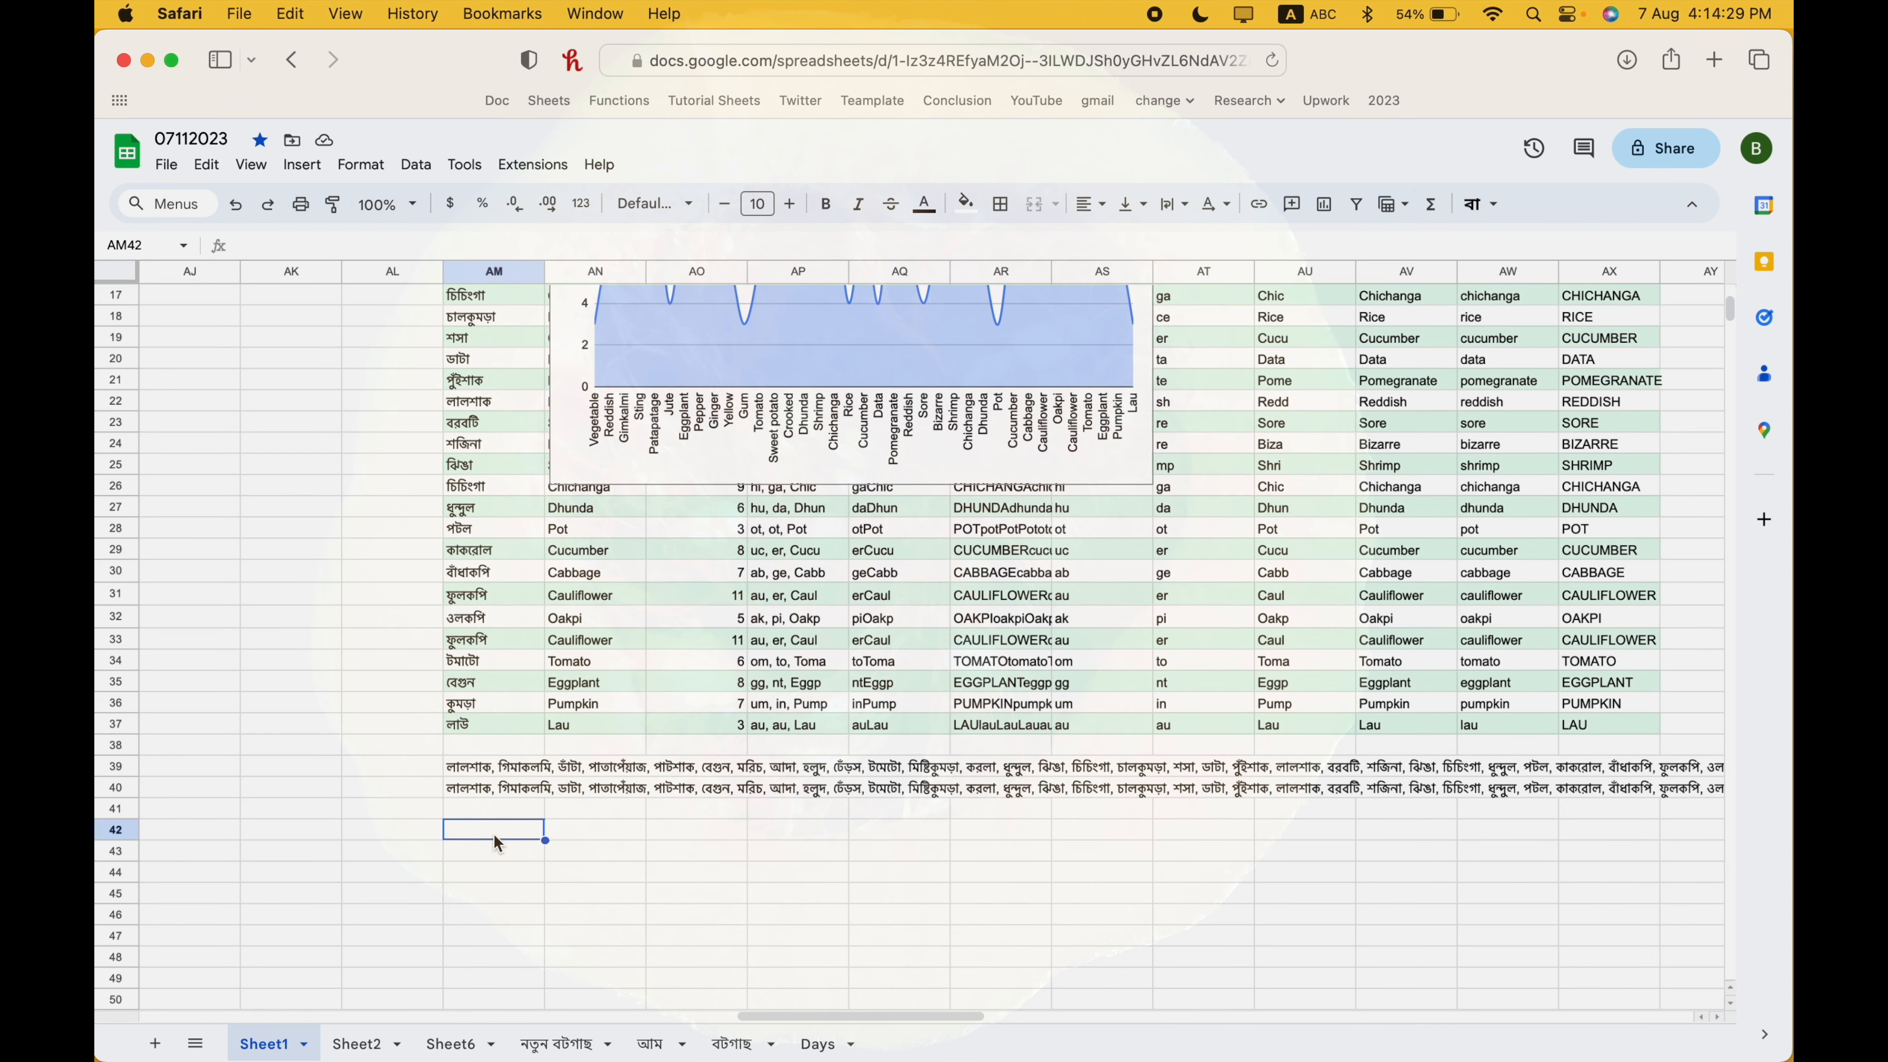
pyautogui.scroll(-3, 495, 838)
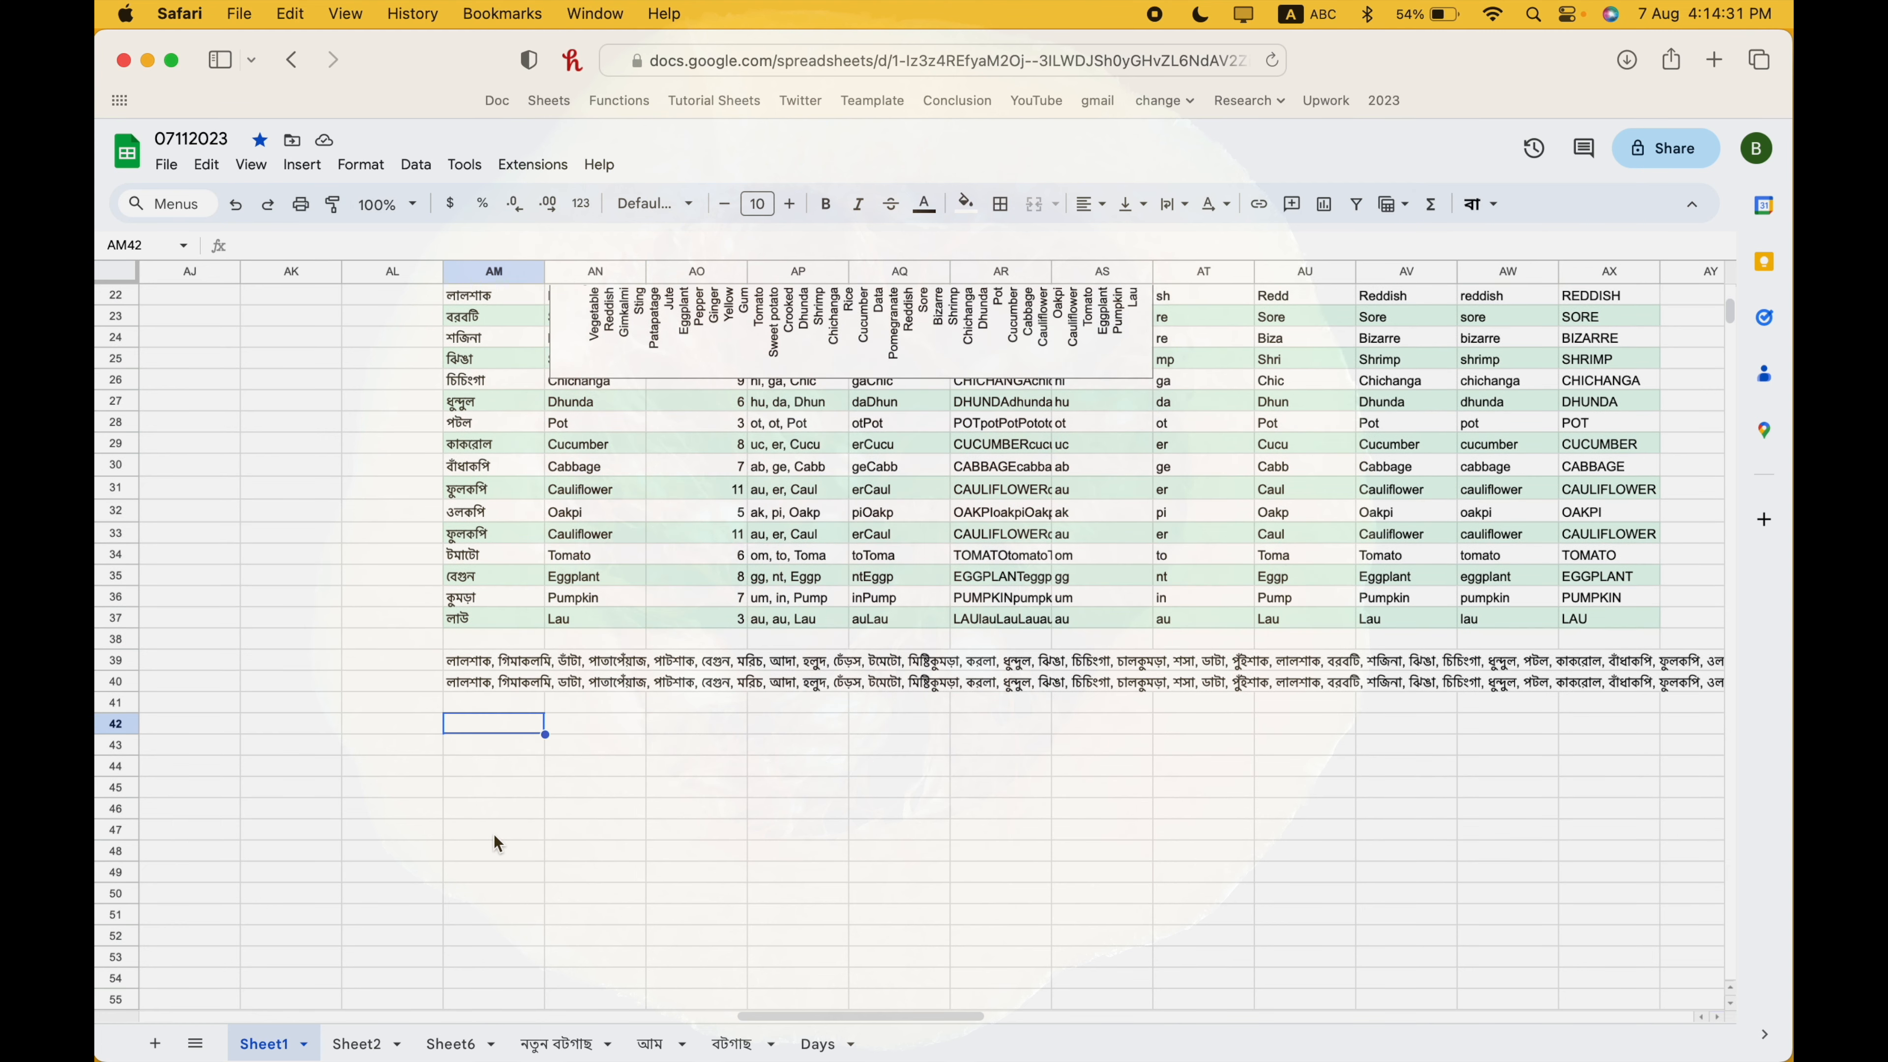
pyautogui.hotkey('ctrl', 'space')
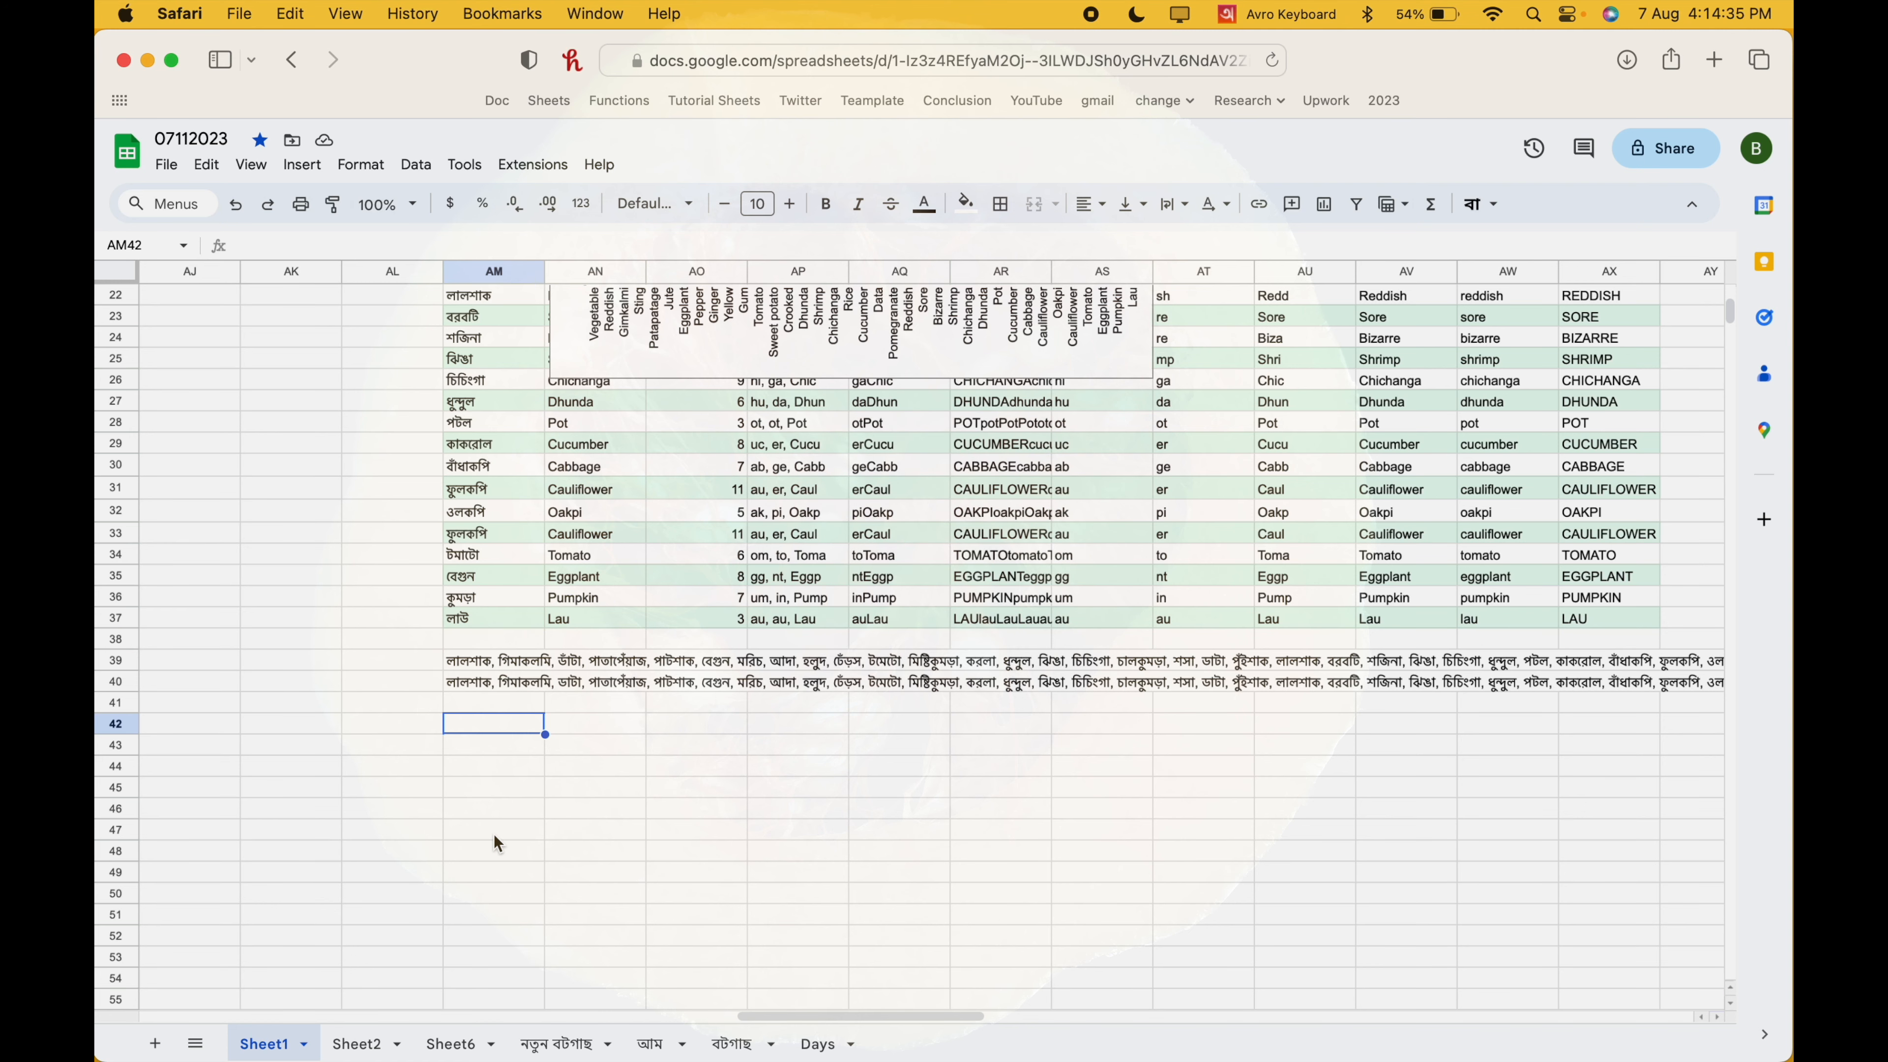
pyautogui.write('আমার ')
pyautogui.write('priy')
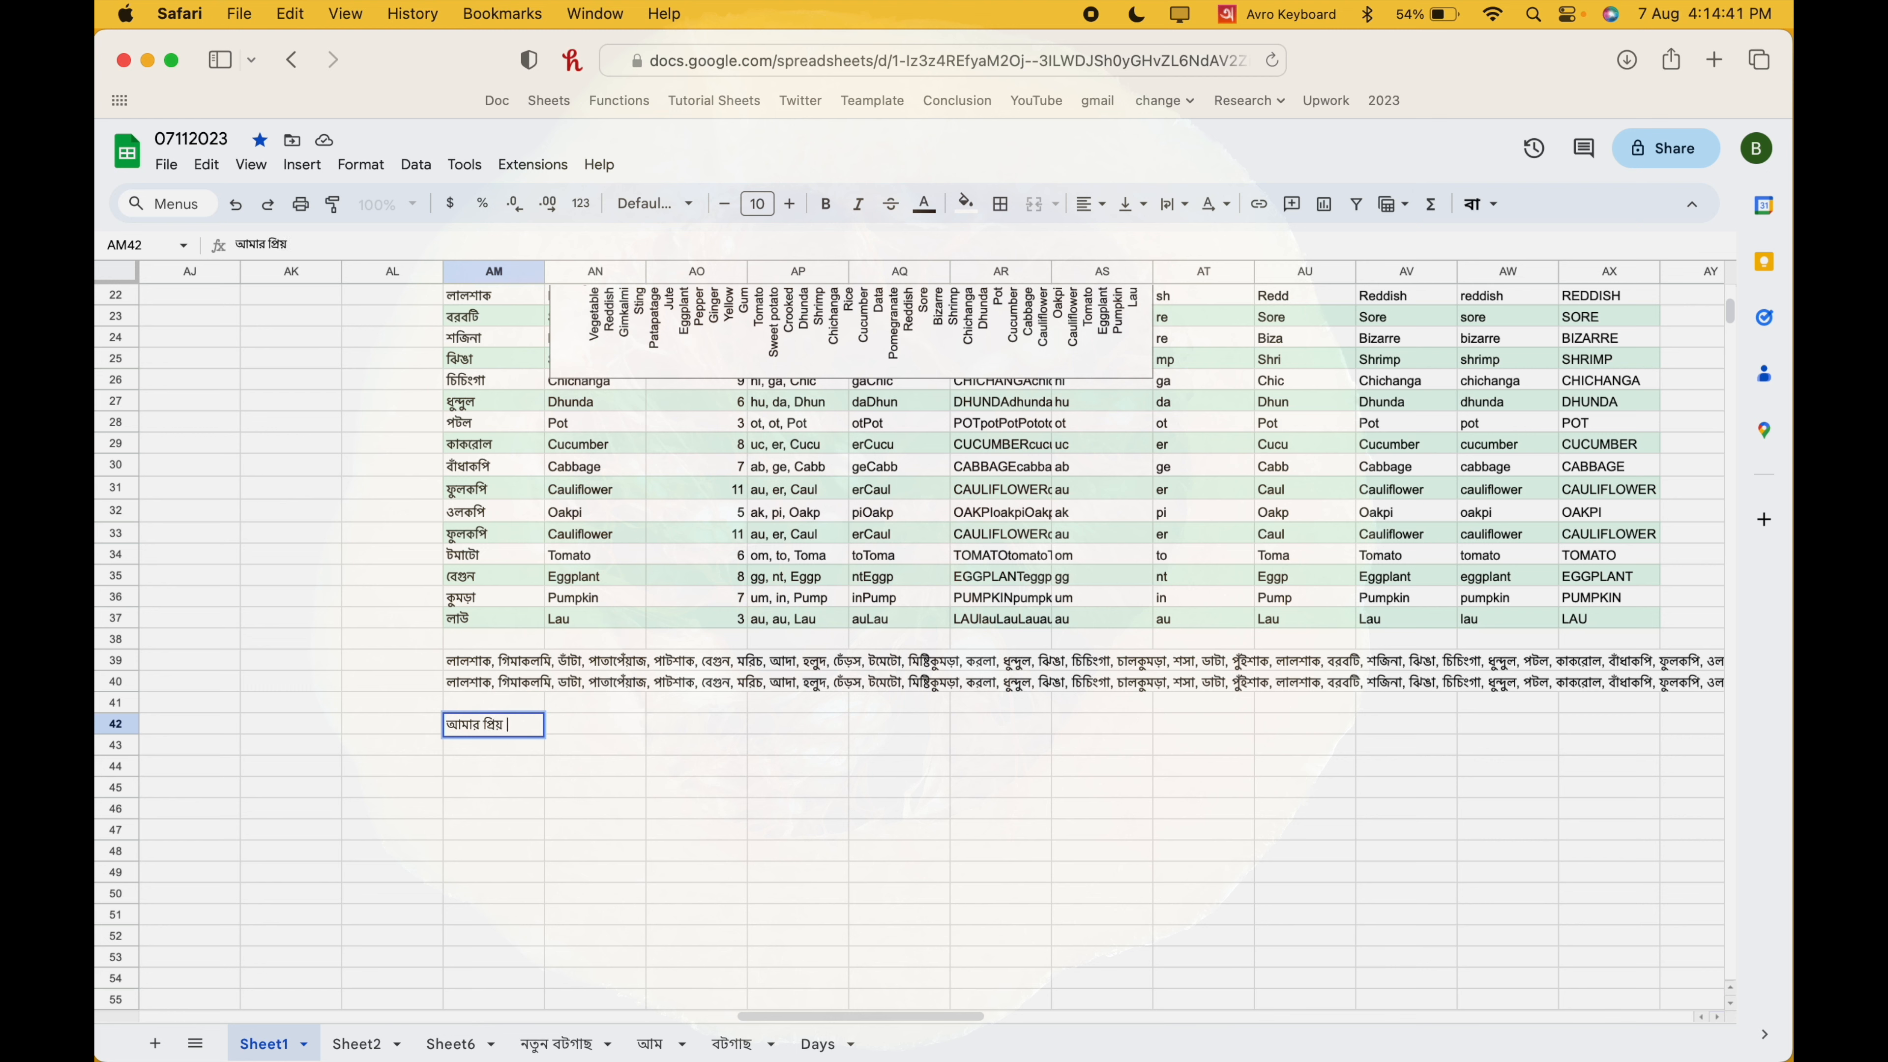
pyautogui.write(' sobjir nam')
pyautogui.press('Return')
# - Continue the sentence in AM42 with "মিষ্টি কুমড়া। তবে,", choosing the correct Bengali spelling for the word "মিষ্টি"
pyautogui.write('misT')
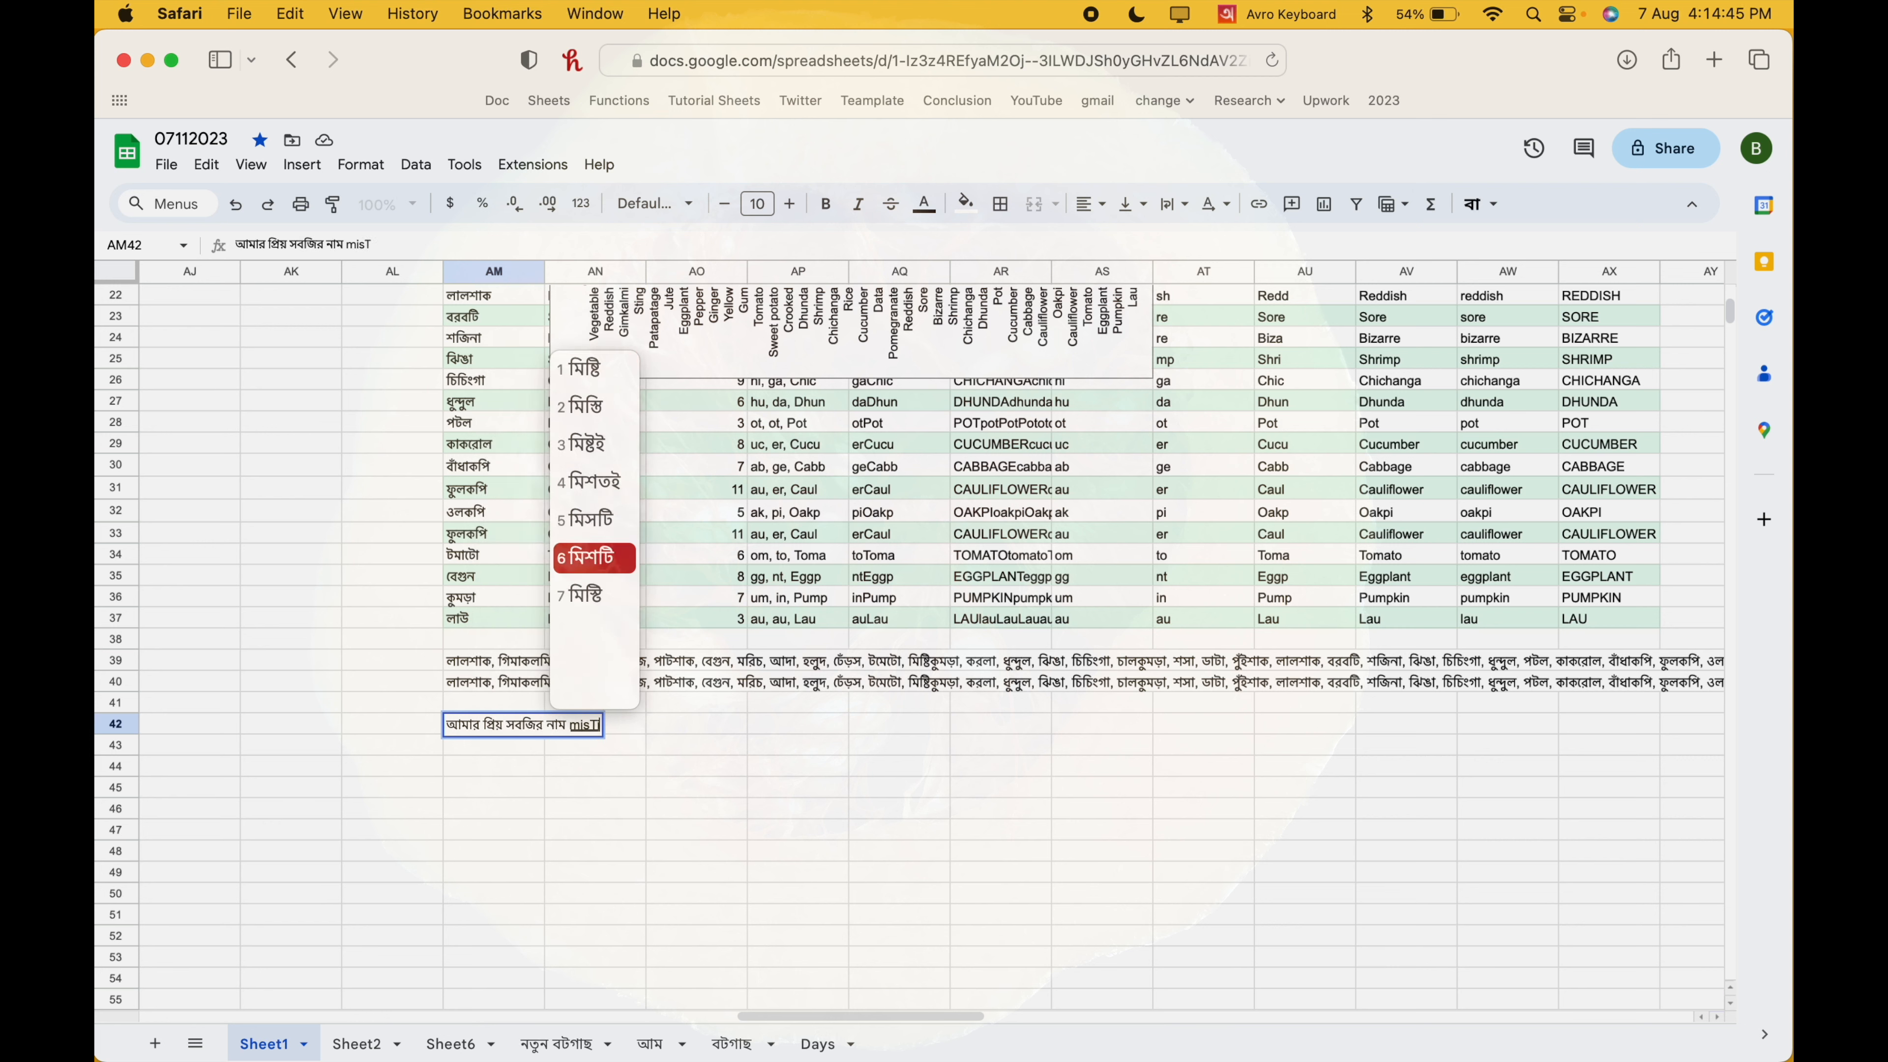
pyautogui.write('i')
pyautogui.press('Up')
pyautogui.press('Up')
pyautogui.press('Up')
pyautogui.press('Up')
pyautogui.press('Up')
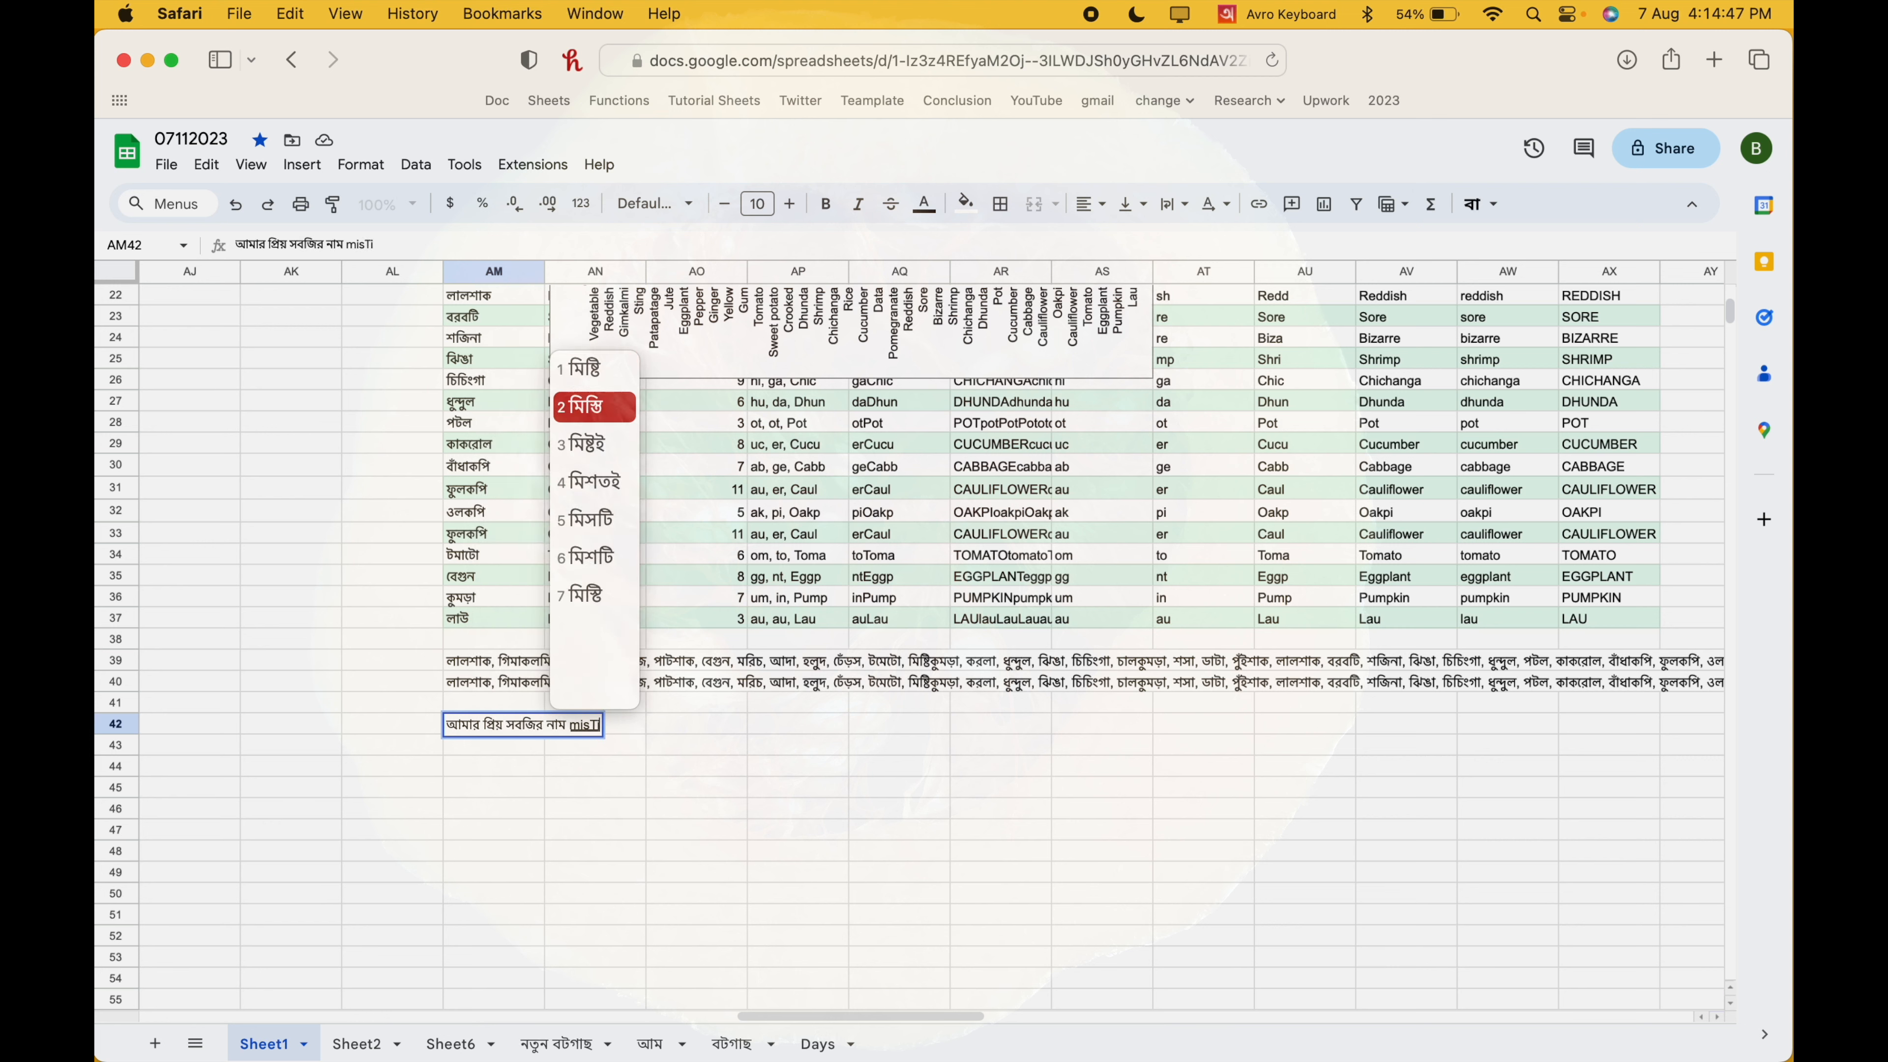
pyautogui.press('Return')
pyautogui.write('kumRa')
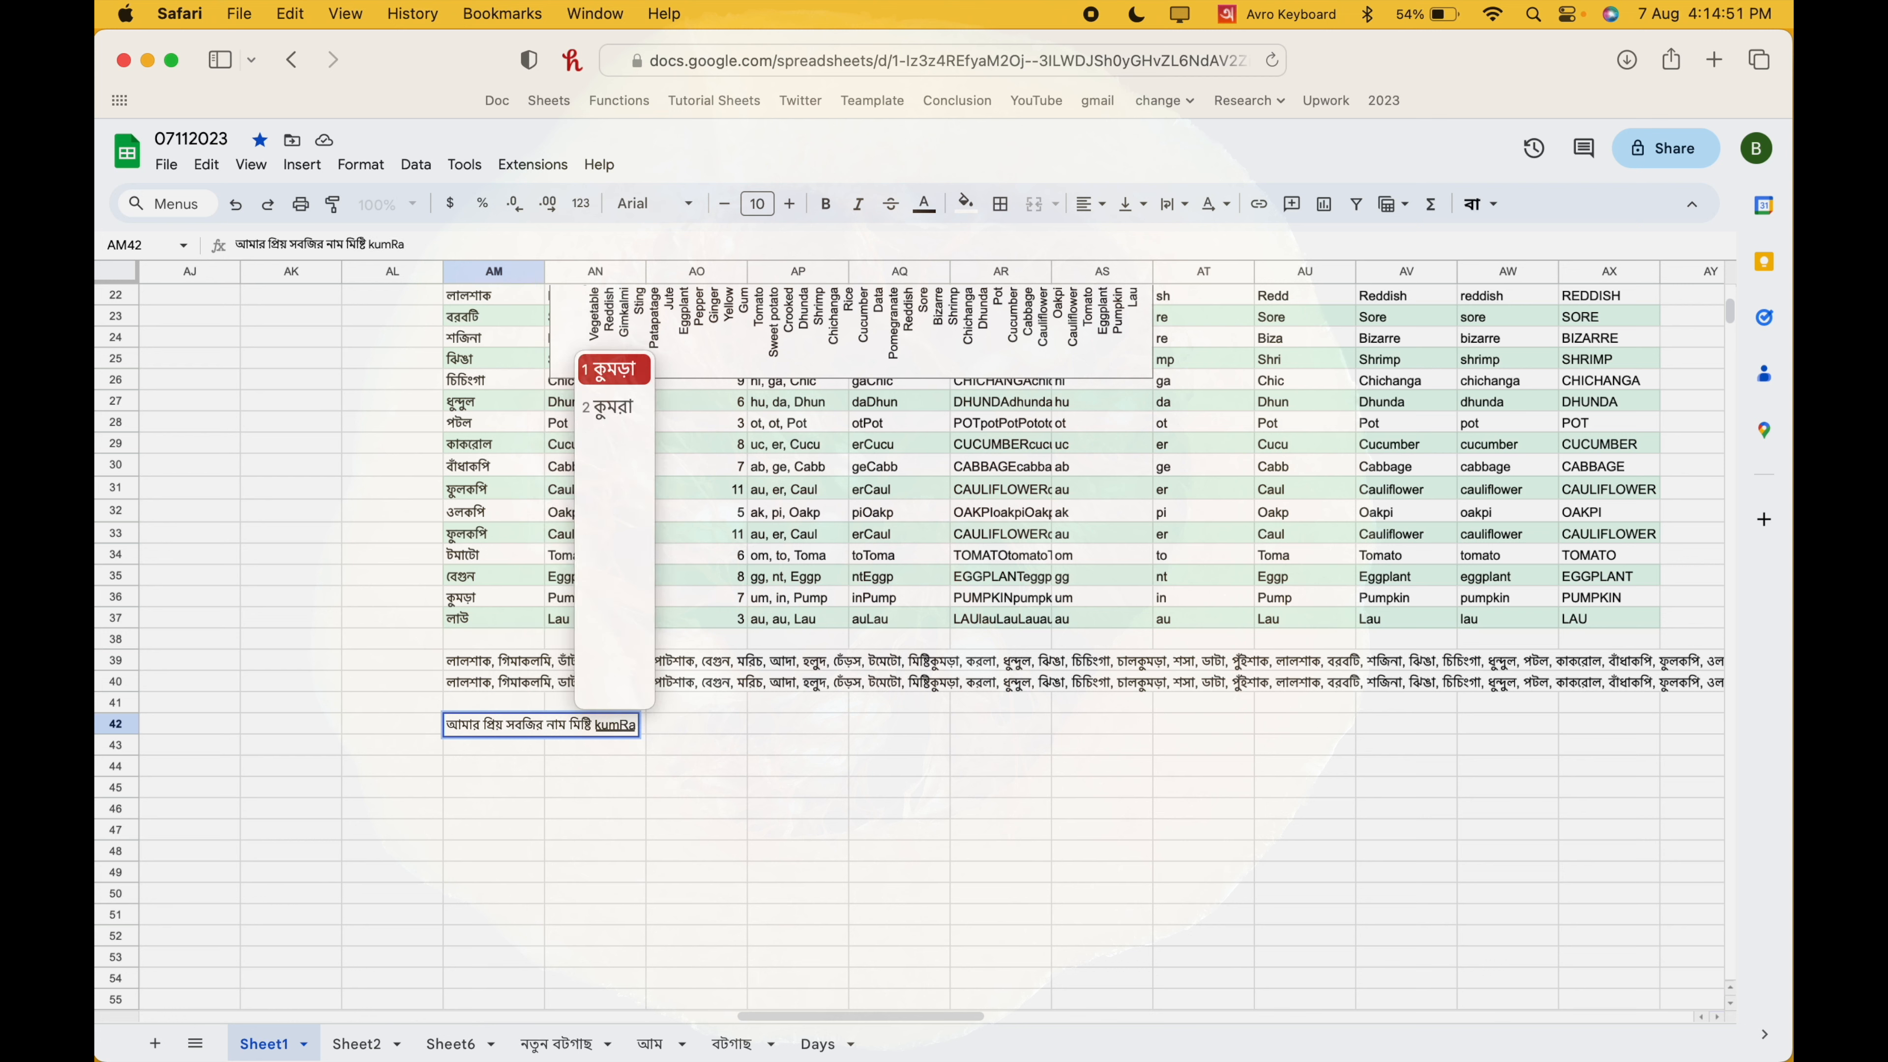
pyautogui.write('. tobe,')
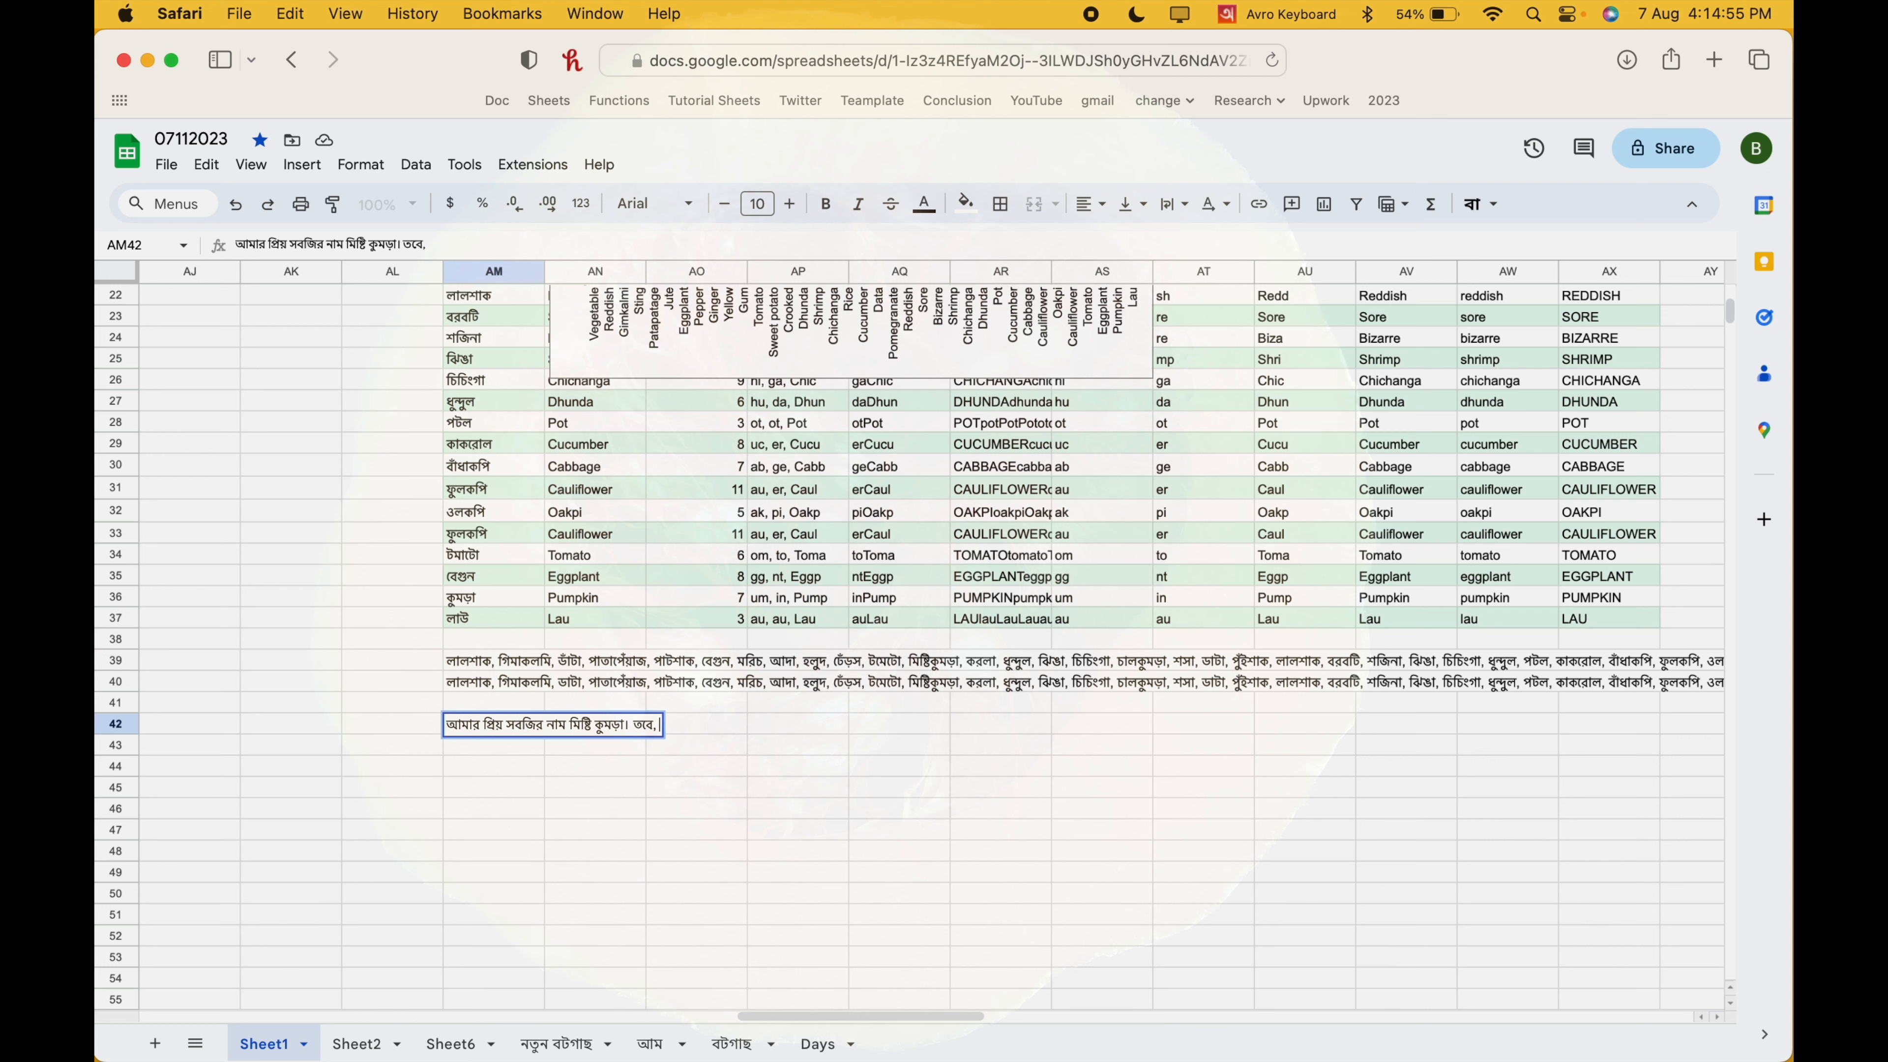
# - Add "আমার অন্য সবজি" to the sentence in AM42, followed by several extra spaces
pyautogui.write(' amar on sobji')
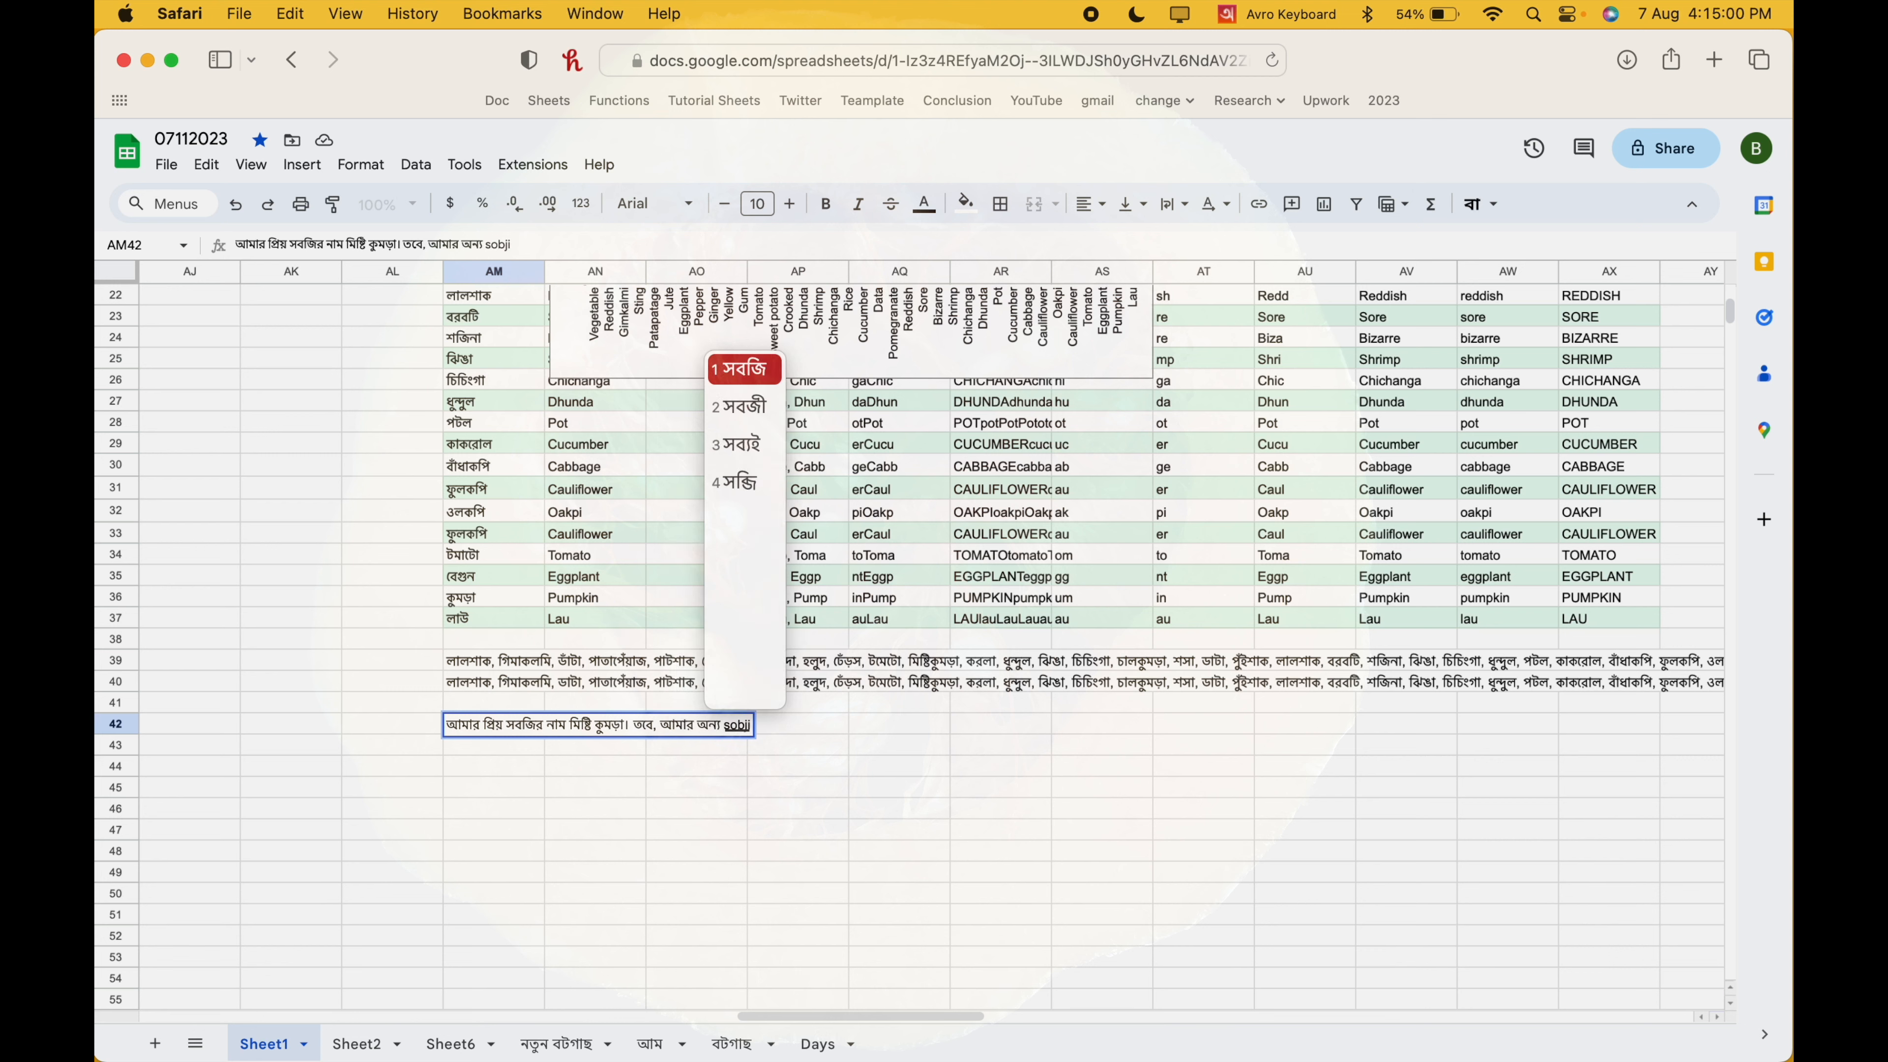
pyautogui.press('space')
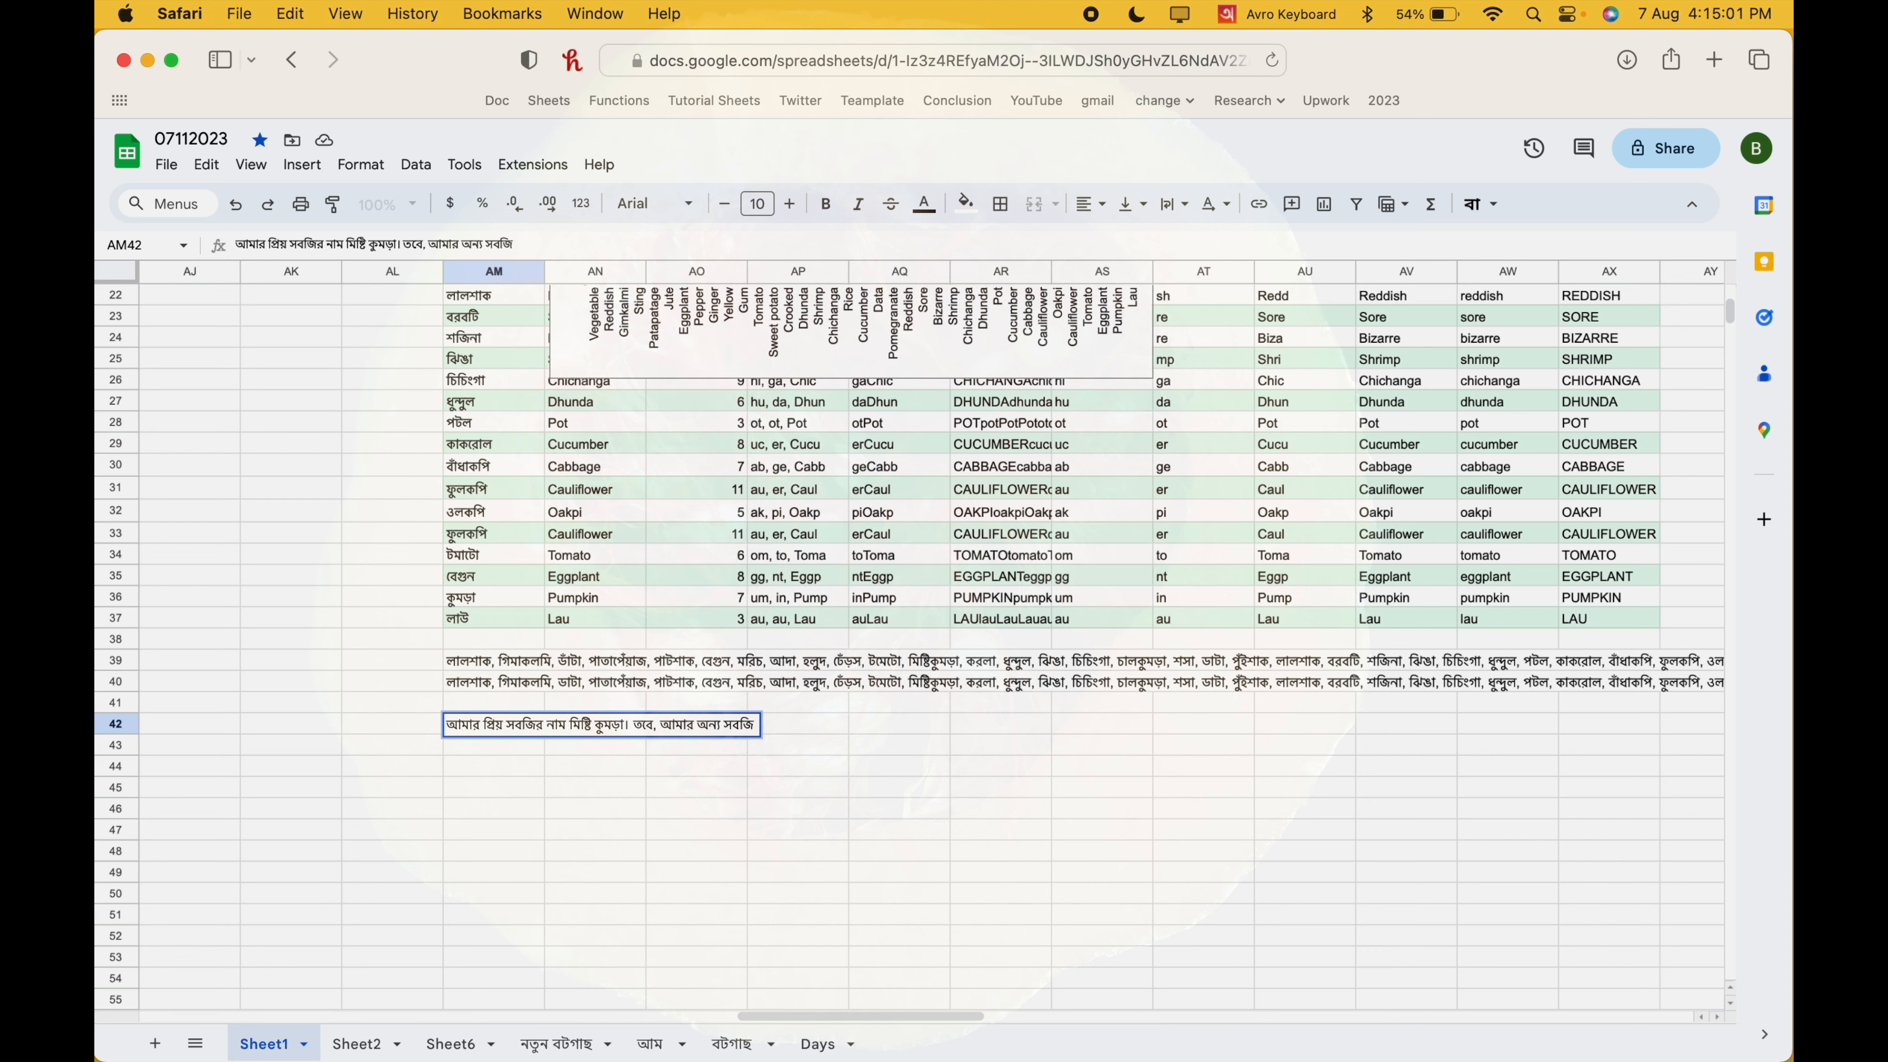
pyautogui.write('k')
pyautogui.press('BackSpace')
# - Complete the AM42 sentence with "খেতে খারাপ লাগে না।", leaving several extra spaces after "খারাপ"
pyautogui.write('khe')
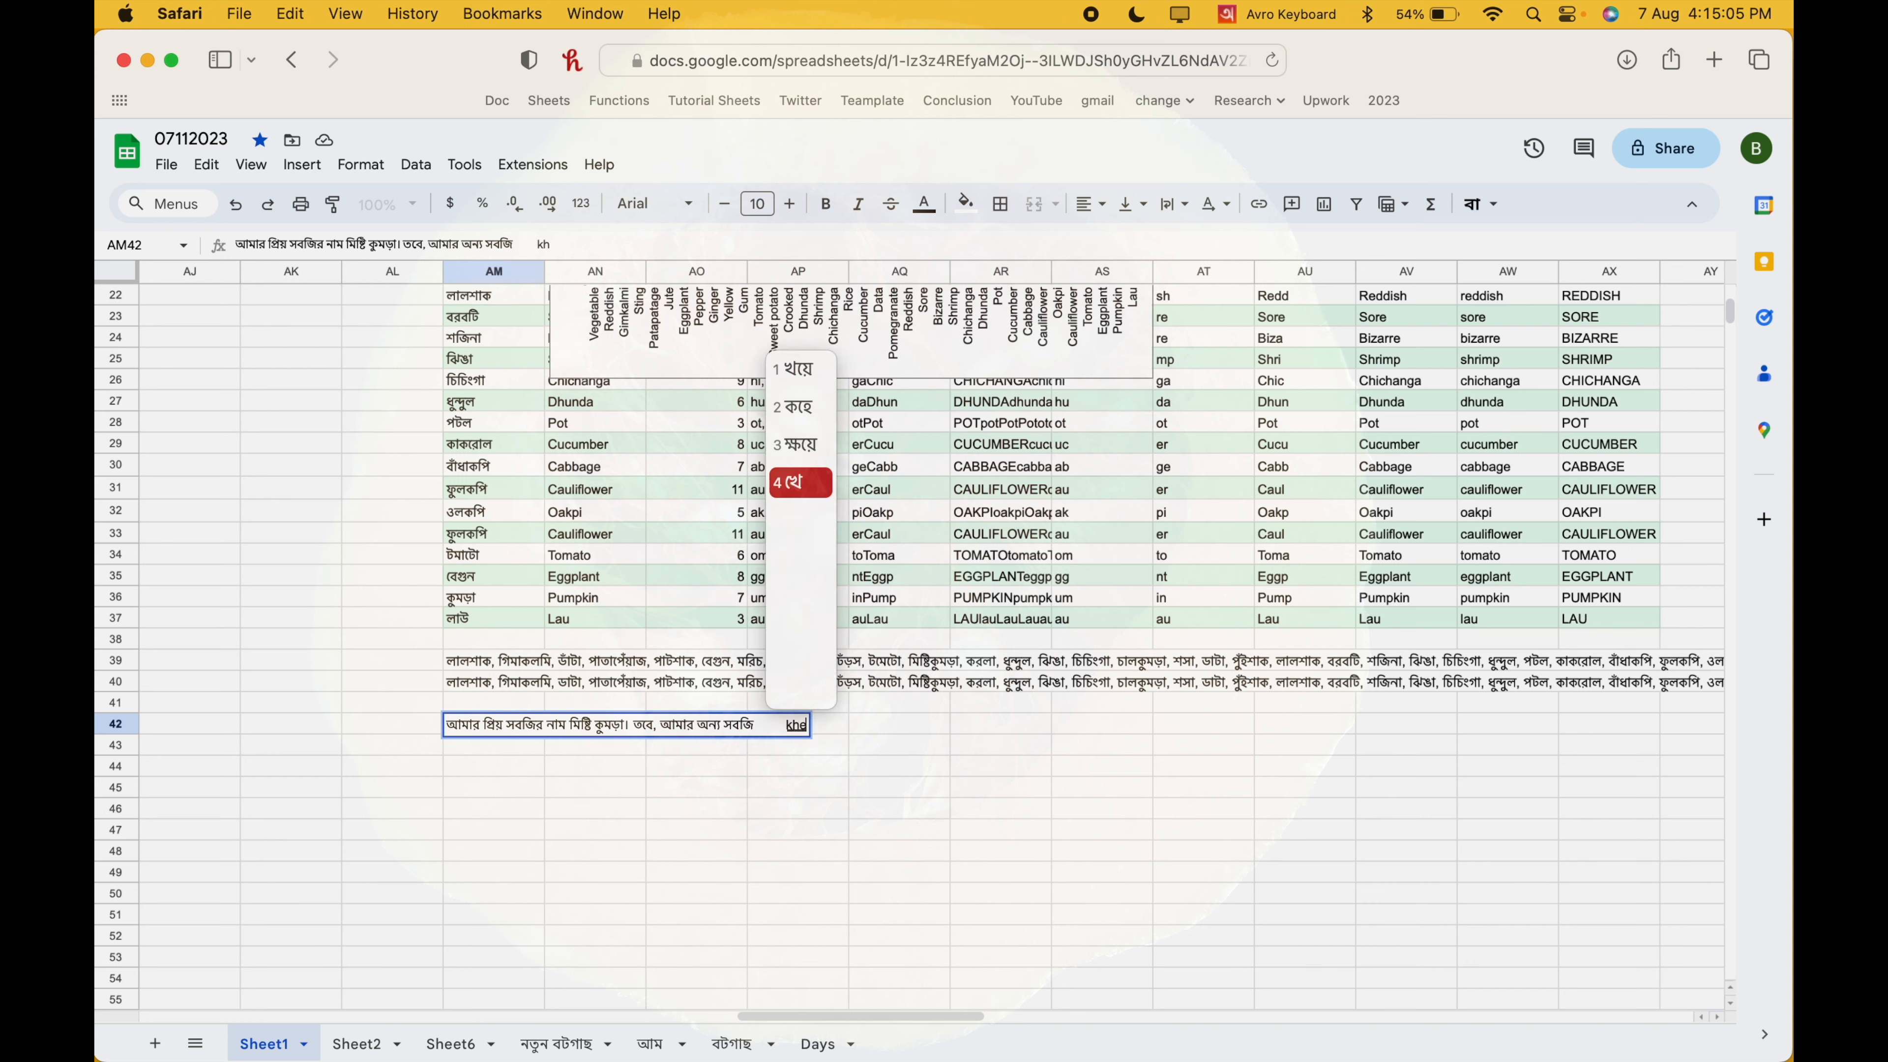
pyautogui.write('tekhrapa')
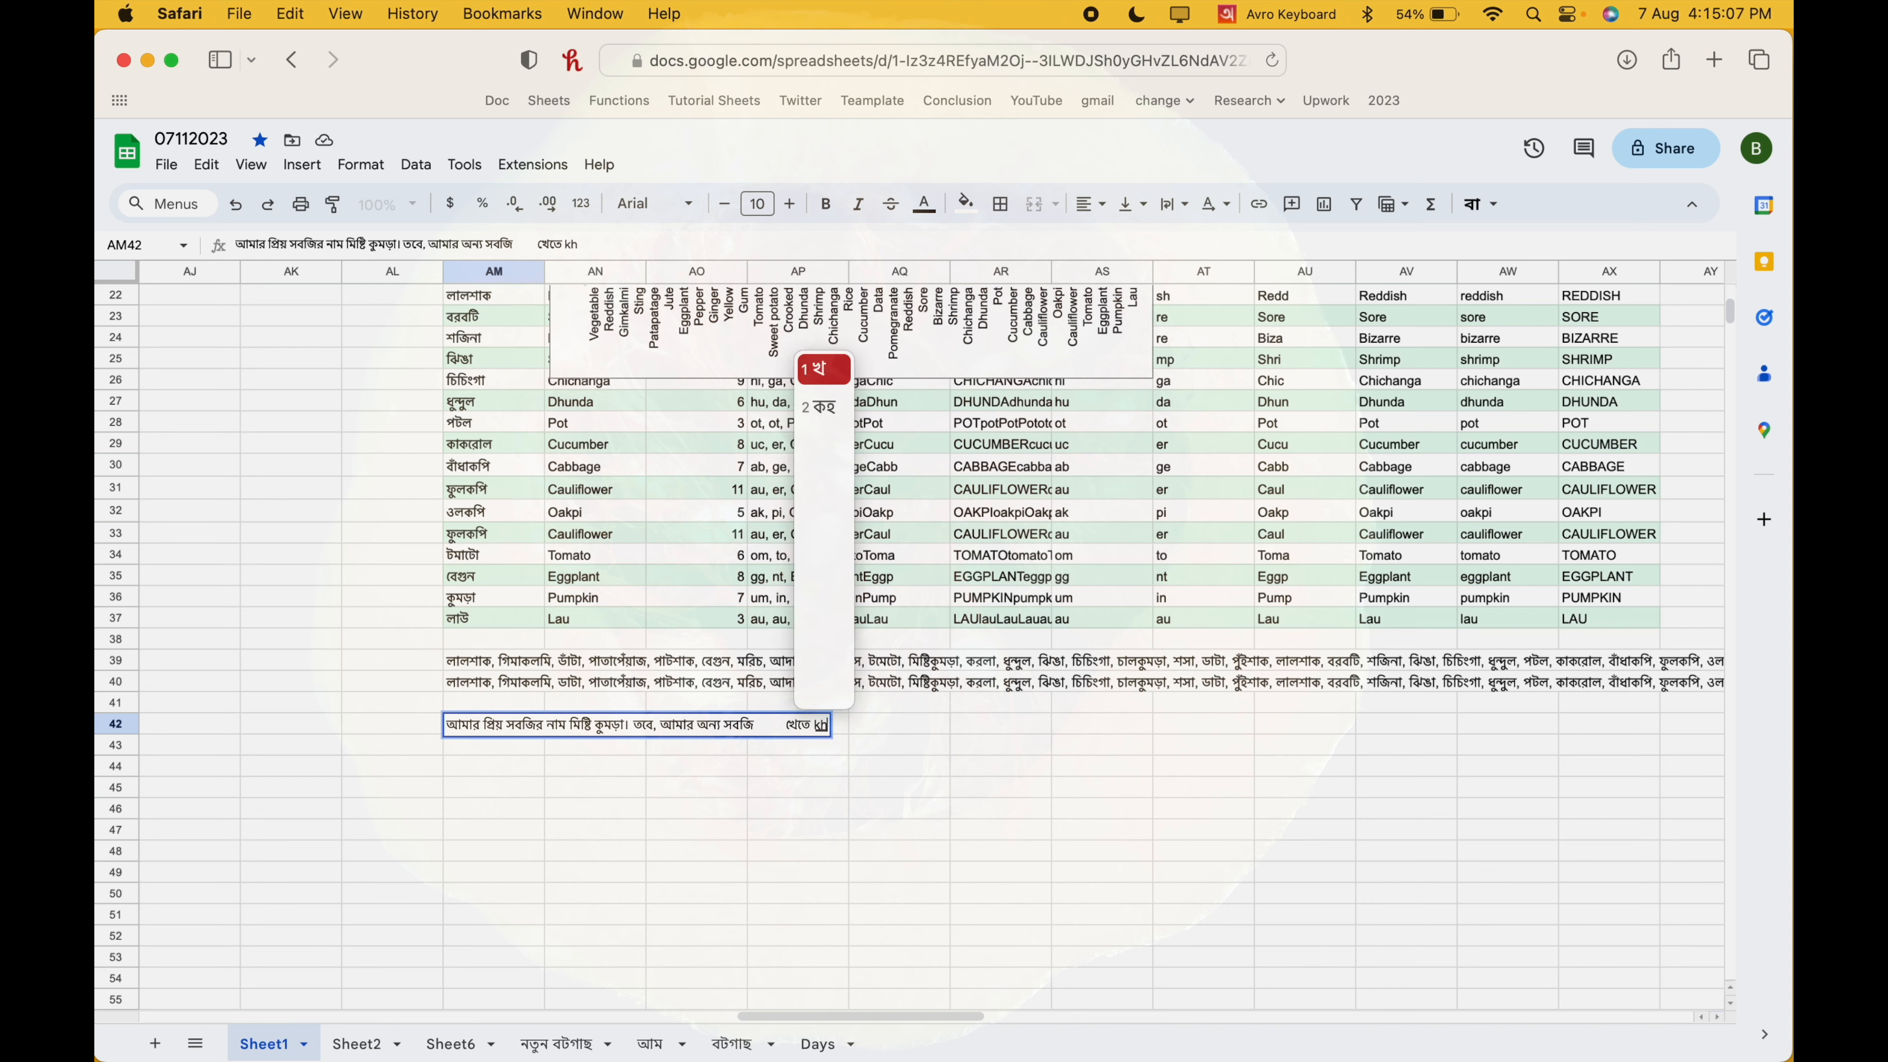
pyautogui.press('BackSpace')
pyautogui.press('BackSpace')
pyautogui.press('BackSpace')
pyautogui.press('BackSpace')
pyautogui.press('BackSpace')
pyautogui.press('BackSpace')
pyautogui.write('kharap    ')
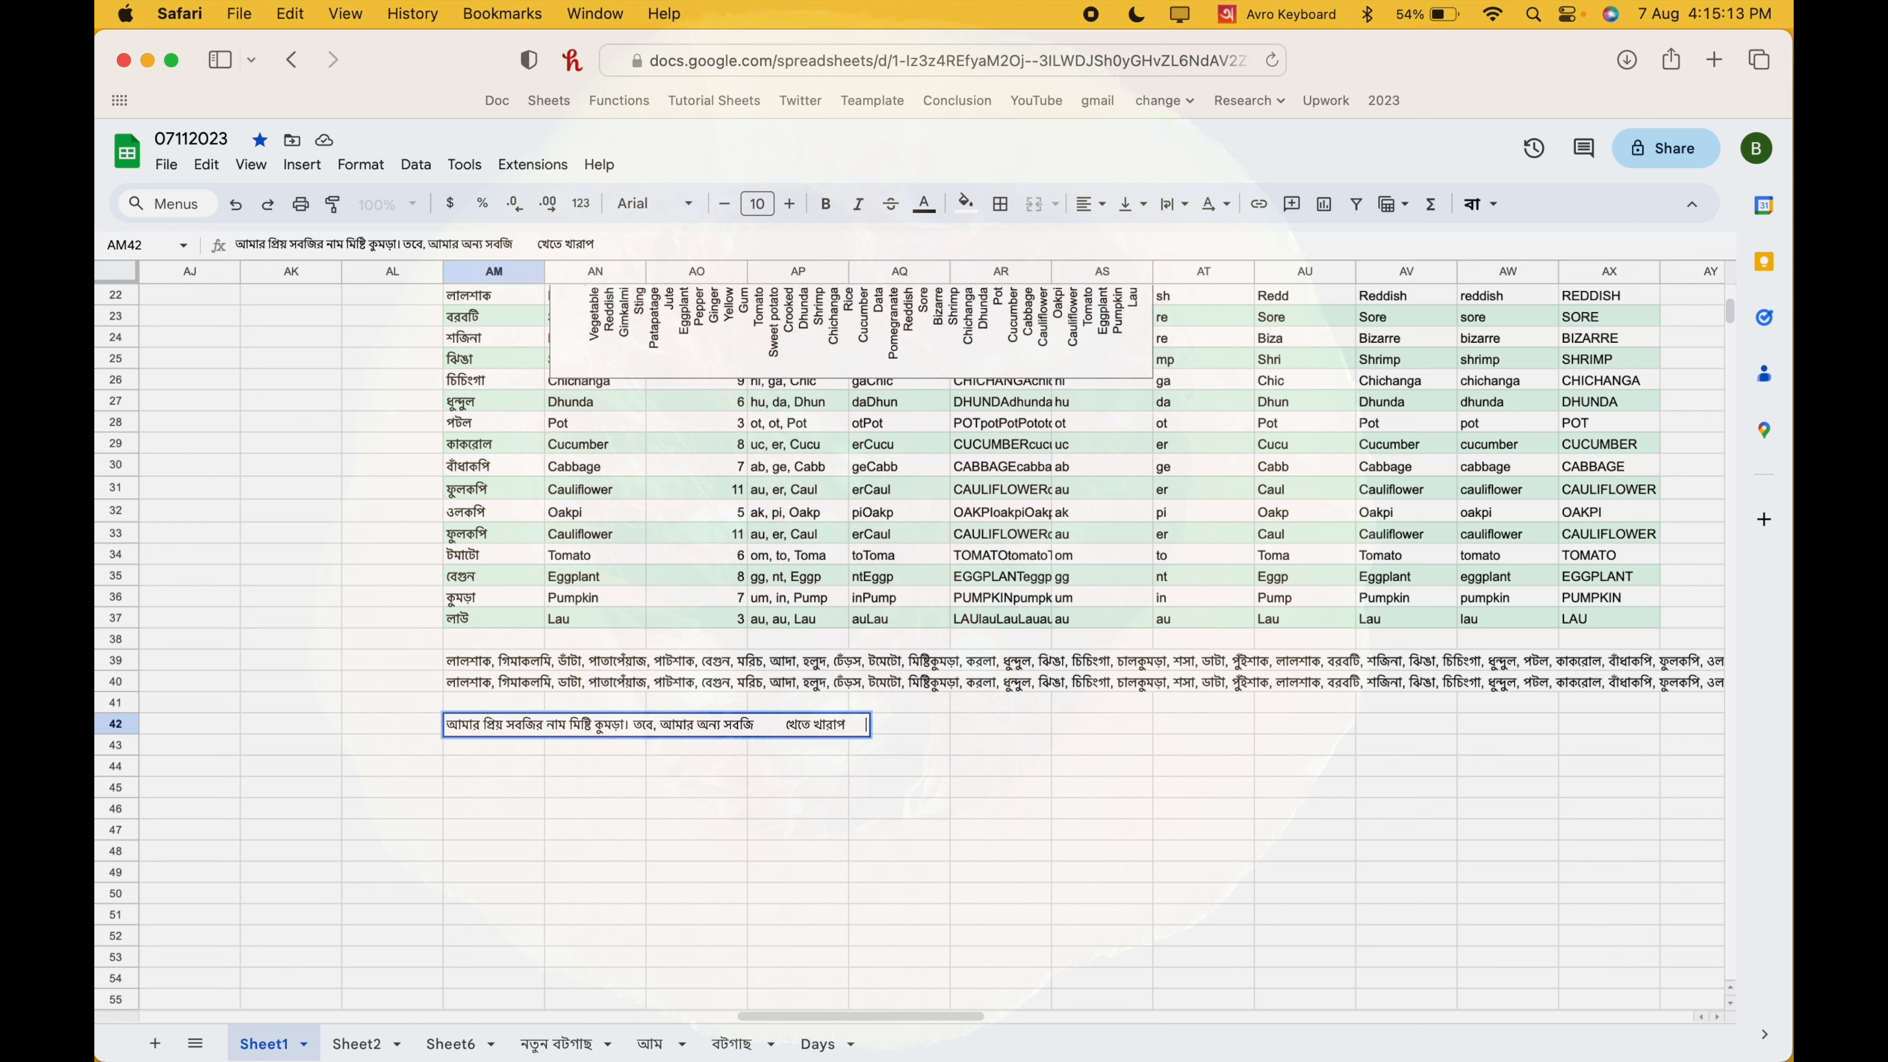
pyautogui.write('lage na.')
pyautogui.press('Return')
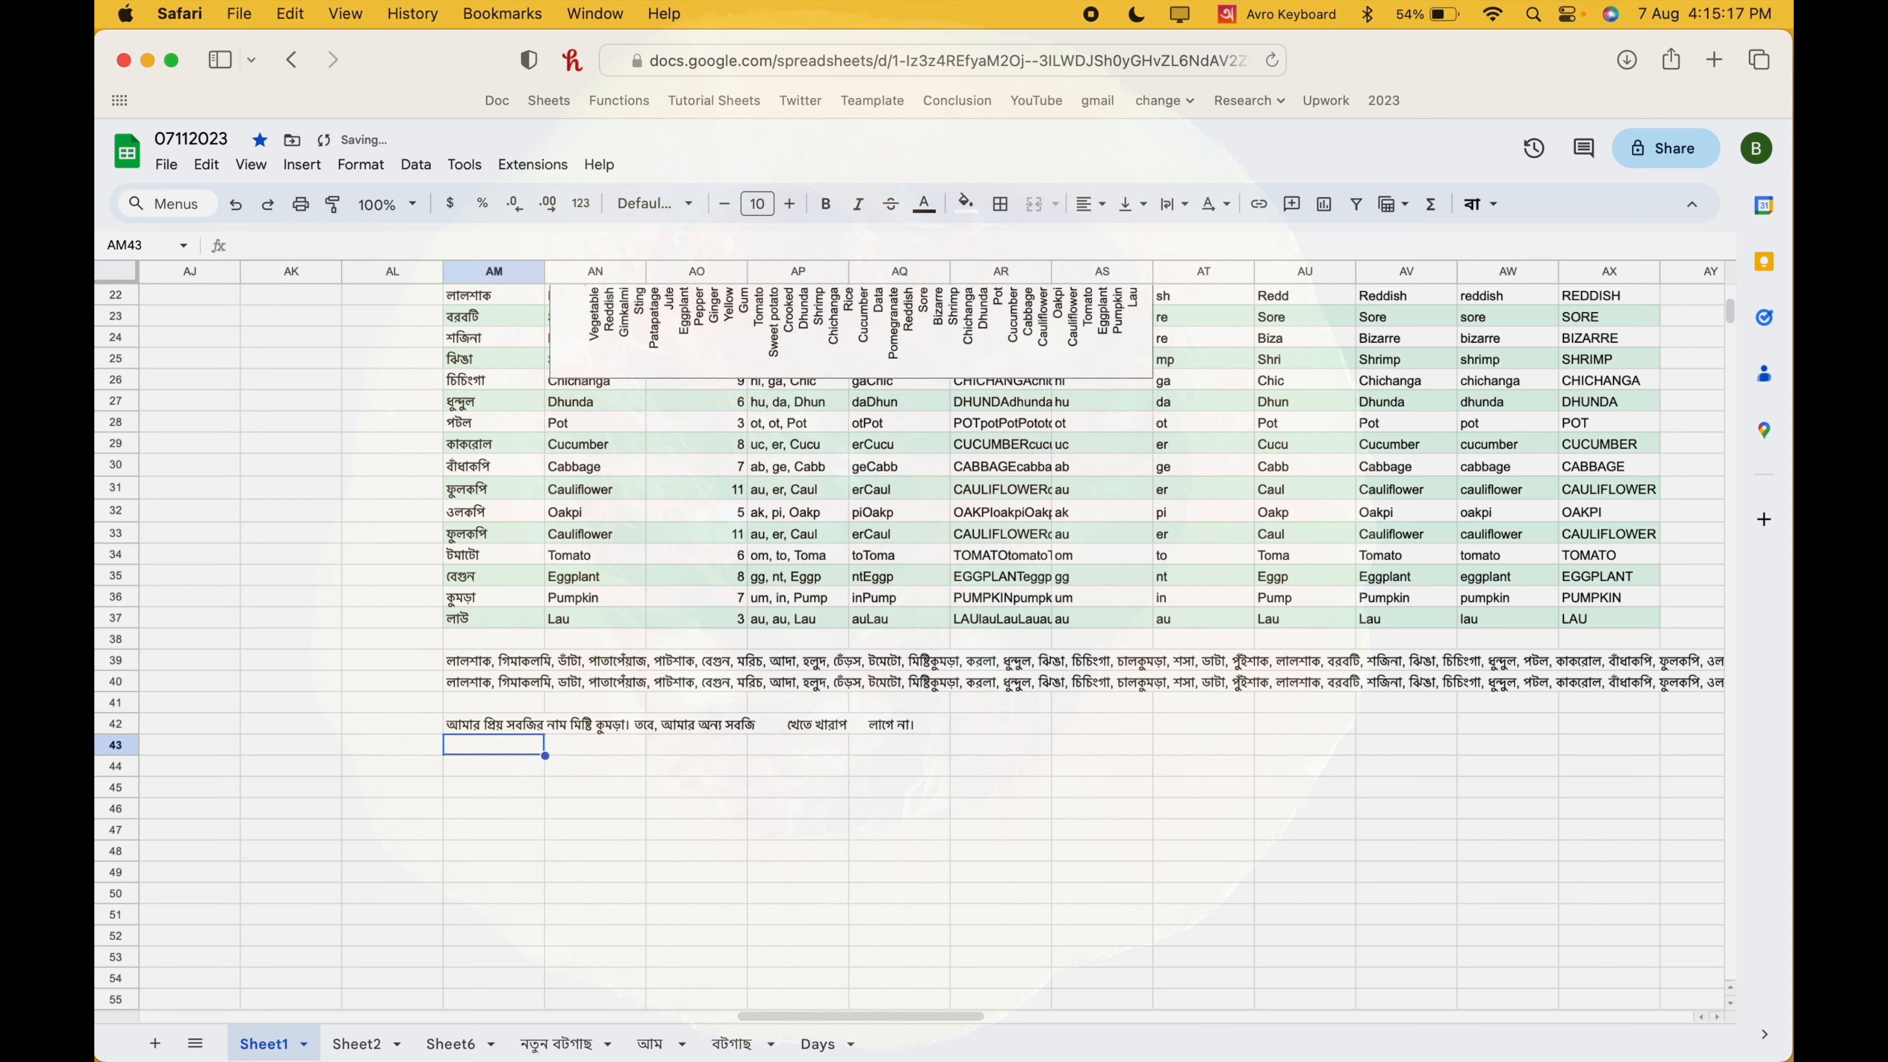
# - Restore the ABC input source, copy cell AM42, and paste its sentence into an empty Sublime Text document
pyautogui.press('Up')
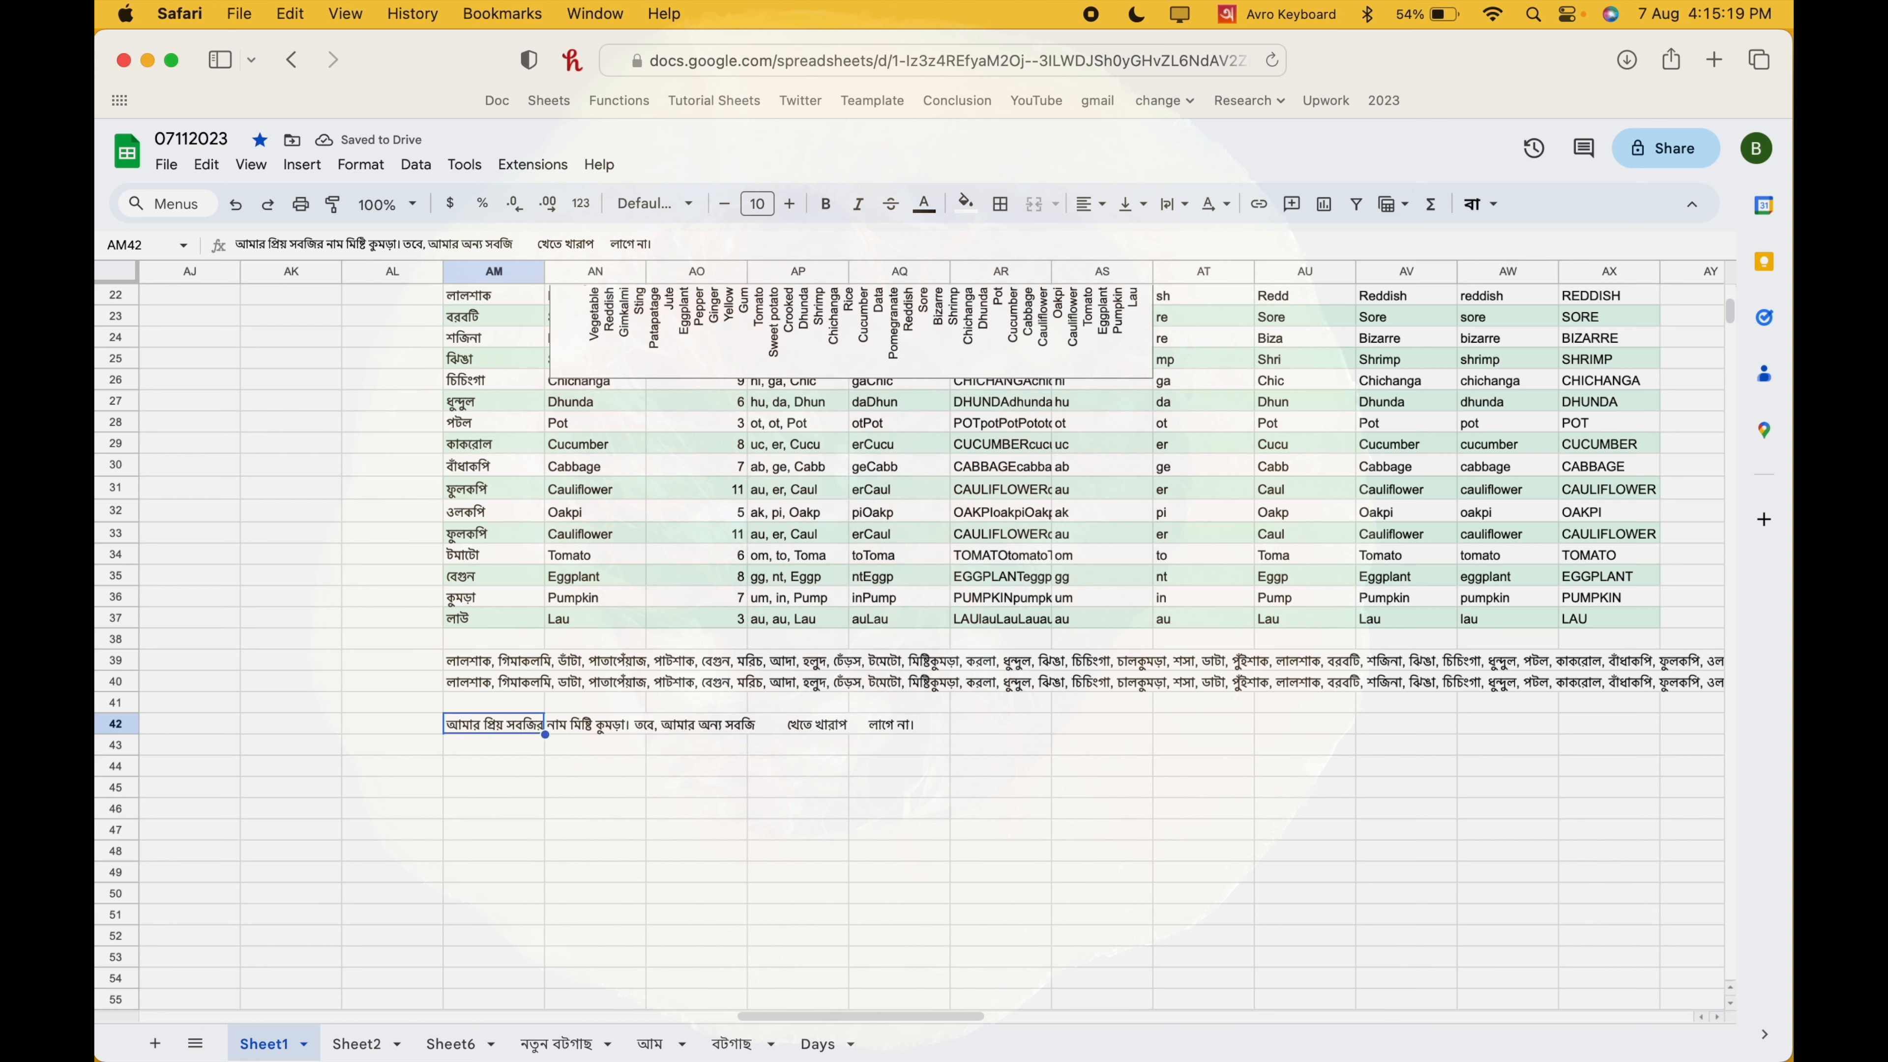
pyautogui.hotkey('ctrl', 'space')
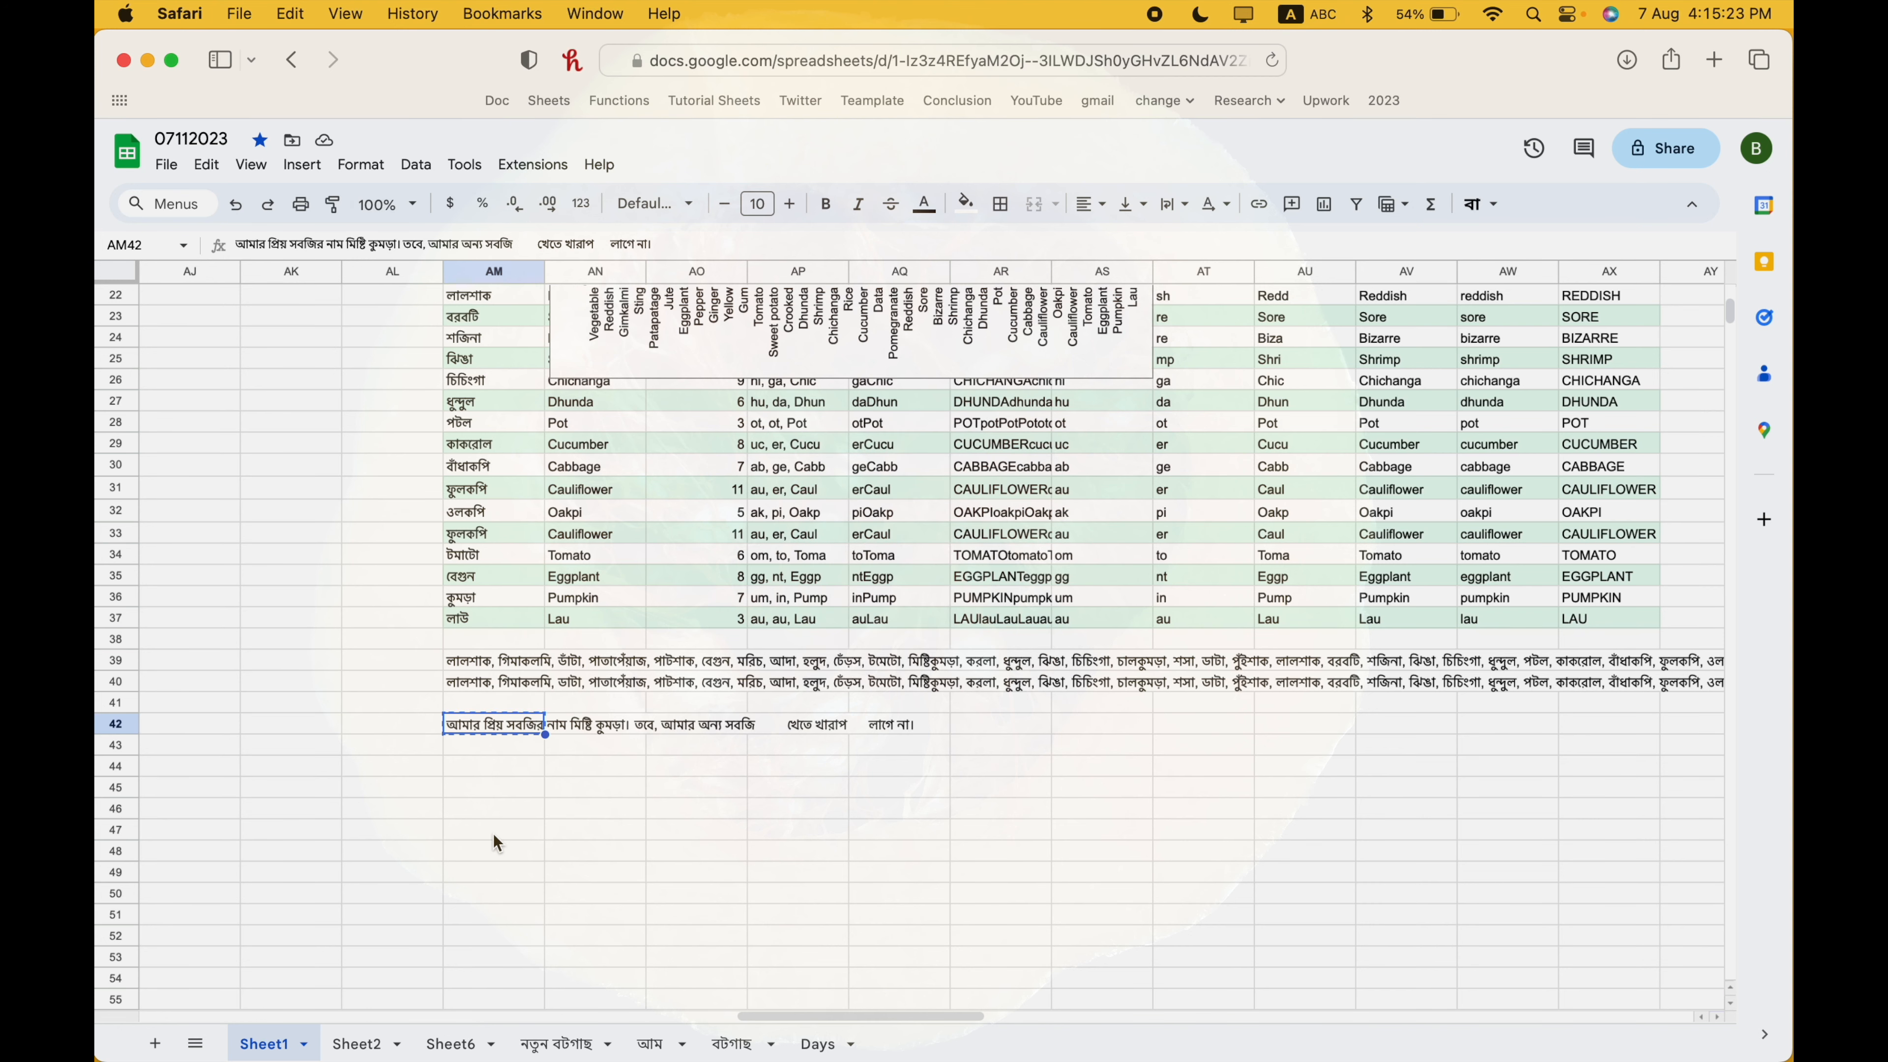
pyautogui.press('super+space')
pyautogui.write('t')
pyautogui.press('BackSpace')
pyautogui.write('sub')
pyautogui.press('Return')
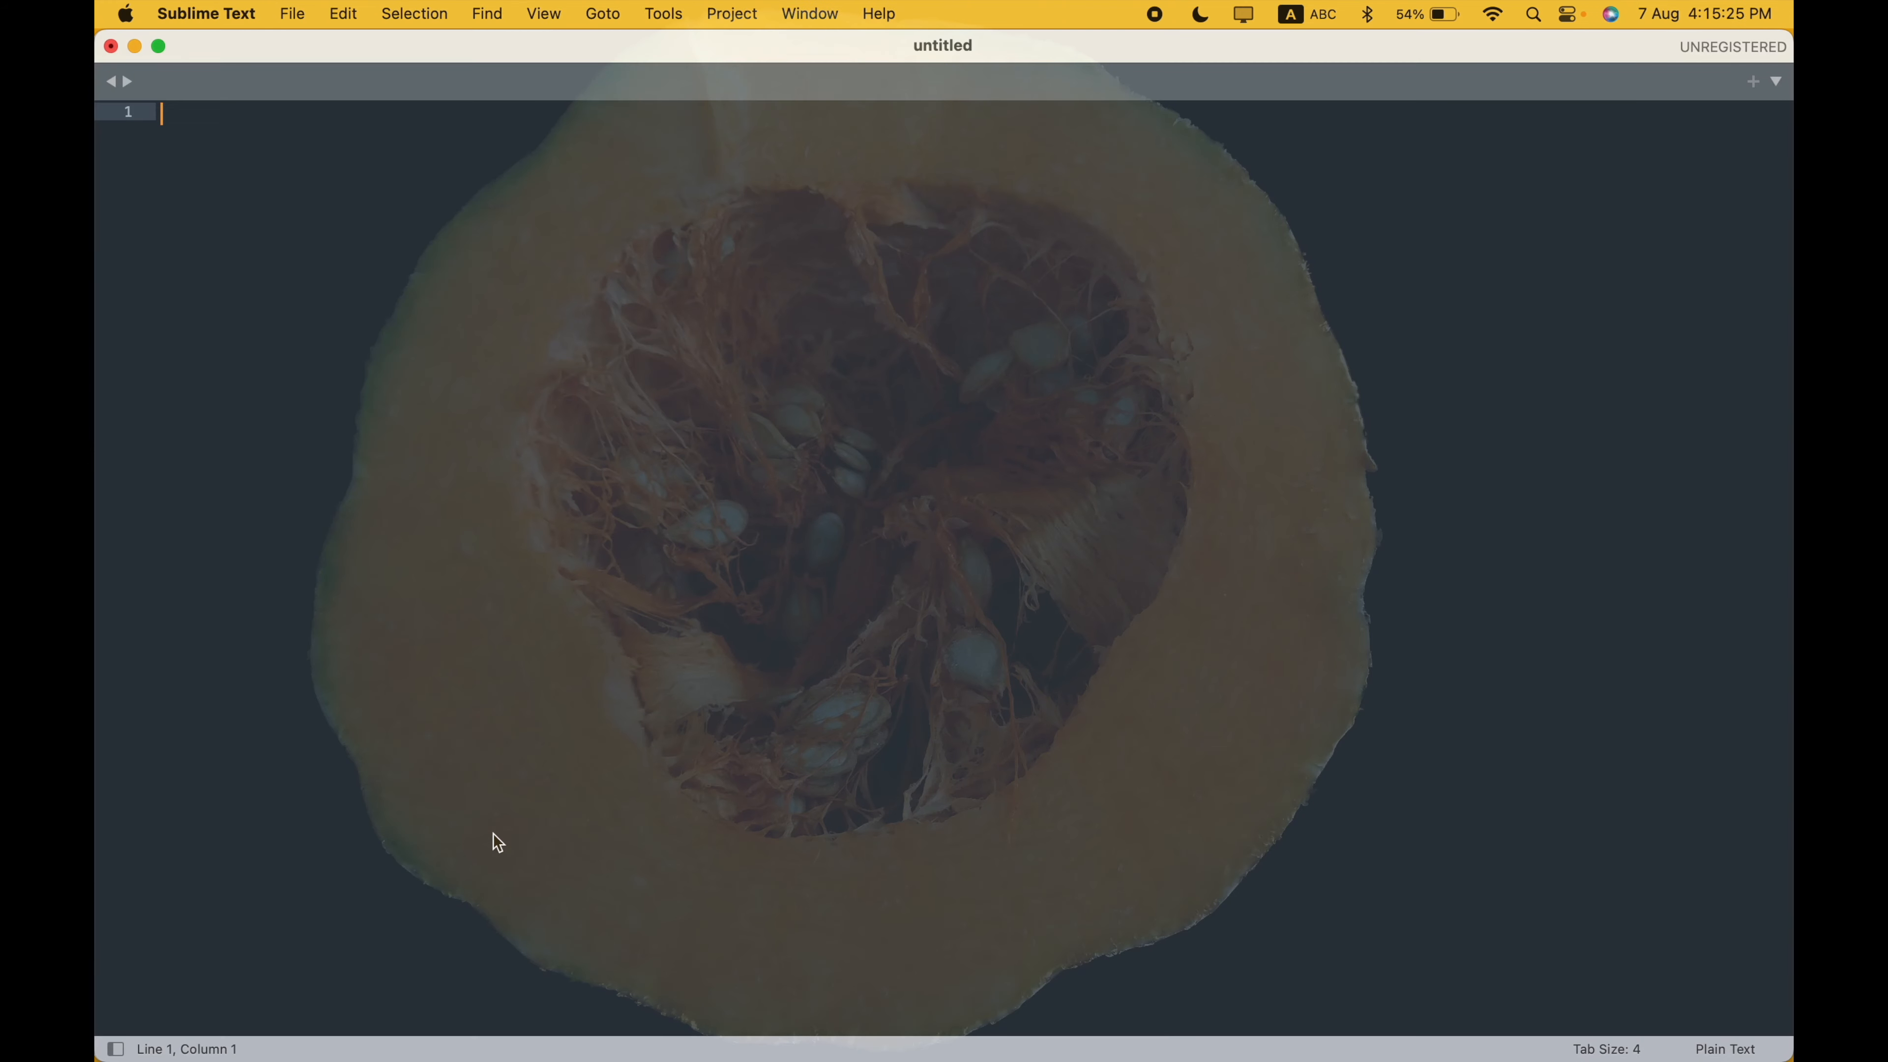
pyautogui.press('super+v')
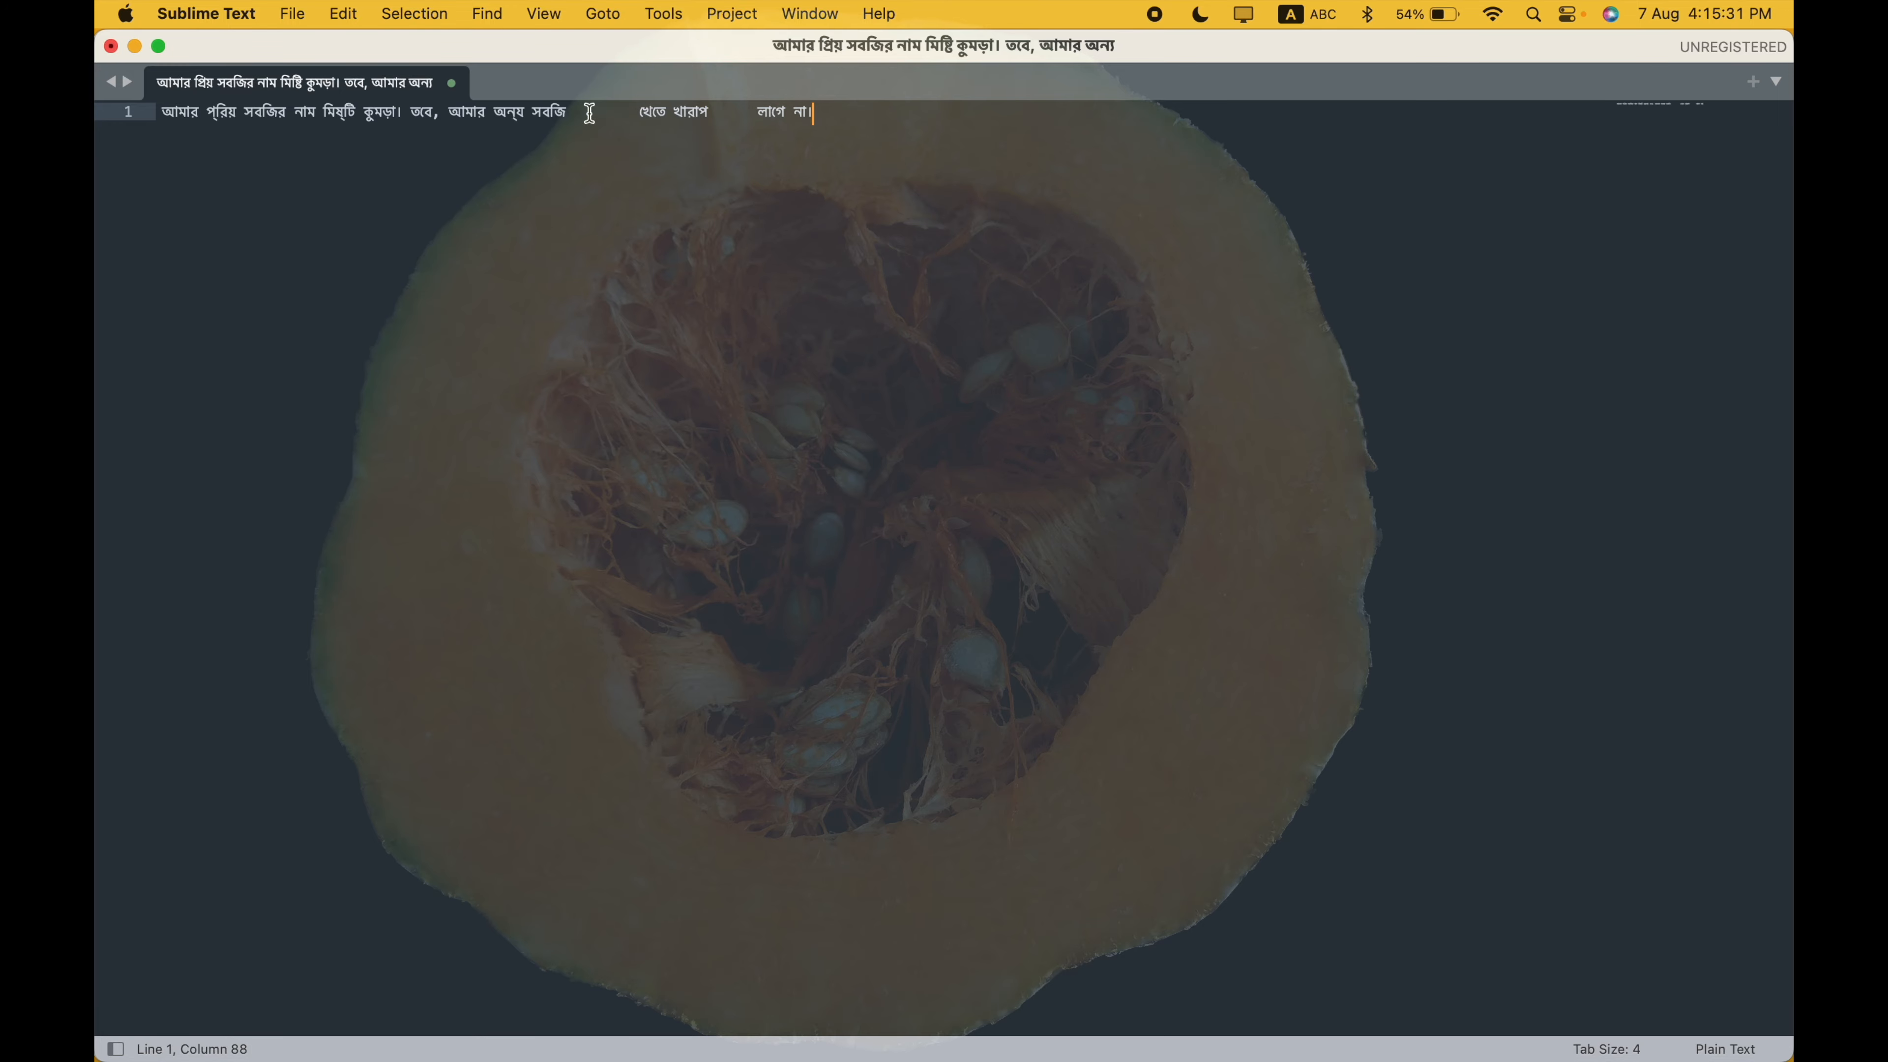
# - Return to the spreadsheet in Safari and enter the formula =TRIM(AM42) in cell AN42
pyautogui.hotkey('ctrl', 'Up')
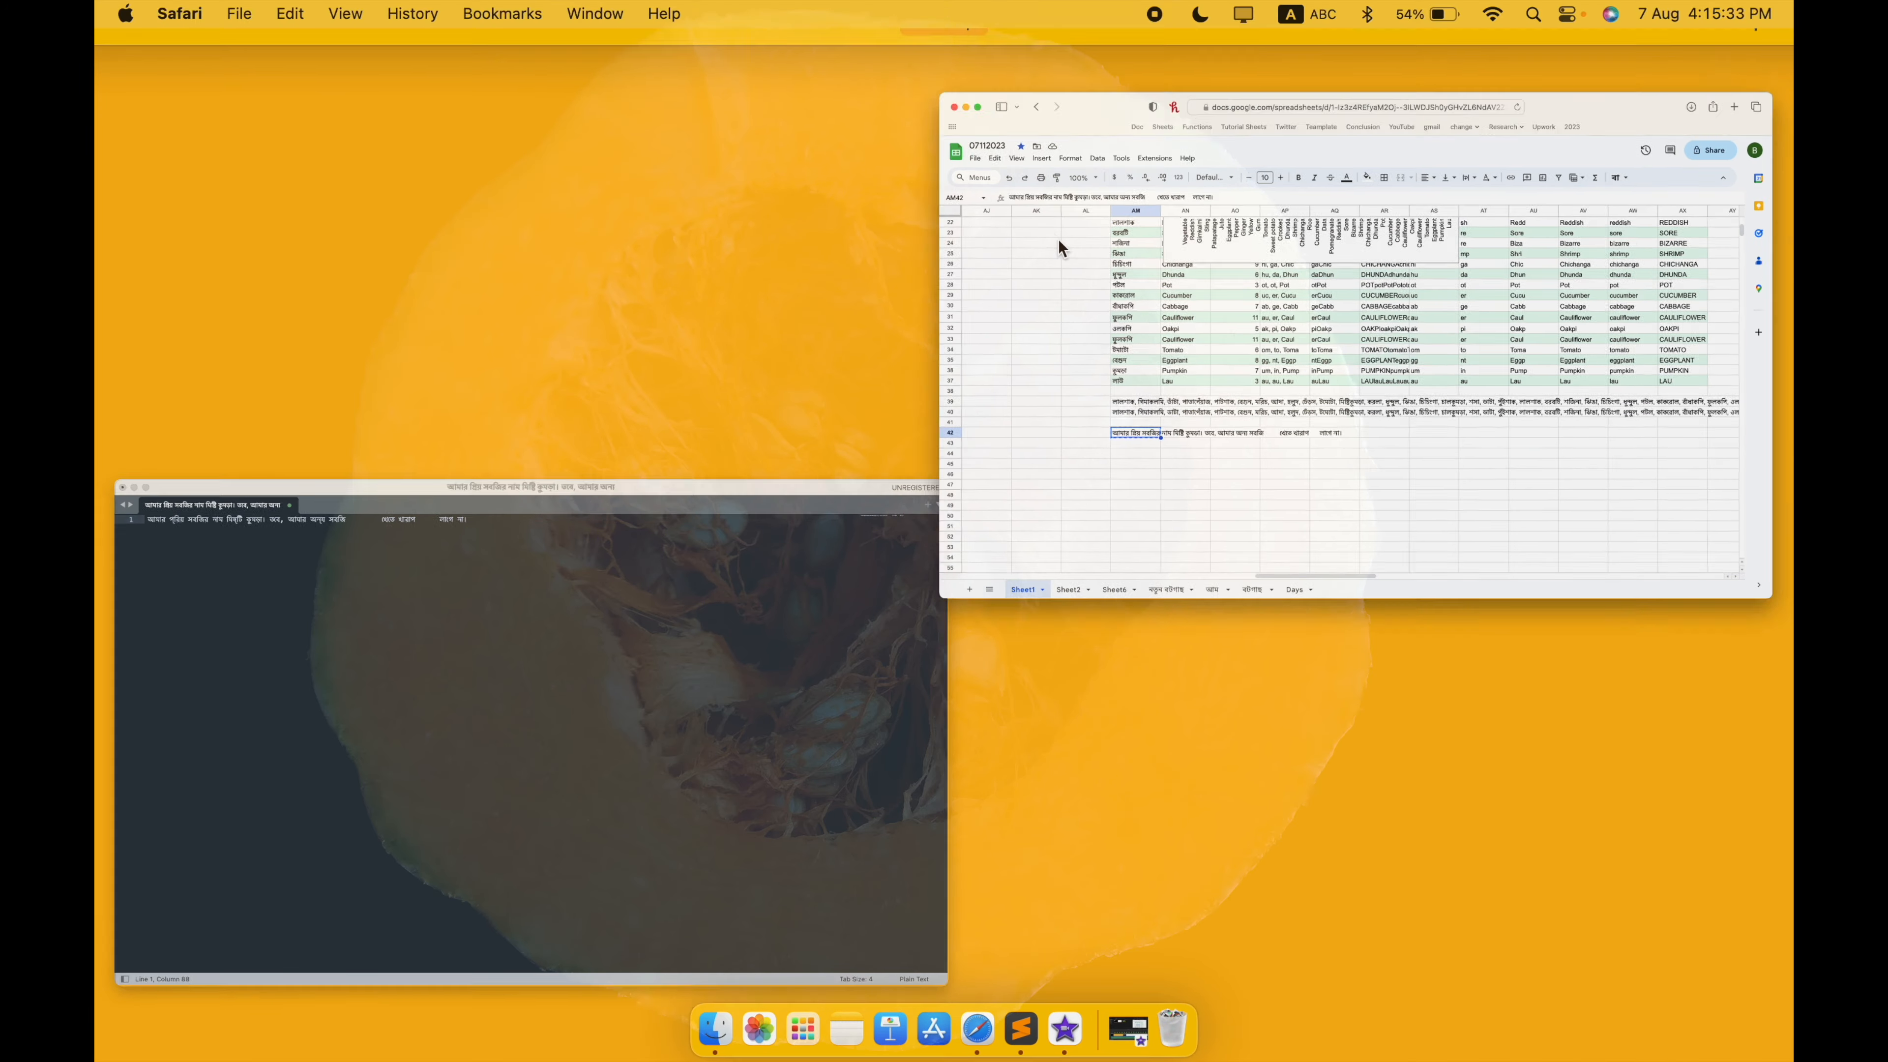
pyautogui.click(1057, 239)
pyautogui.click(584, 733)
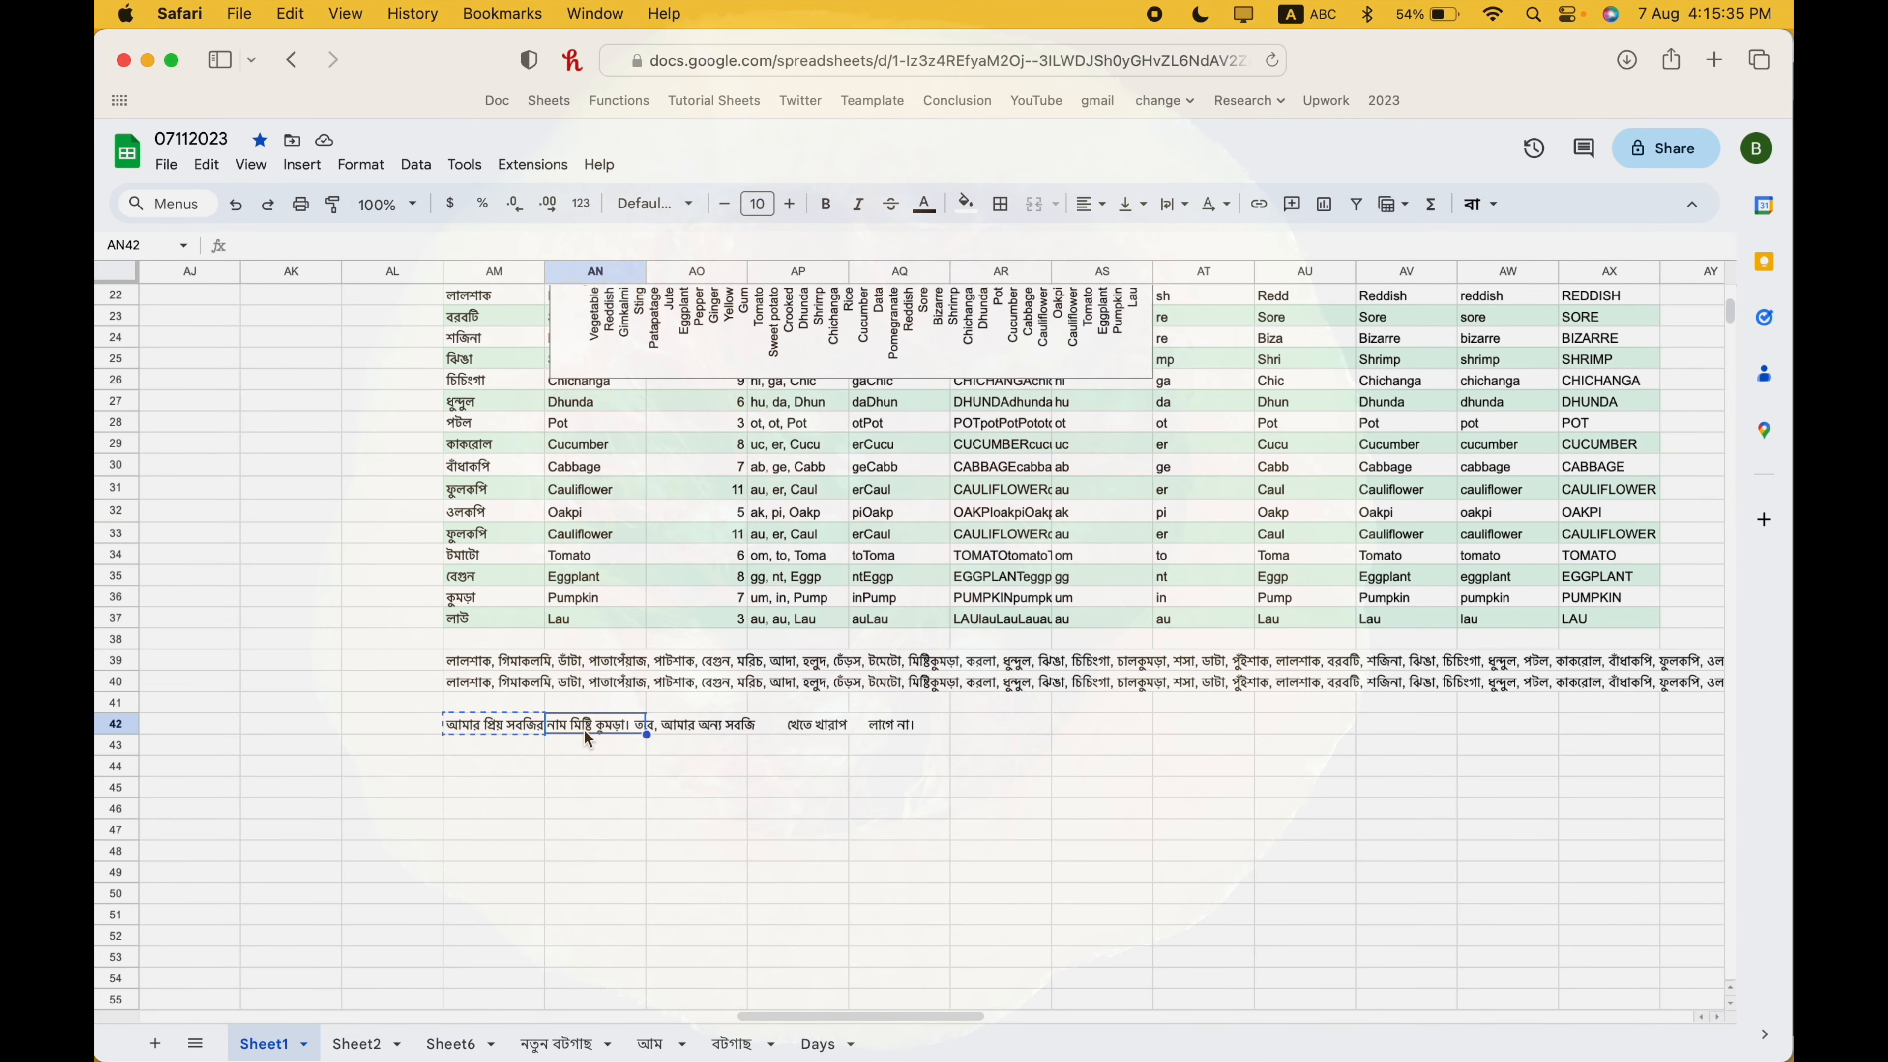
pyautogui.write('=')
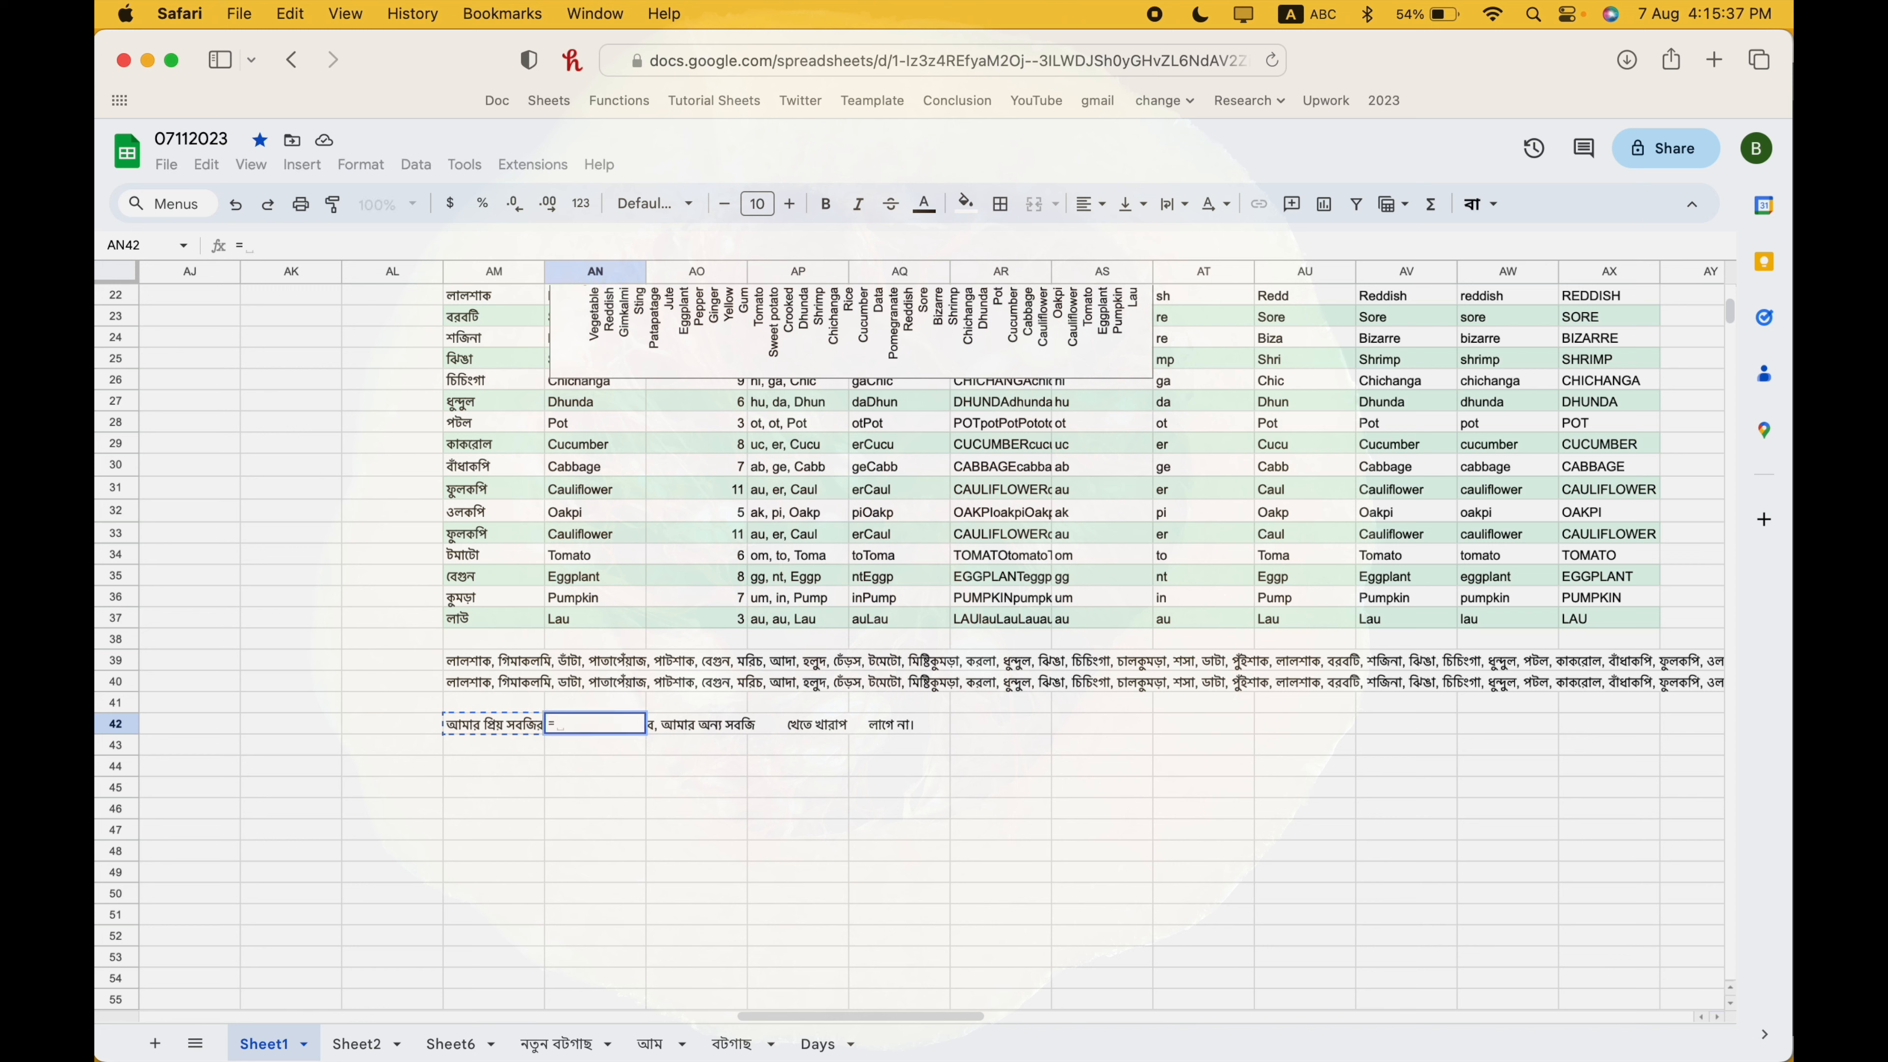
pyautogui.write('tri')
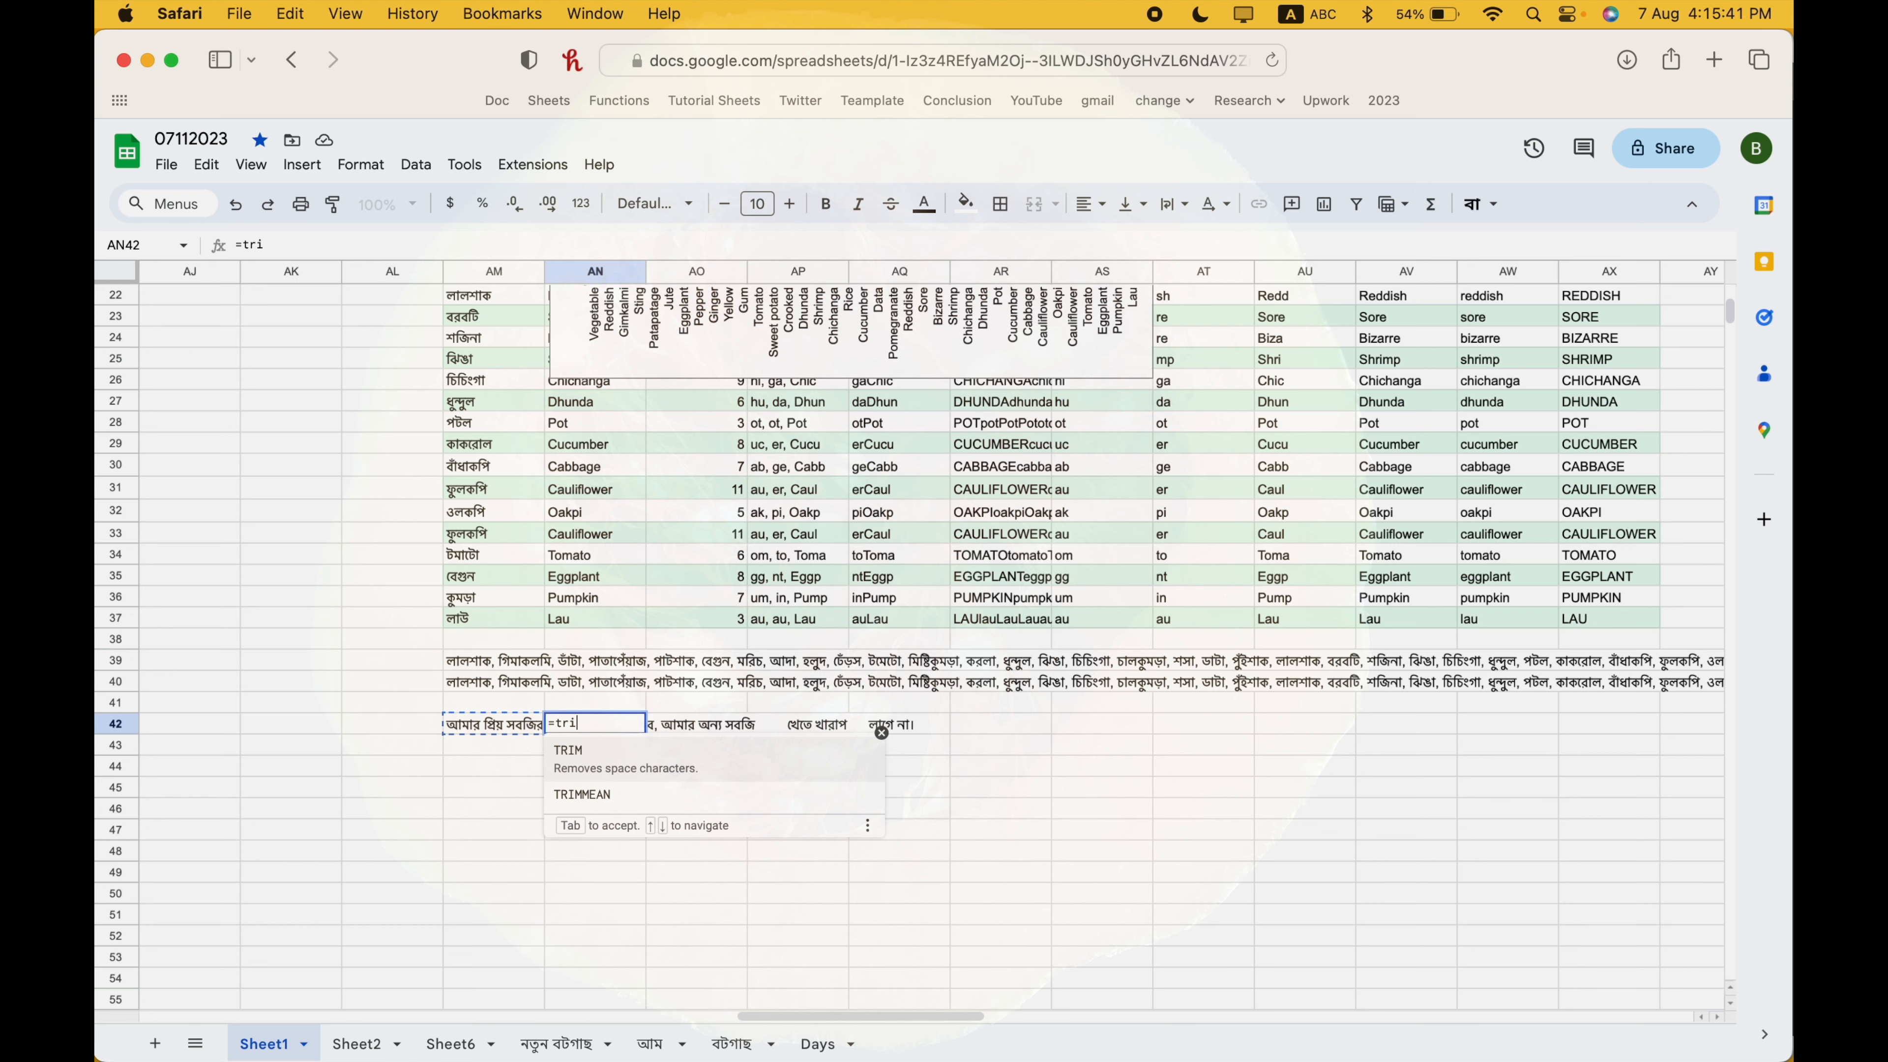
pyautogui.press('Tab')
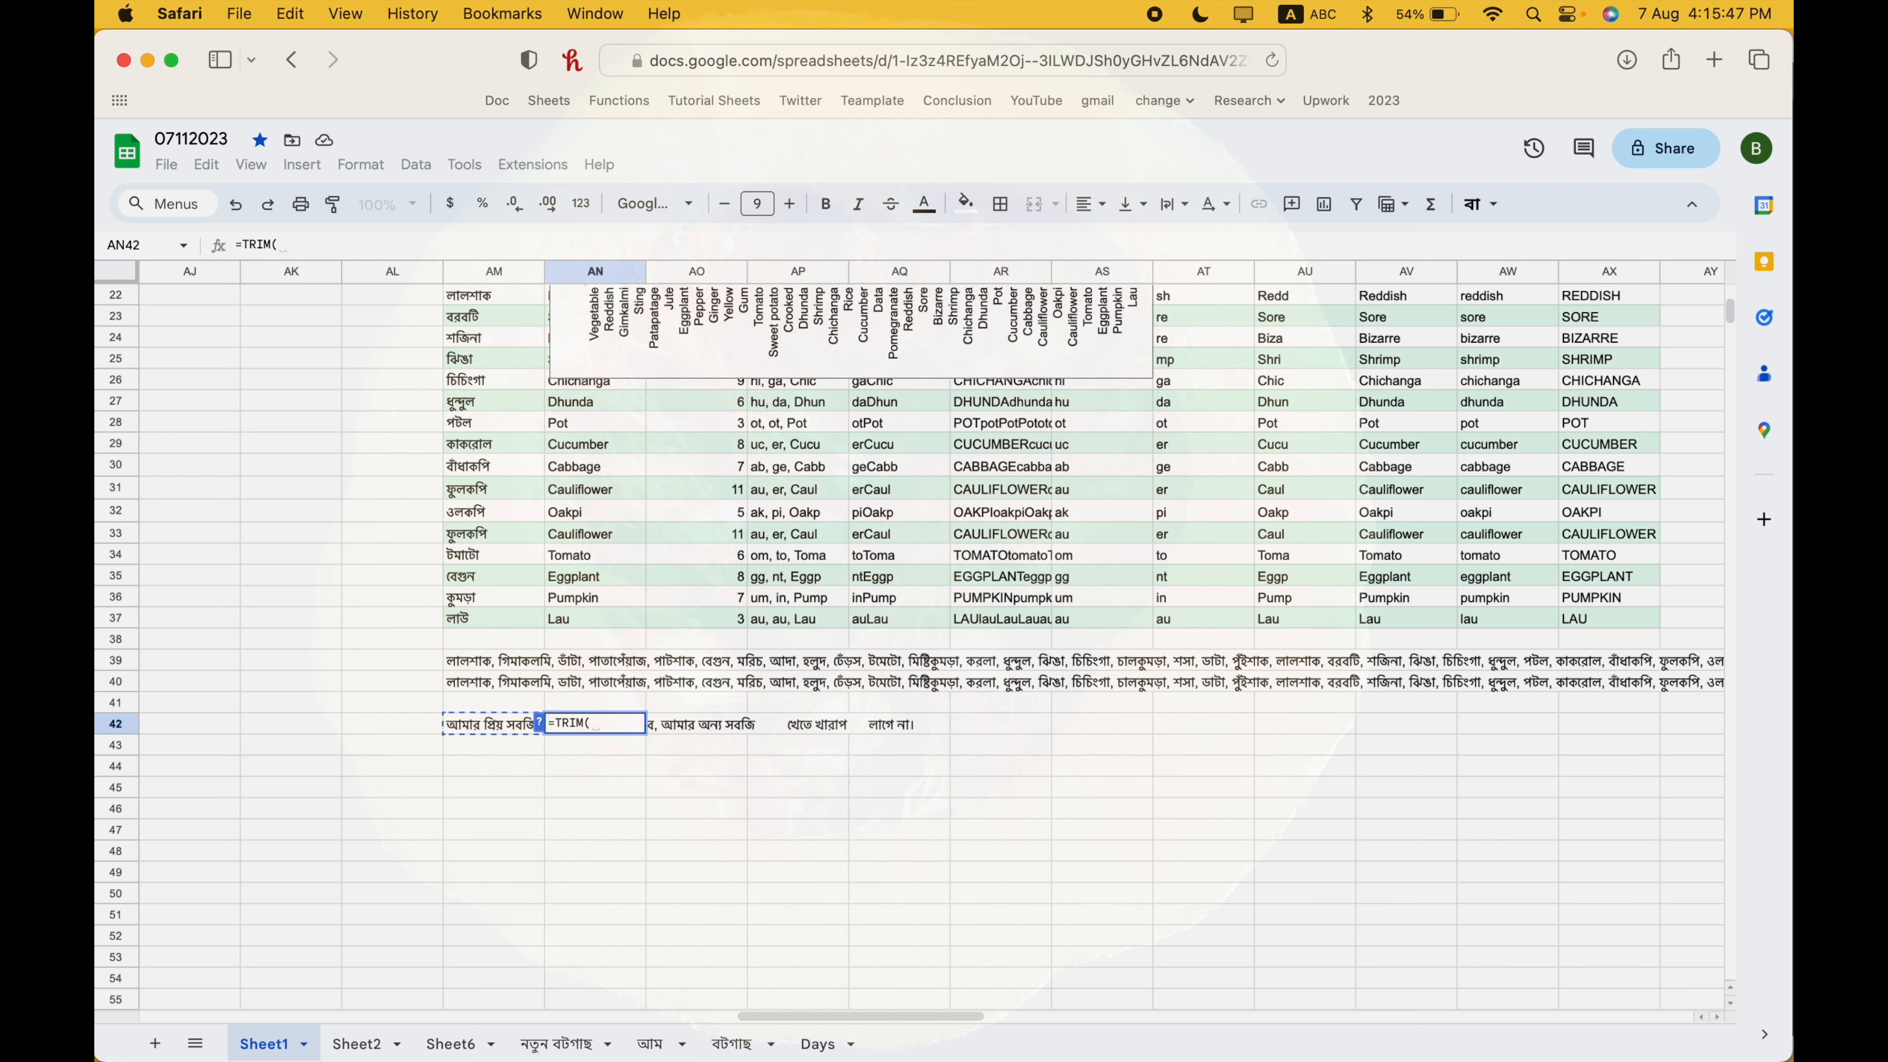
pyautogui.press('Left')
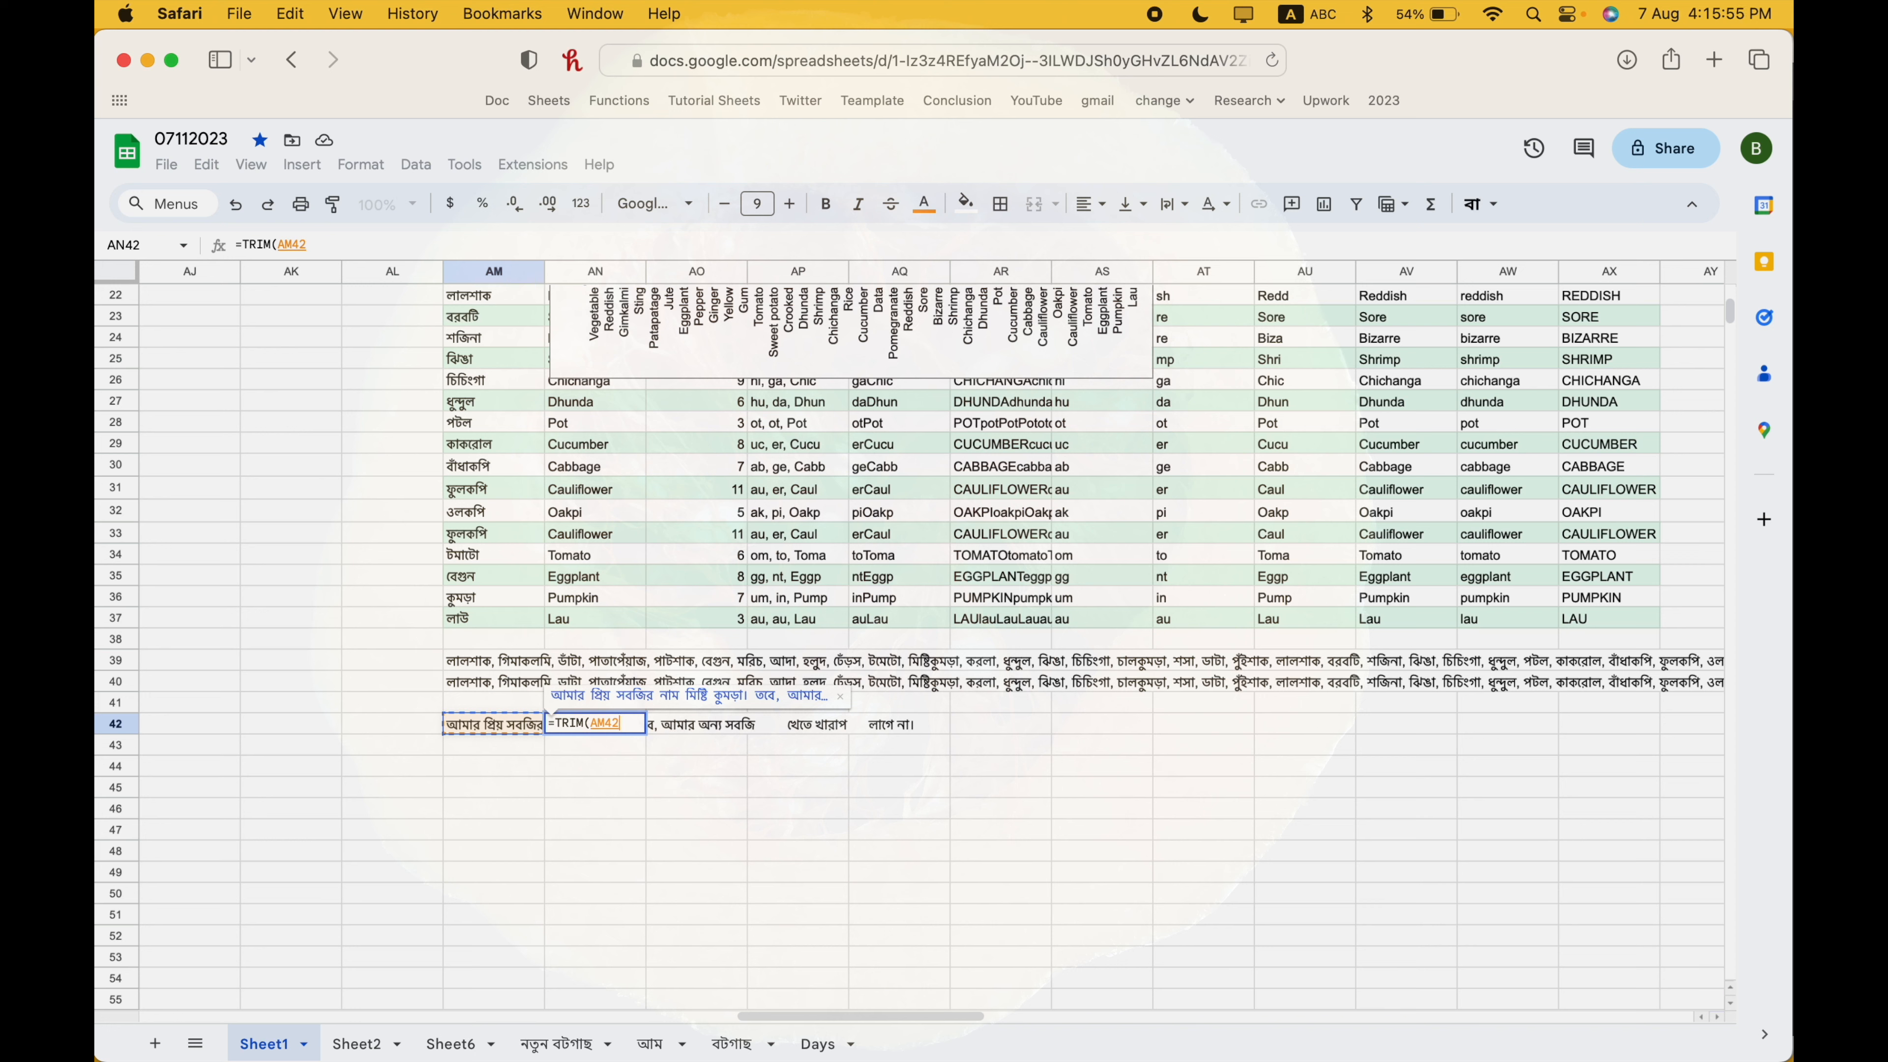
pyautogui.write(')')
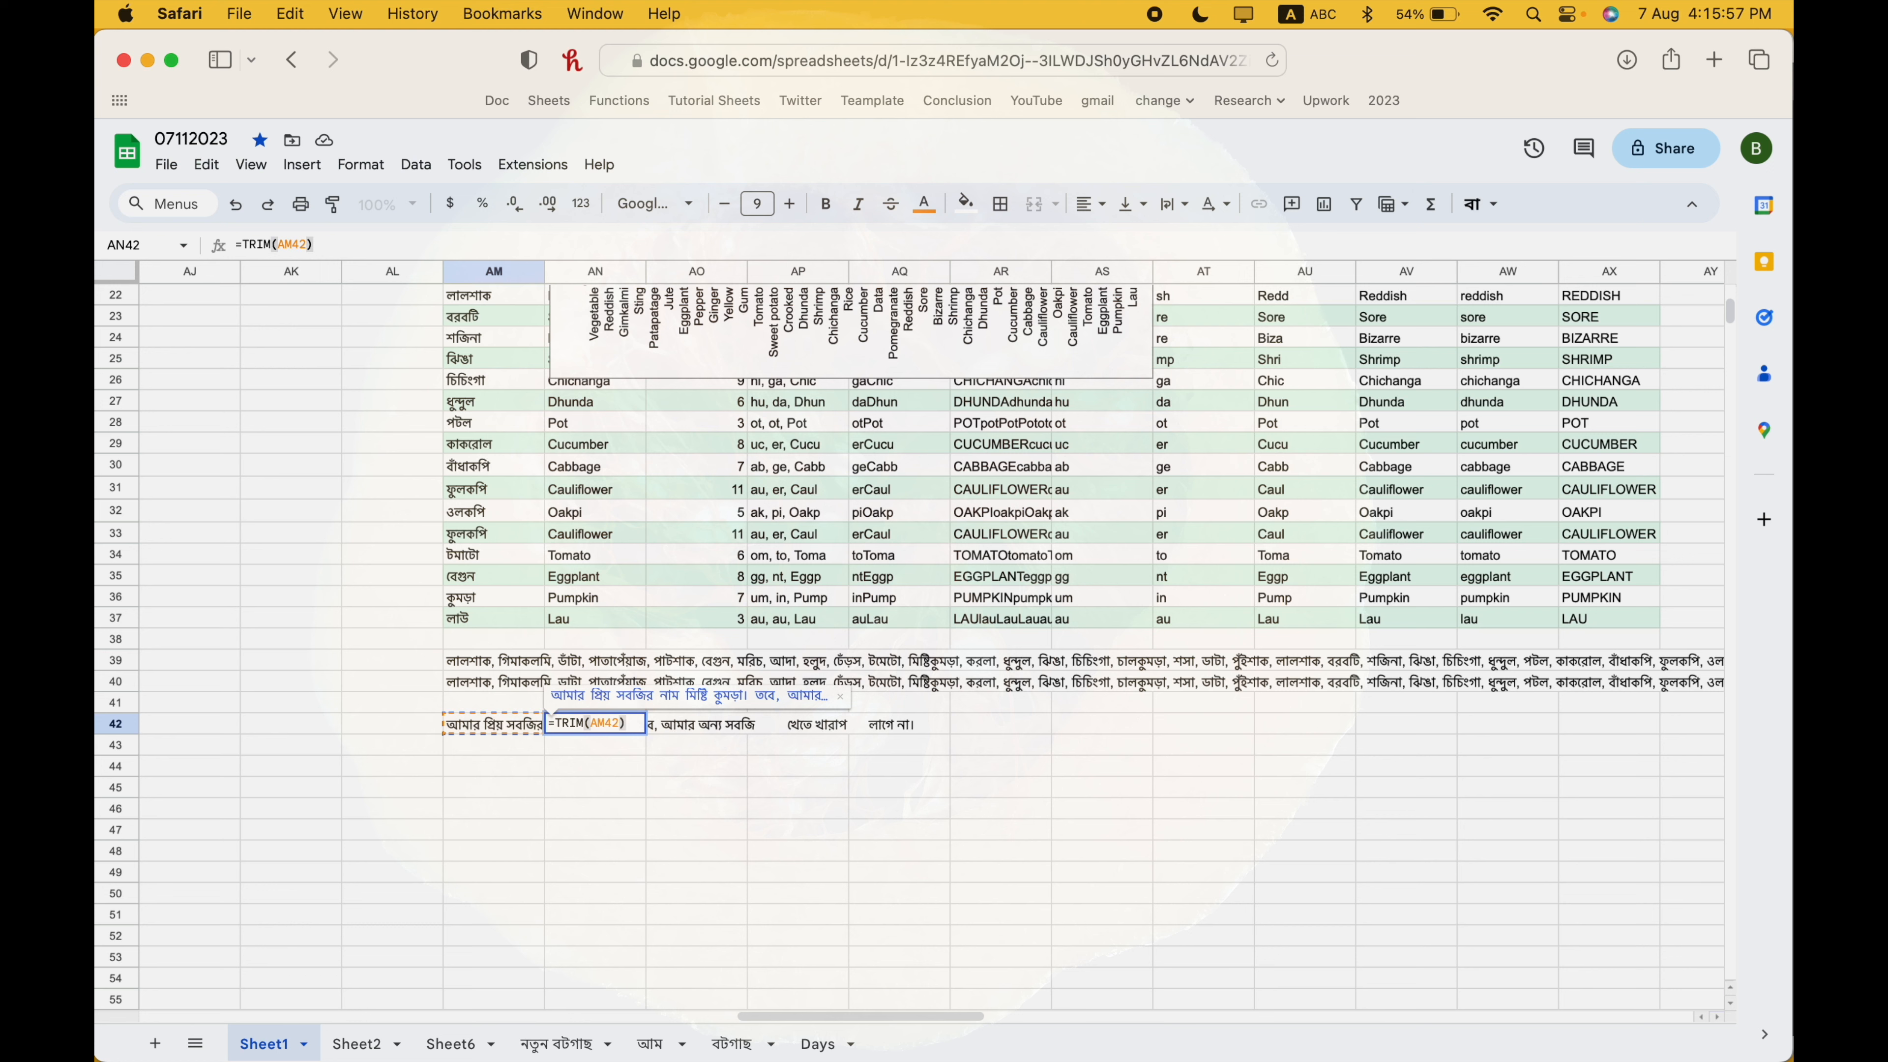
pyautogui.press('Return')
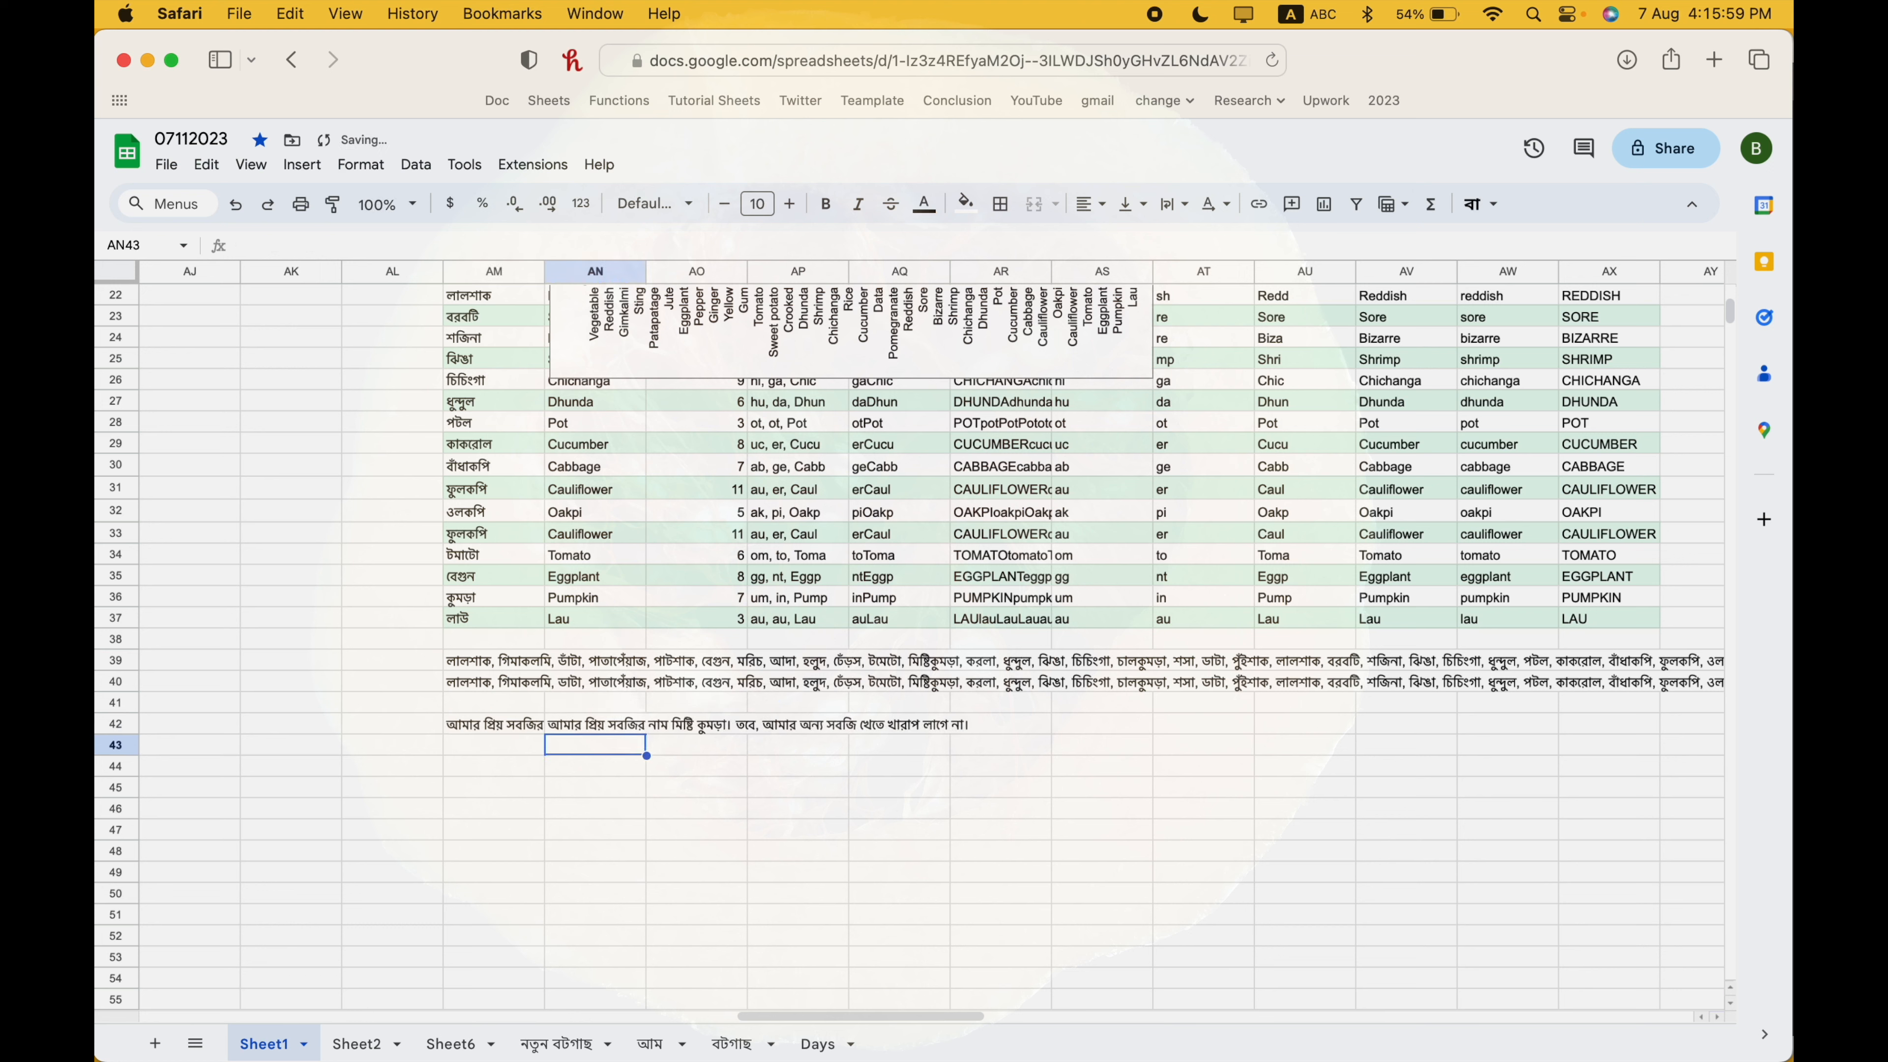
# - Copy the TRIM result from AN42 and paste it on line 2 of the Sublime Text document, below the original sentence
pyautogui.press('Up')
pyautogui.press('super+c')
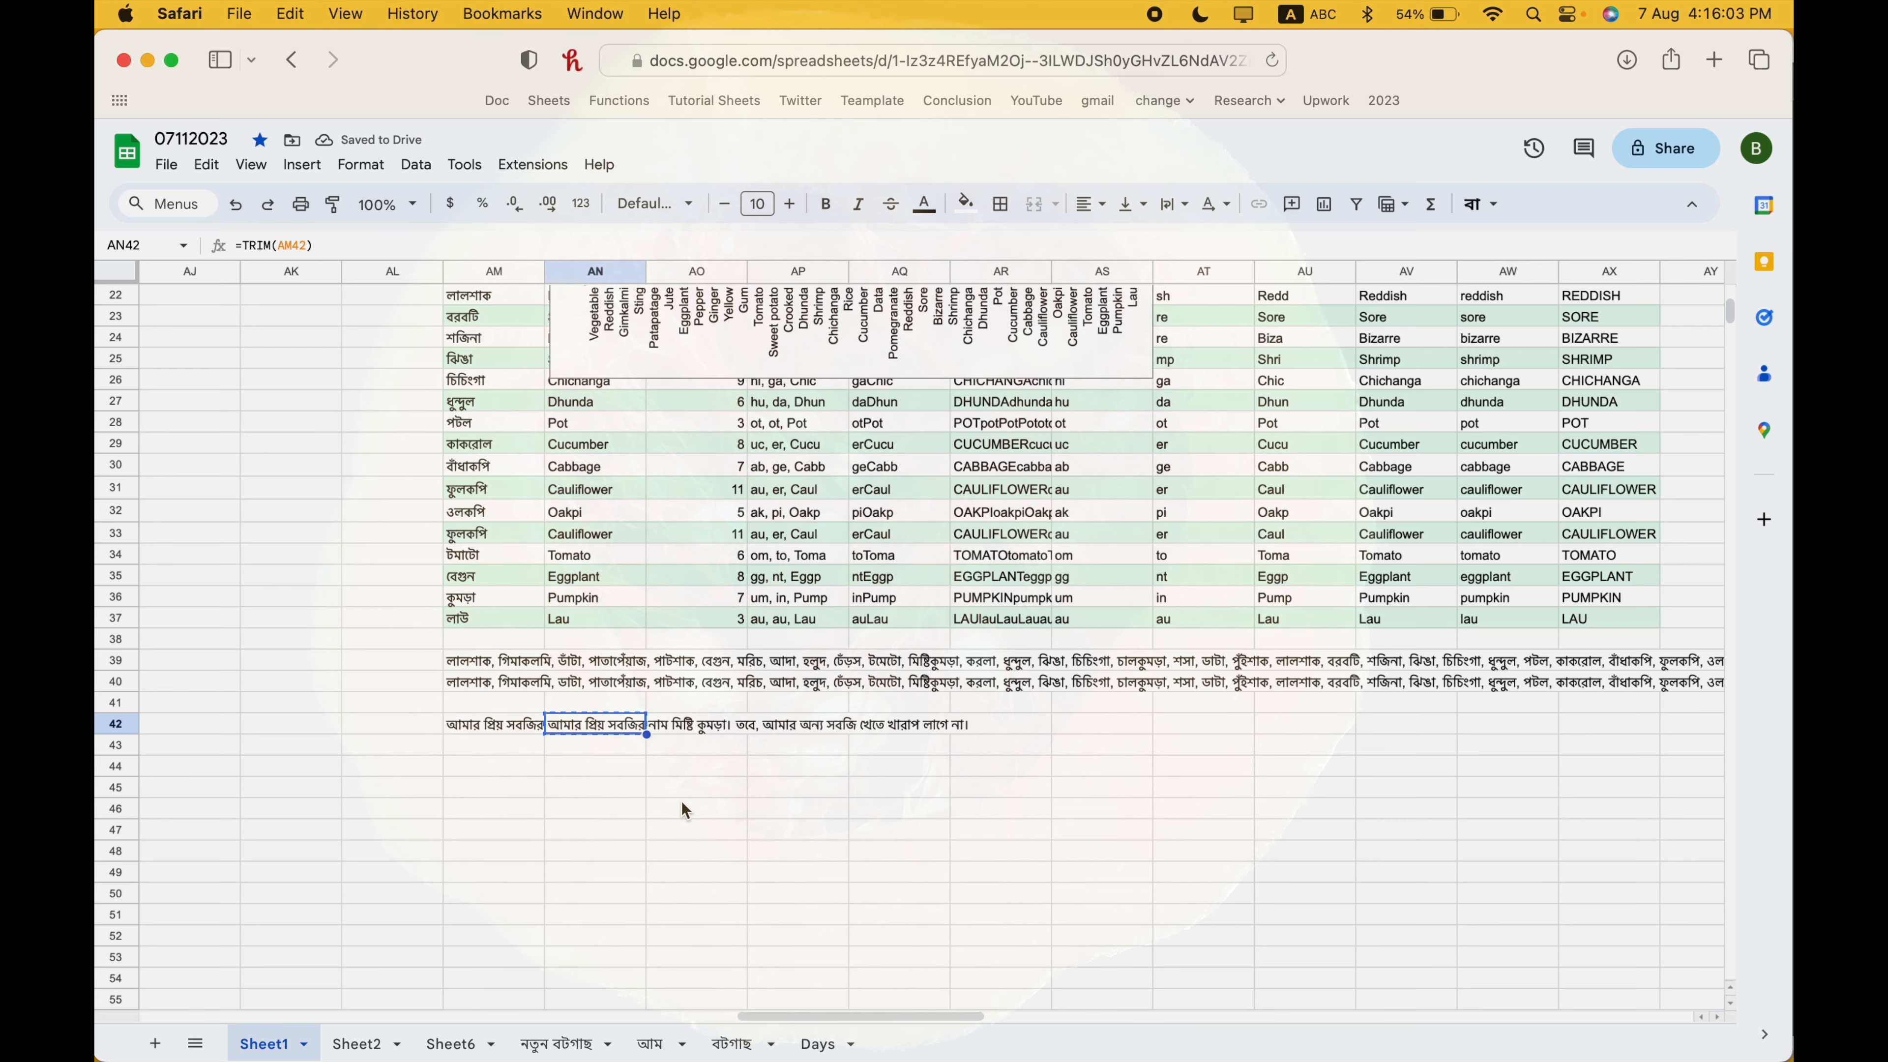
pyautogui.hotkey('ctrl', 'Up')
pyautogui.click(628, 354)
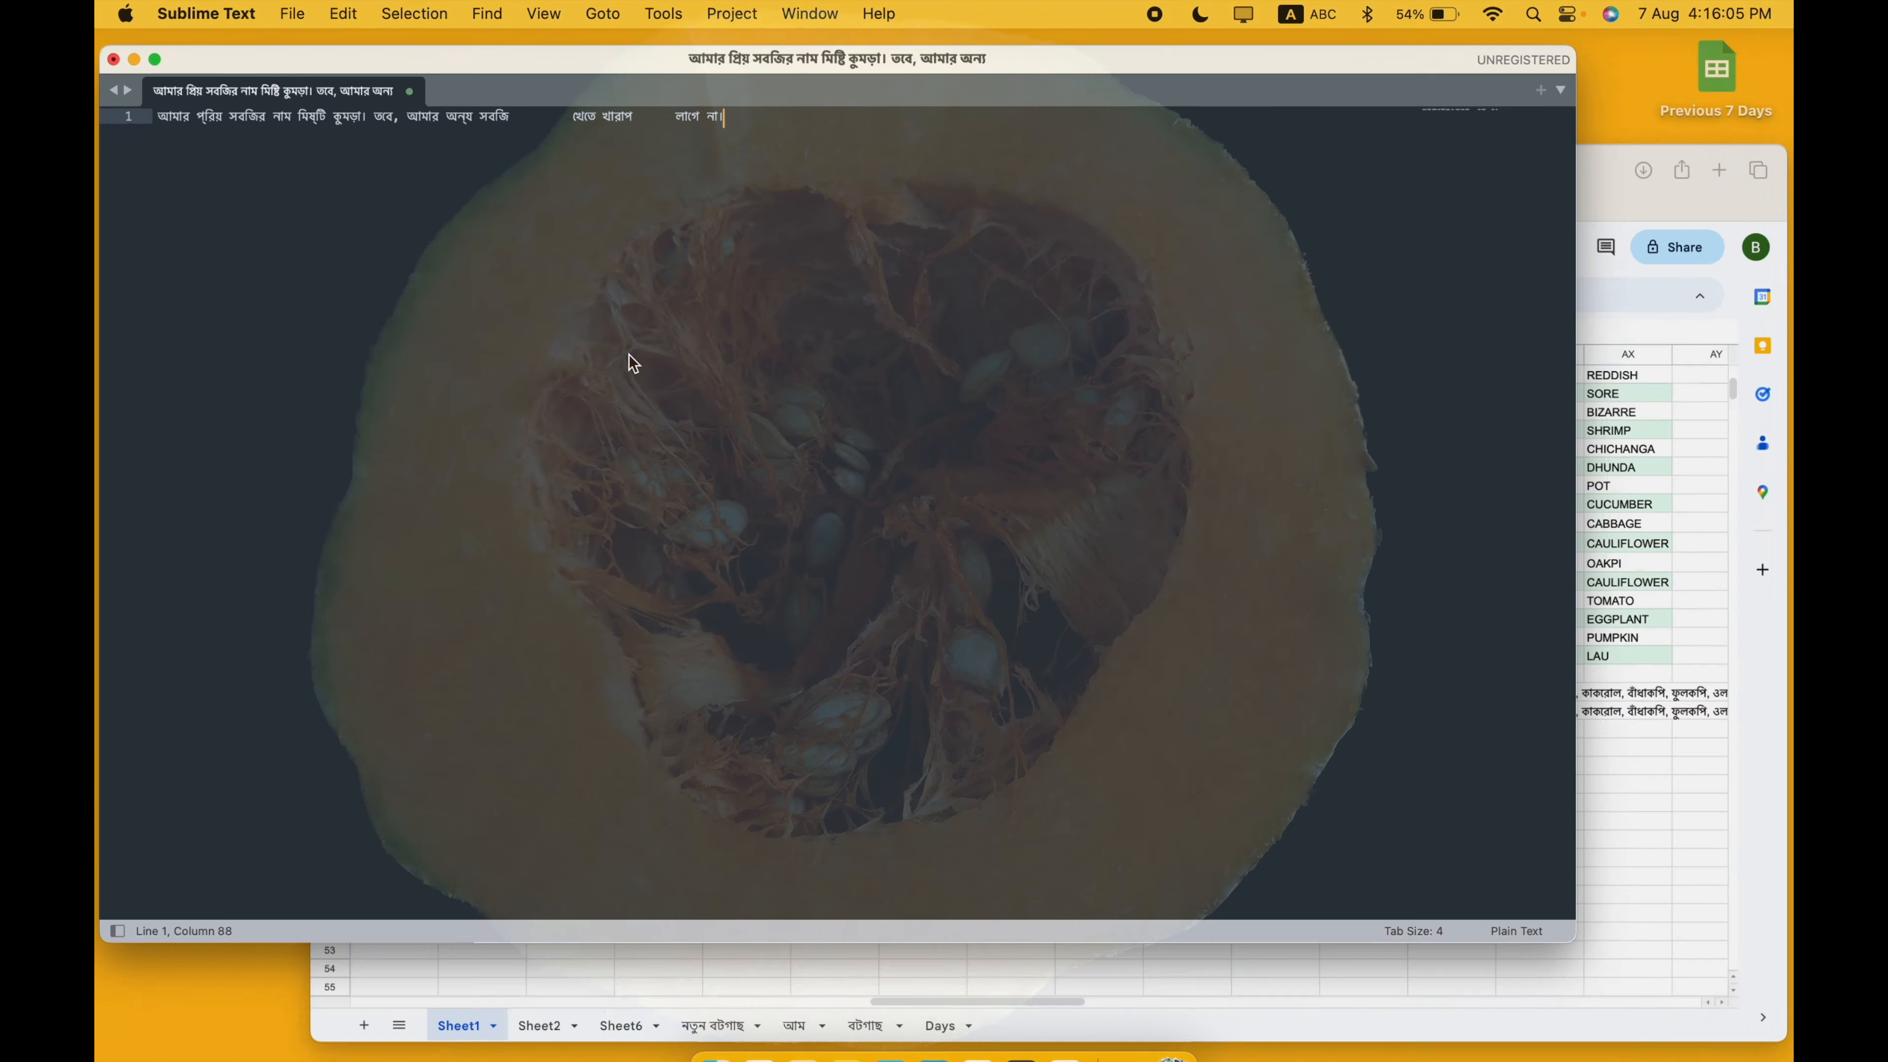
pyautogui.click(159, 46)
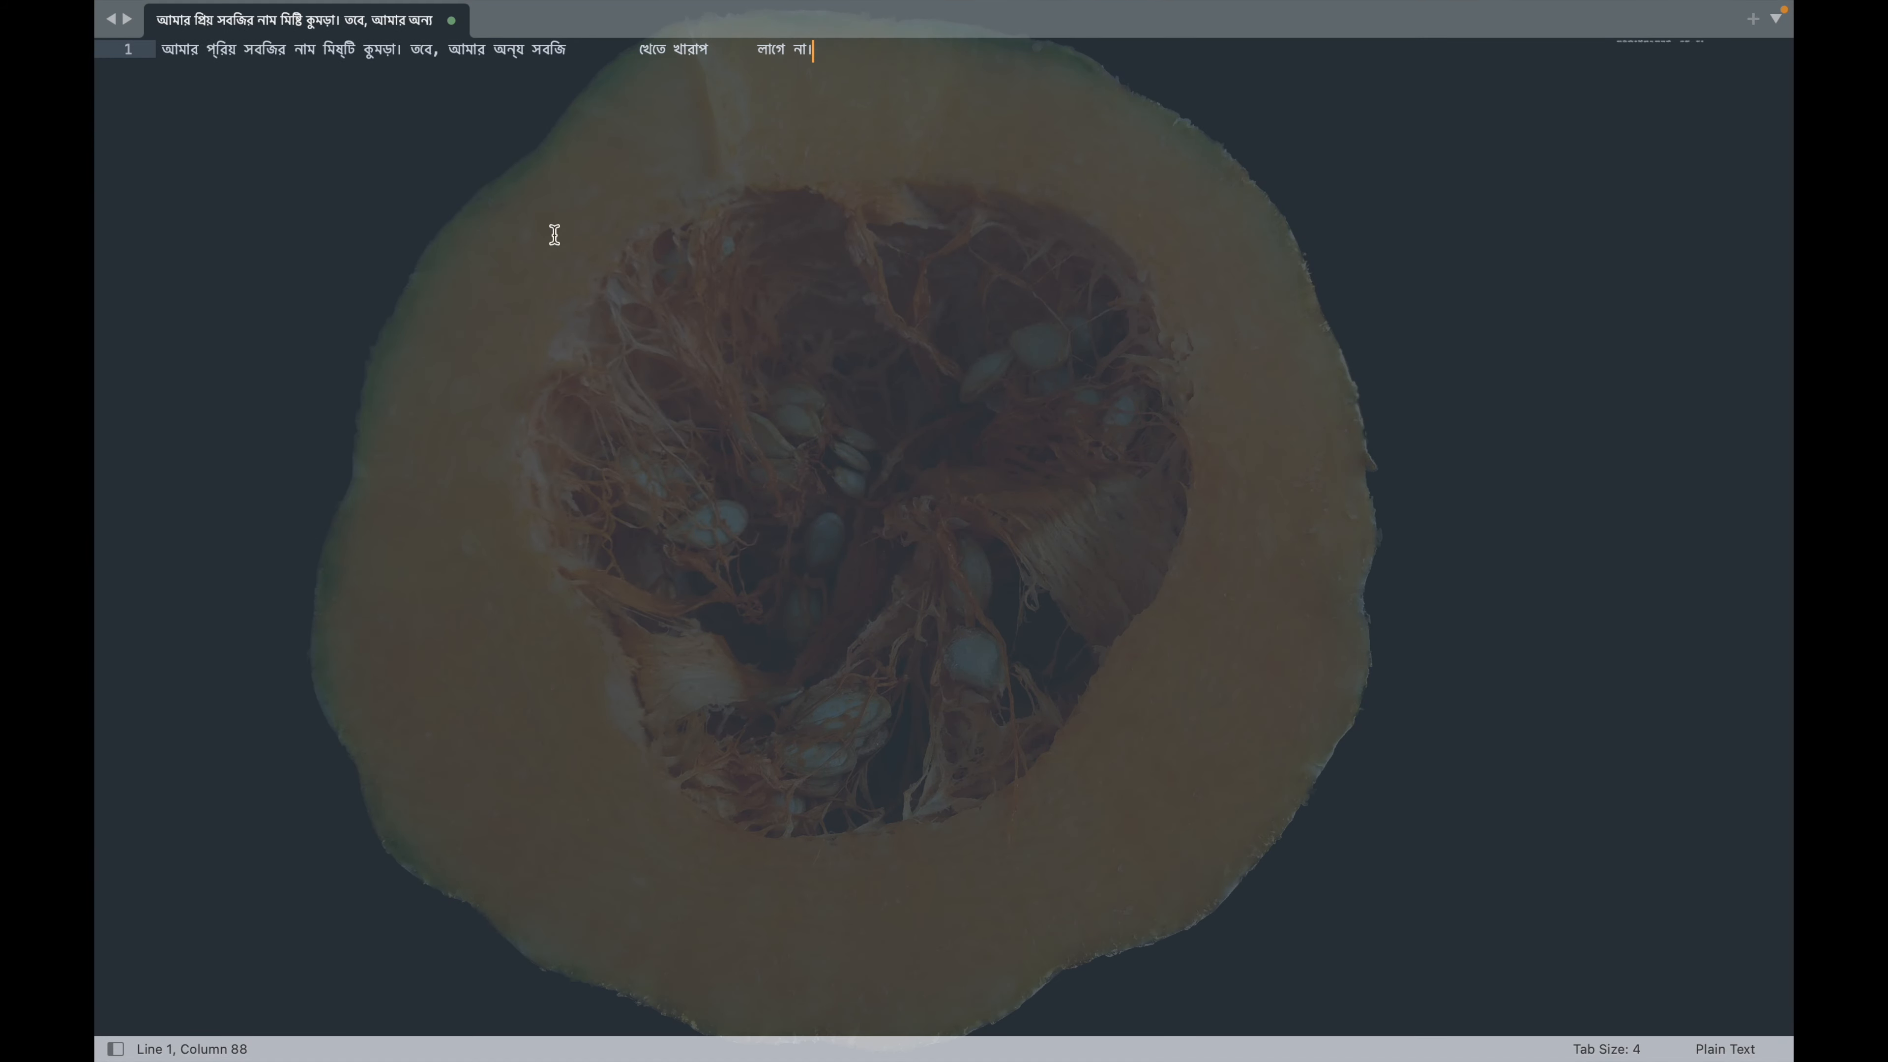
pyautogui.press('Return')
pyautogui.press('super+v')
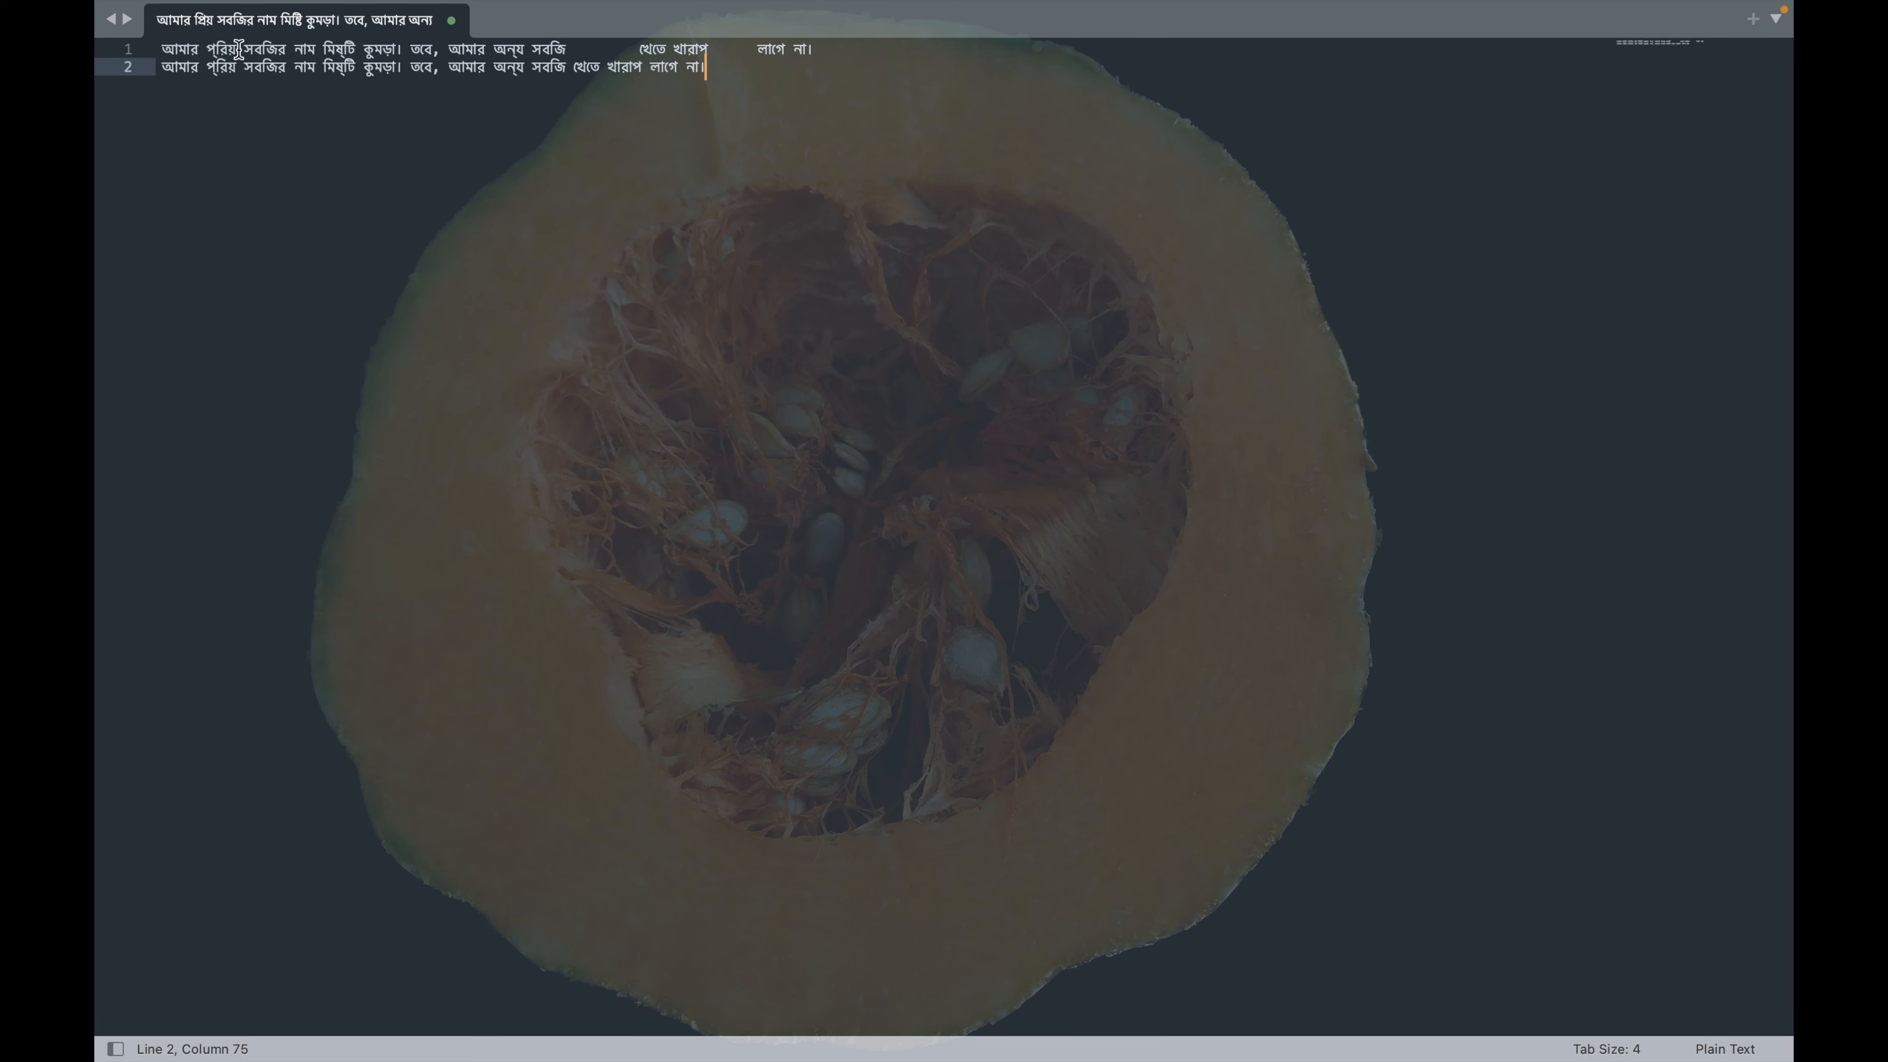
# - Close the Sublime Text window containing the original and trimmed sentences
pyautogui.moveTo(125, 6)
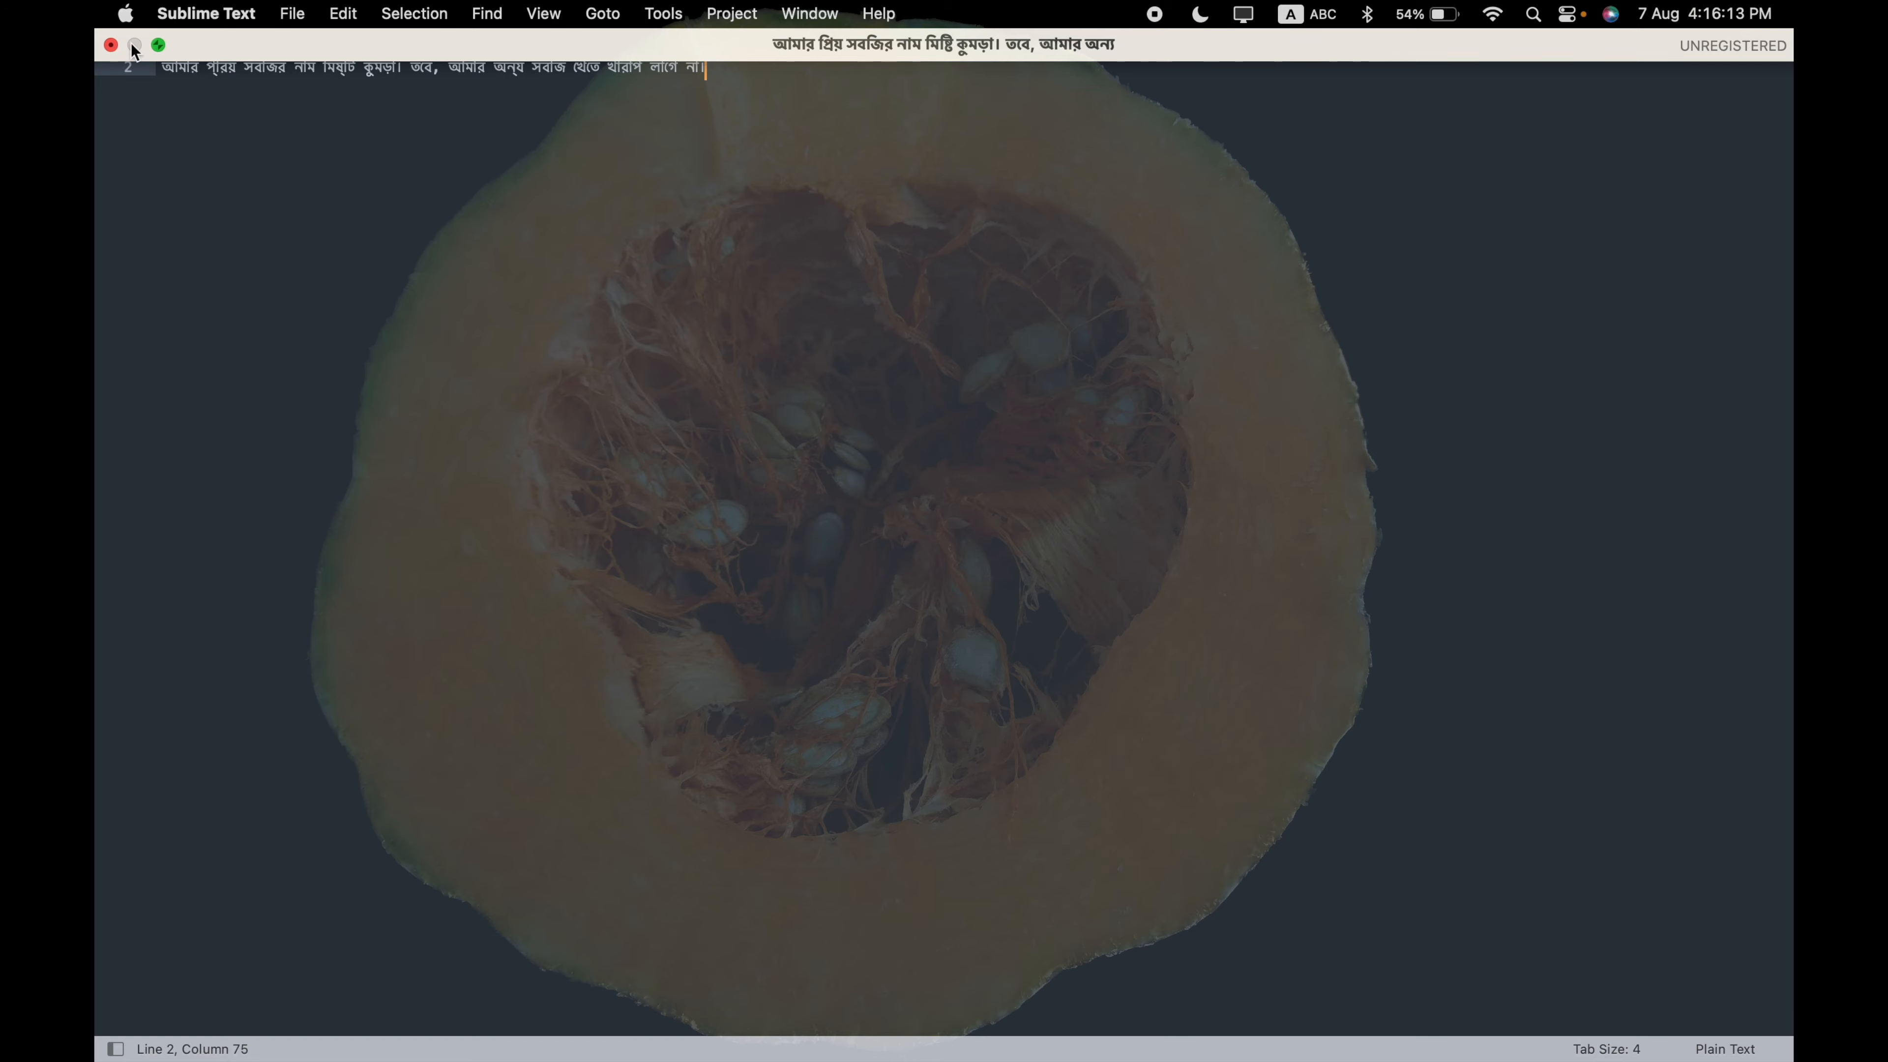
pyautogui.click(111, 45)
pyautogui.click(938, 631)
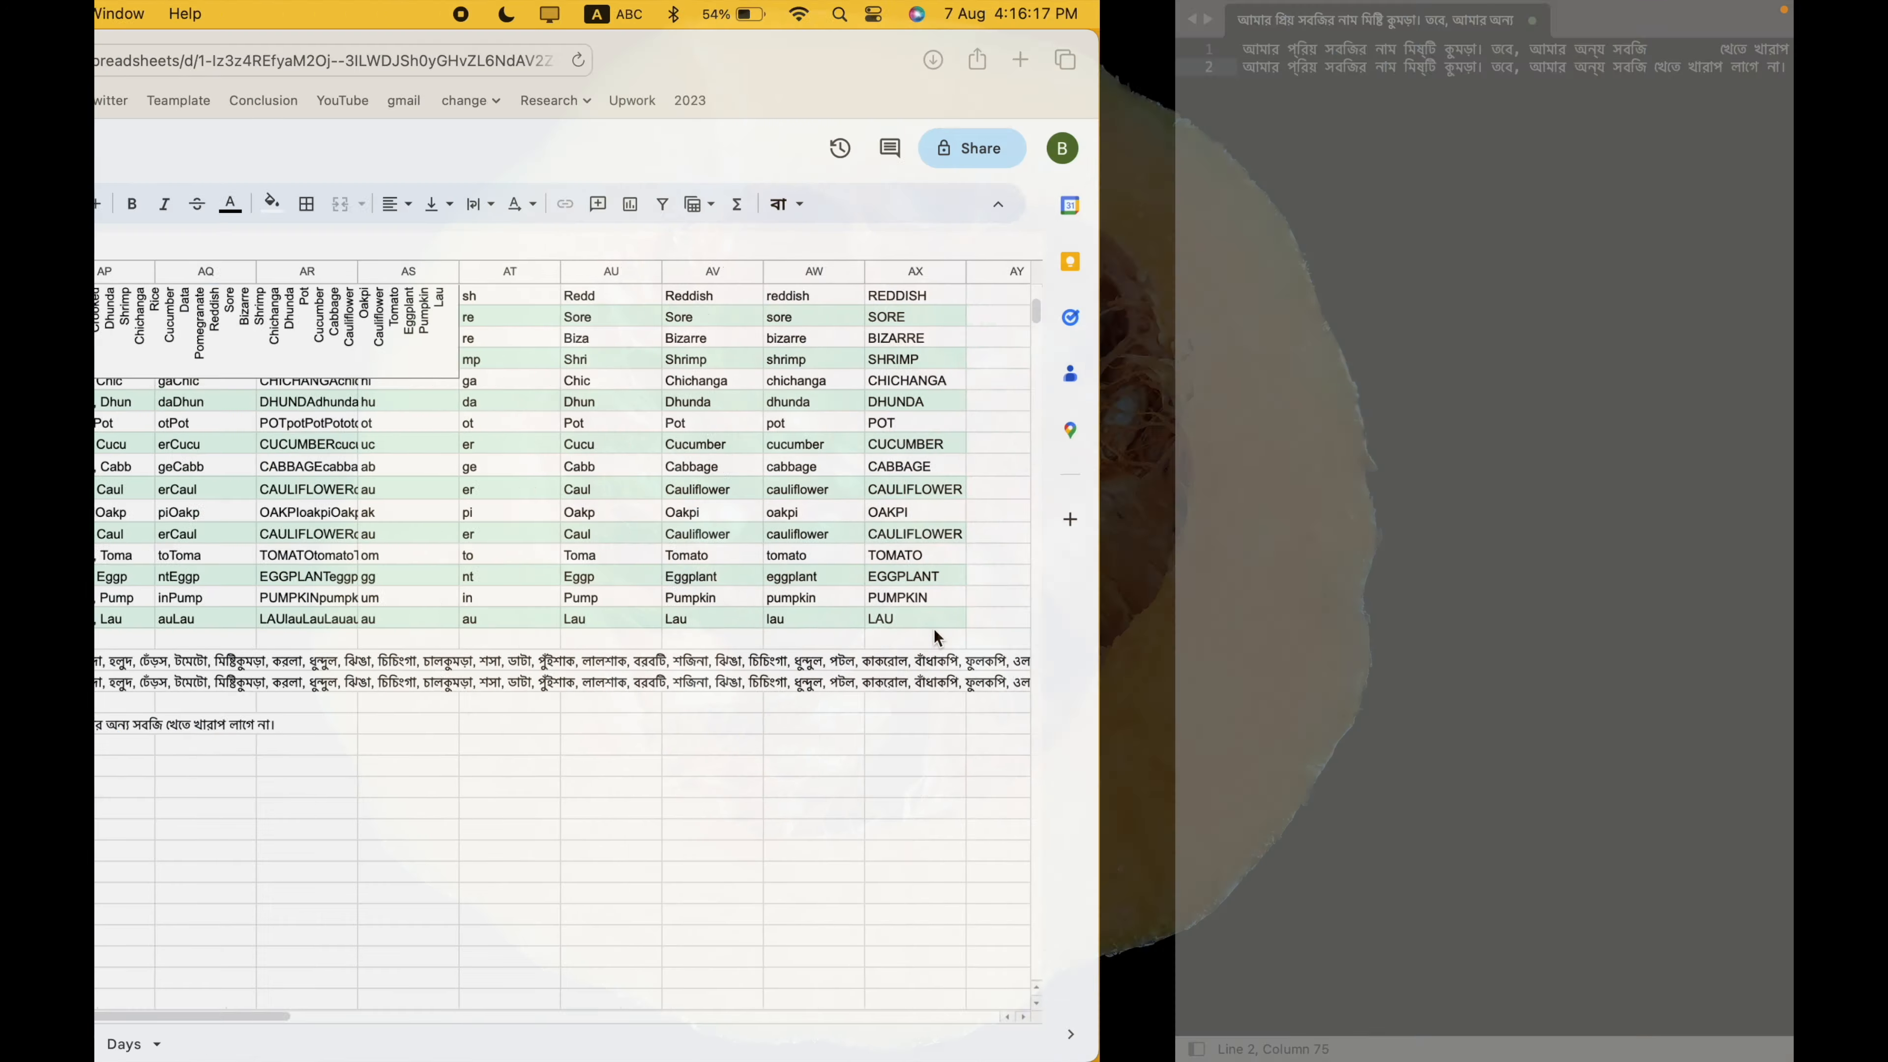
# - Open TextEdit and create a new blank document
pyautogui.press('super+space')
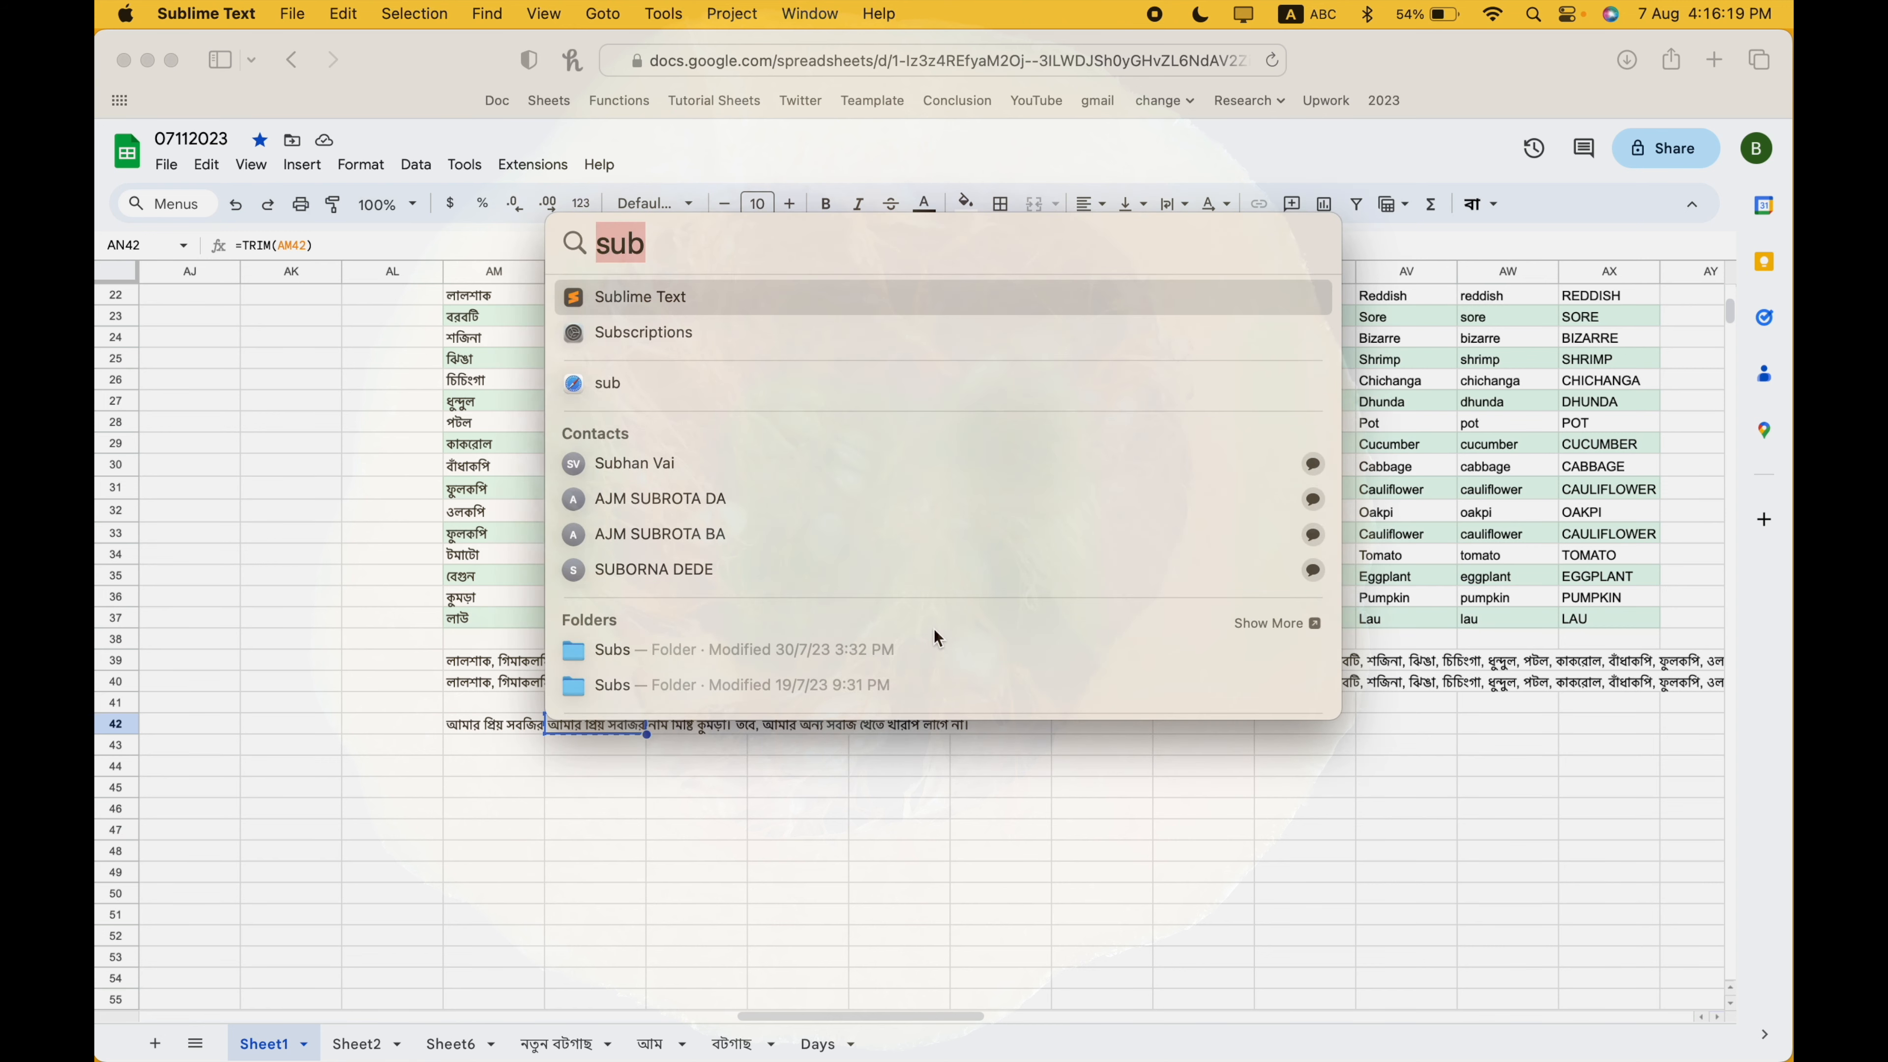
pyautogui.write('tex')
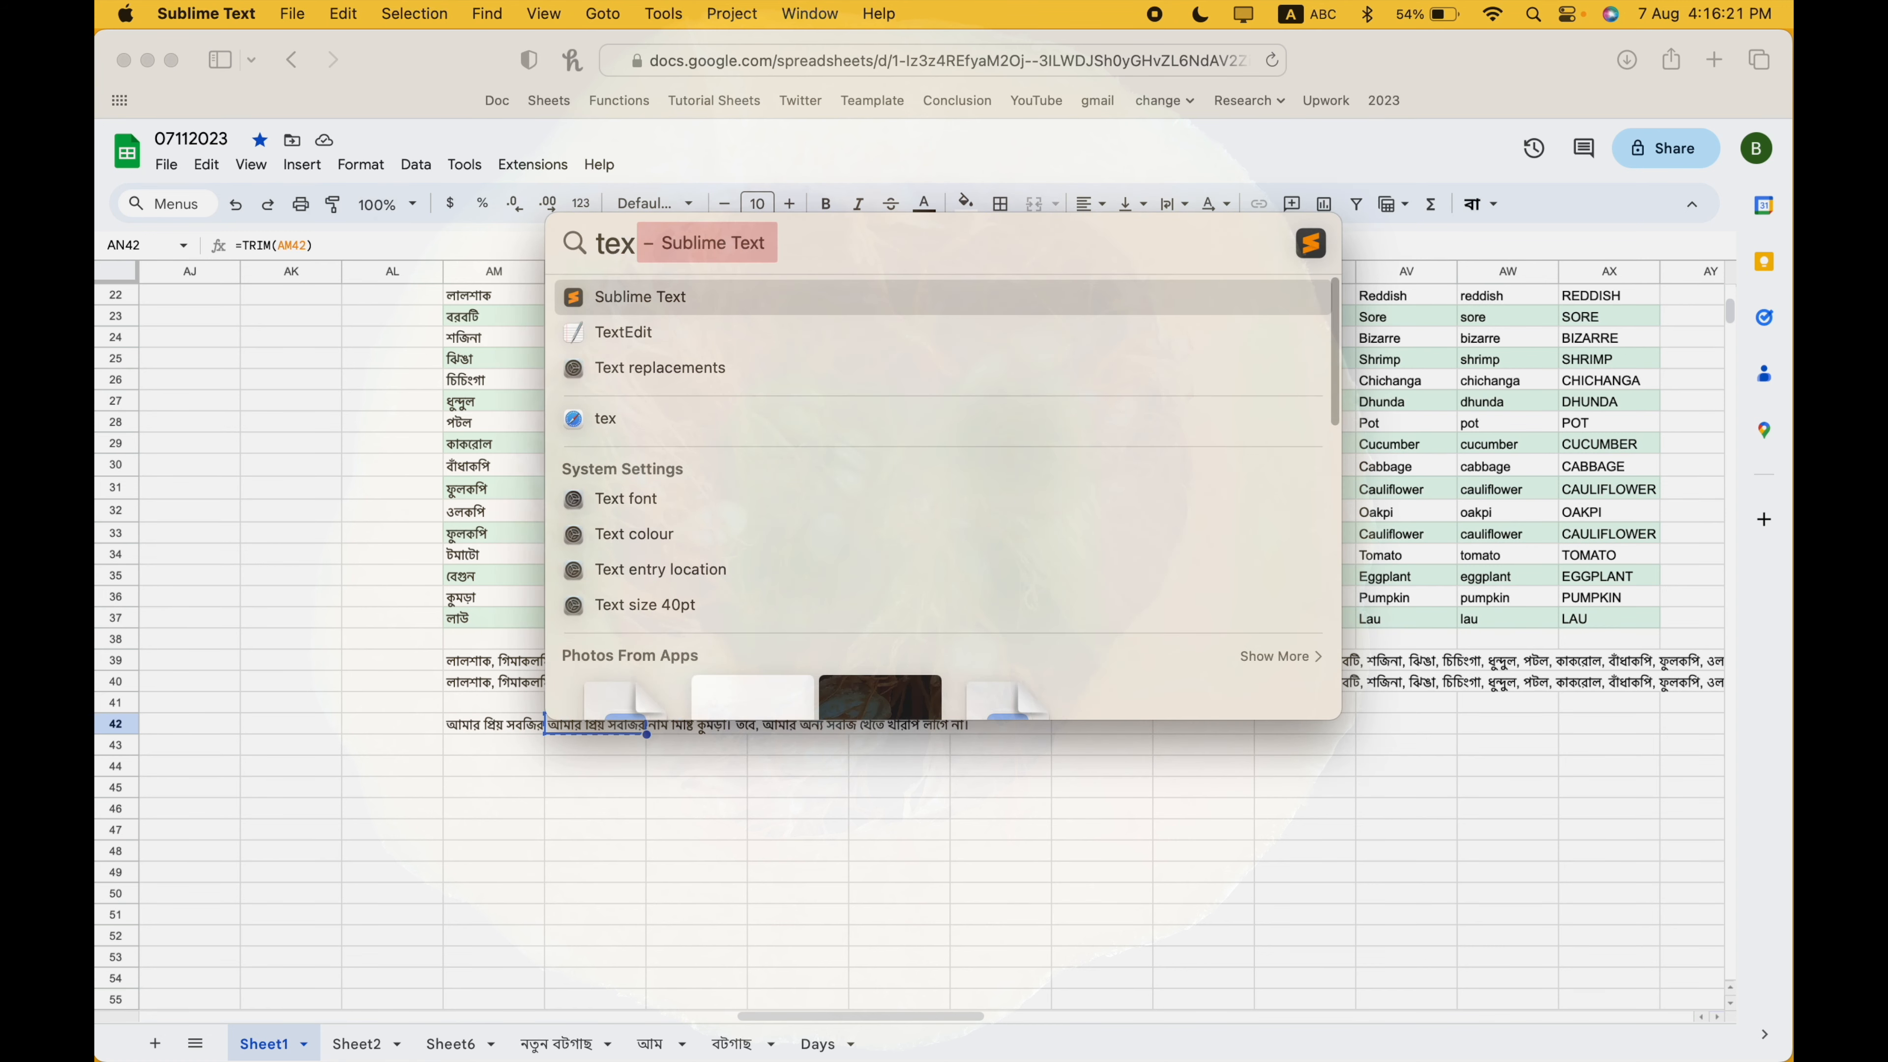
pyautogui.press('Down')
pyautogui.press('Return')
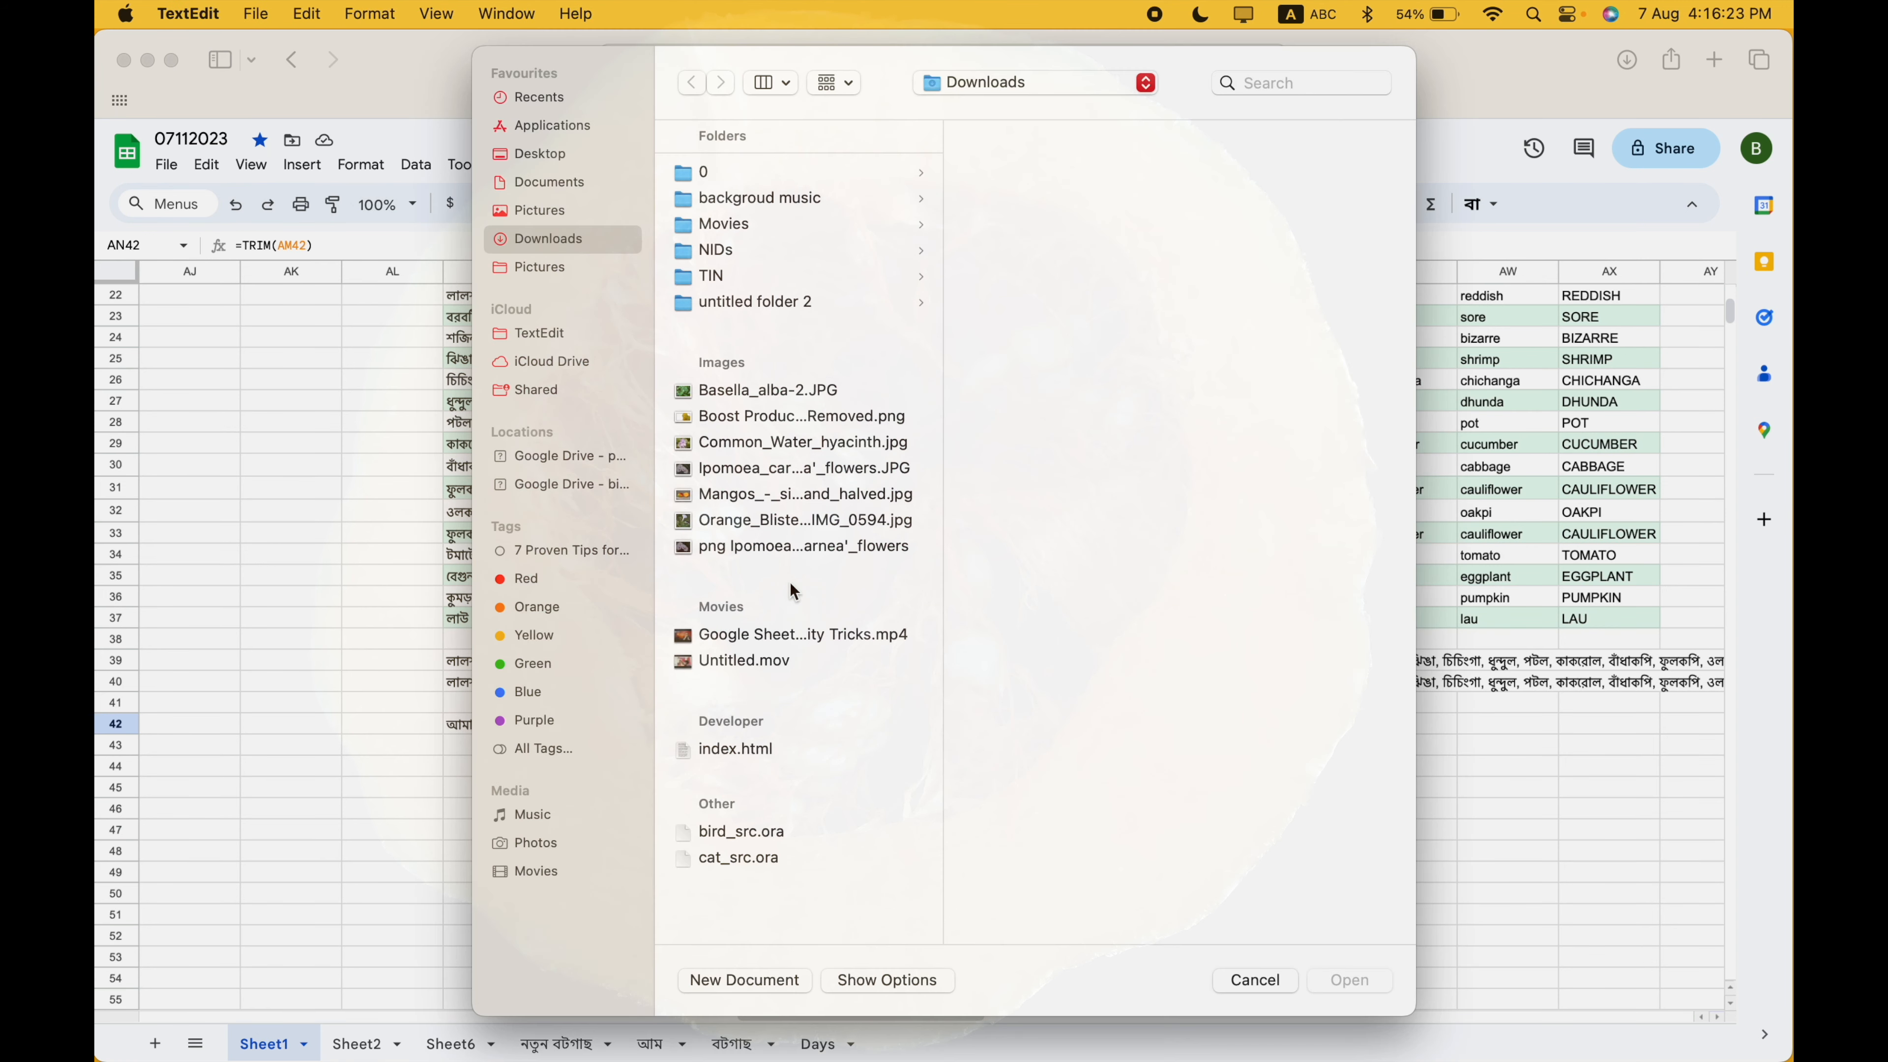
pyautogui.click(745, 980)
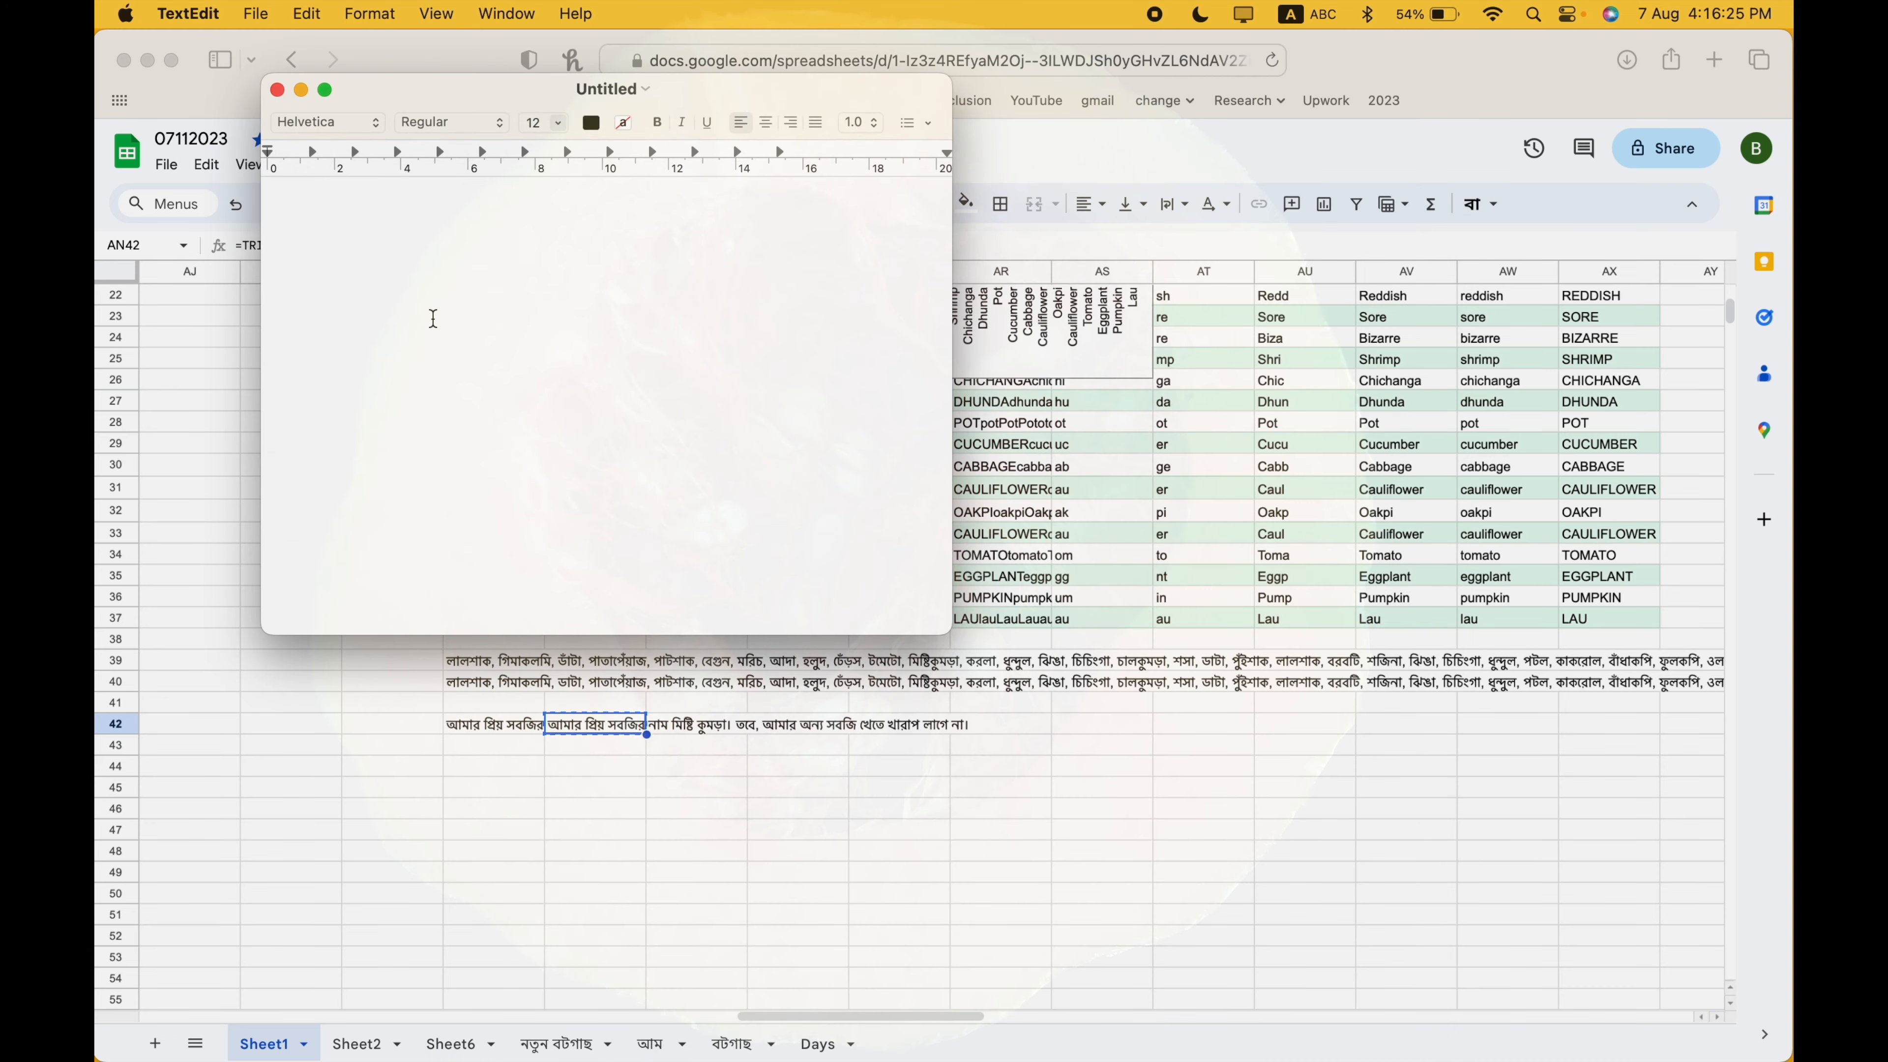
# - Expand the blank TextEdit document to full screen and paste the TRIM result copied from AN42 on its first line
pyautogui.click(581, 736)
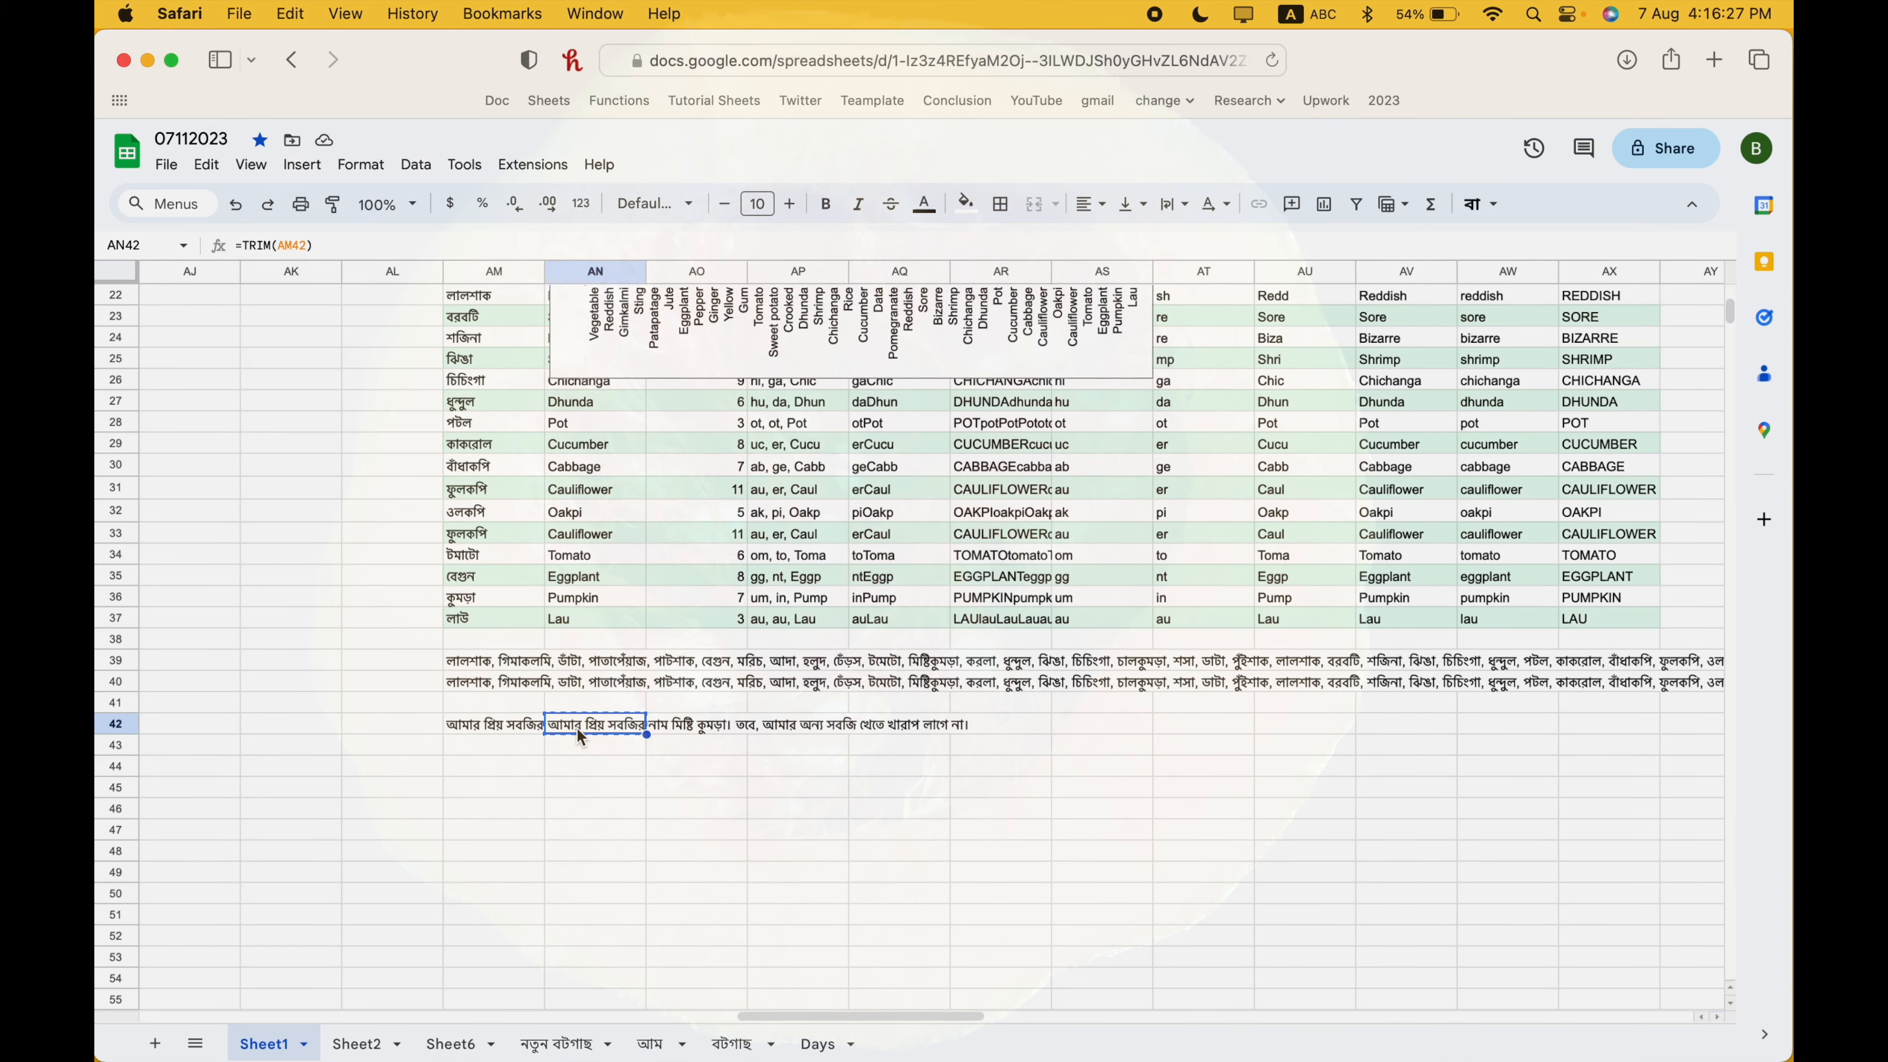
pyautogui.hotkey('ctrl', 'Up')
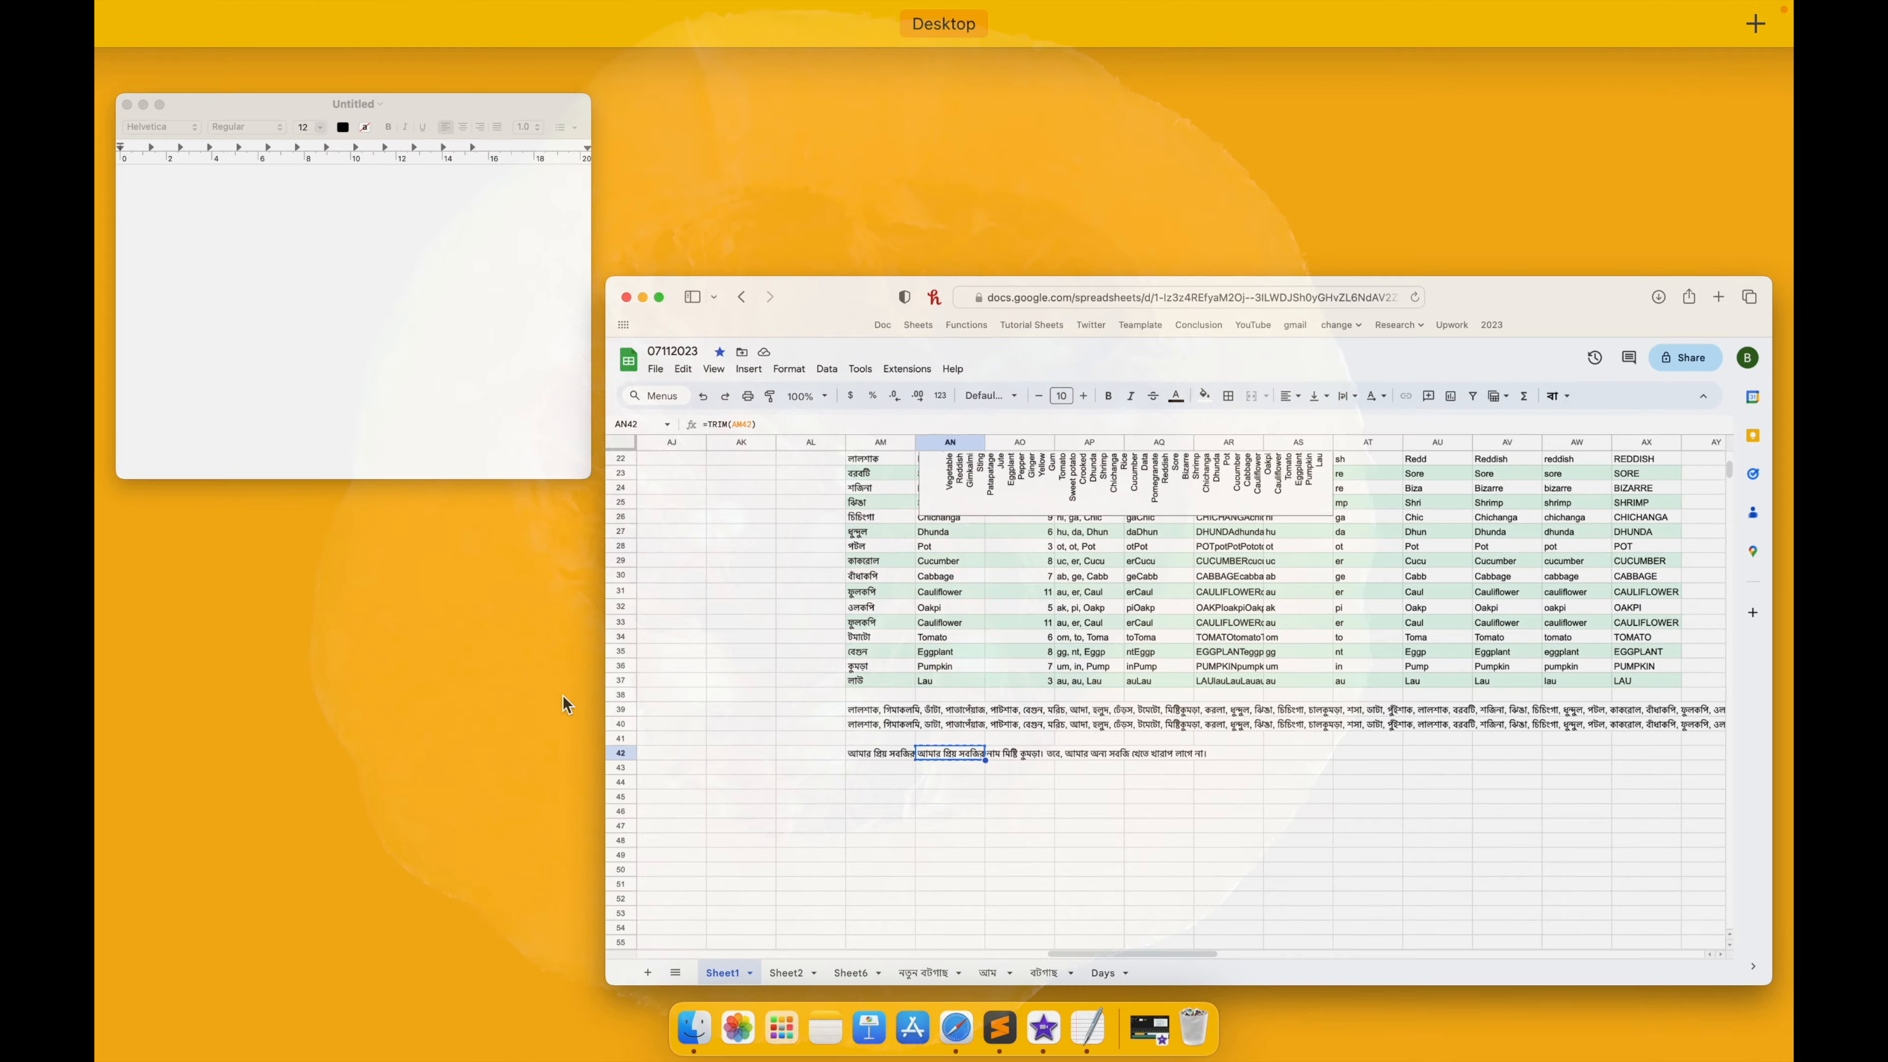
pyautogui.click(359, 425)
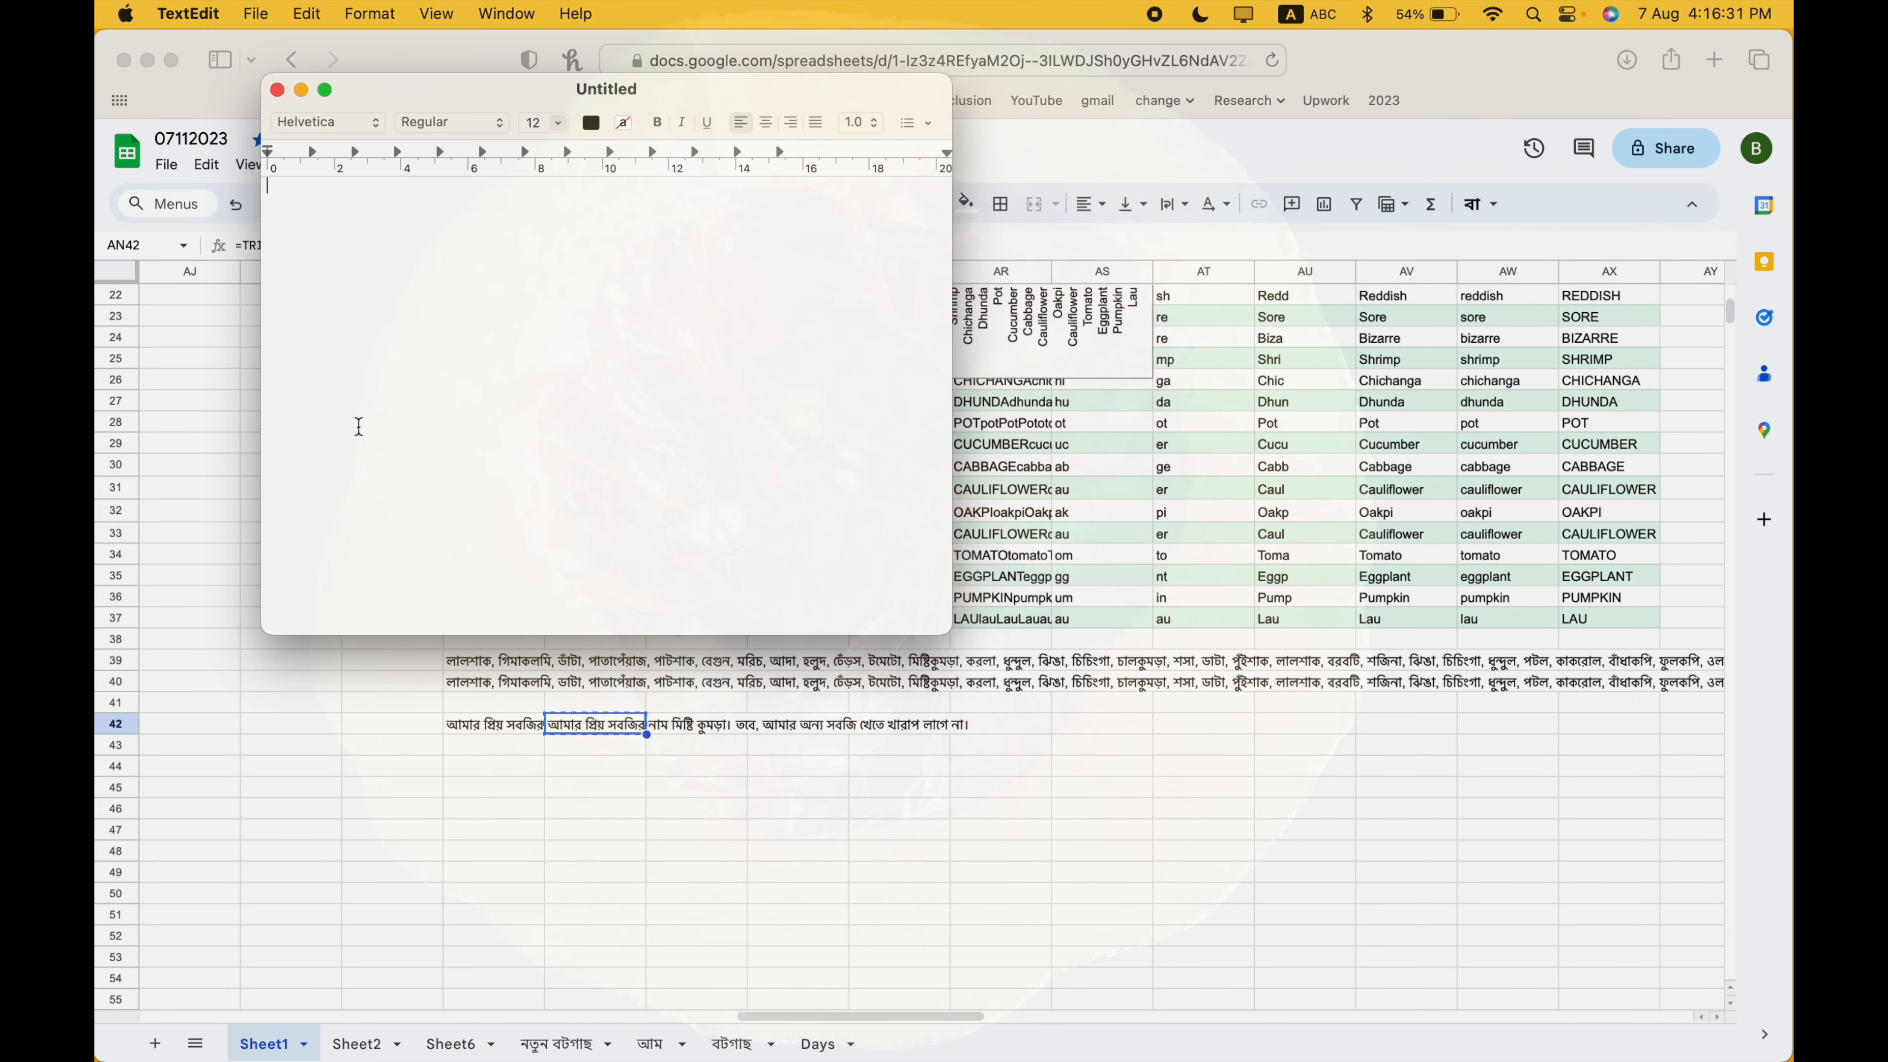
pyautogui.click(326, 90)
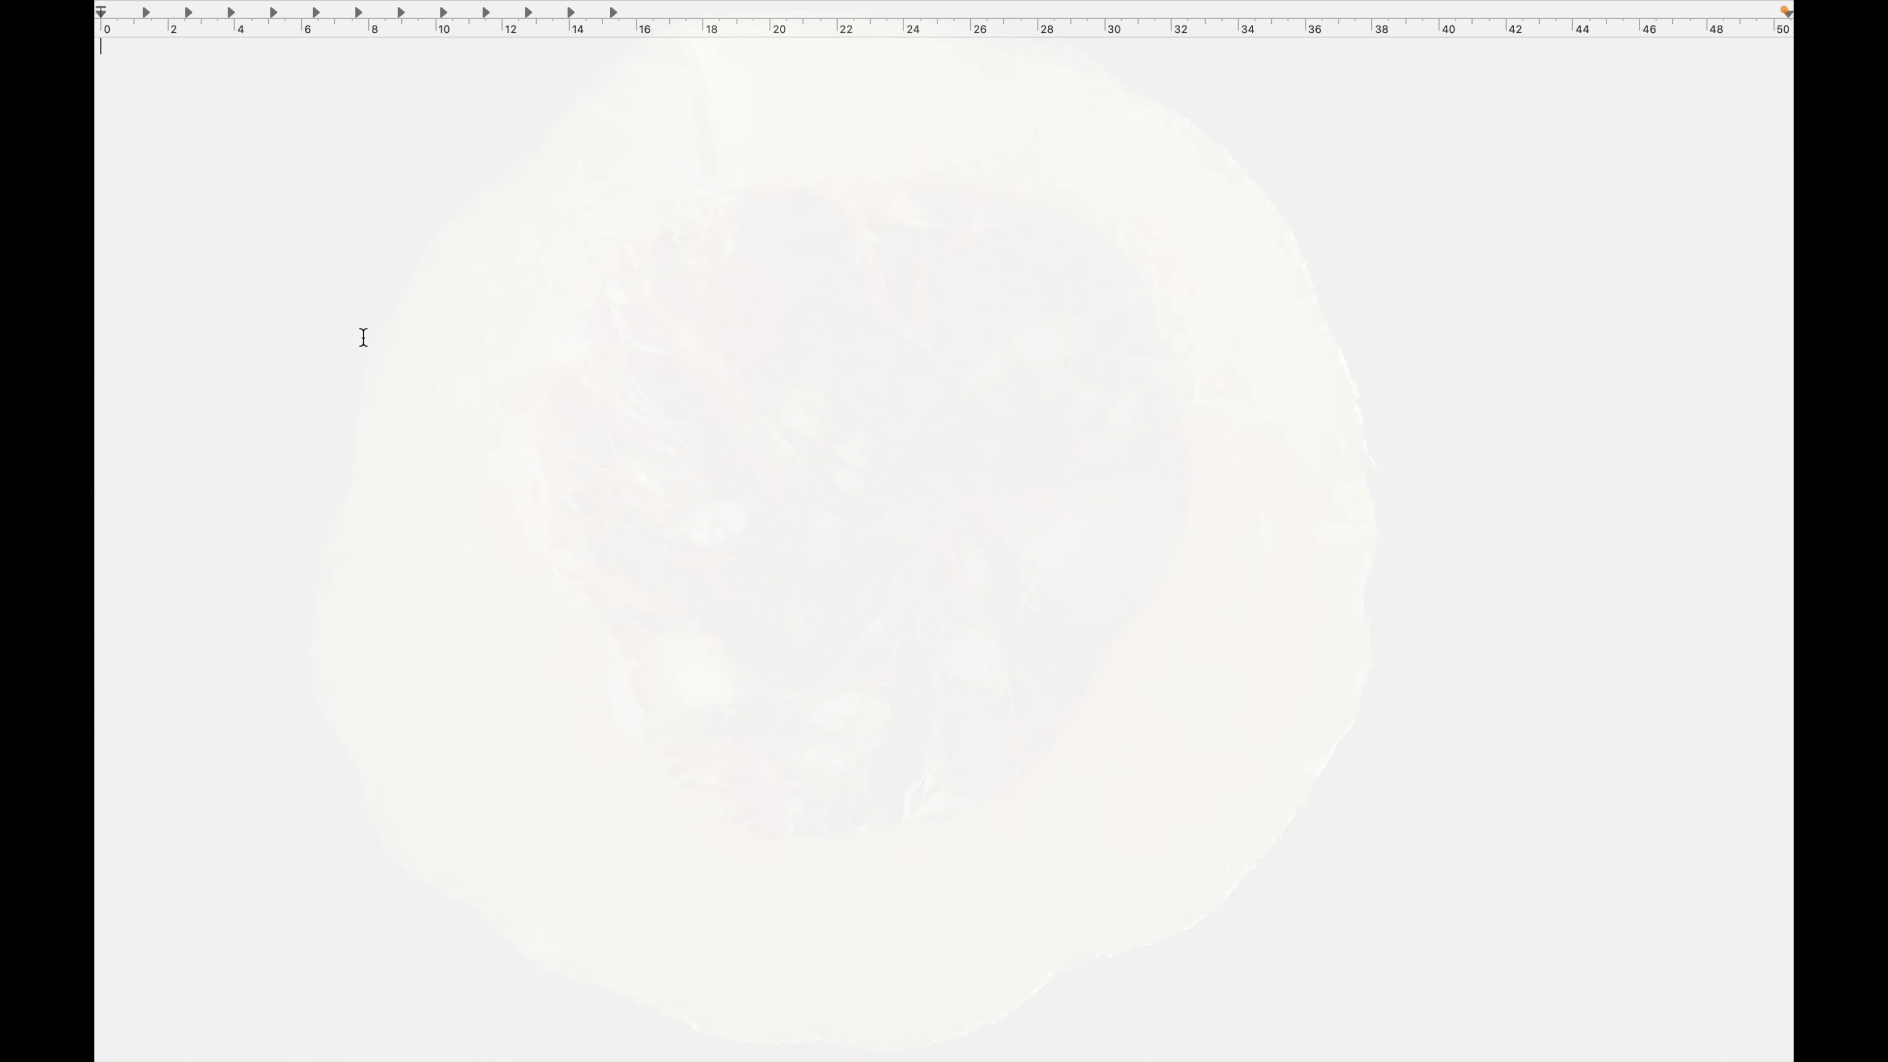
pyautogui.press('super+v')
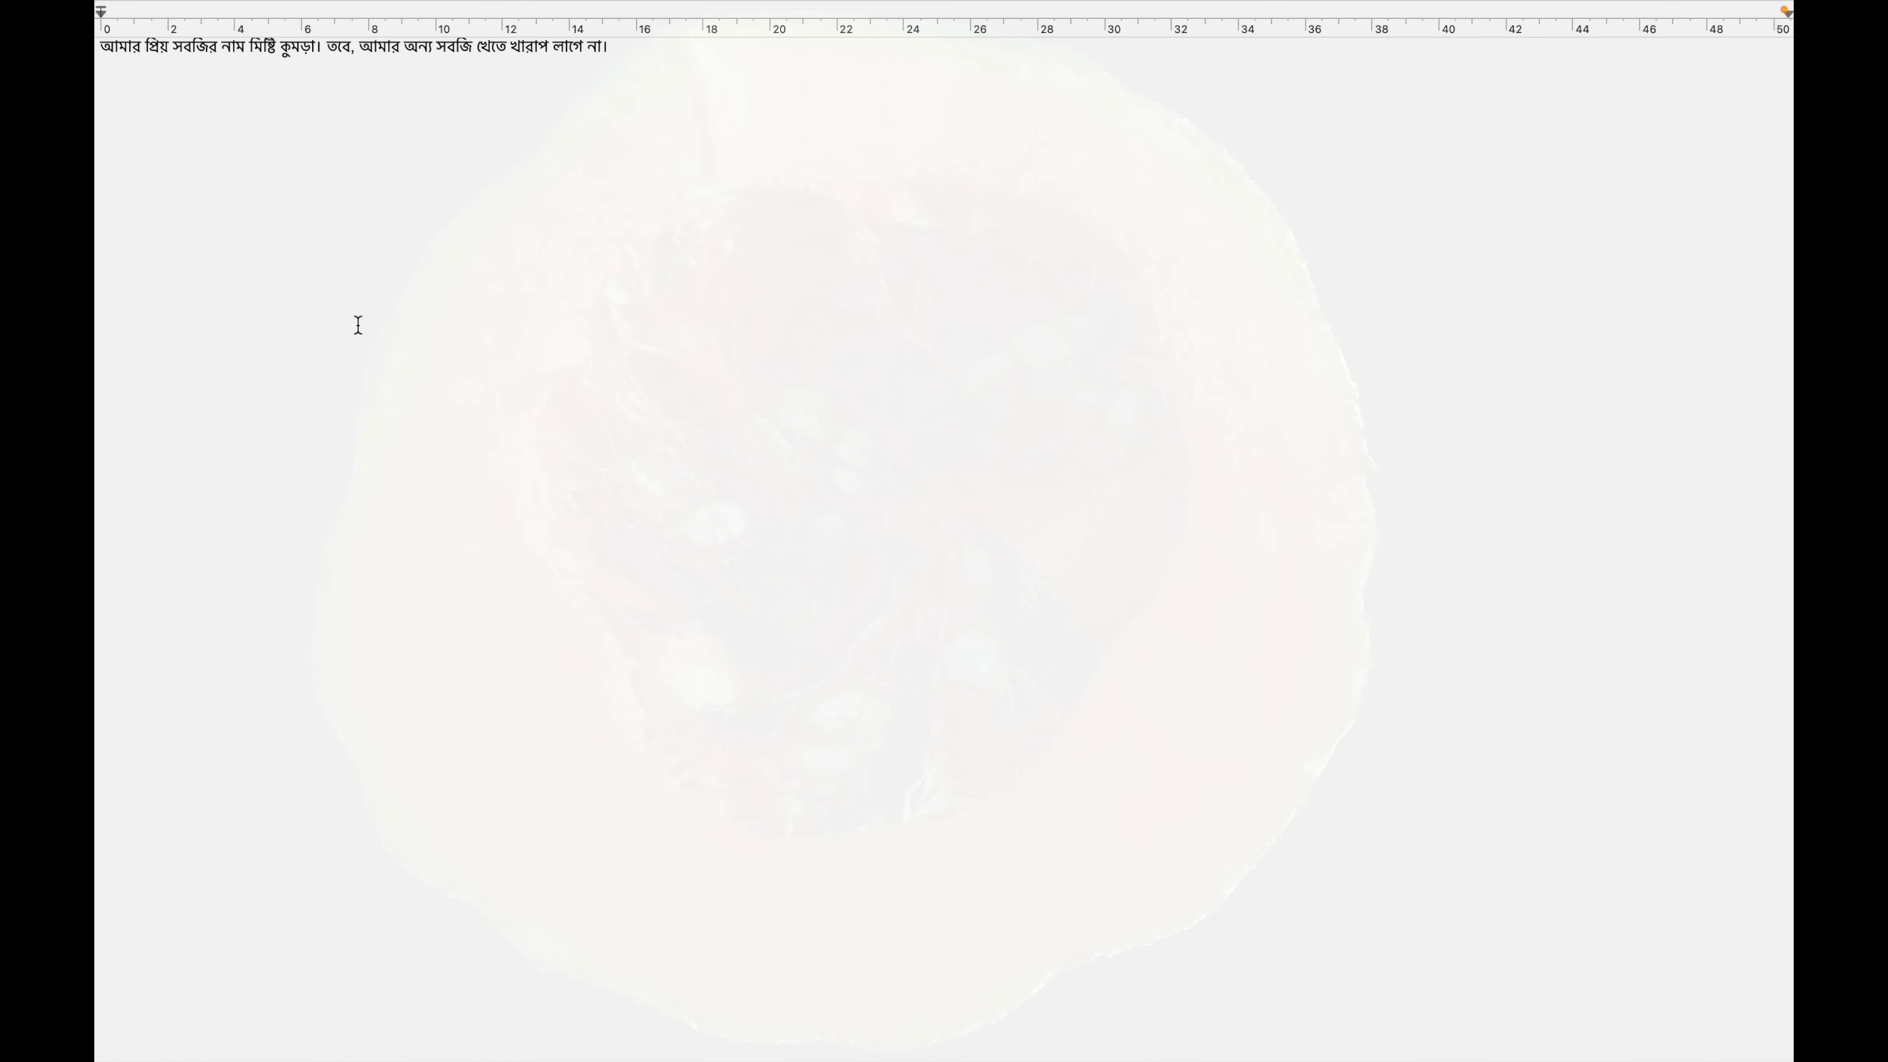
# - Copy the original sentence from cell AM42 and paste it on the second line of the TextEdit document
pyautogui.press('super+Tab')
pyautogui.click(499, 728)
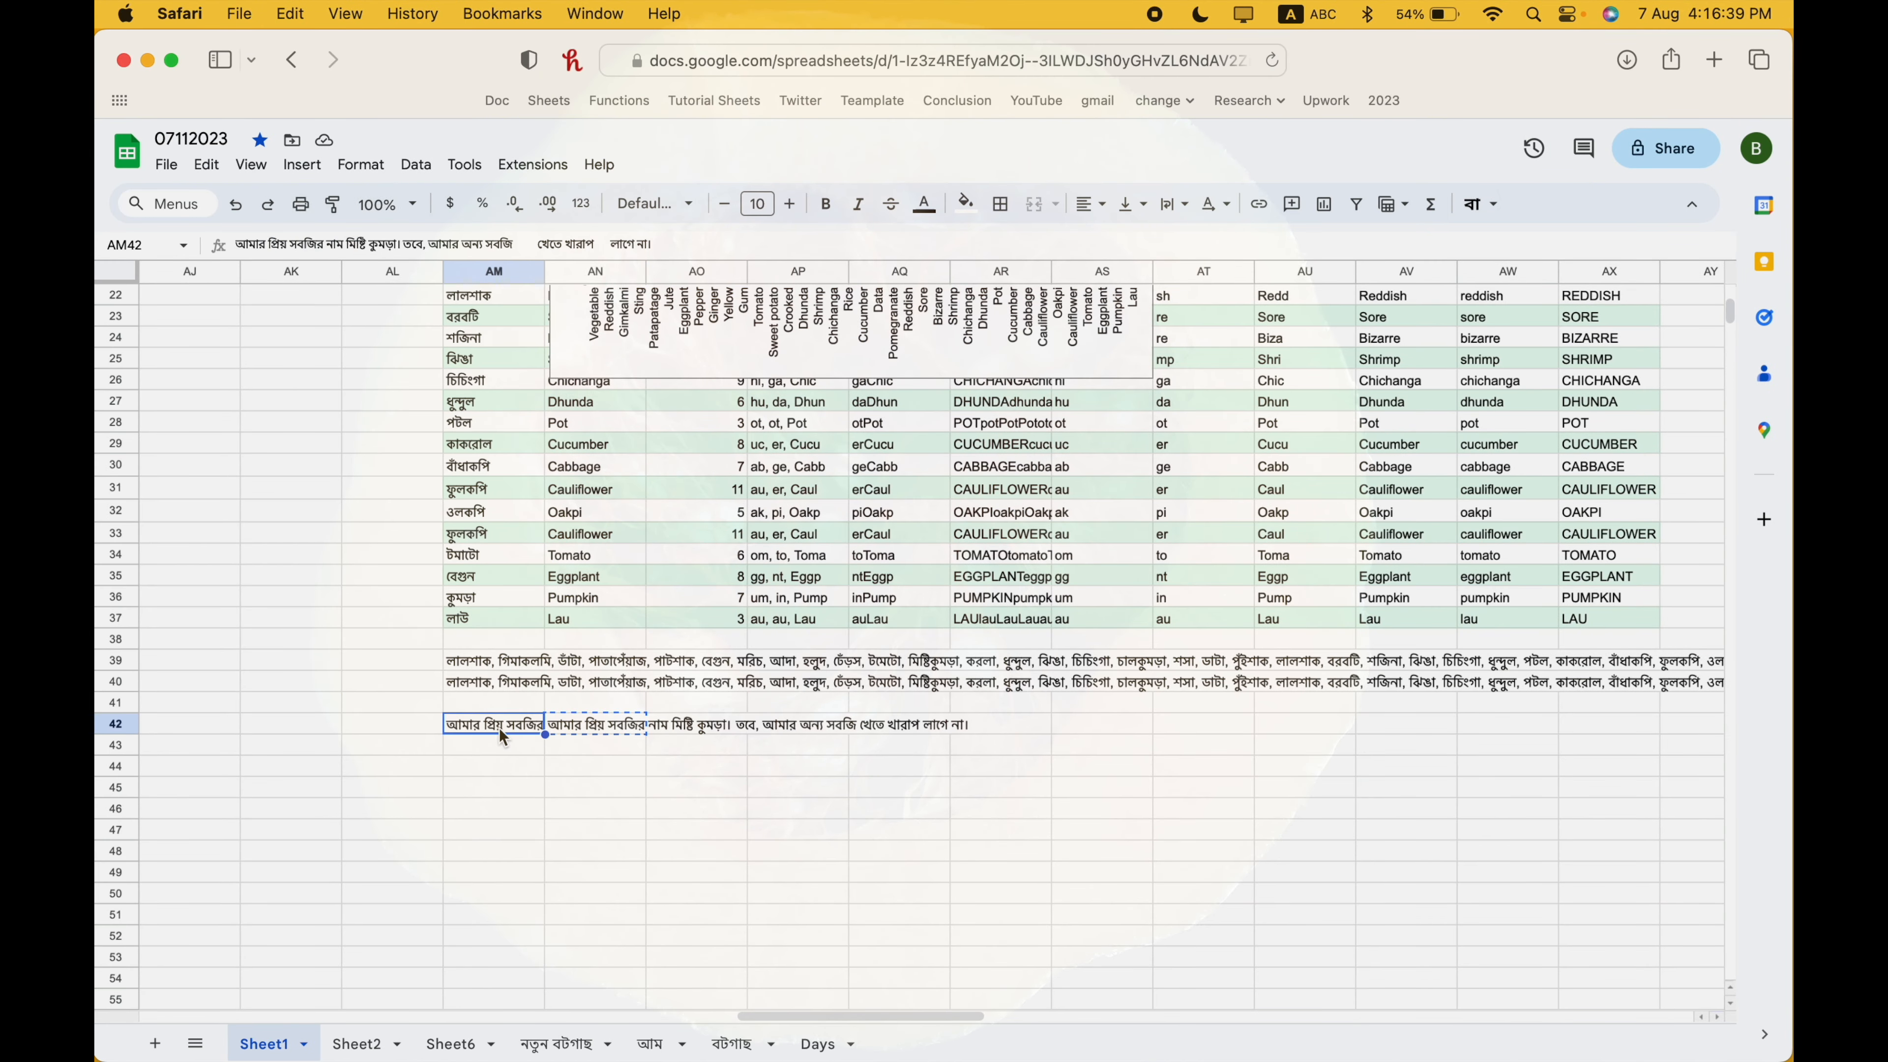
pyautogui.press('super+Tab')
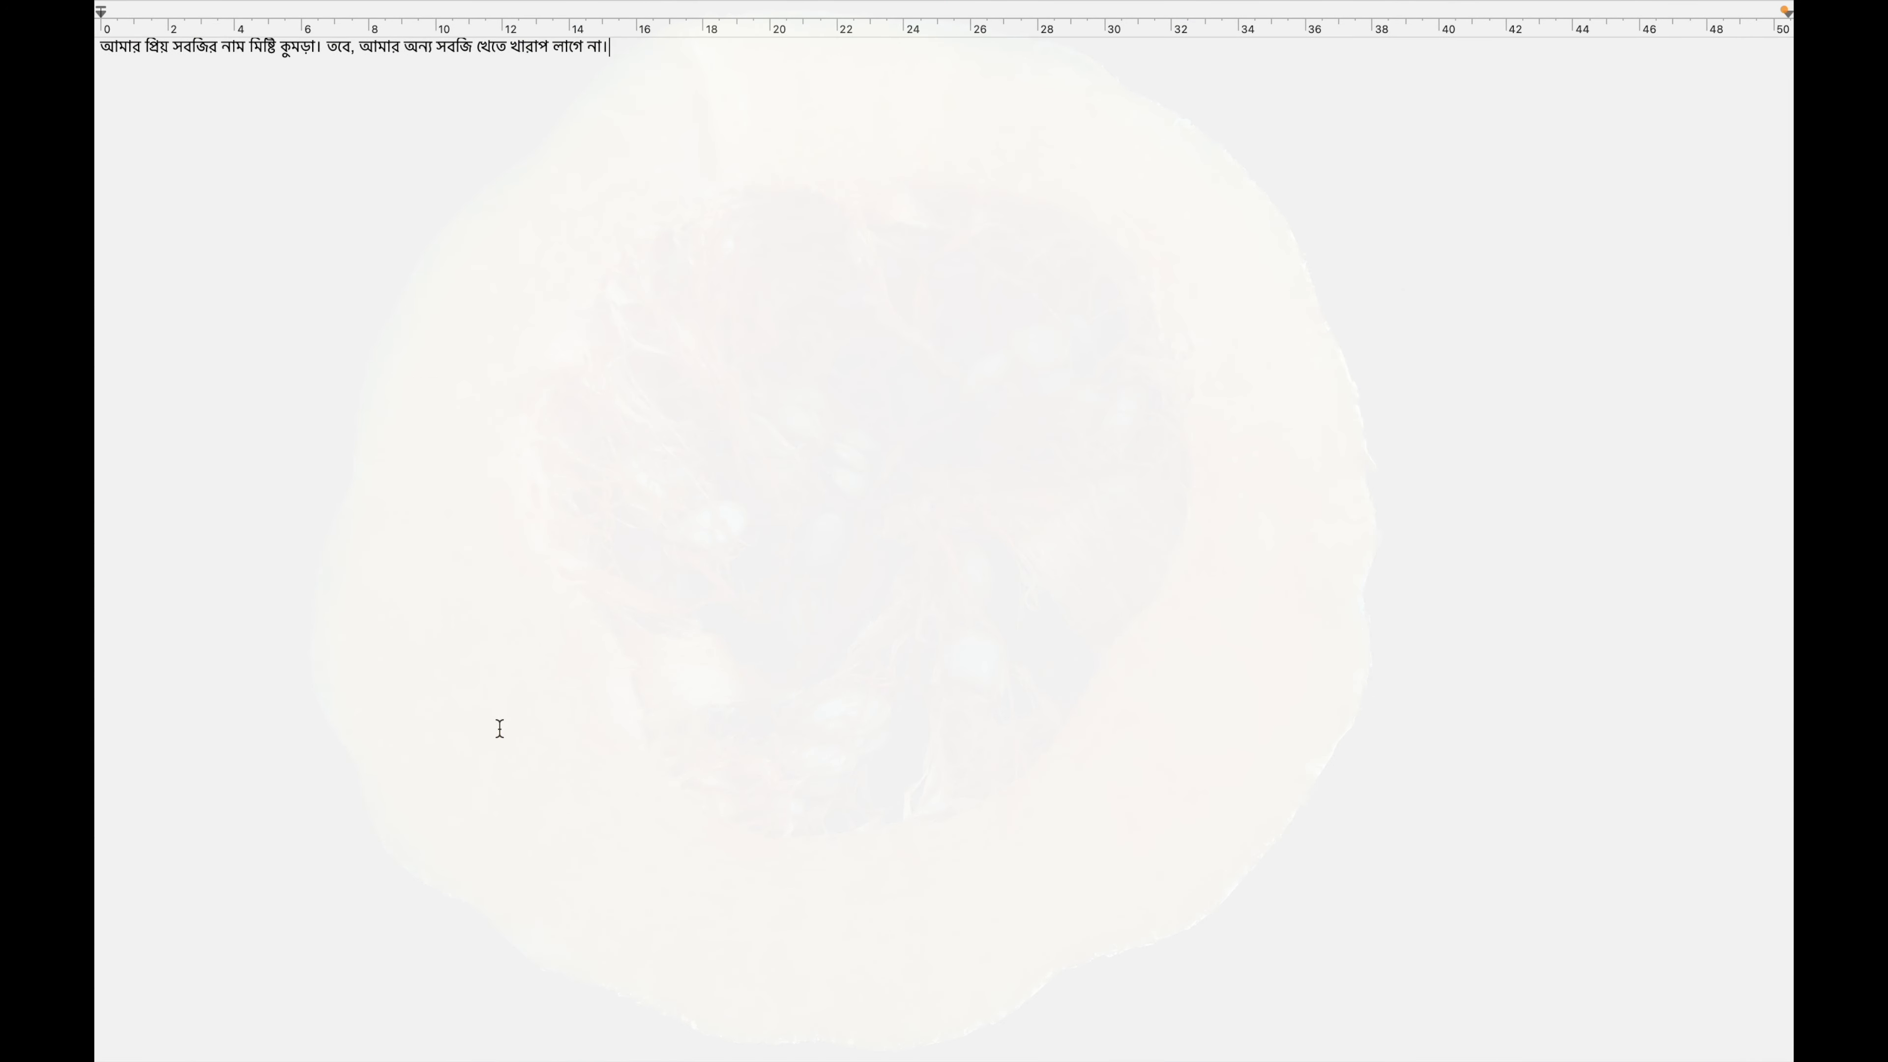
pyautogui.press('super+v')
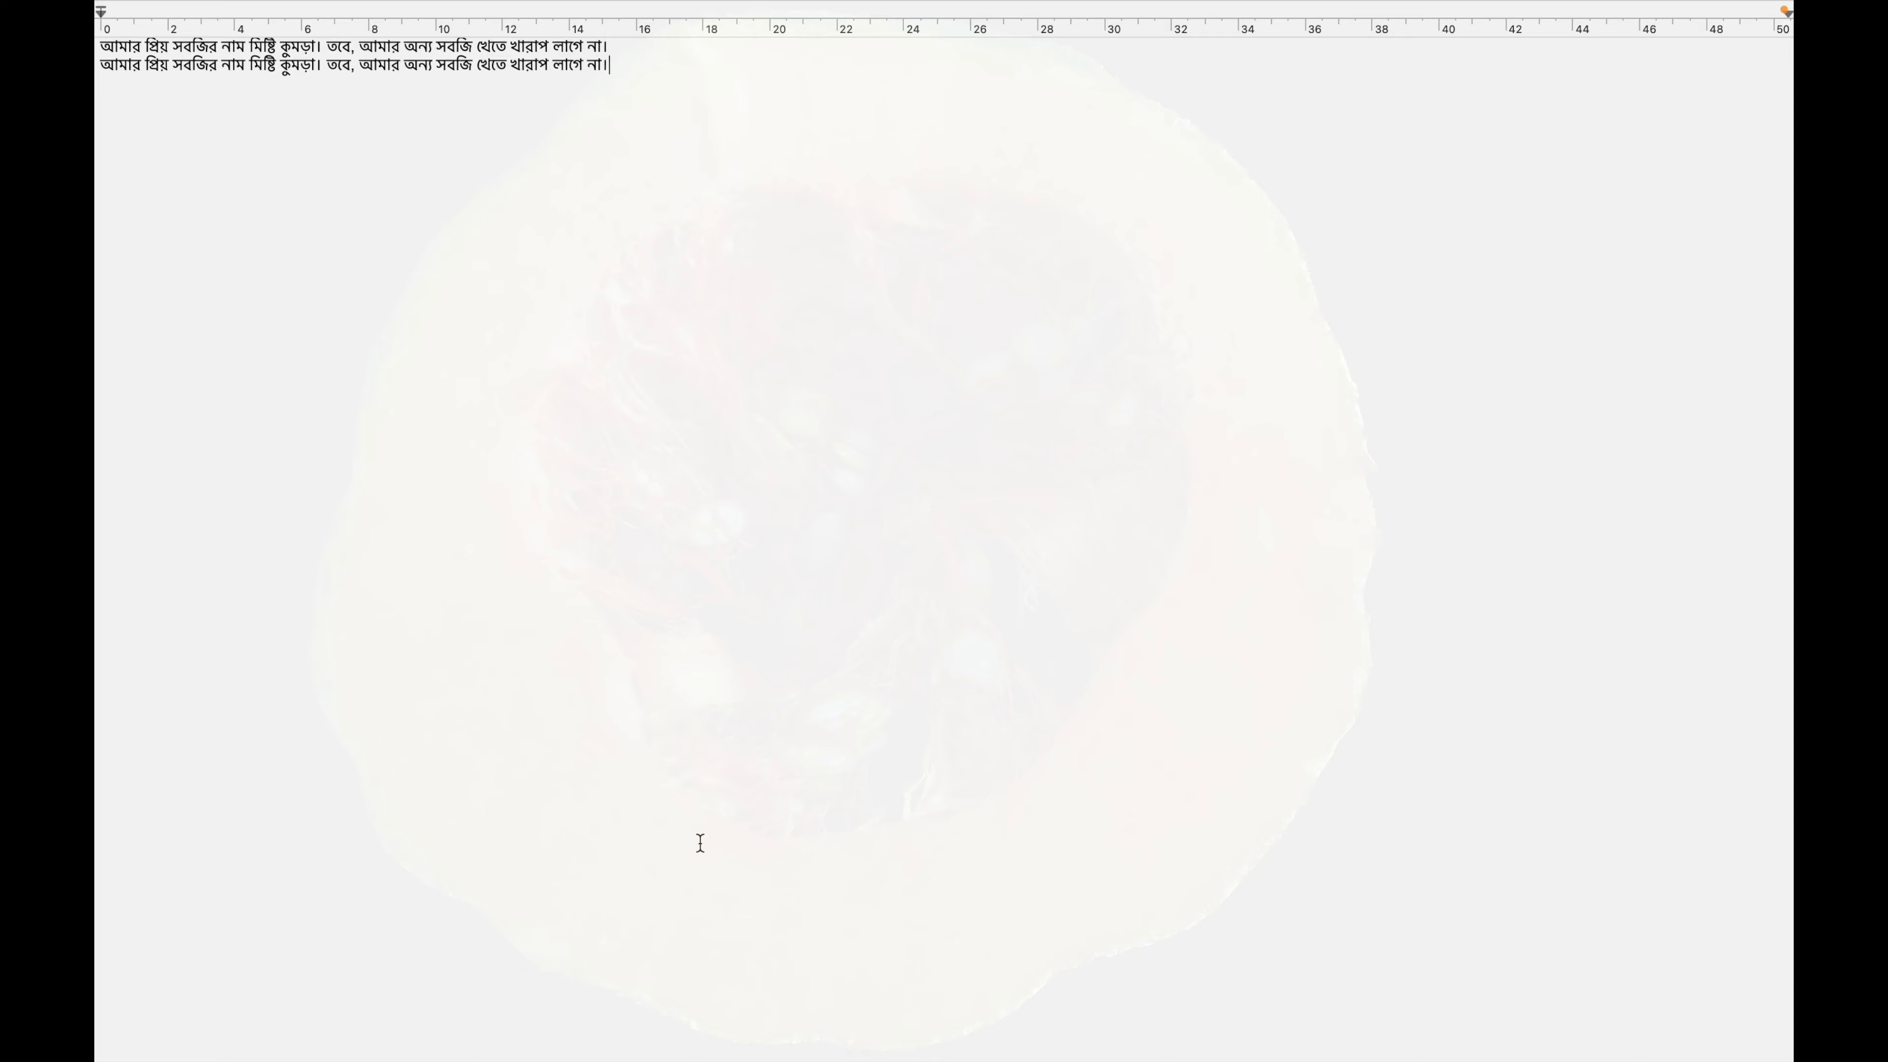
# - Switch to Sublime Text and paste the copied AM42 sentence into an empty document
pyautogui.press('super+Tab')
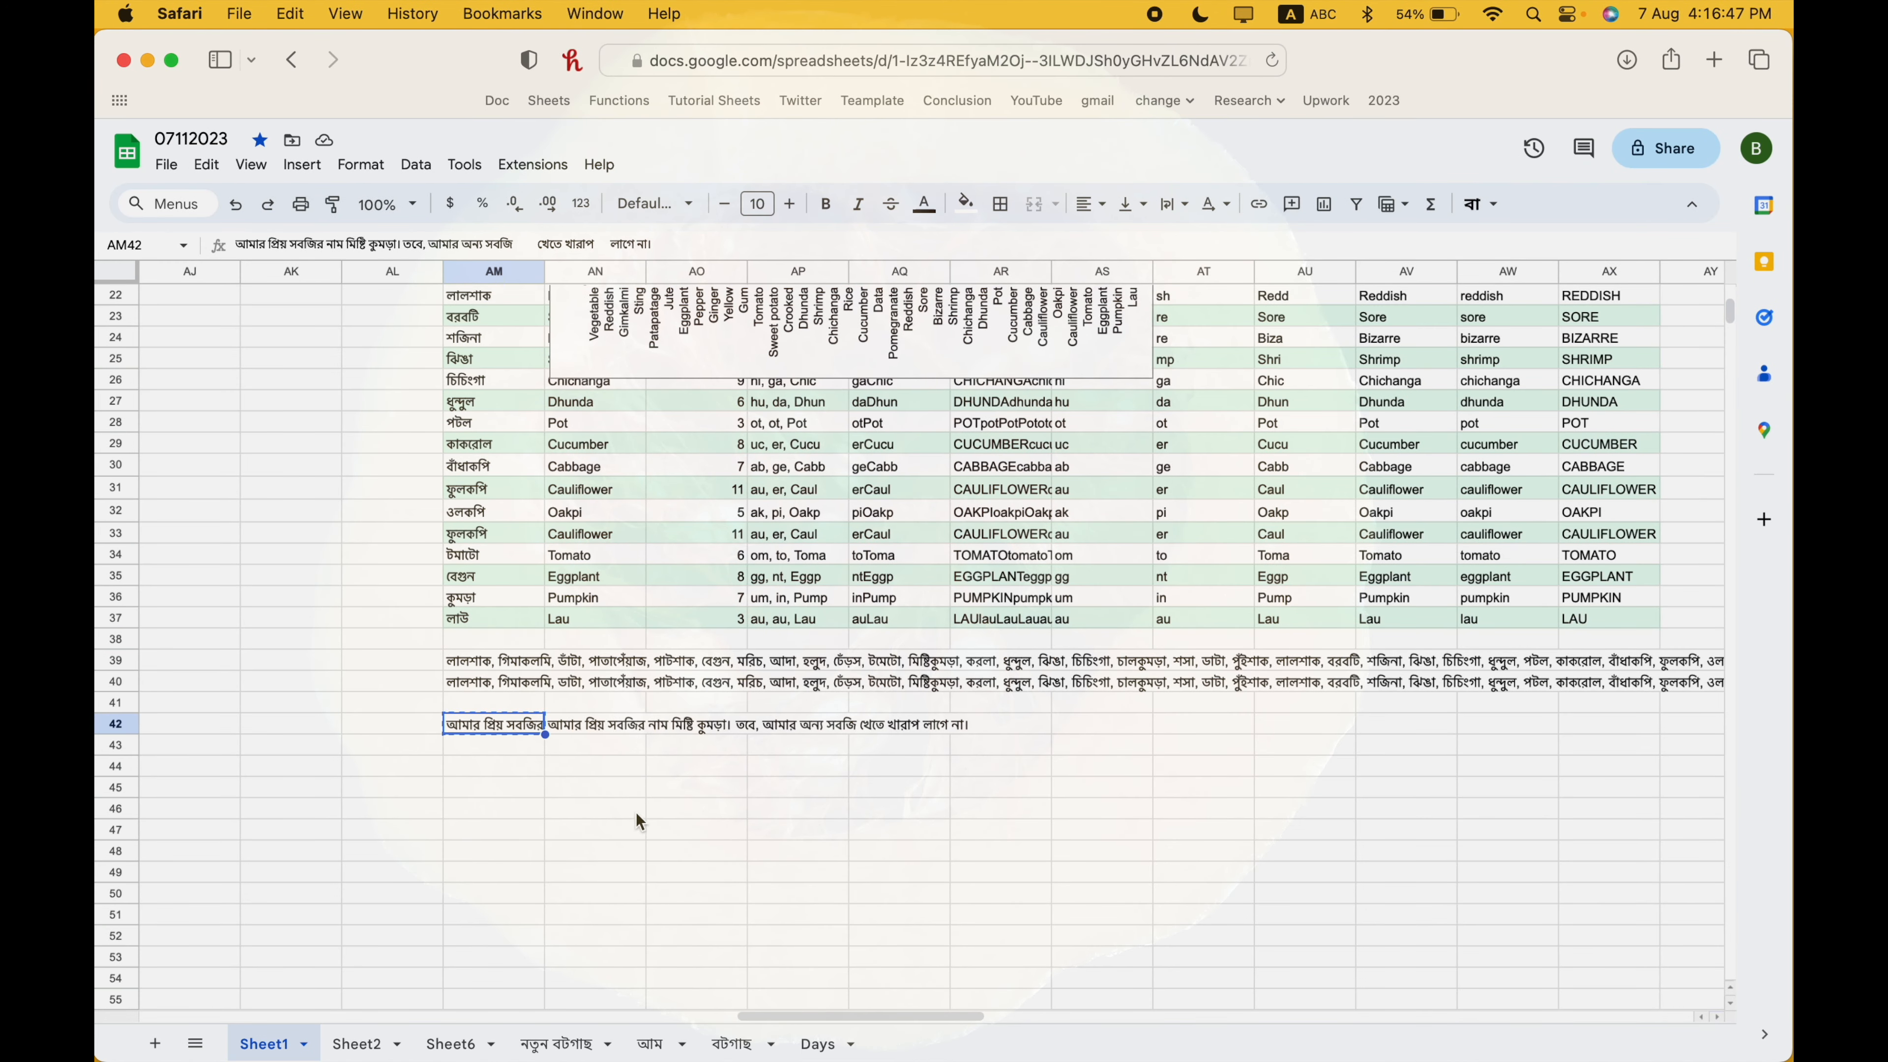
pyautogui.press('super+space')
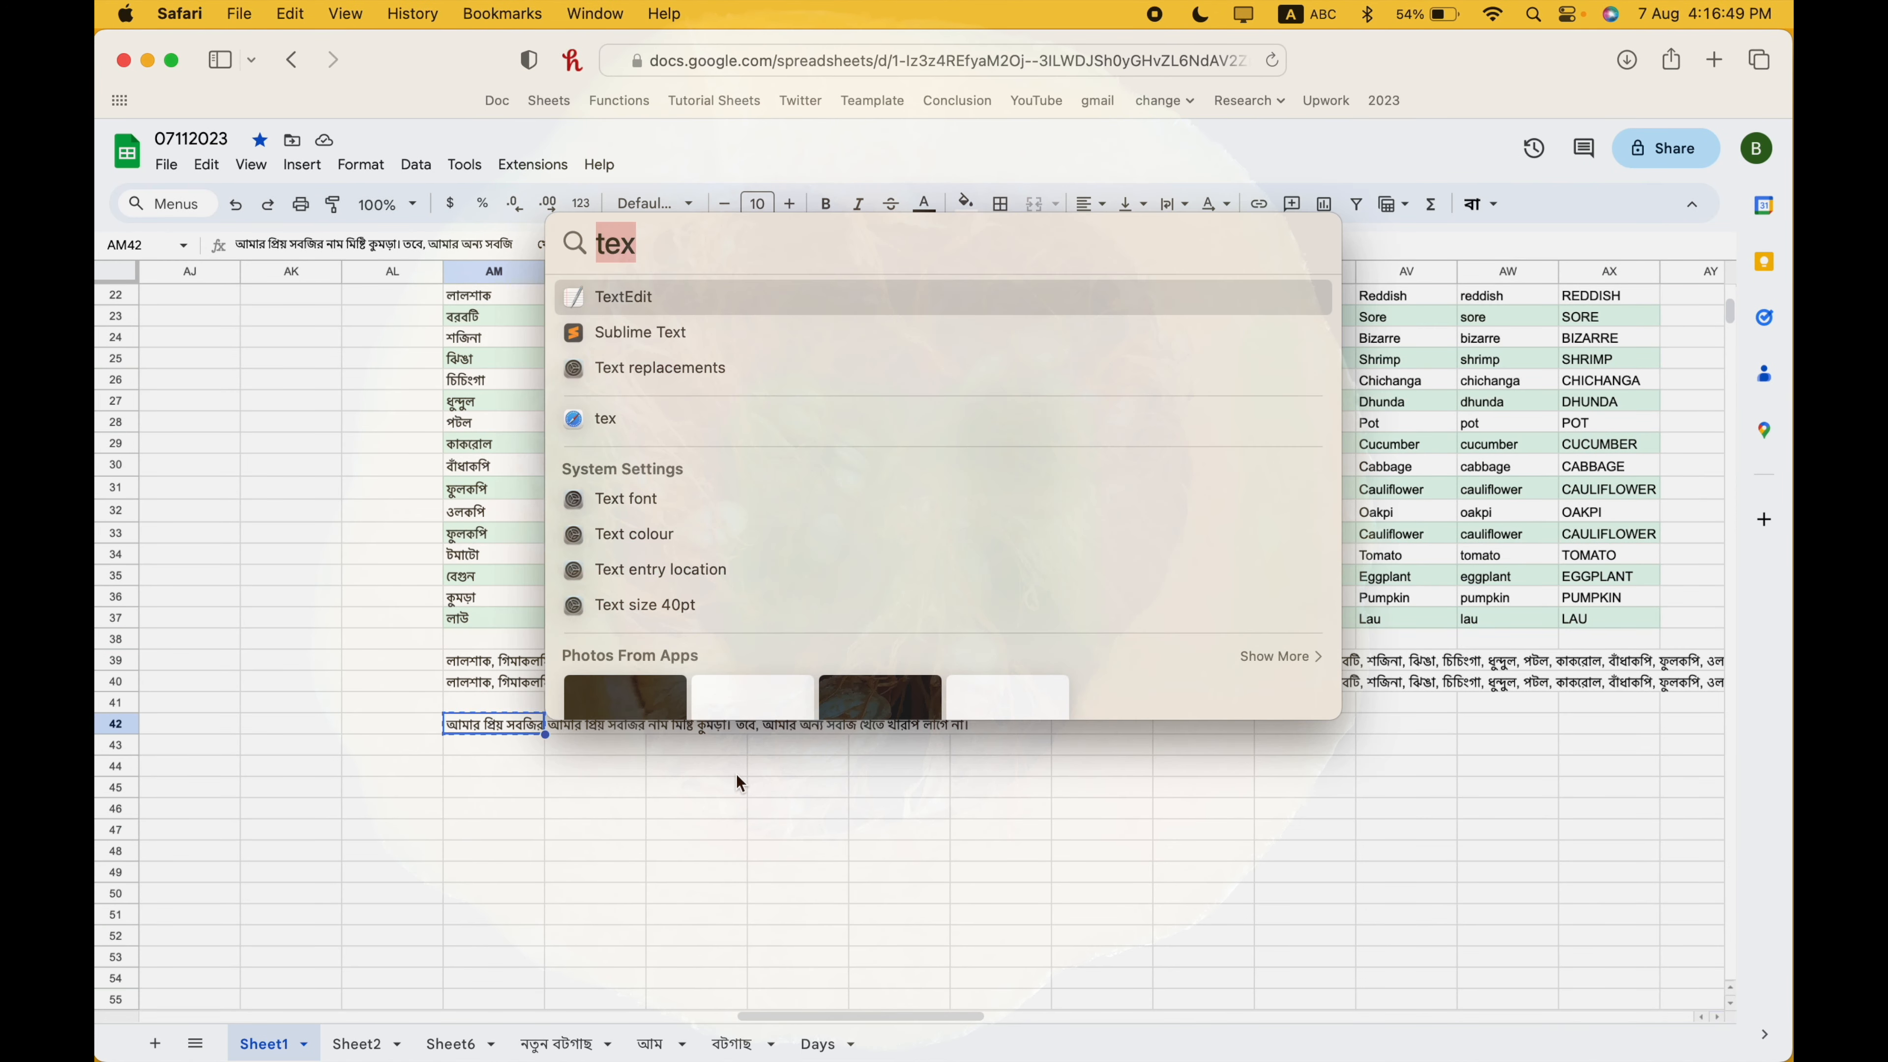
pyautogui.write('sub')
pyautogui.press('Return')
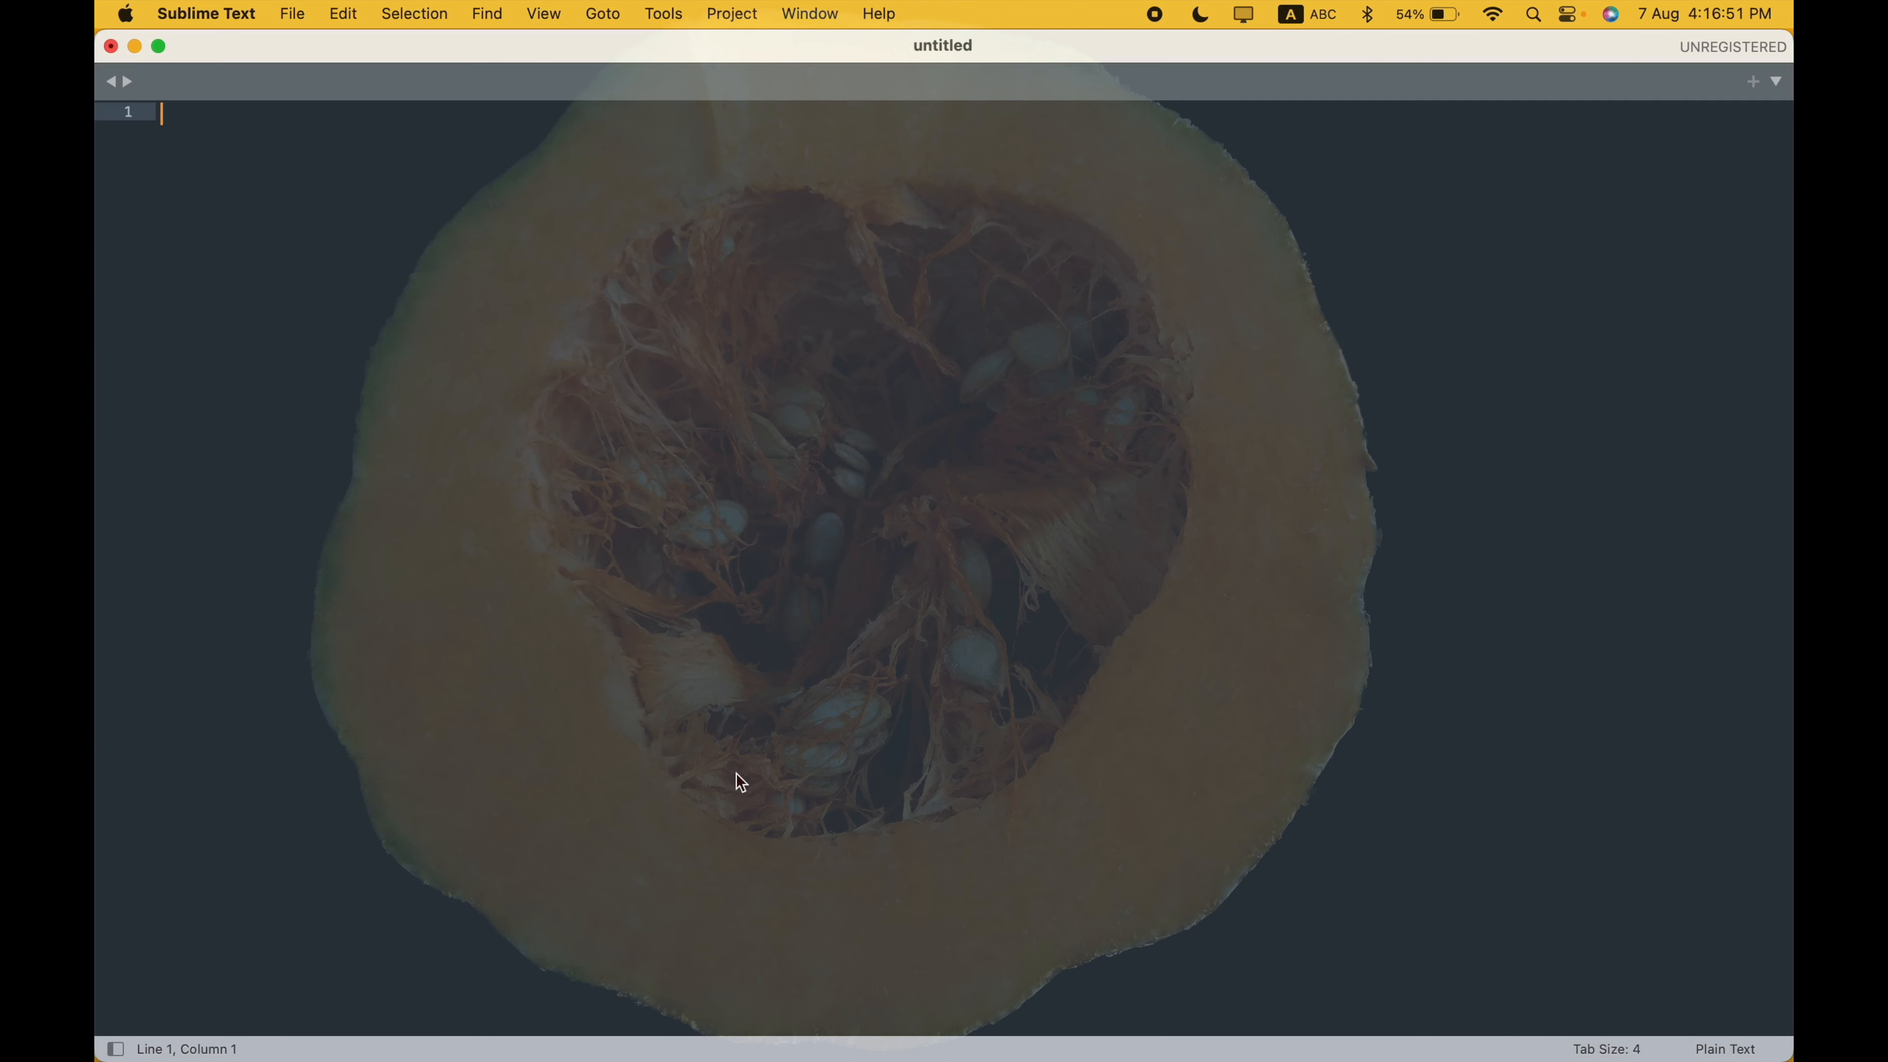
pyautogui.write('আমার প্রিয় সবজির নাম মিষ্টি কুমড়া। তবে, আমার অন্য সবজি খেতে খারাপ লাগে না।')
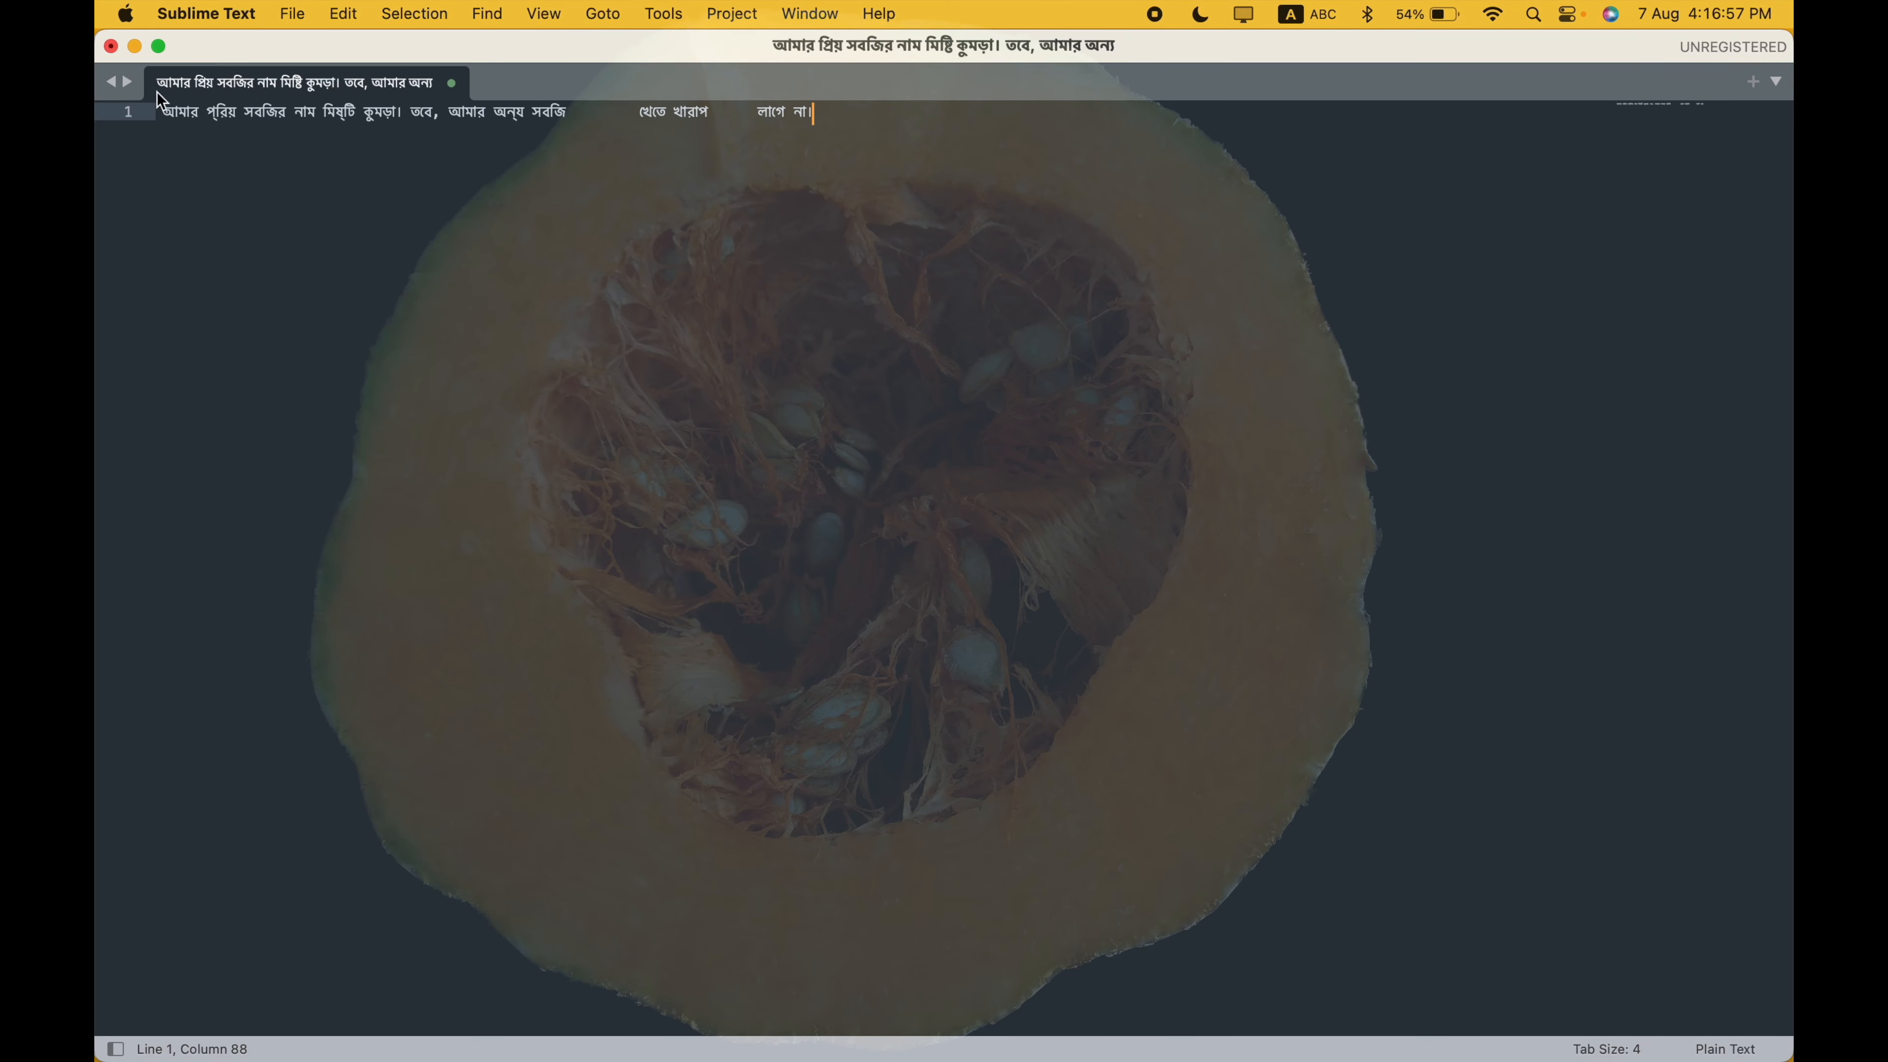
pyautogui.click(160, 47)
# - Return to the spreadsheet in Safari and enter the formula =LEN(AN42) in cell AO42
pyautogui.hotkey('ctrl', 'Left')
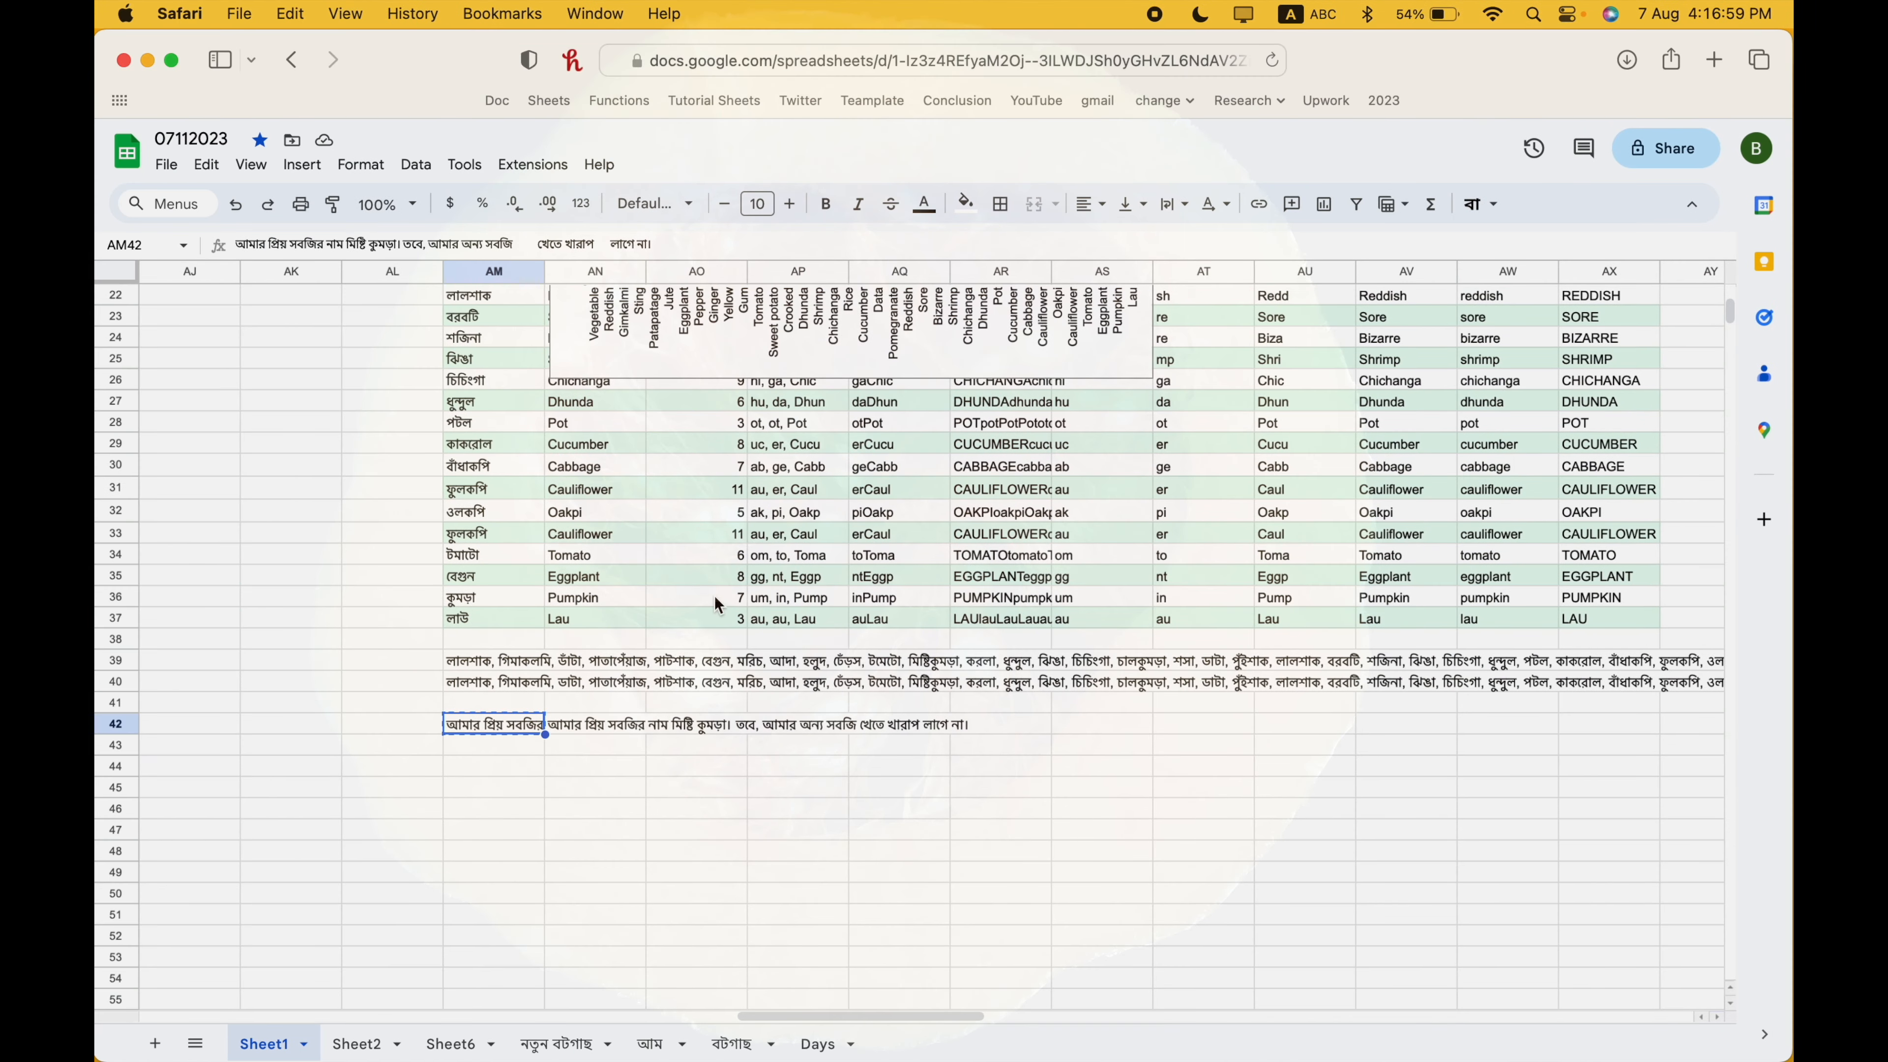
pyautogui.click(549, 793)
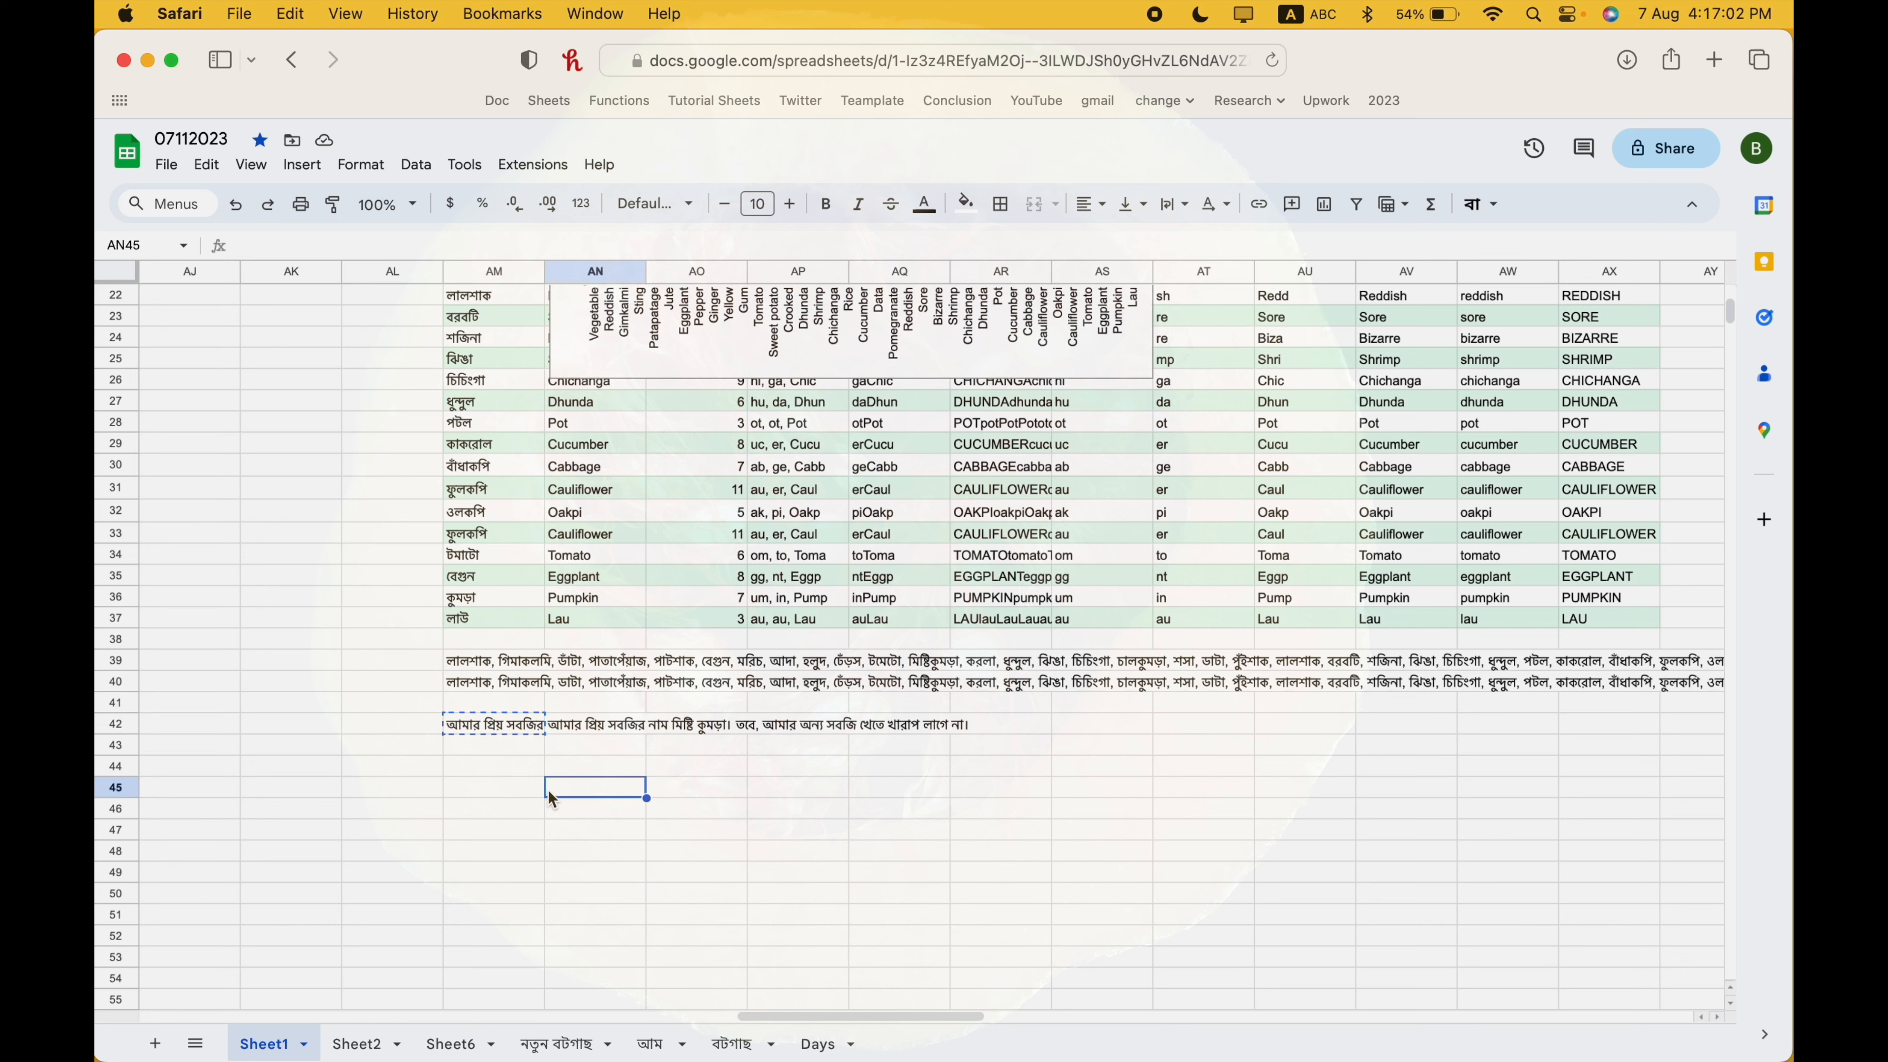
pyautogui.click(606, 730)
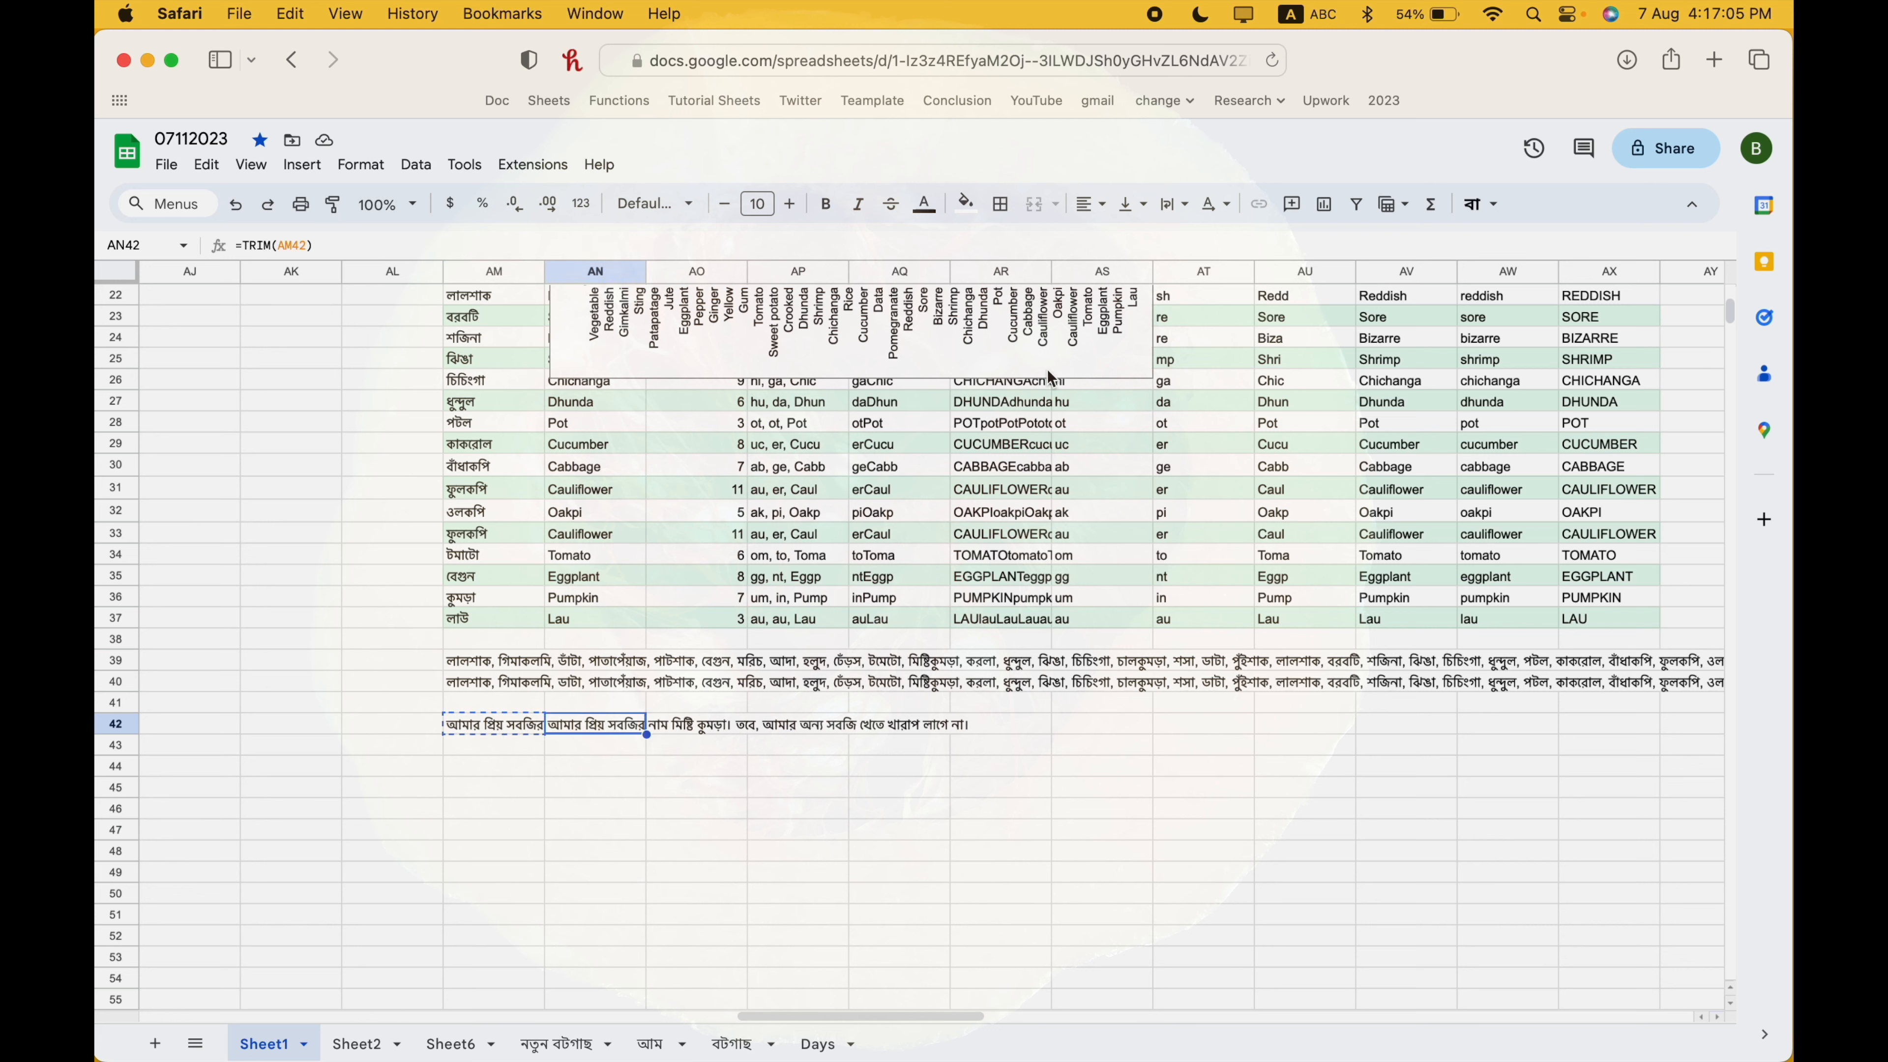
pyautogui.scroll(10, 1170, 510)
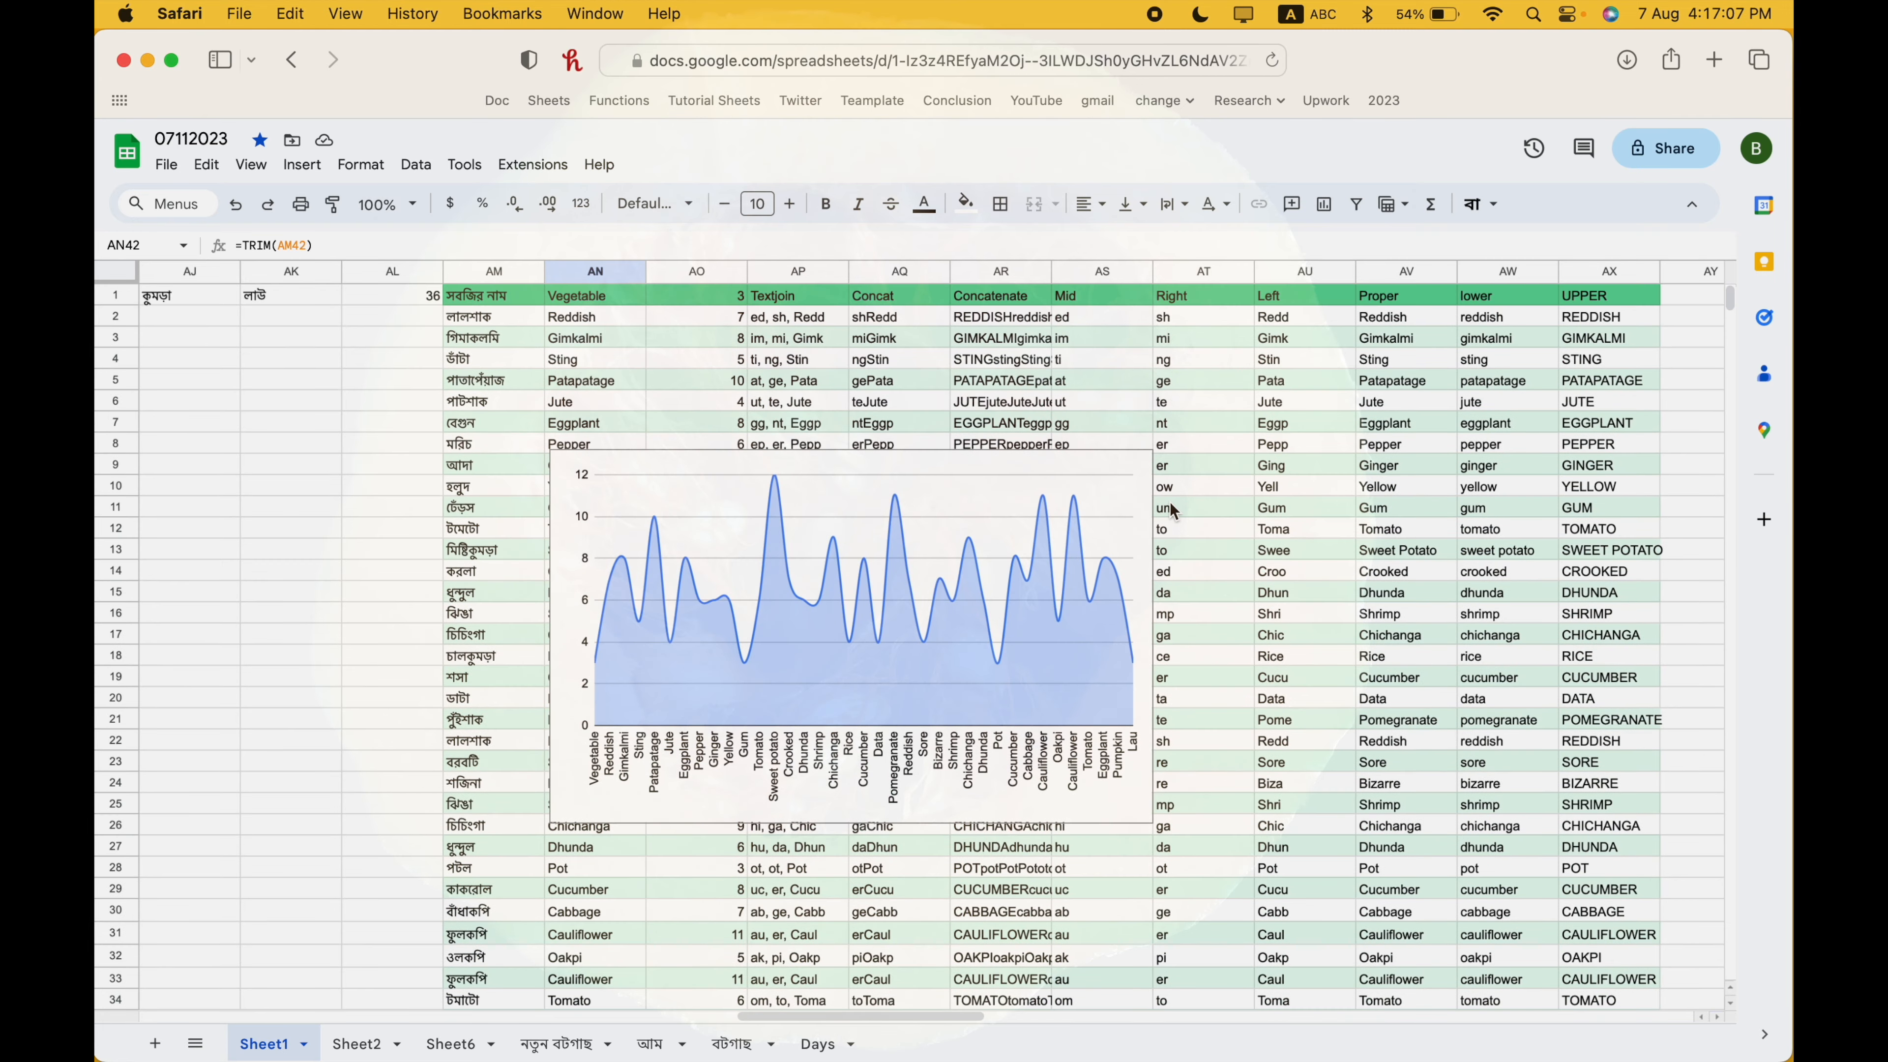
pyautogui.scroll(-1, 654, 379)
pyautogui.scroll(-10, 652, 371)
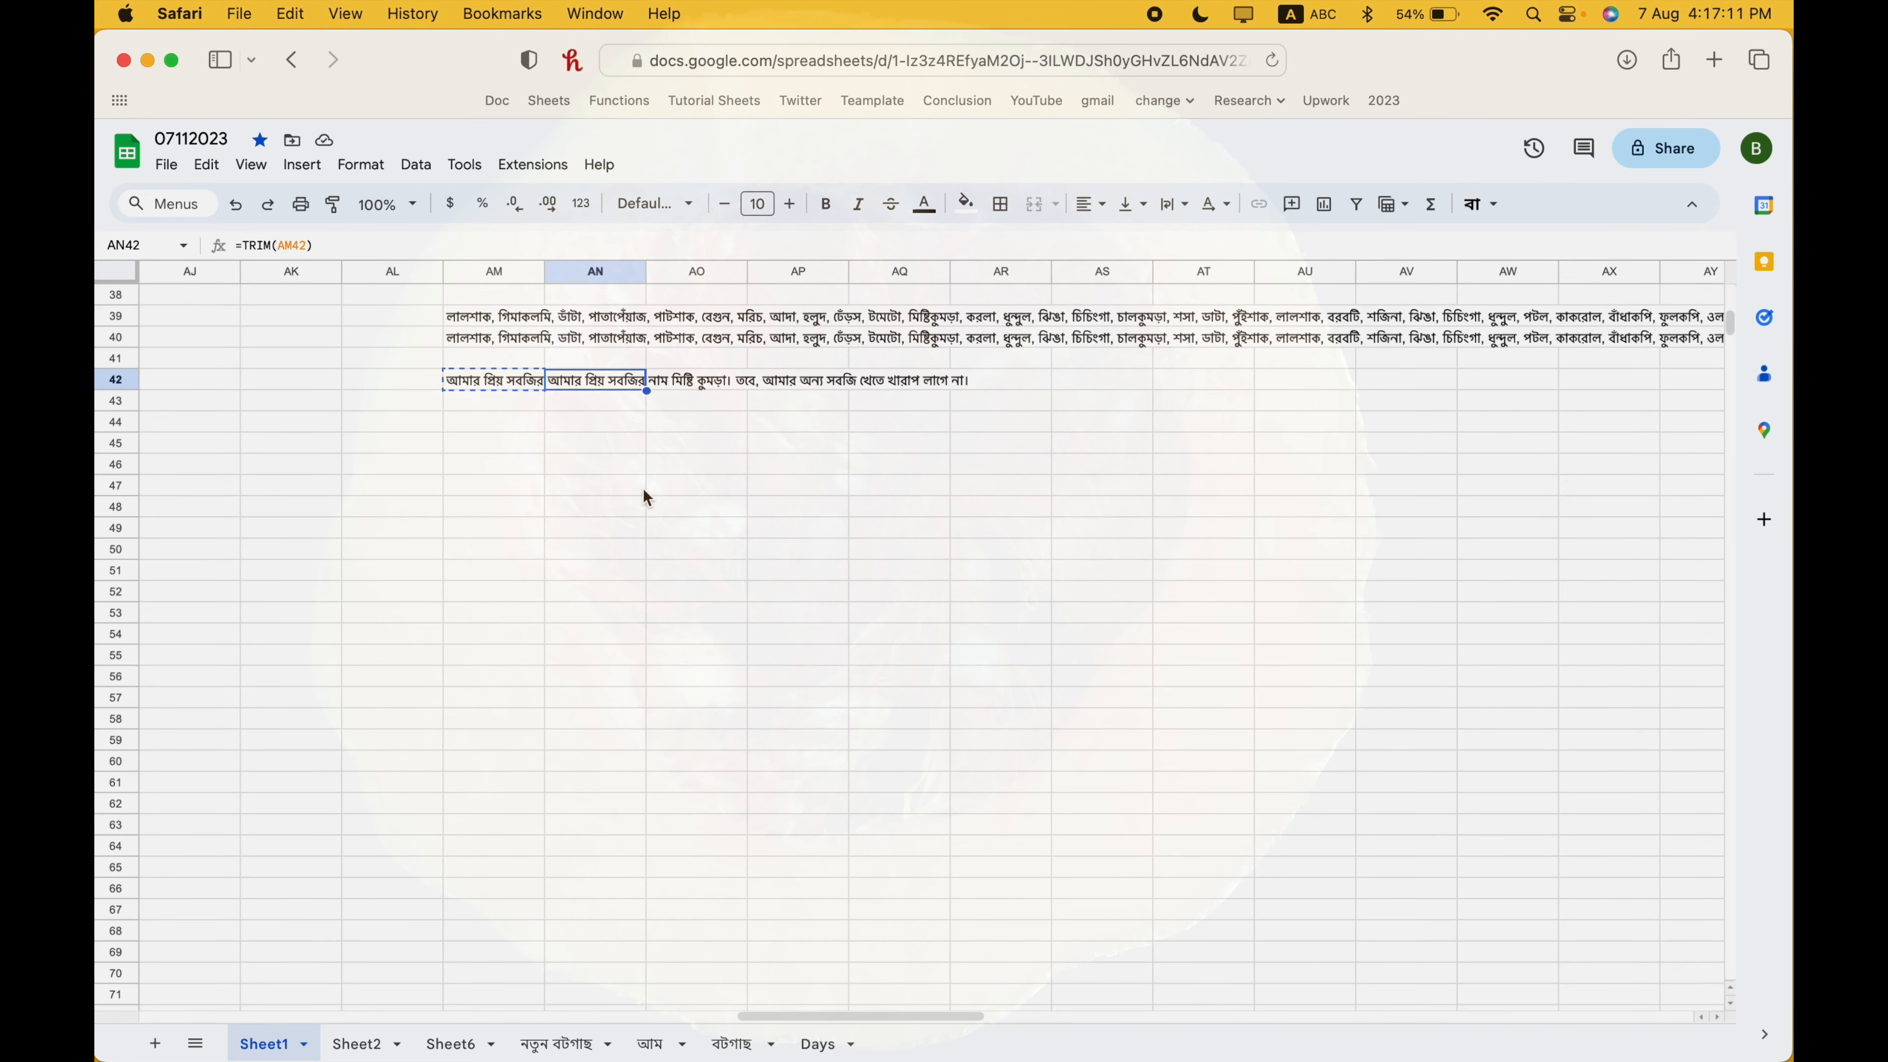
pyautogui.scroll(1, 643, 488)
pyautogui.scroll(1, 643, 488)
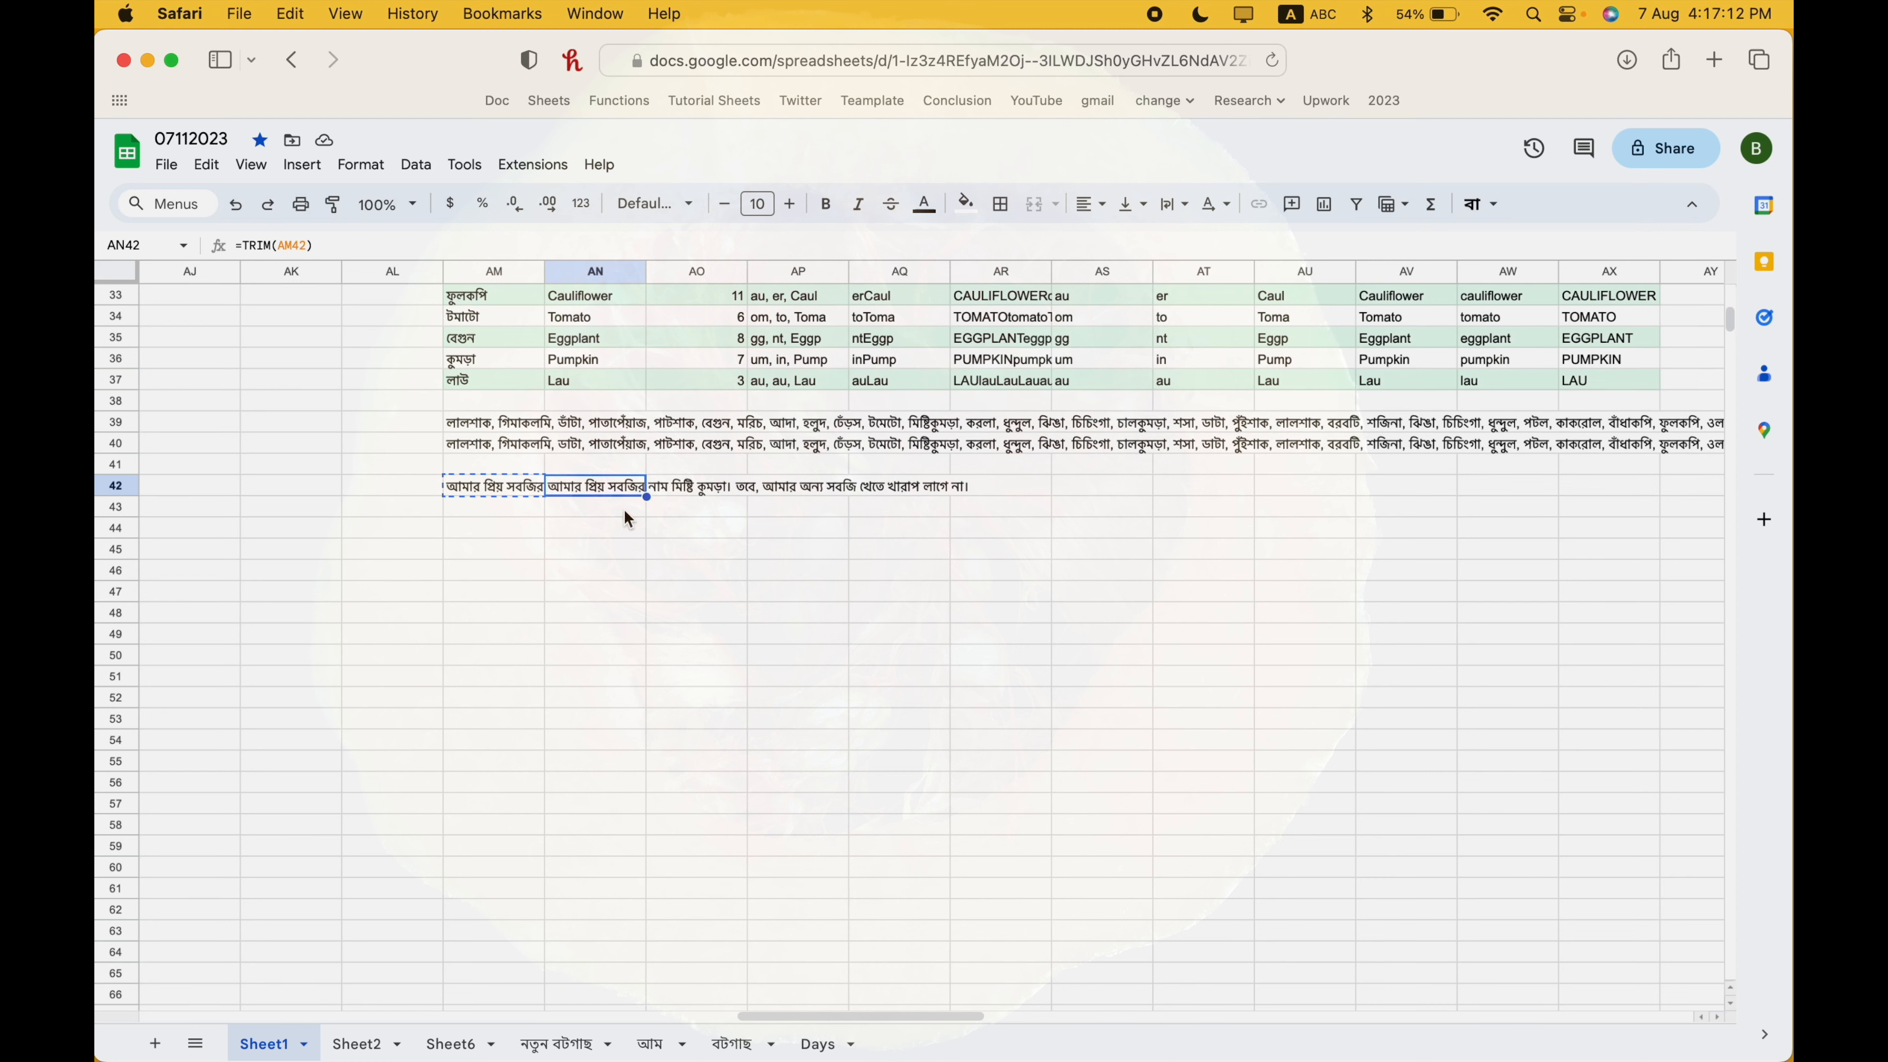
pyautogui.click(689, 496)
pyautogui.write('=')
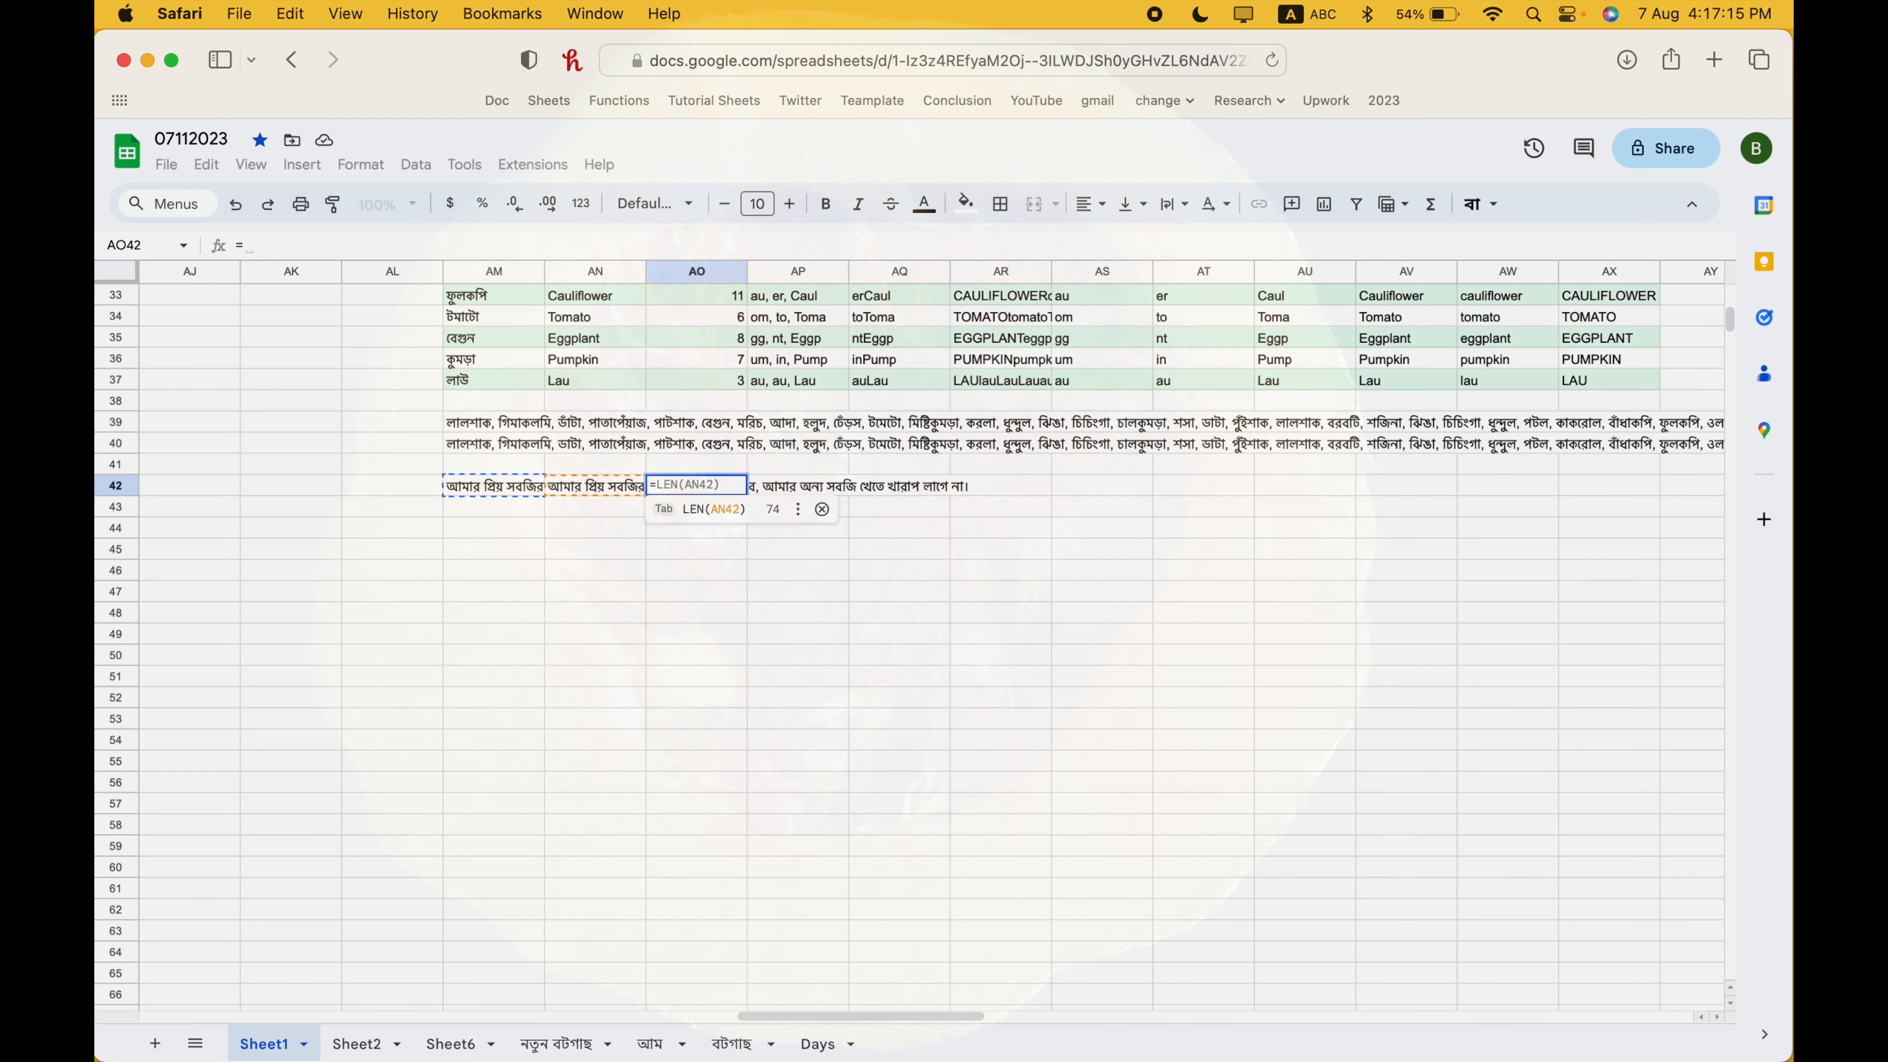
pyautogui.press('Tab')
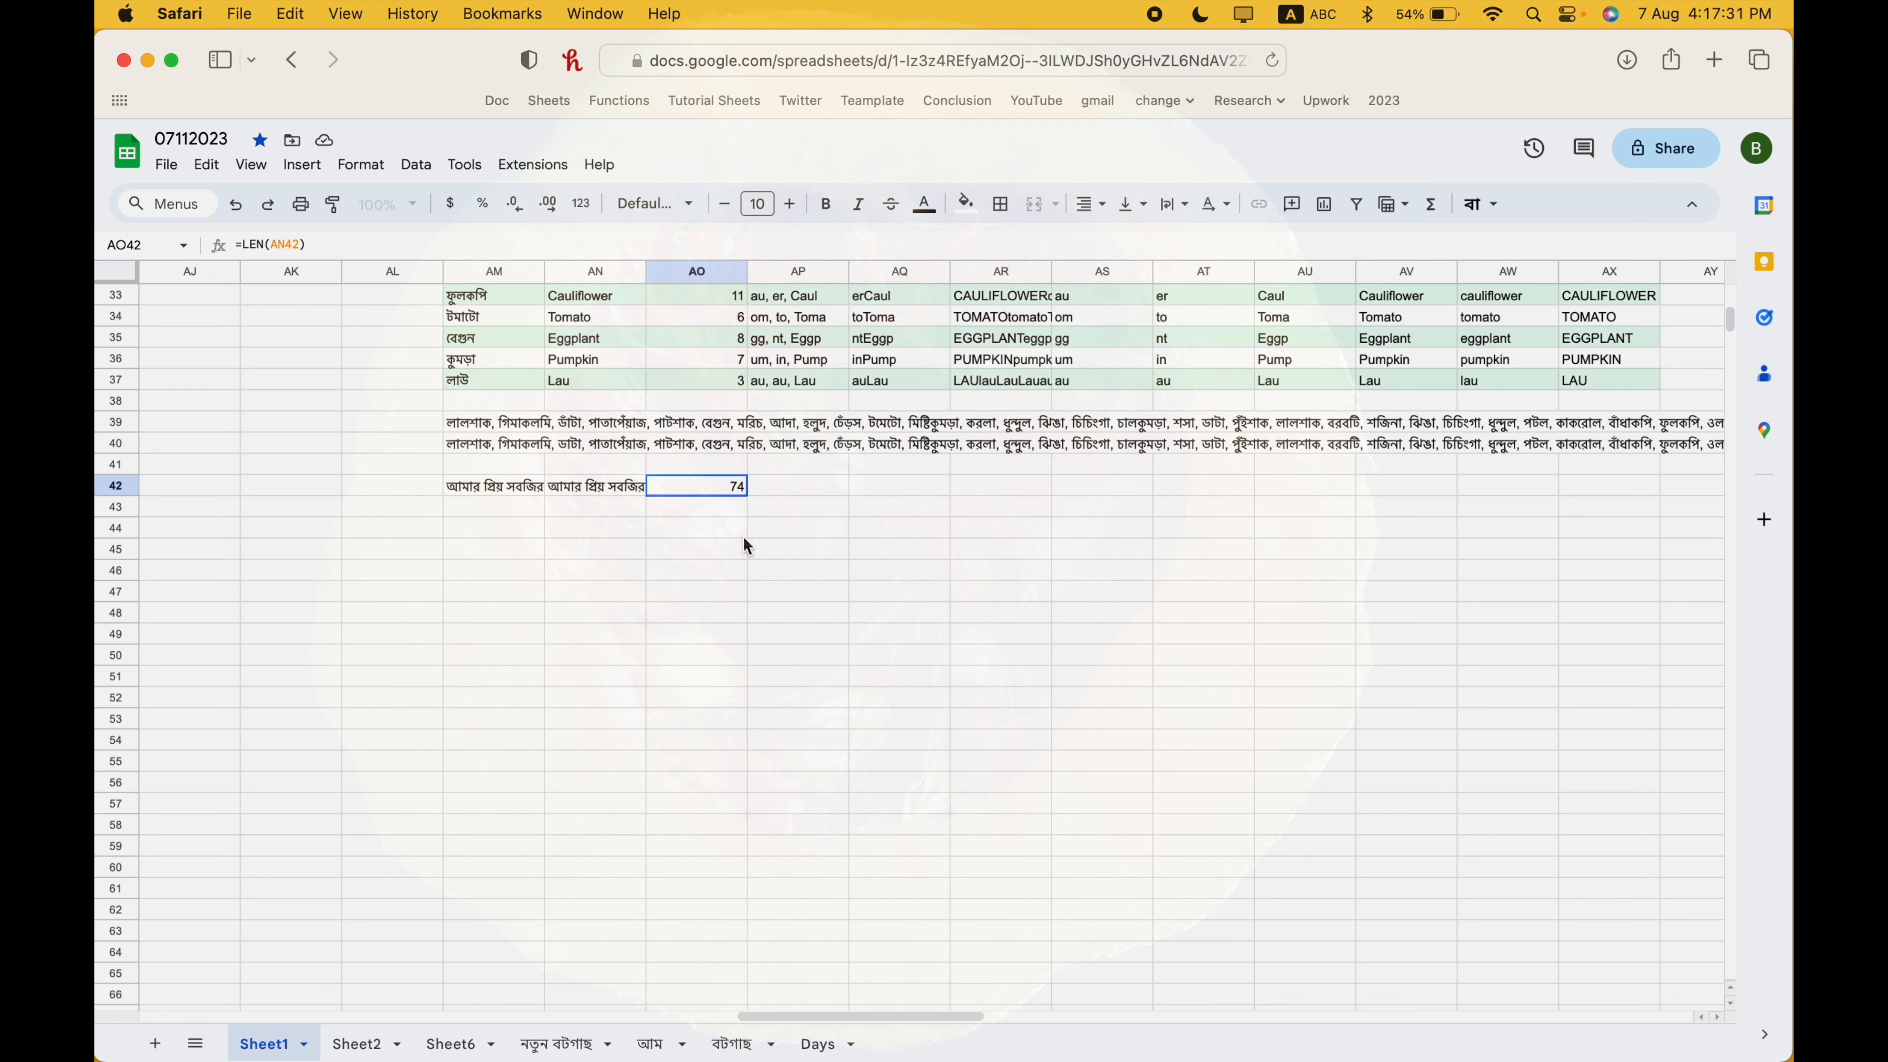
# - Copy the TRIM formula cell AN42 and paste it into cell AM43, below the original sentence
pyautogui.click(530, 492)
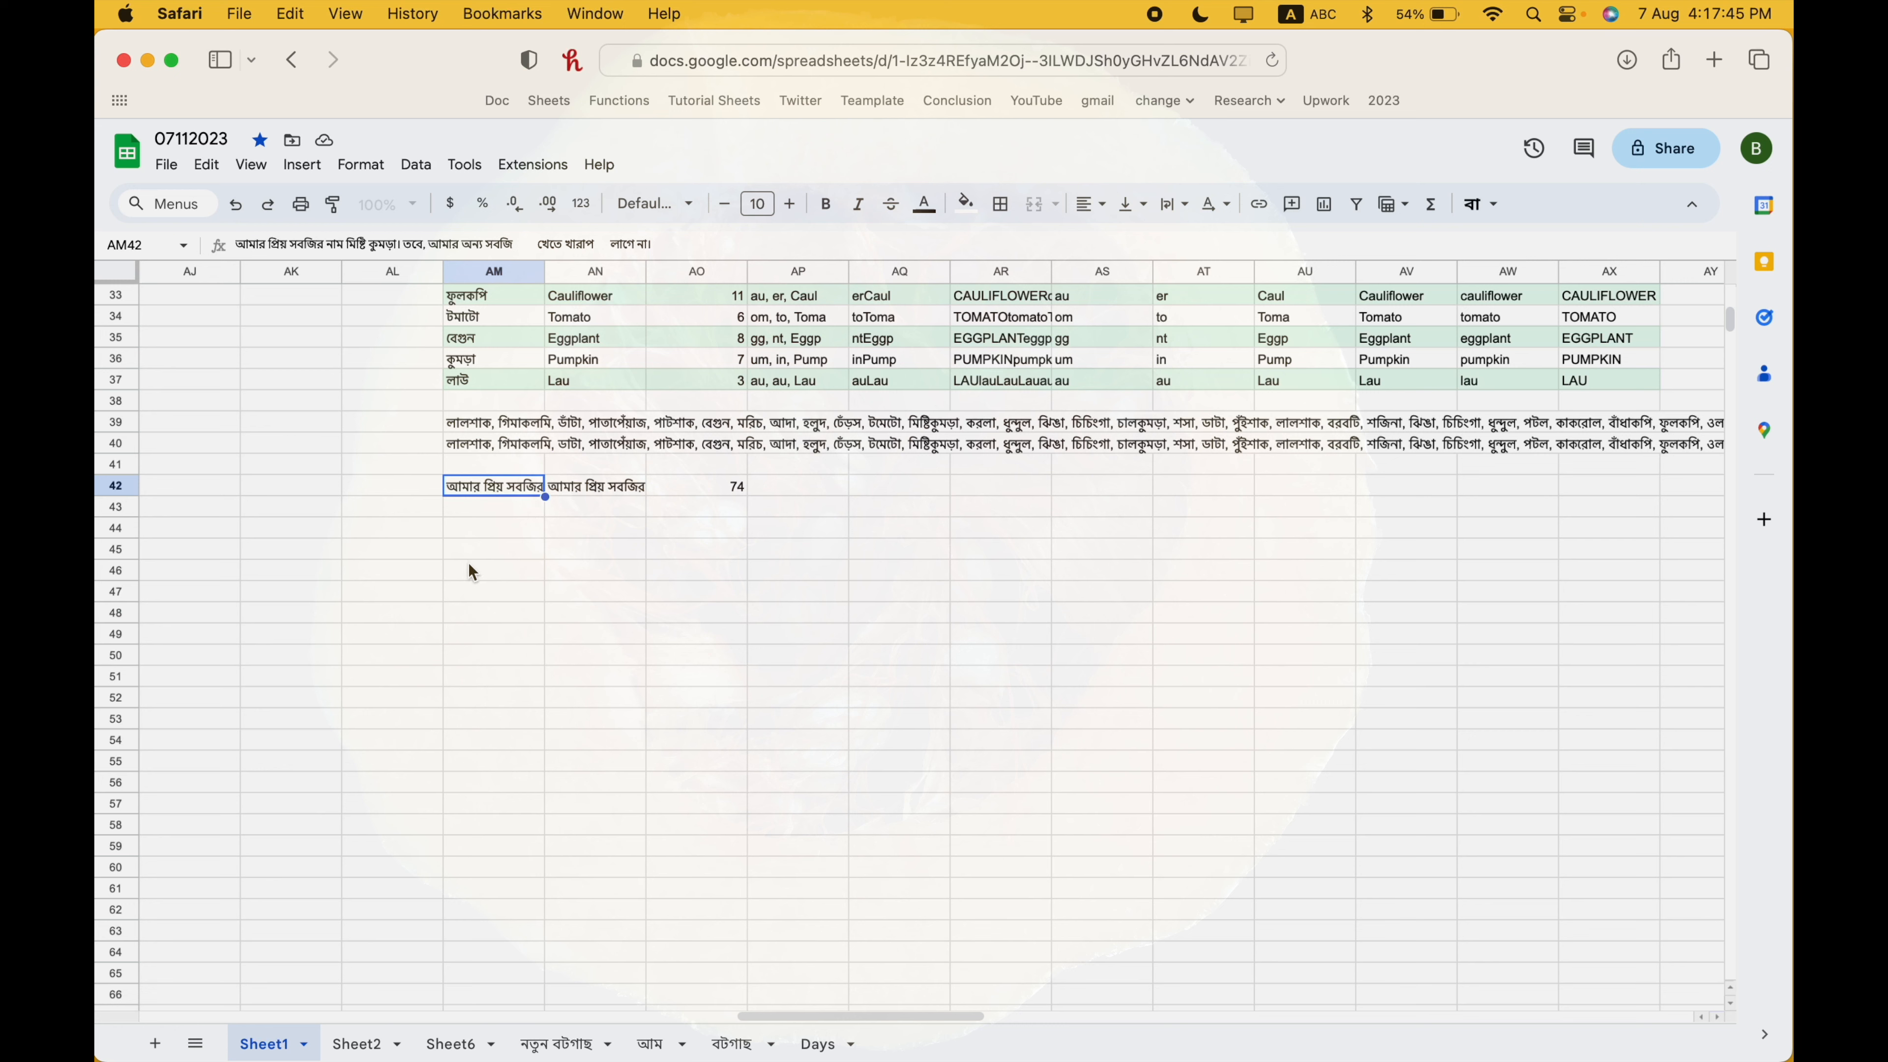
pyautogui.click(820, 486)
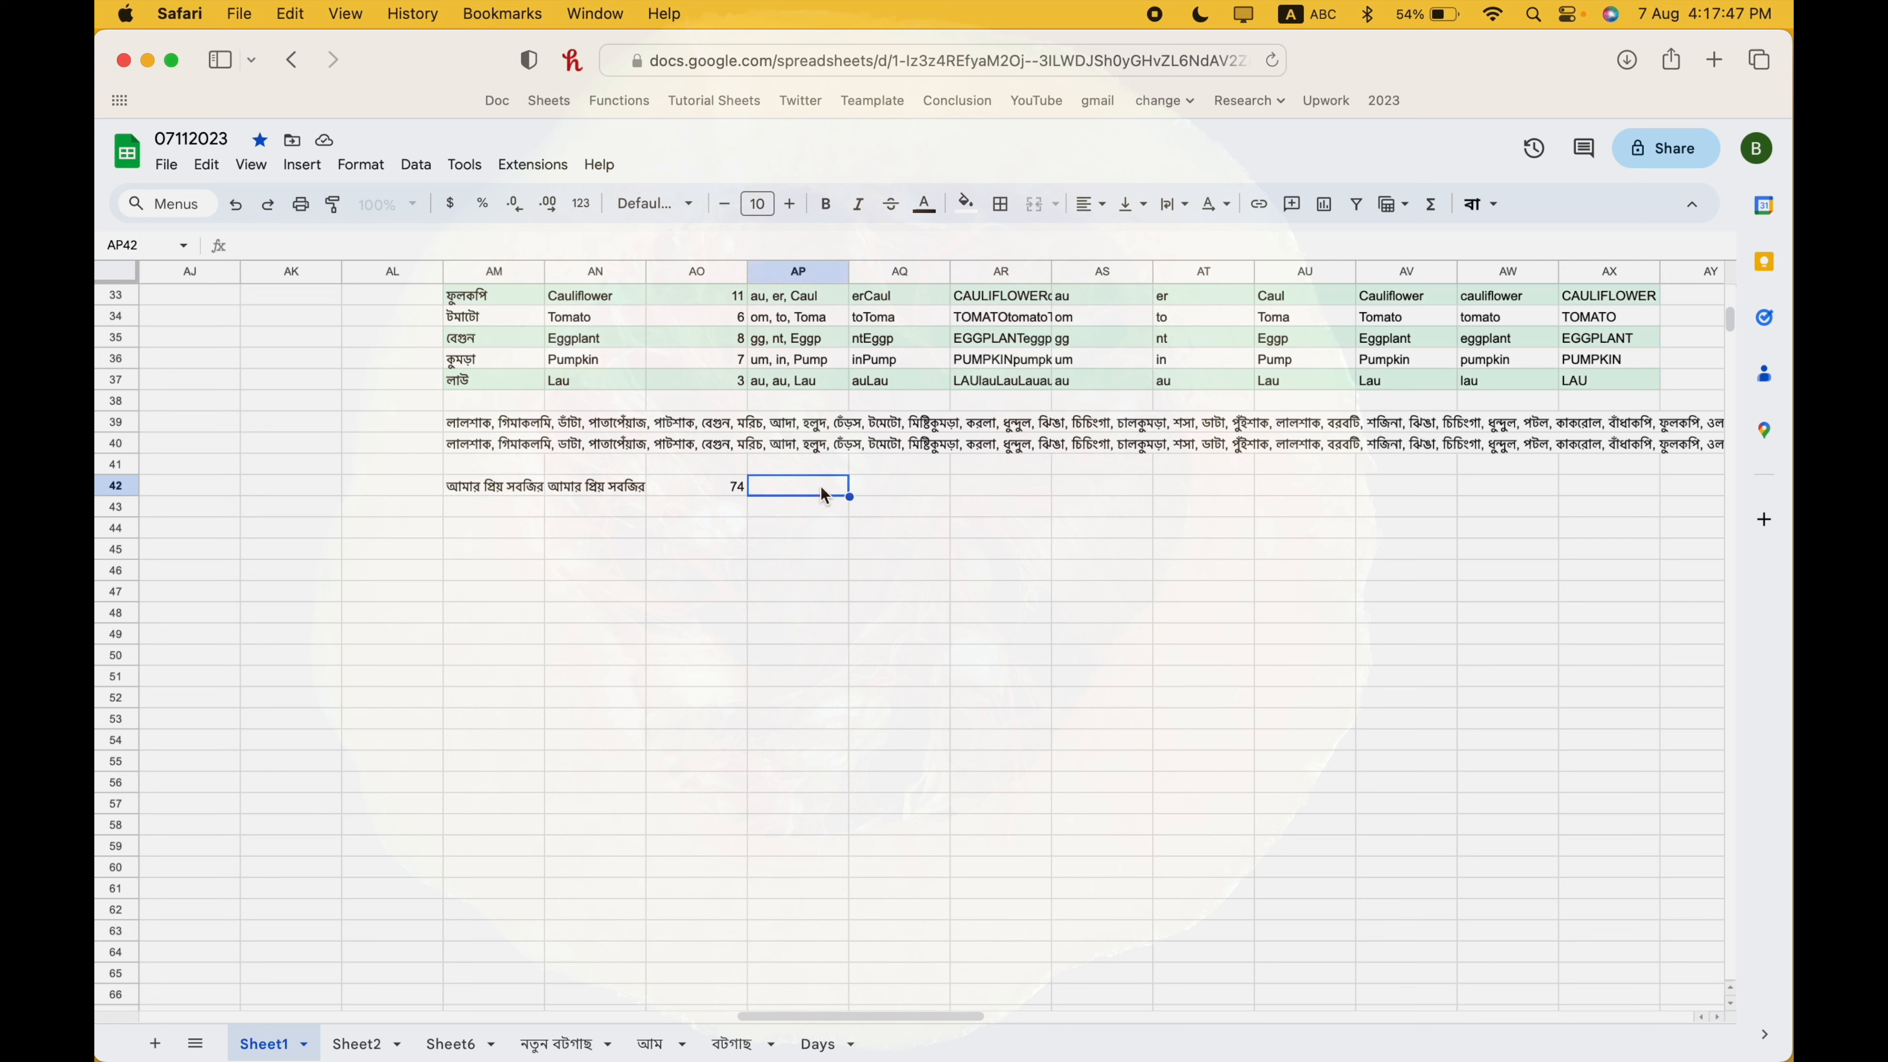
pyautogui.click(485, 511)
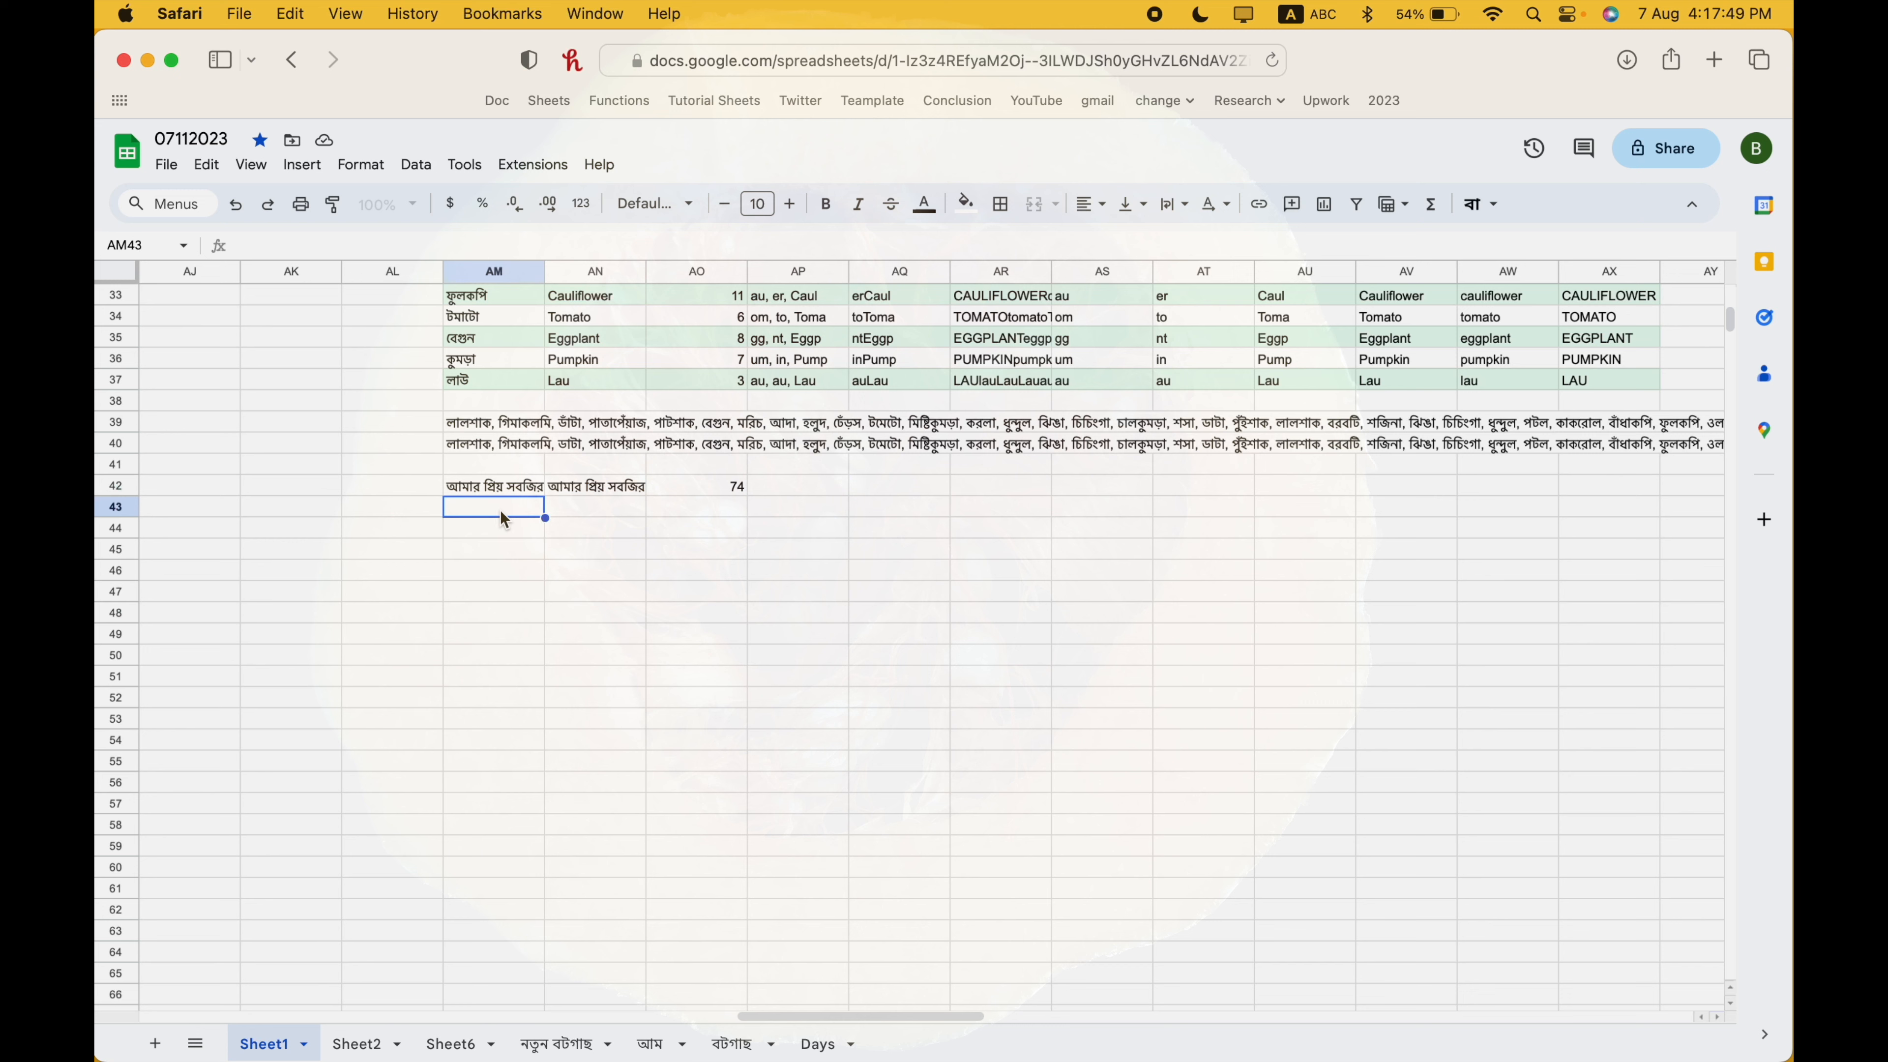
pyautogui.click(587, 491)
pyautogui.press('cmd+c')
pyautogui.click(512, 503)
pyautogui.press('cmd+v')
# - Repeat the copy of AN42 and paste it over cell AM43 again
pyautogui.click(587, 491)
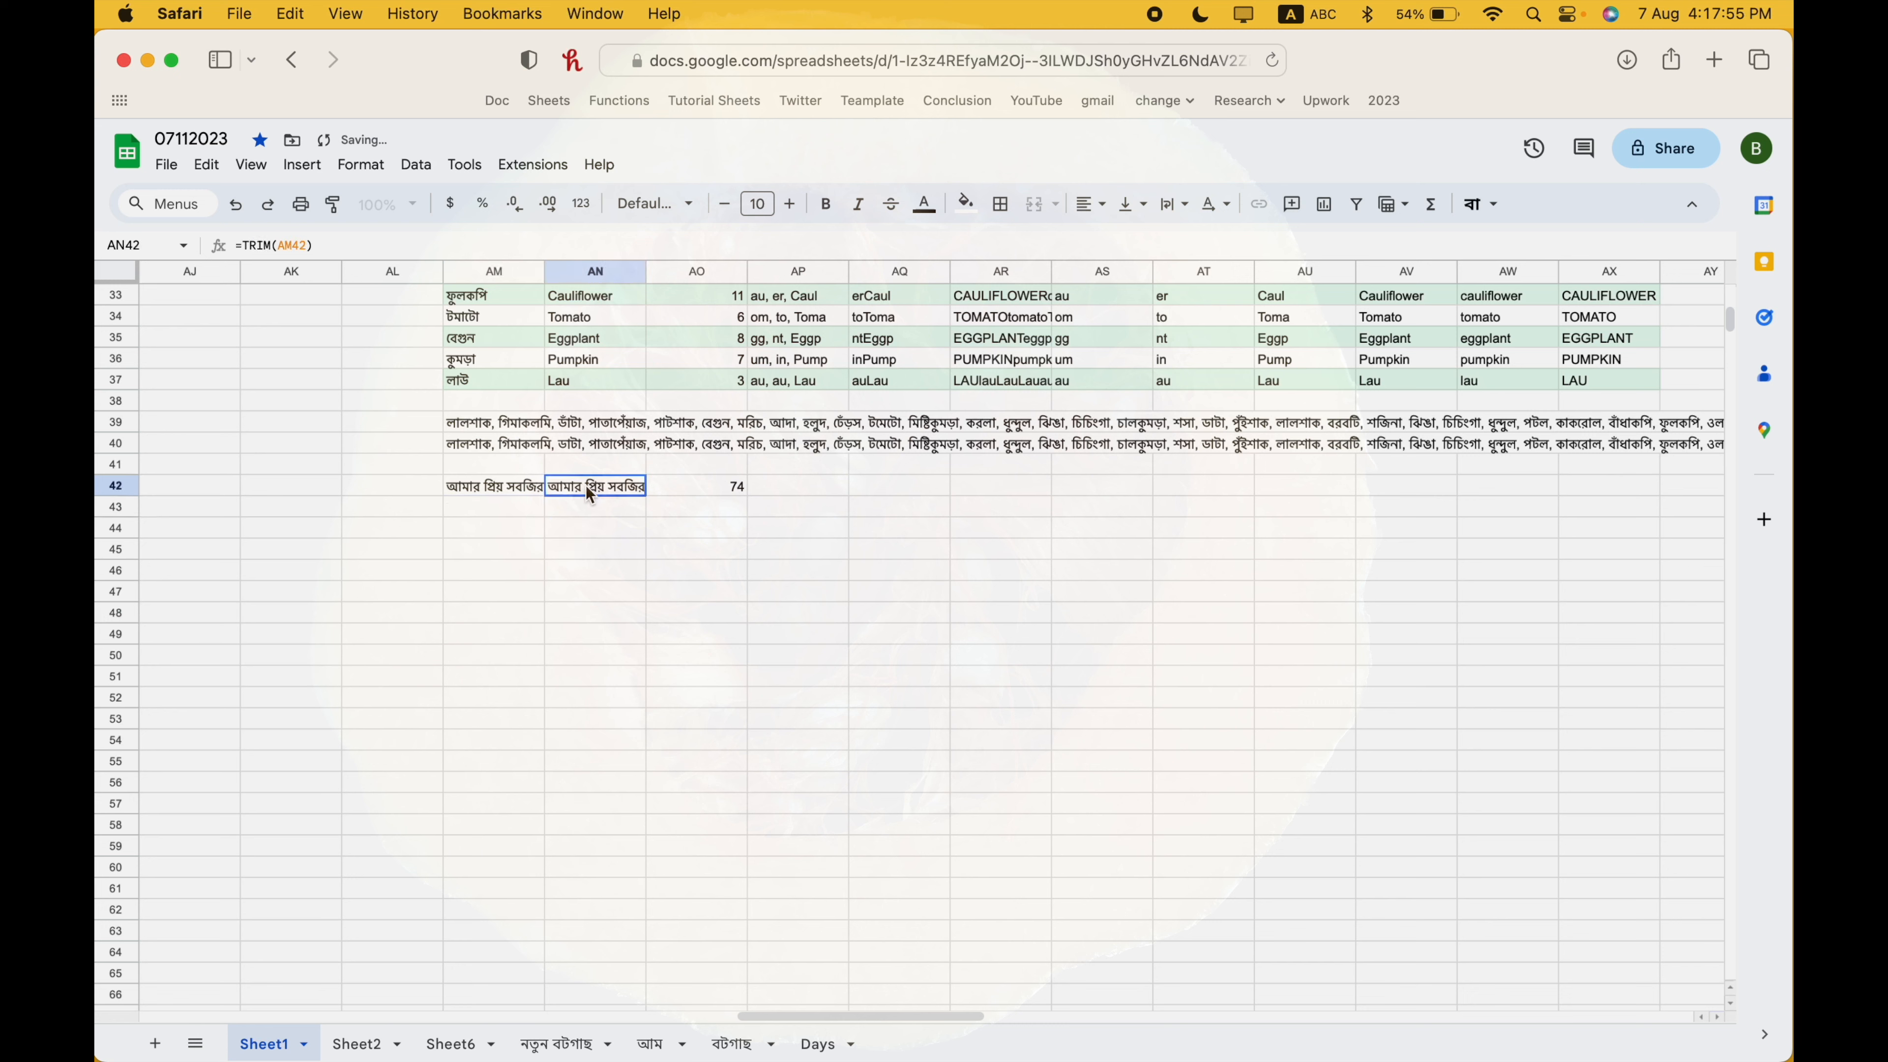
pyautogui.press('cmd+c')
pyautogui.click(533, 512)
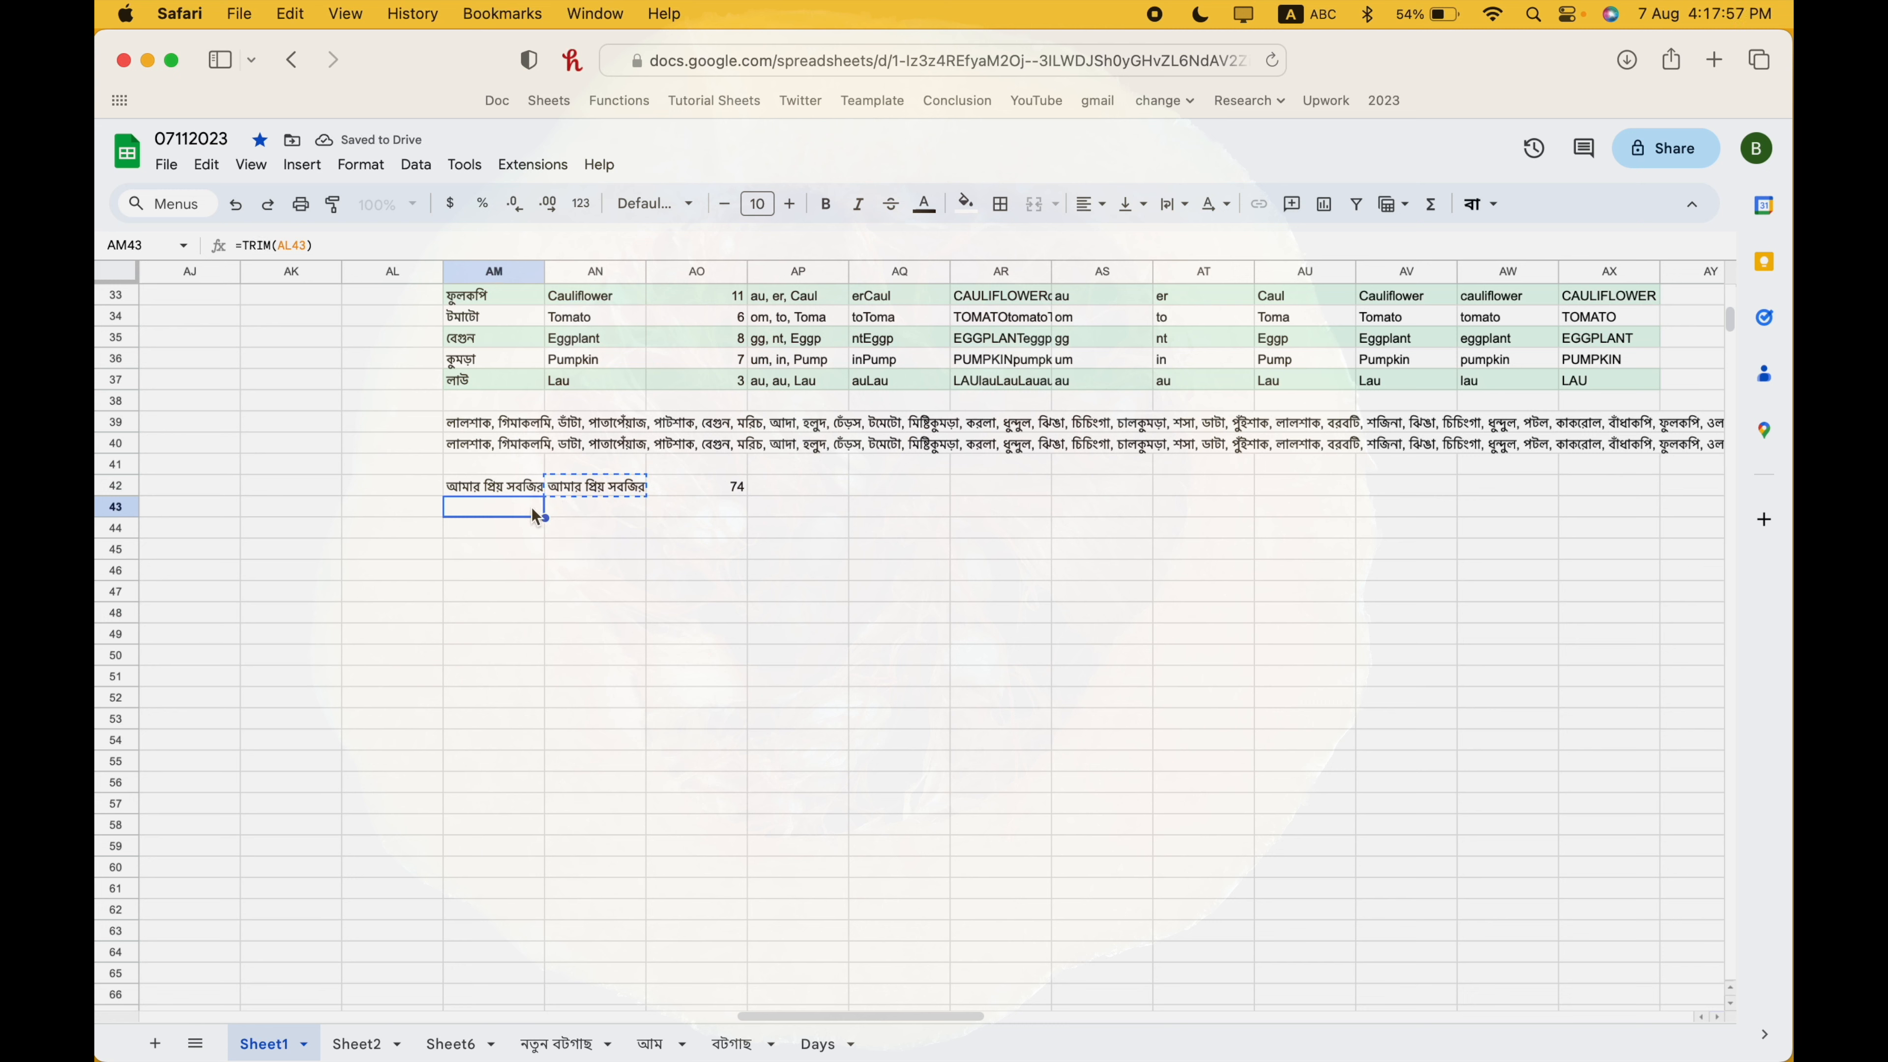
pyautogui.press('cmd+v')
pyautogui.click(585, 493)
pyautogui.press('cmd+c')
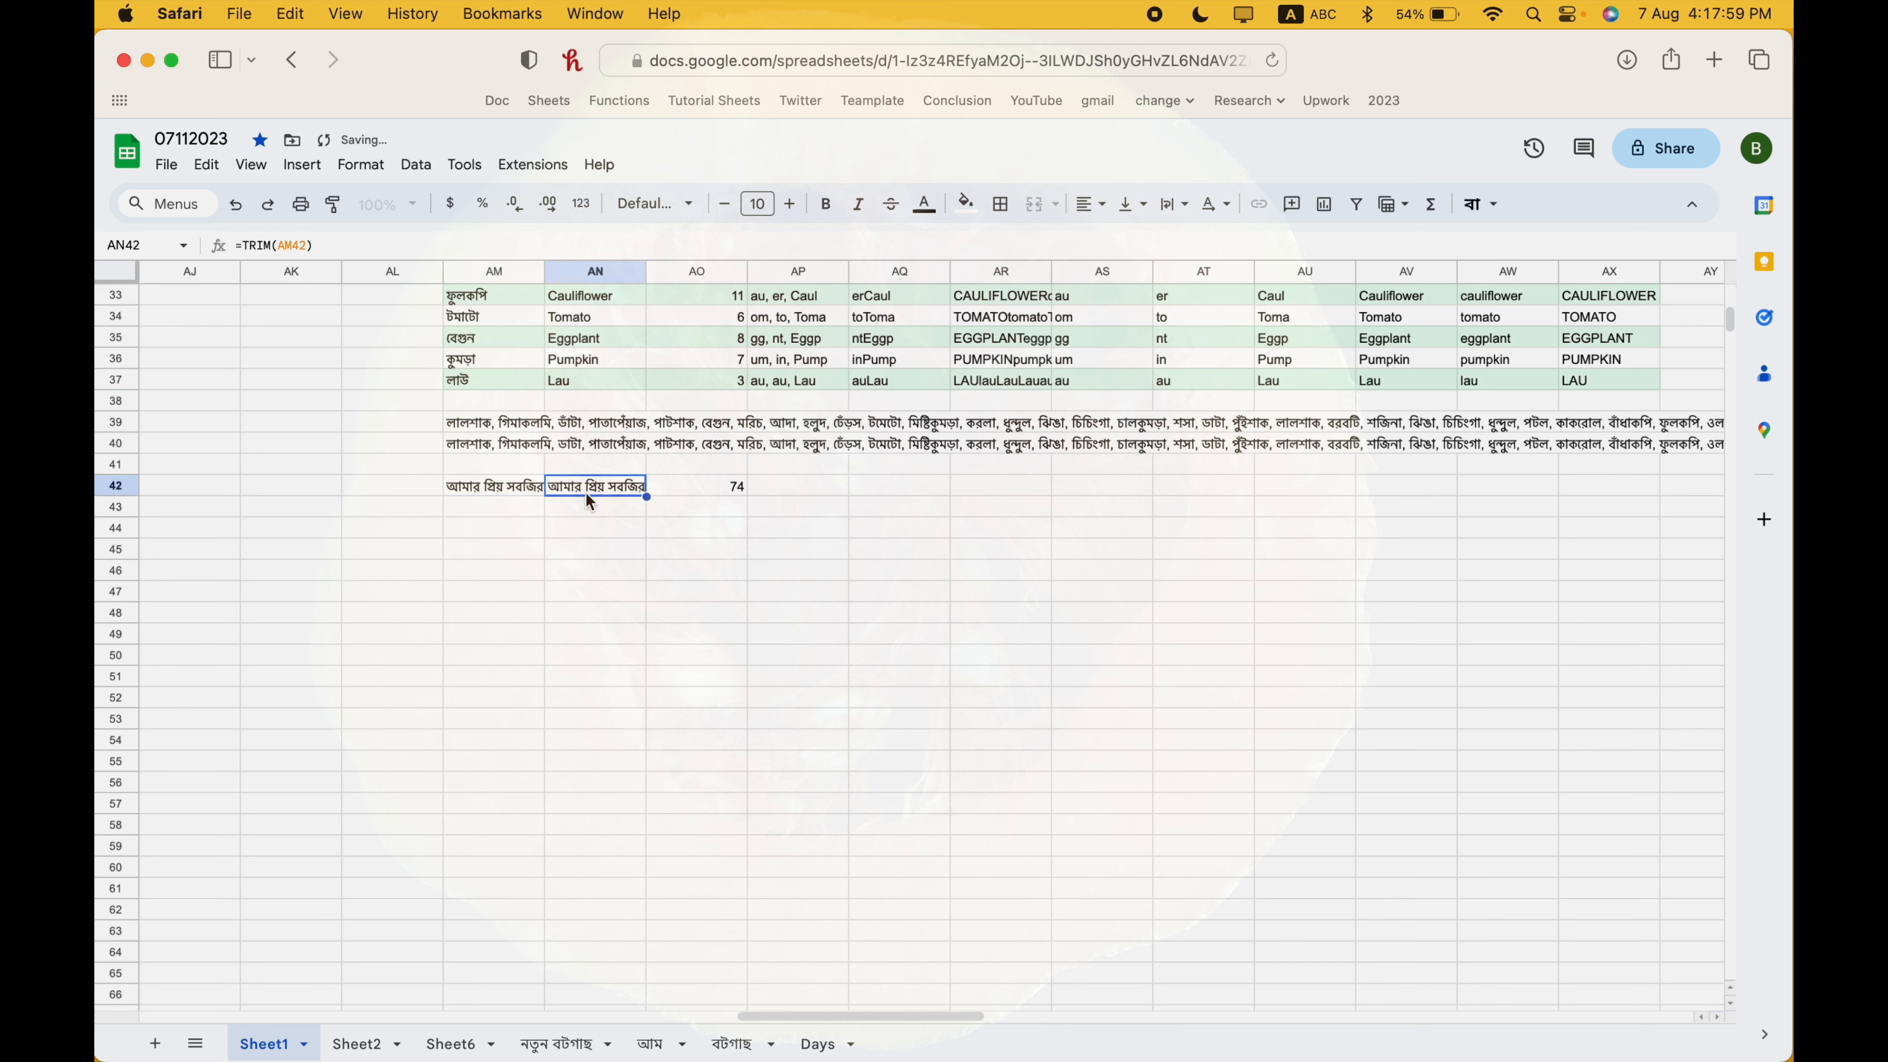
pyautogui.click(500, 505)
pyautogui.press('cmd+v')
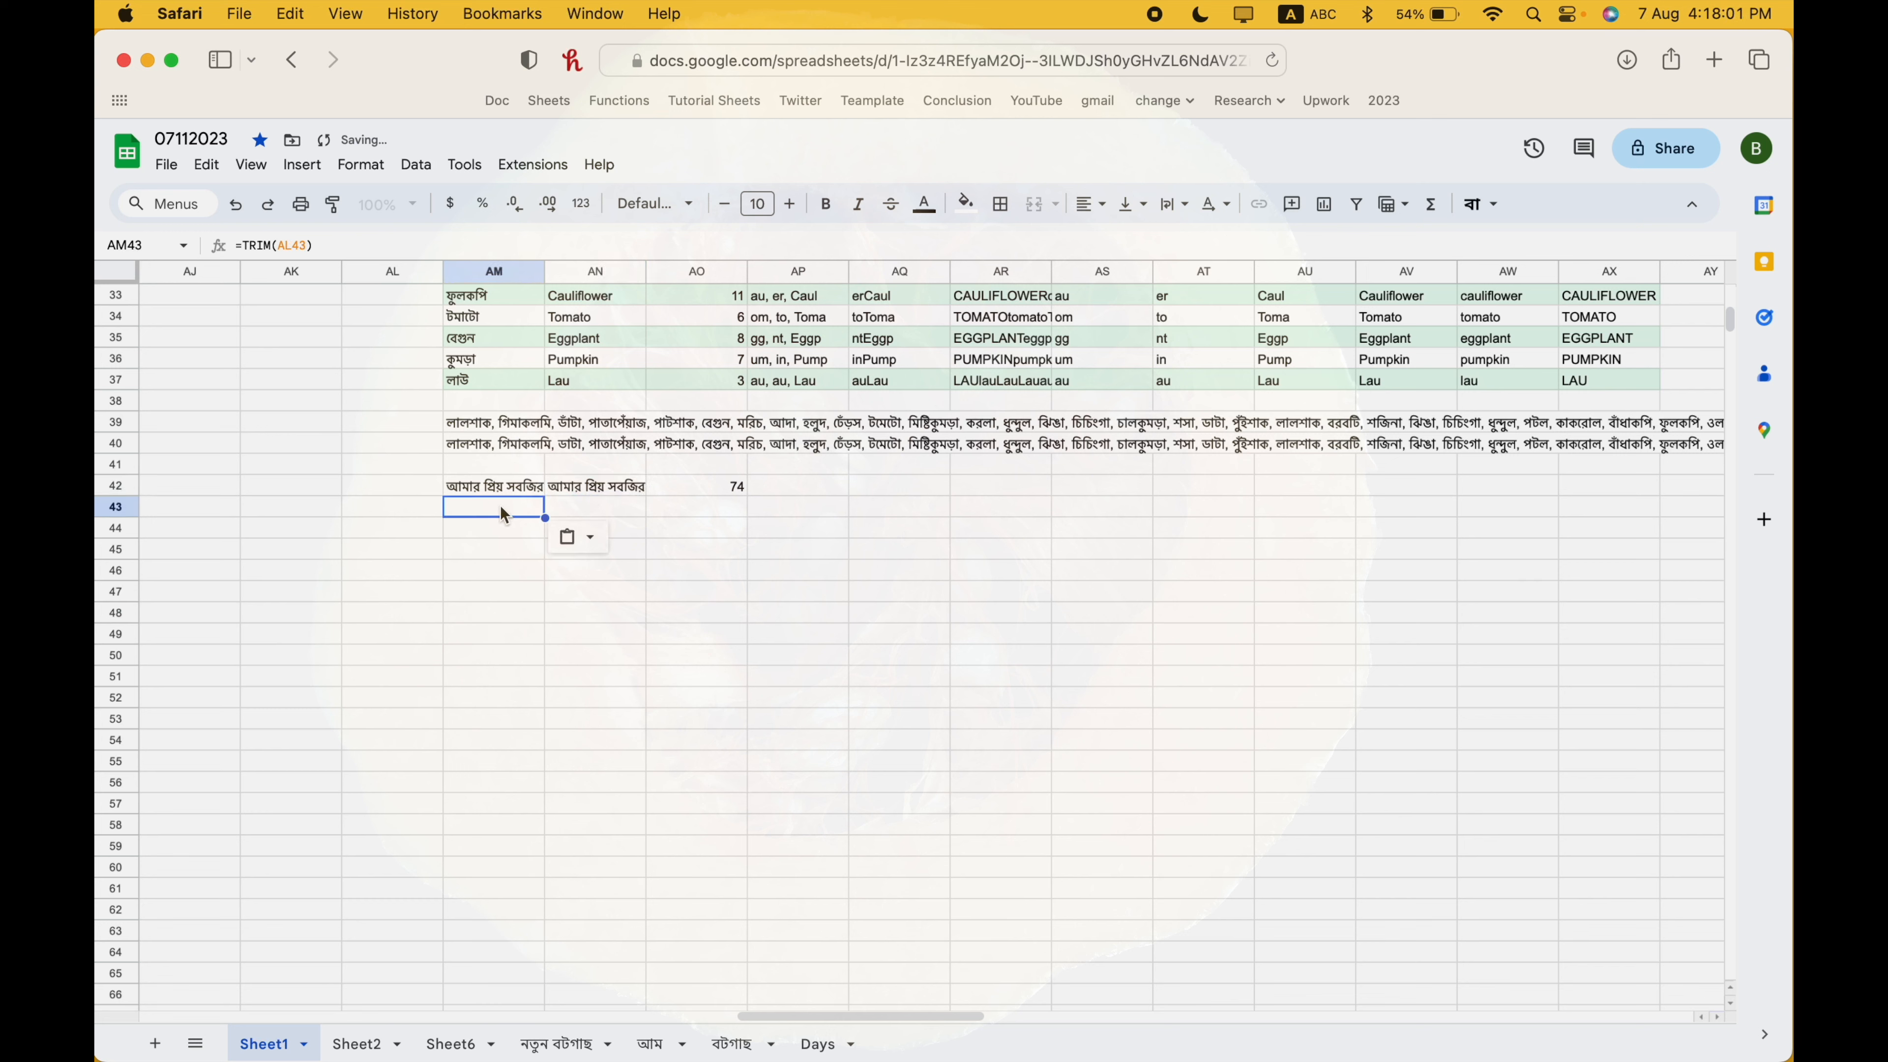
# - Try once more to duplicate the TRIM formula cell AN42 into AM43 by copying and pasting the cell
pyautogui.click(593, 493)
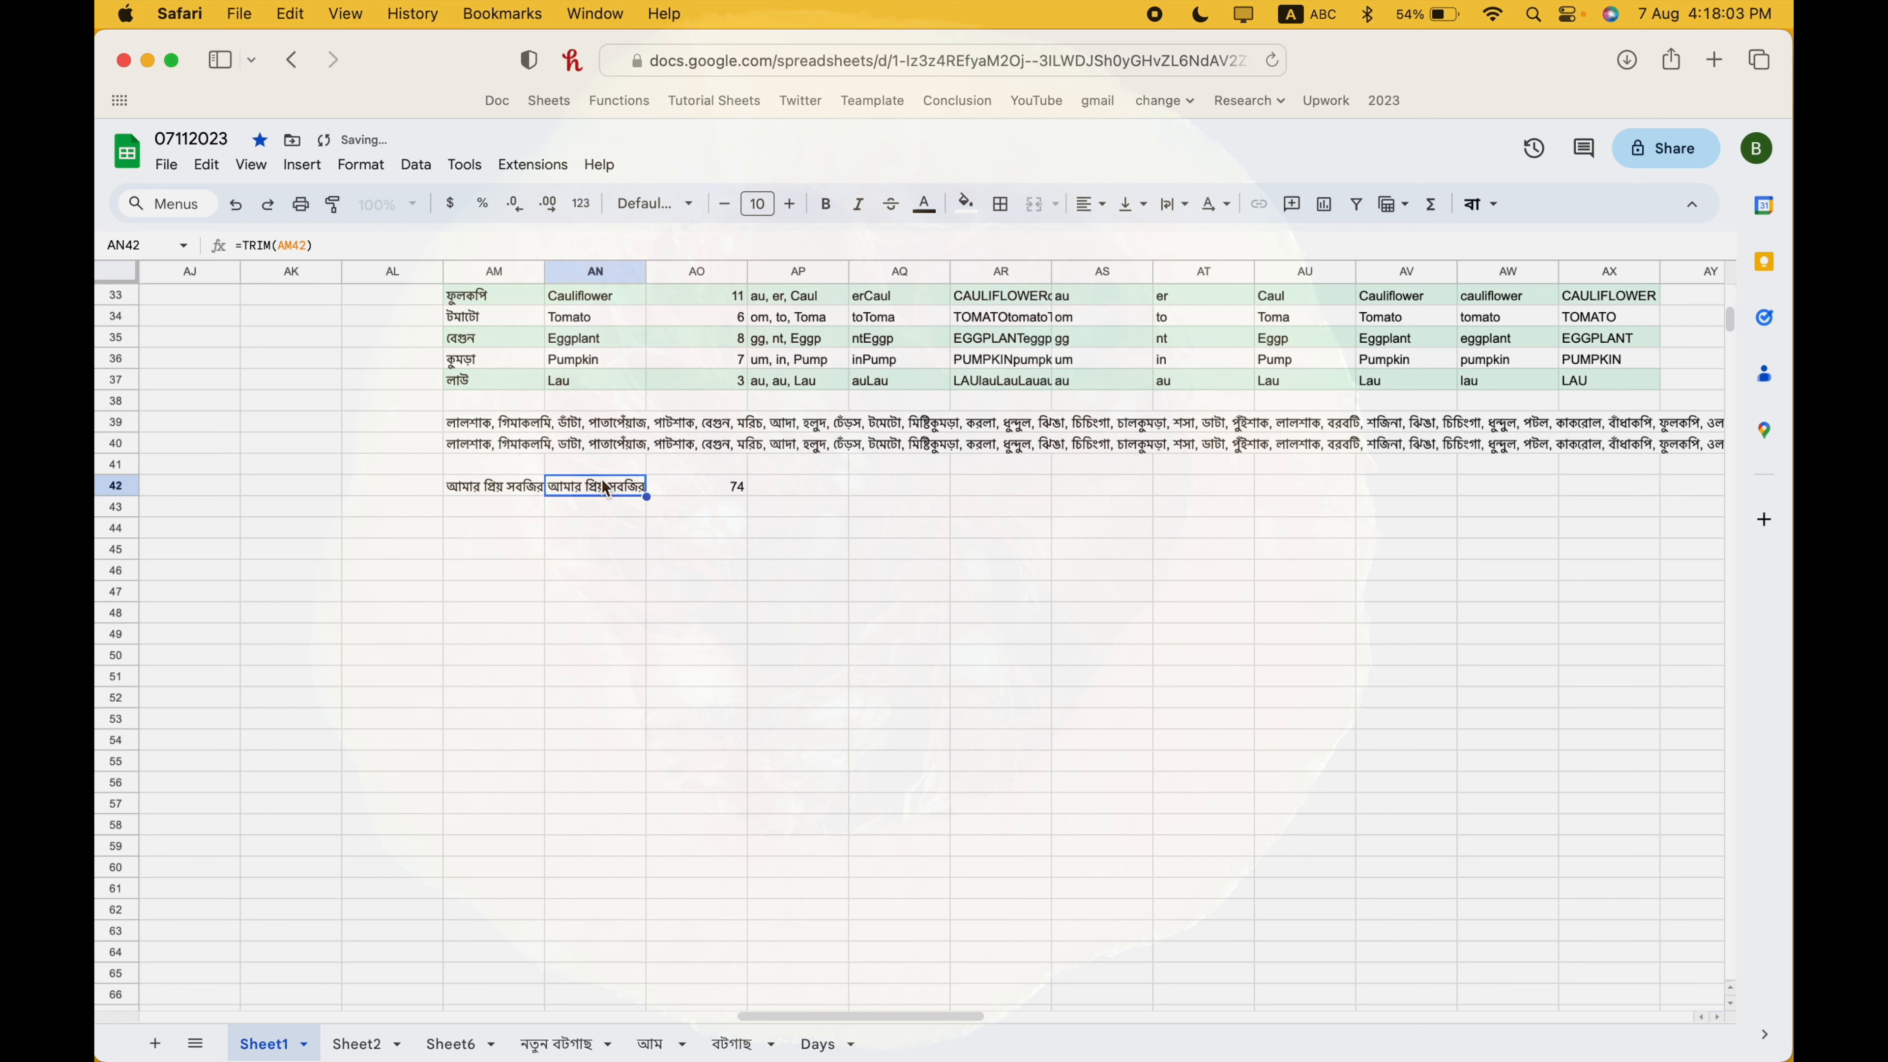
pyautogui.rightClick(605, 487)
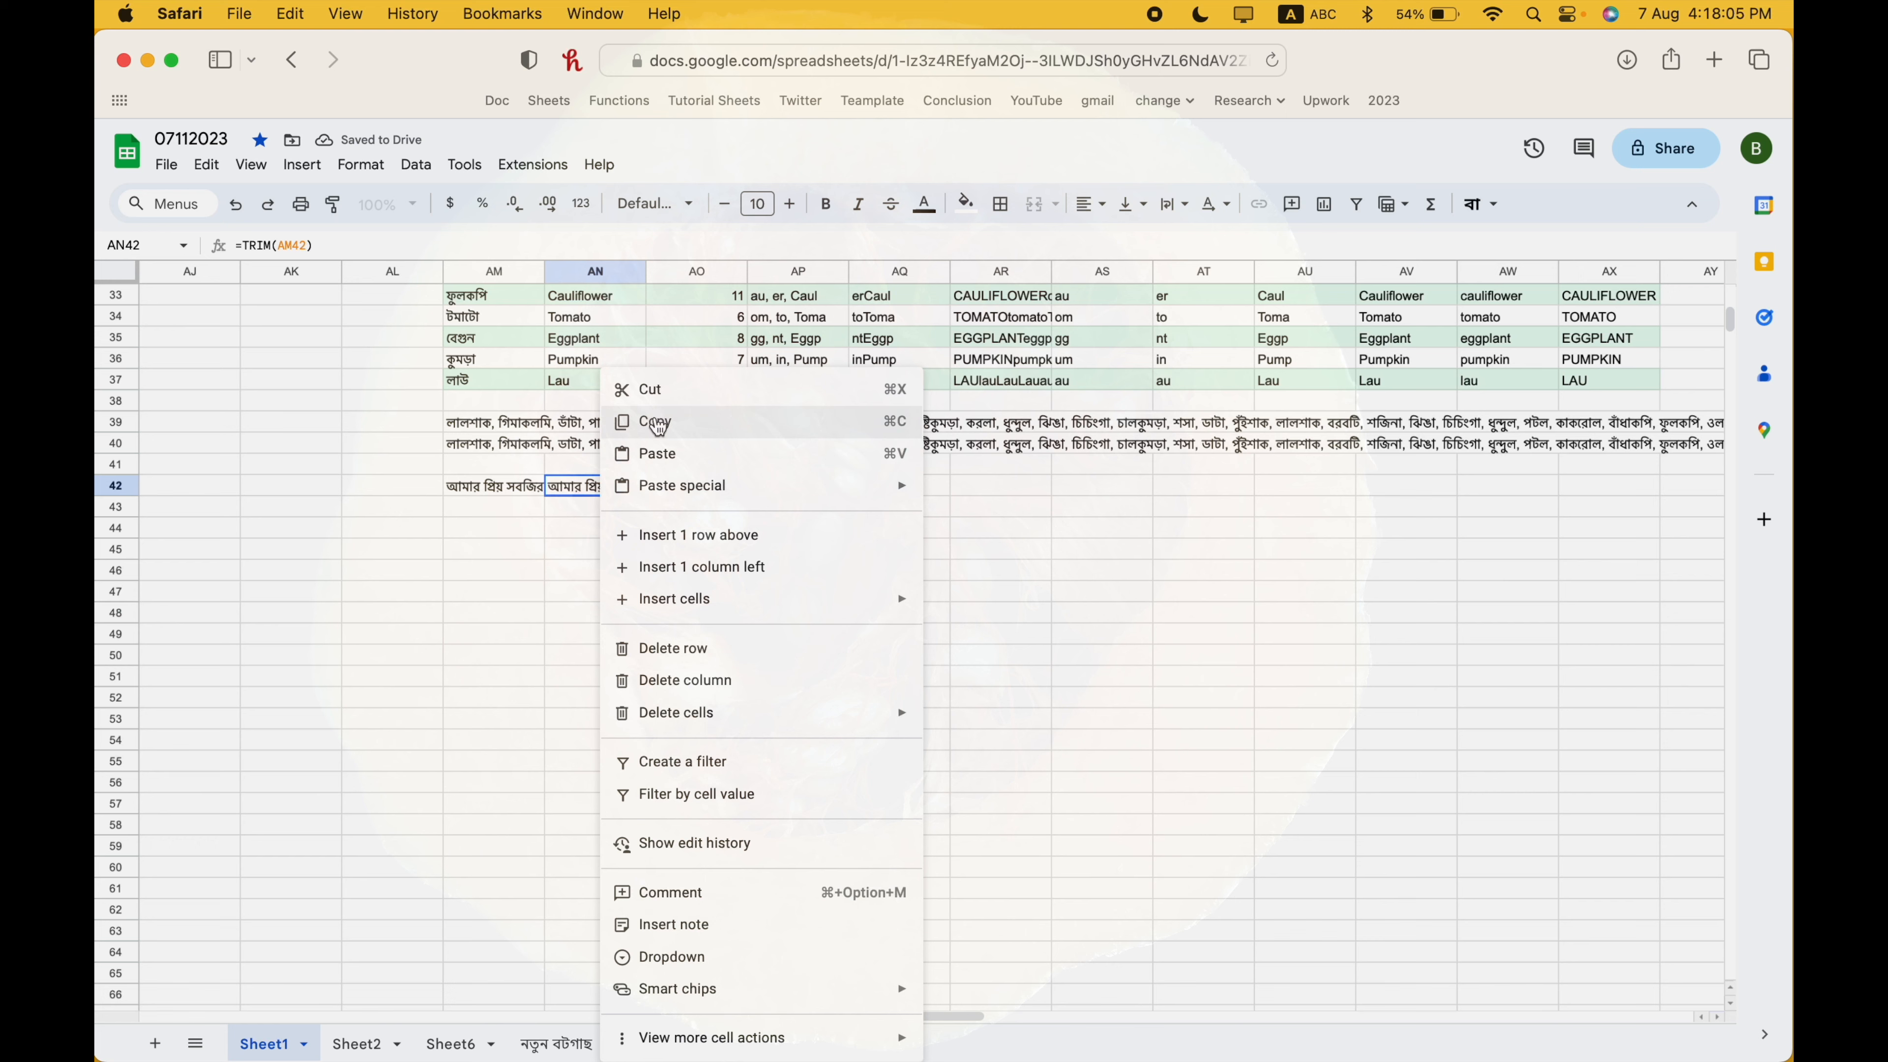
pyautogui.click(657, 423)
pyautogui.click(488, 504)
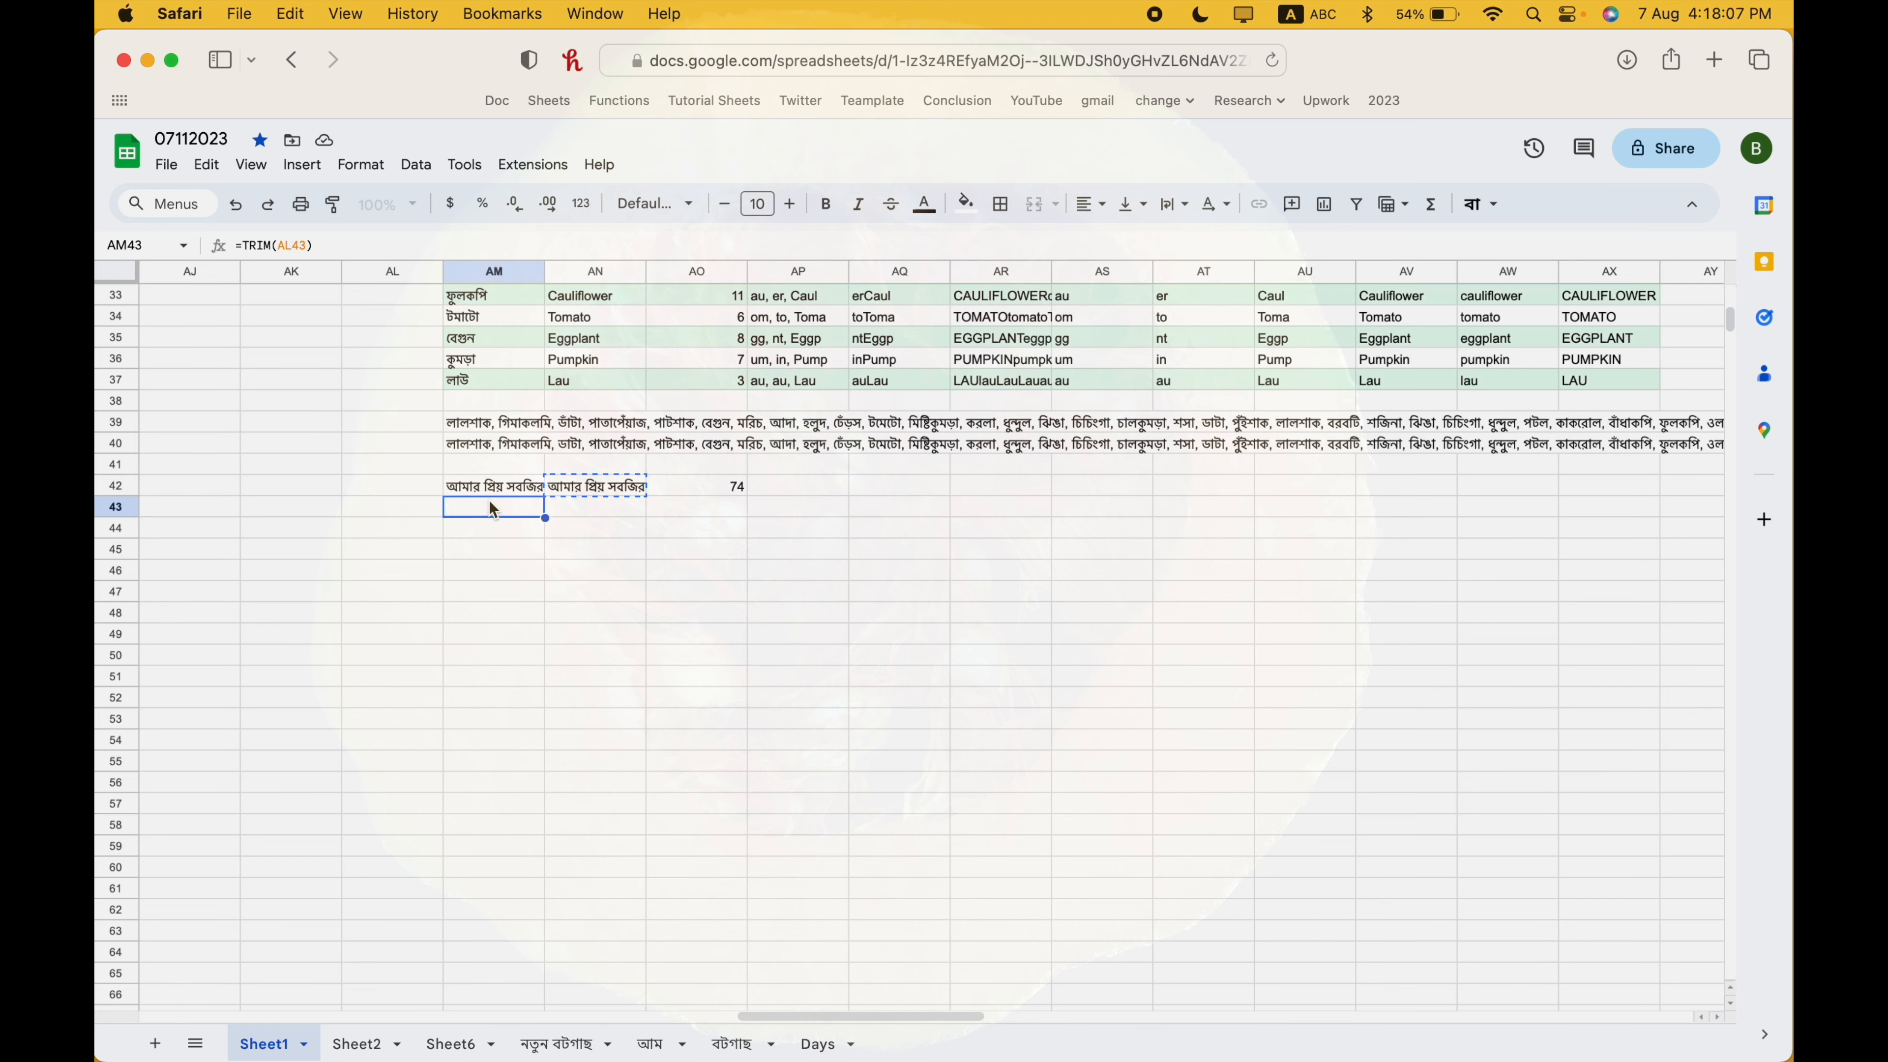
pyautogui.rightClick(488, 504)
pyautogui.click(559, 457)
# - Move the formula text =TRIM(AM42) out of cell AN42 into cell AM43, leaving its AM42 reference unchanged
pyautogui.click(600, 494)
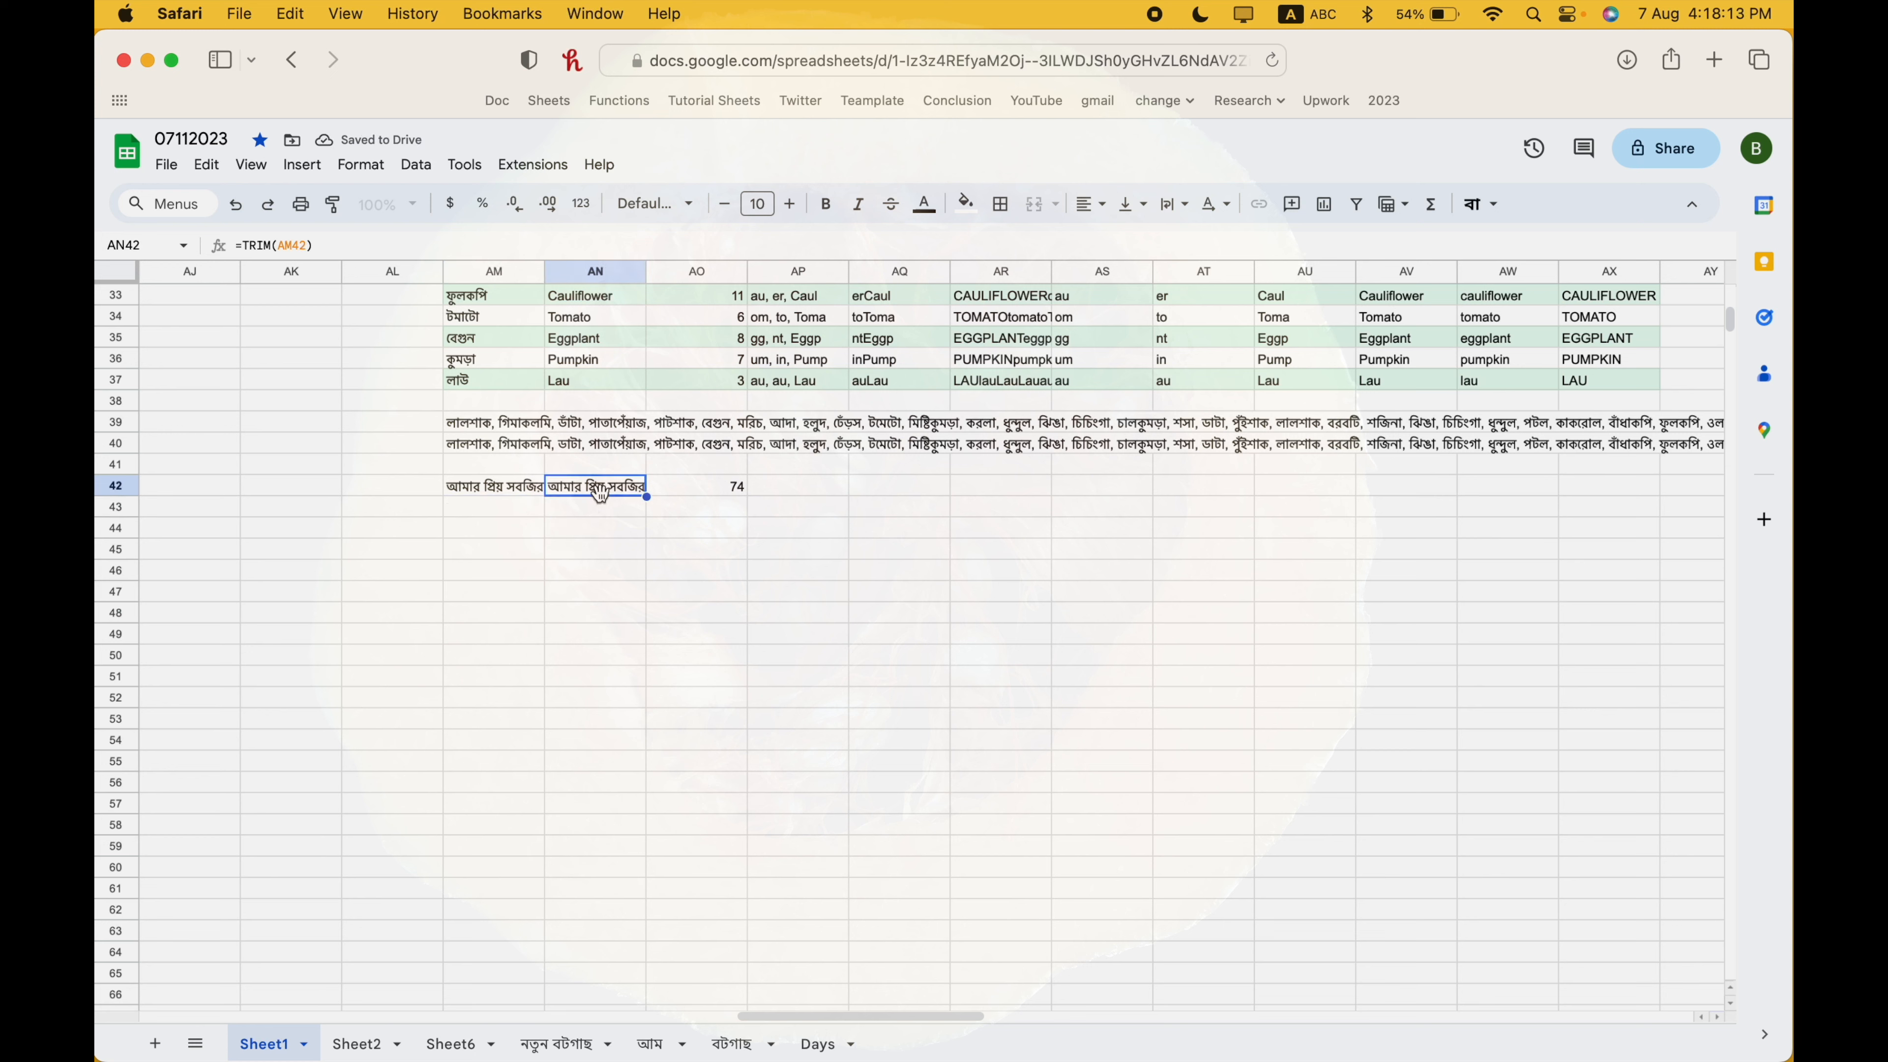
pyautogui.doubleClick(588, 495)
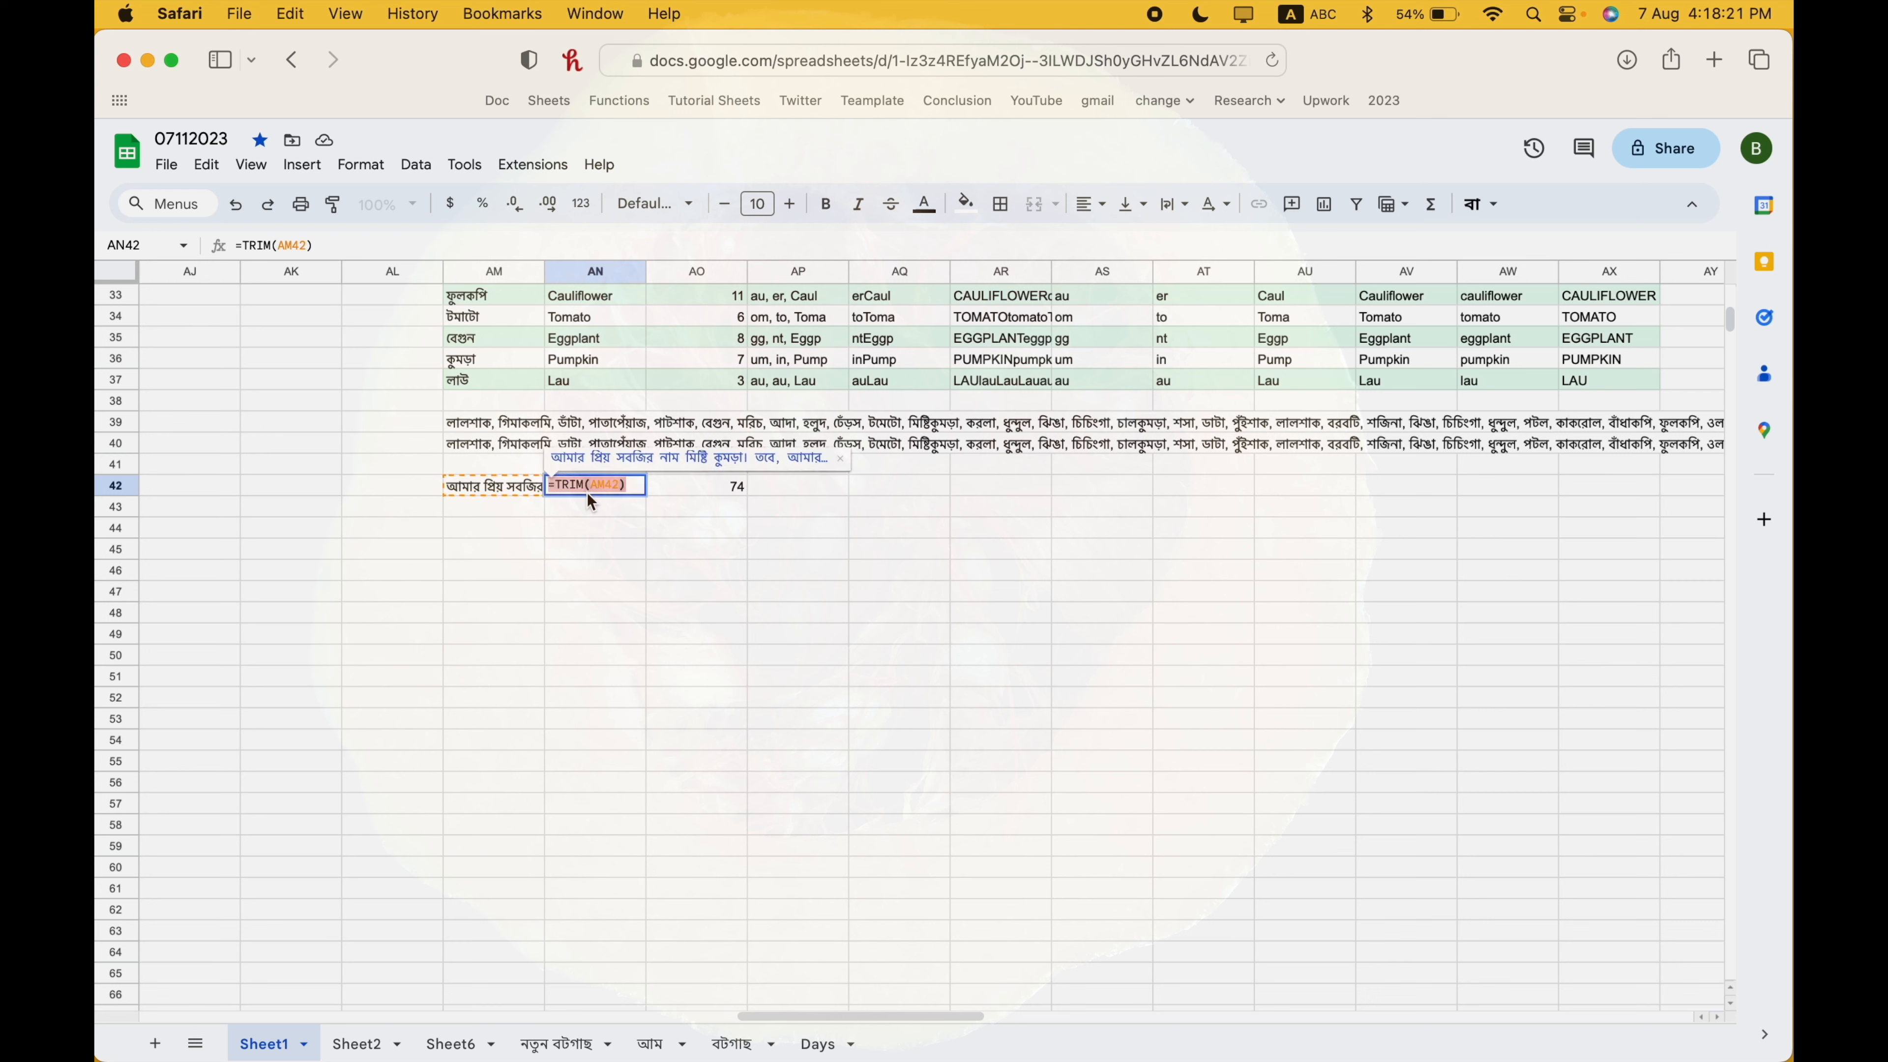
pyautogui.press('BackSpace')
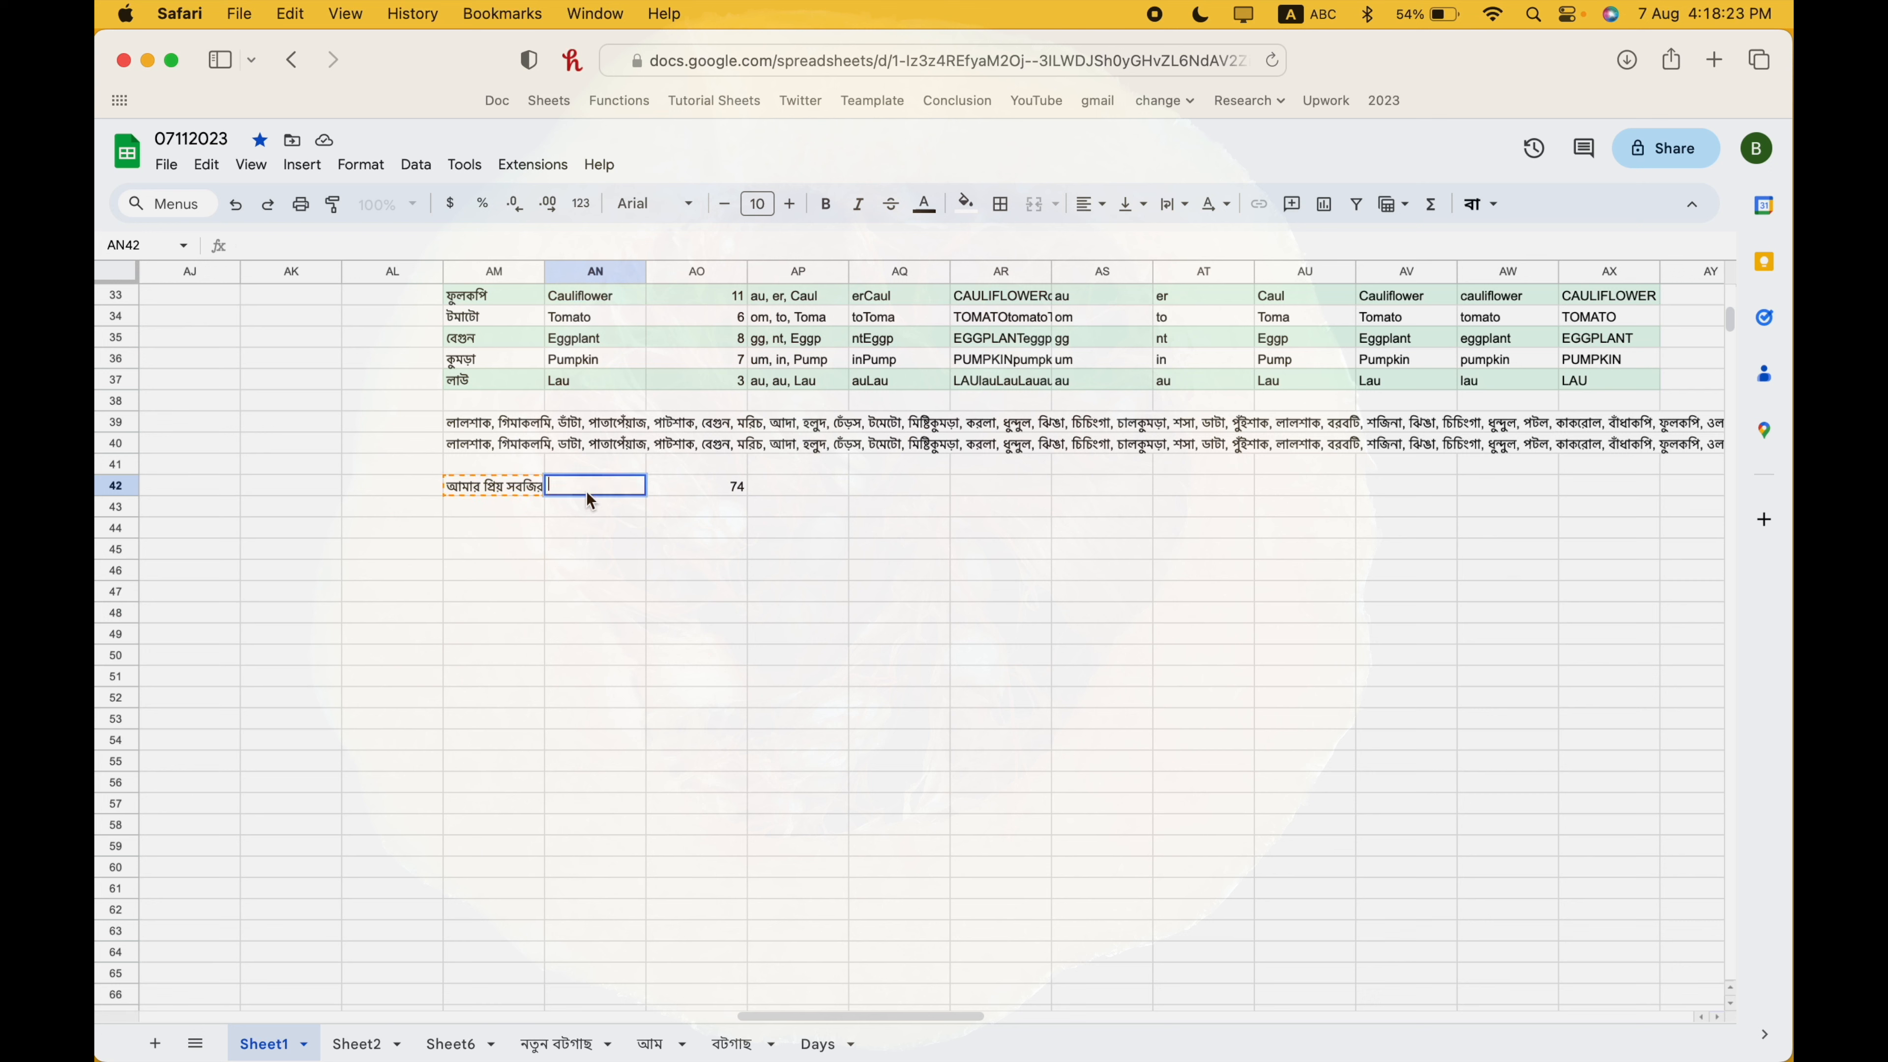
pyautogui.click(529, 510)
pyautogui.press('super+v')
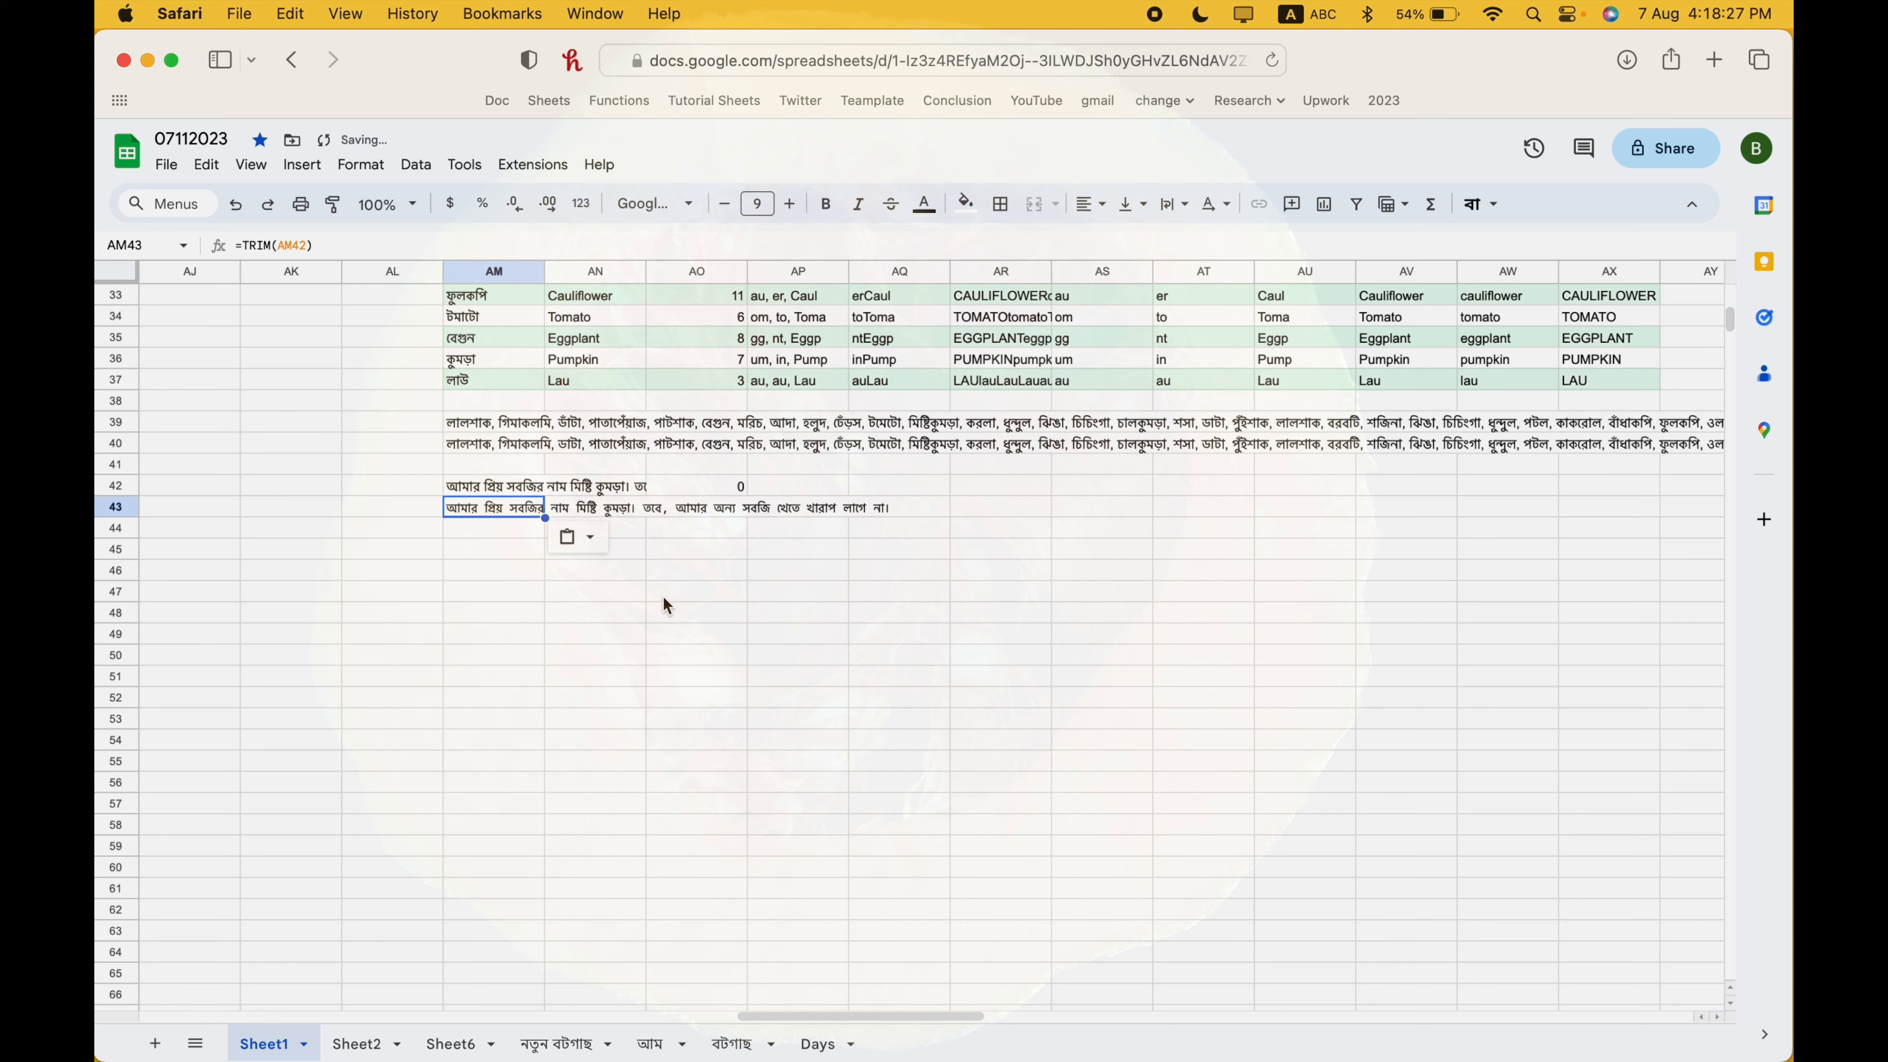
pyautogui.click(592, 641)
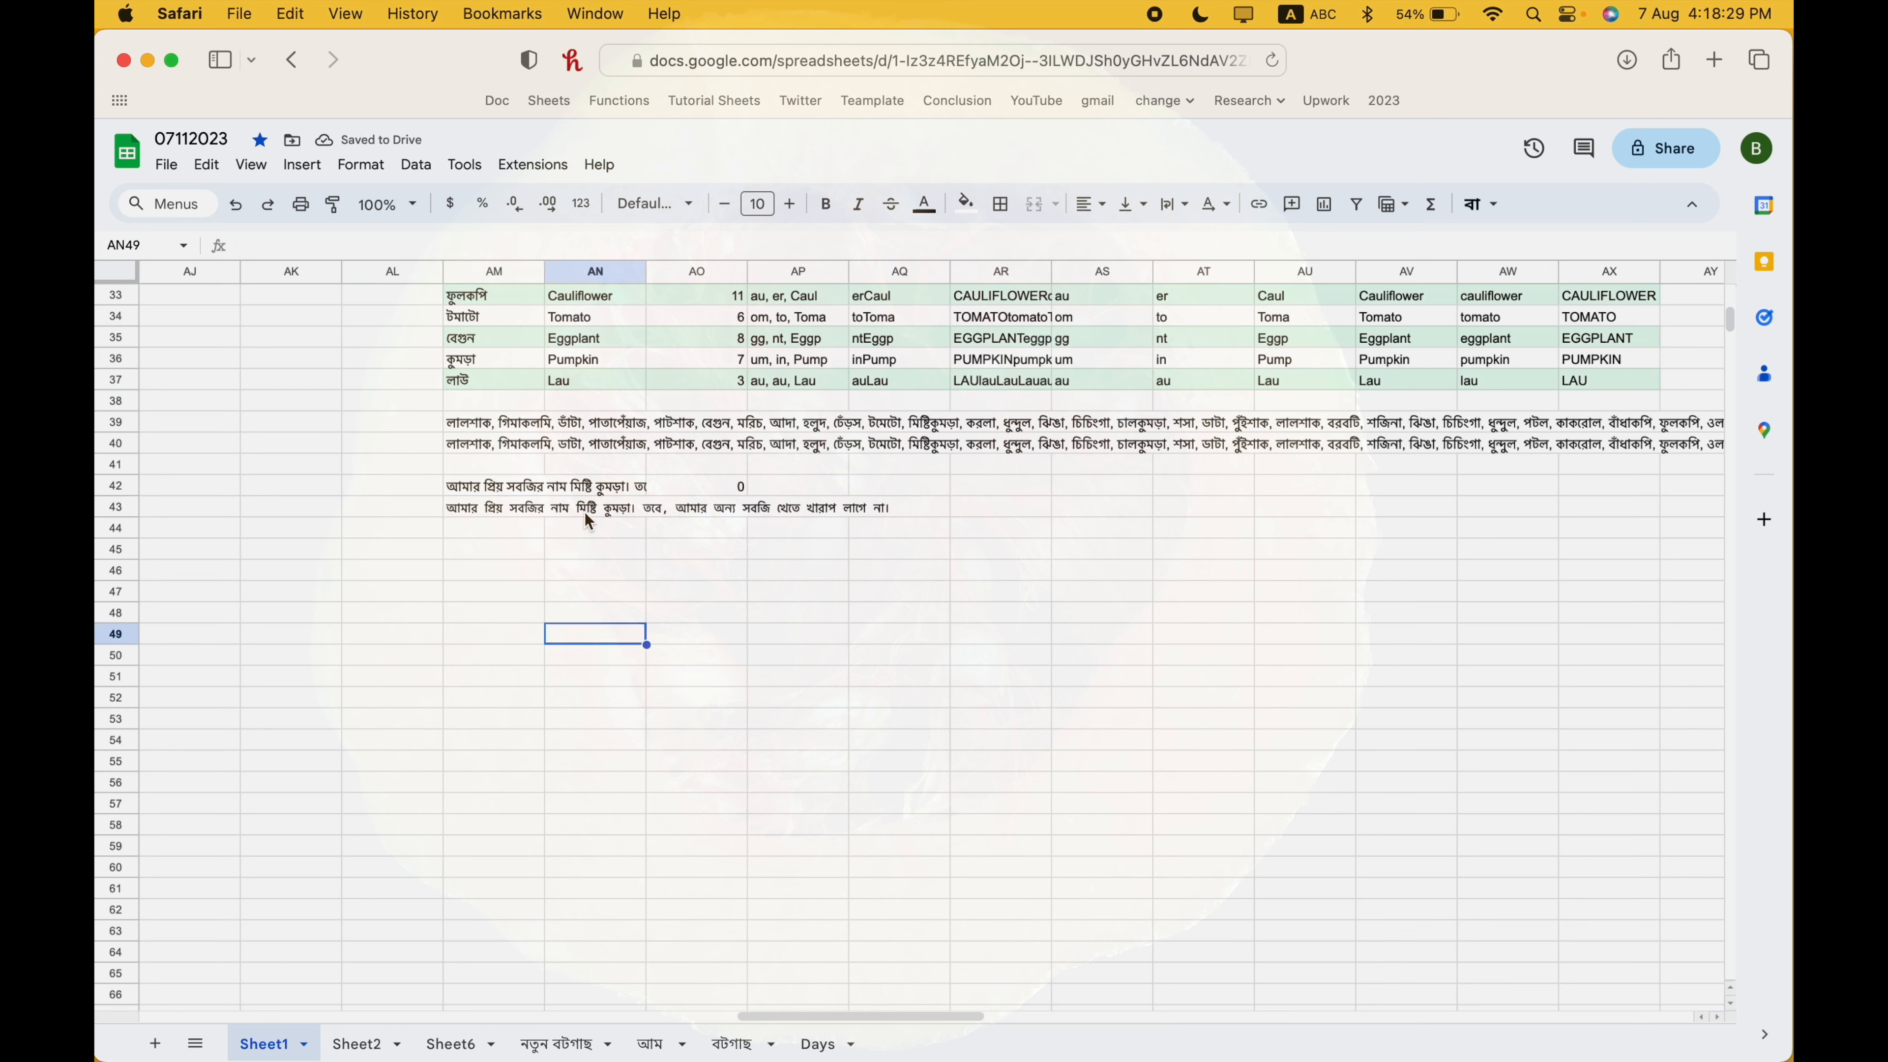
# - Clear cell AN42 again and reload the spreadsheet page
pyautogui.click(528, 493)
pyautogui.click(592, 489)
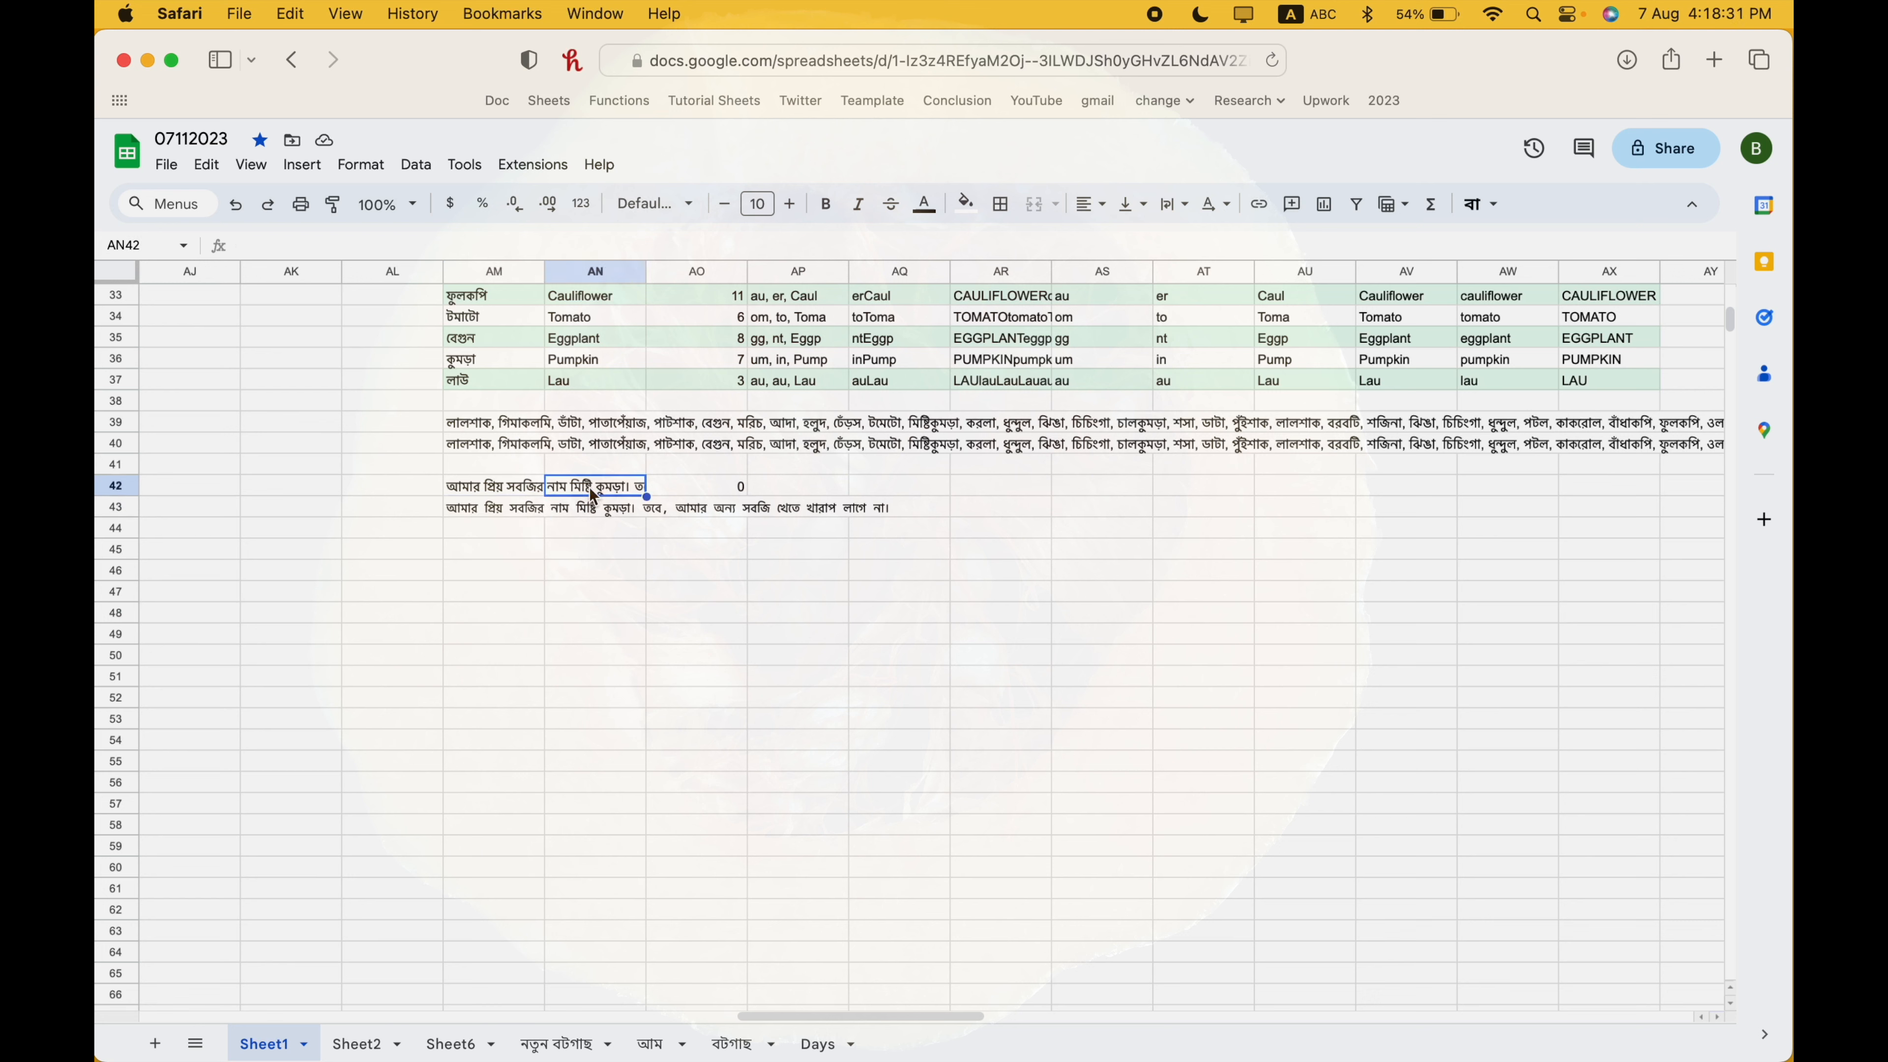
pyautogui.press('BackSpace')
pyautogui.click(612, 592)
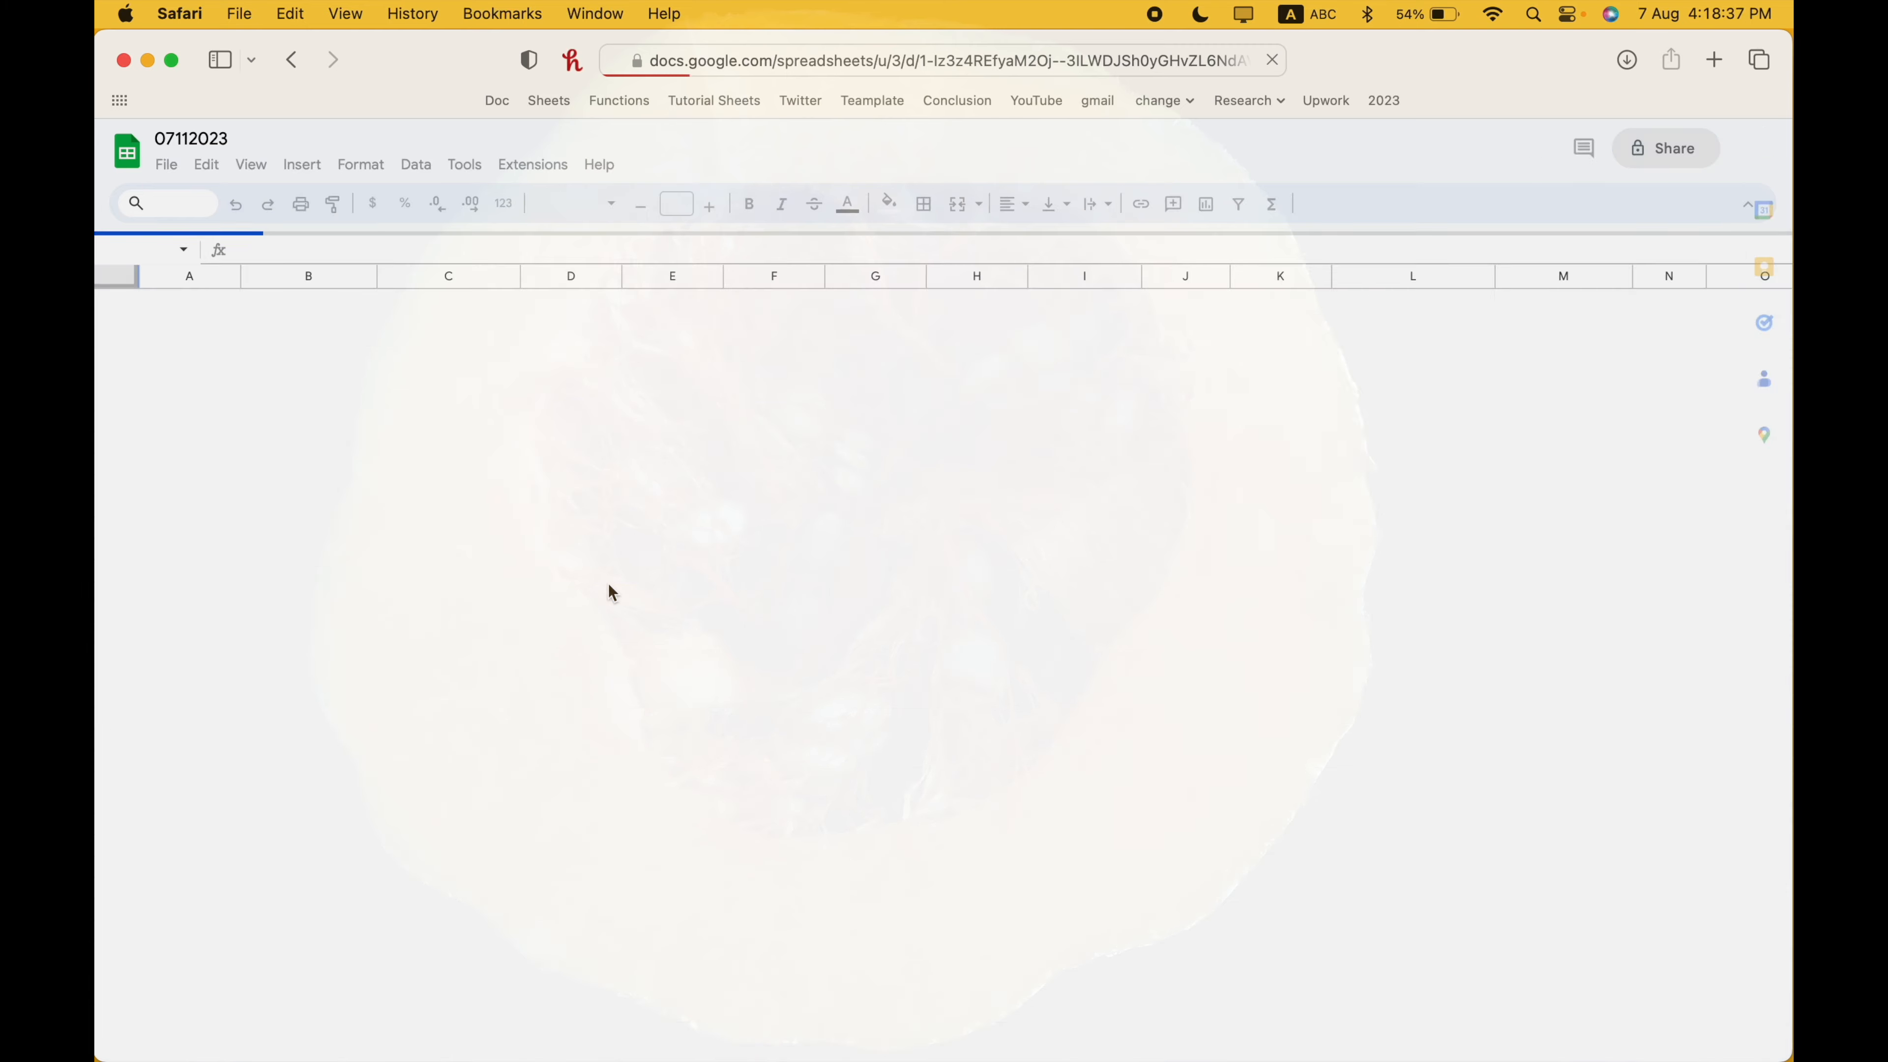
# - Find the original and trimmed Bengali sentences in AM42 and AM43 of the reloaded Sheet1
pyautogui.scroll(-10, 608, 583)
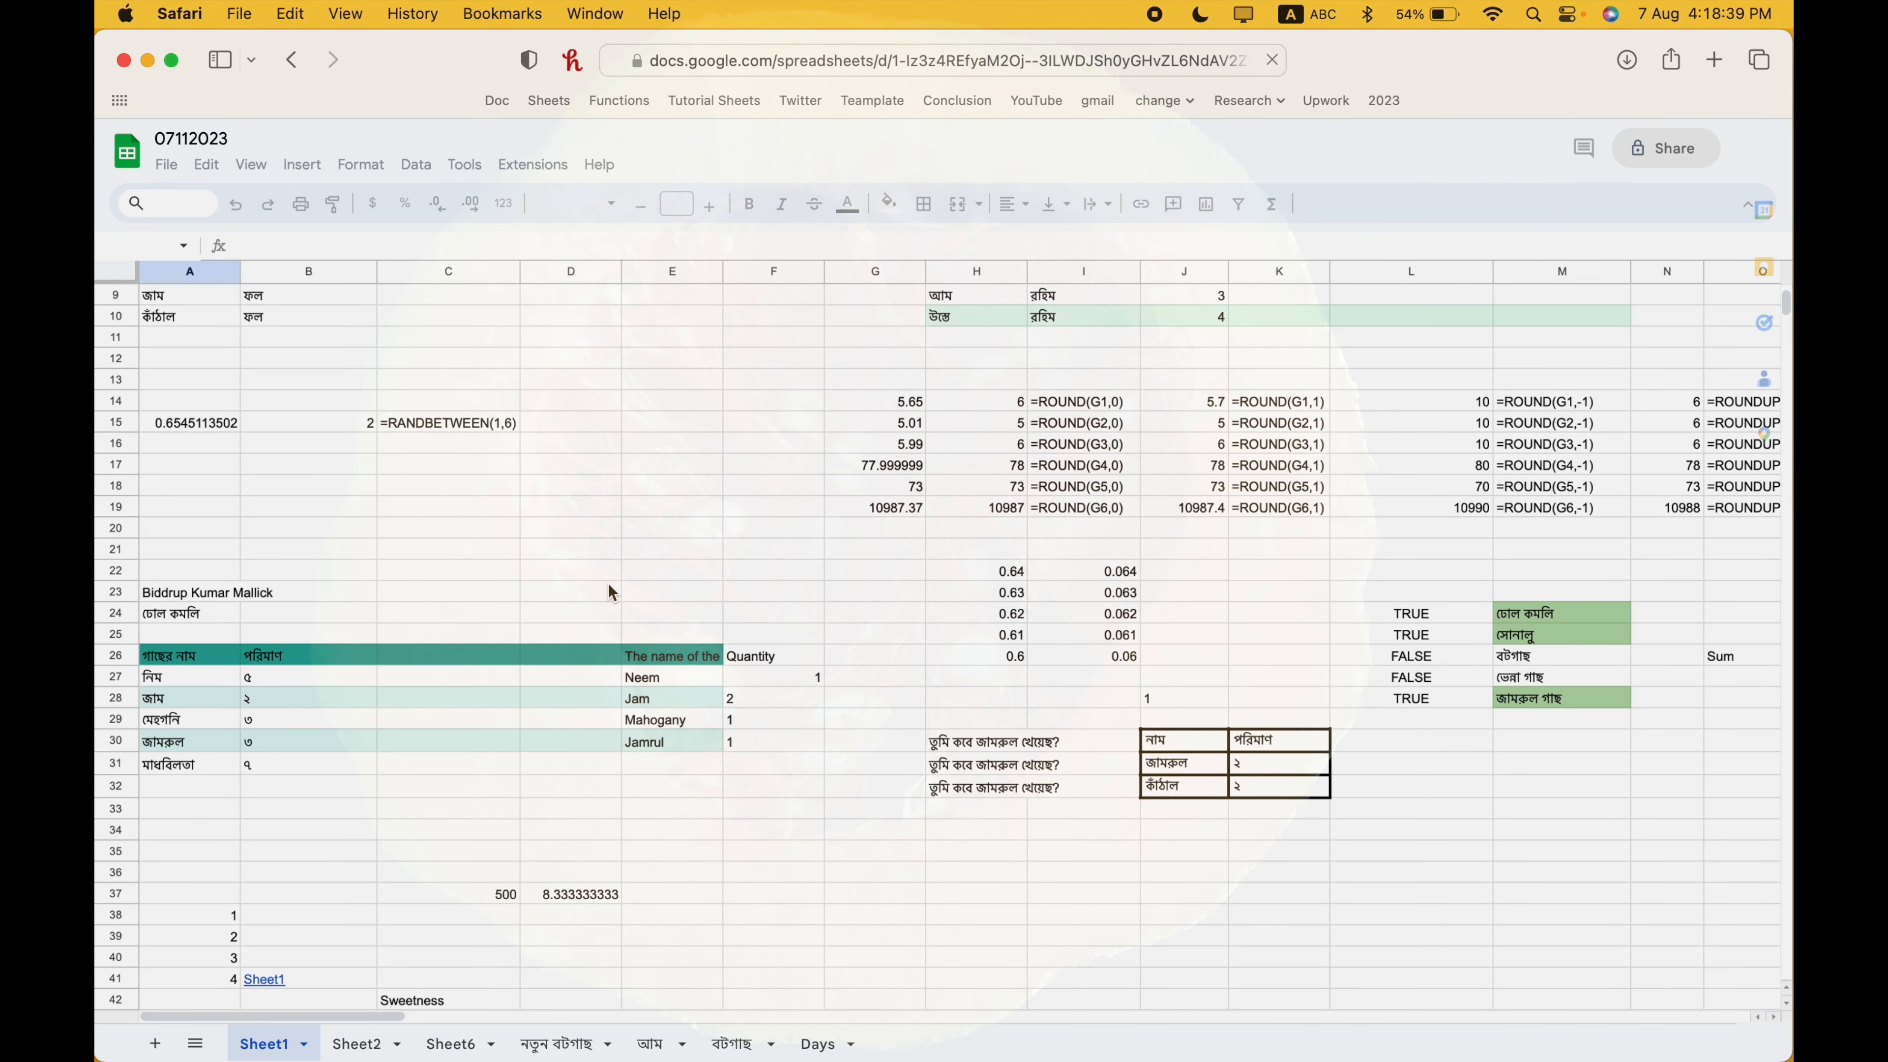
pyautogui.scroll(-20, 608, 584)
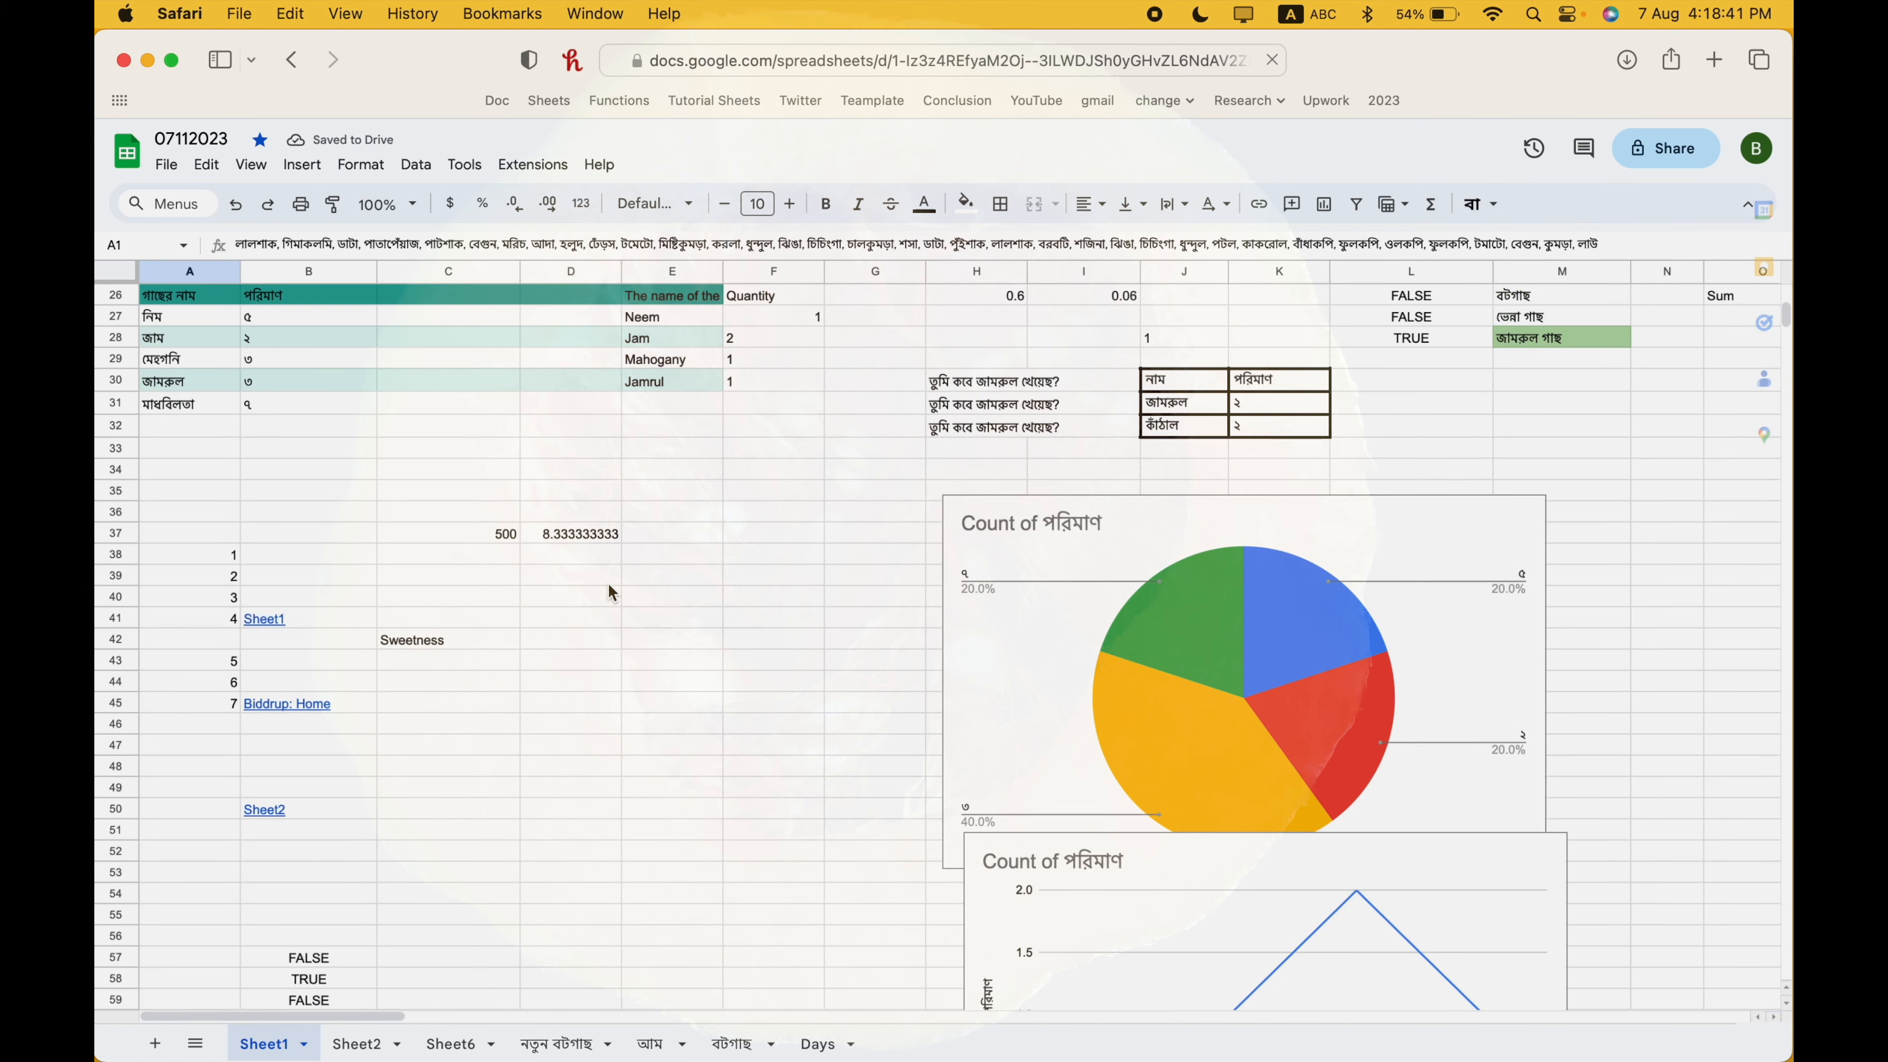
pyautogui.scroll(-20, 609, 585)
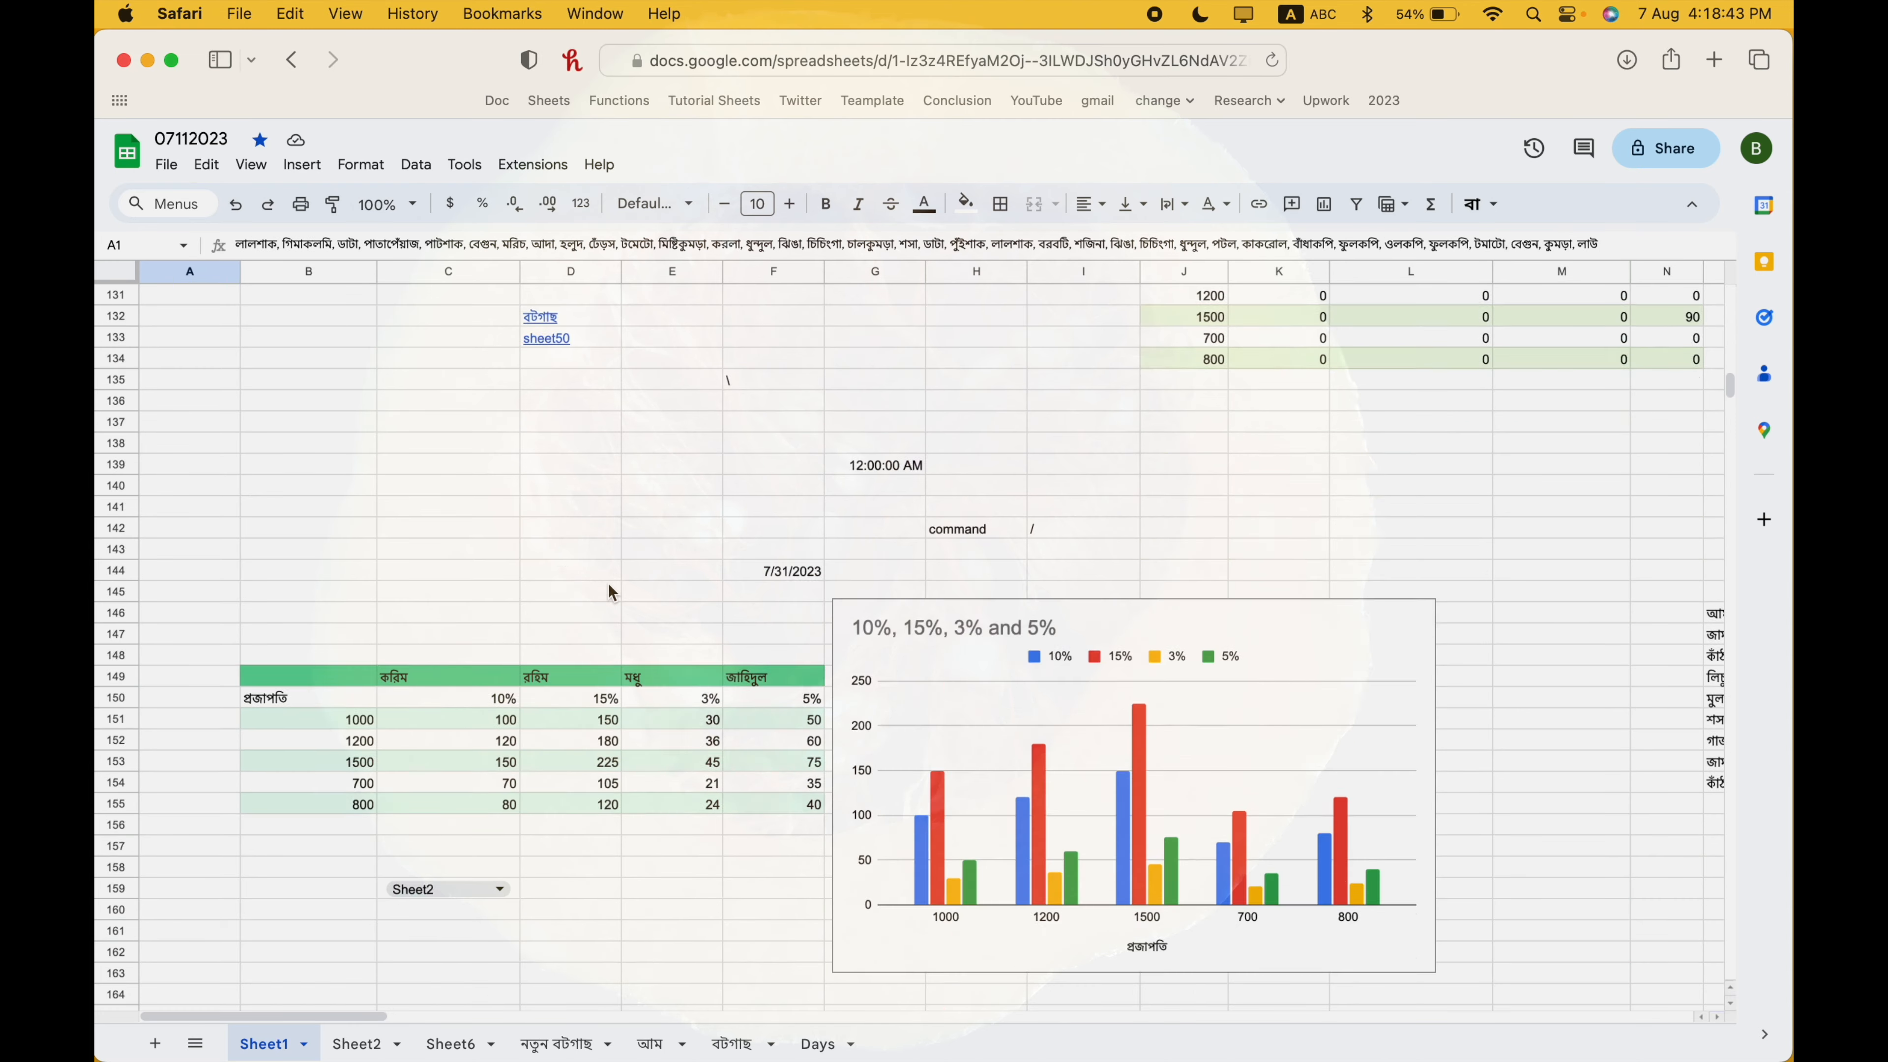
pyautogui.scroll(-20, 610, 591)
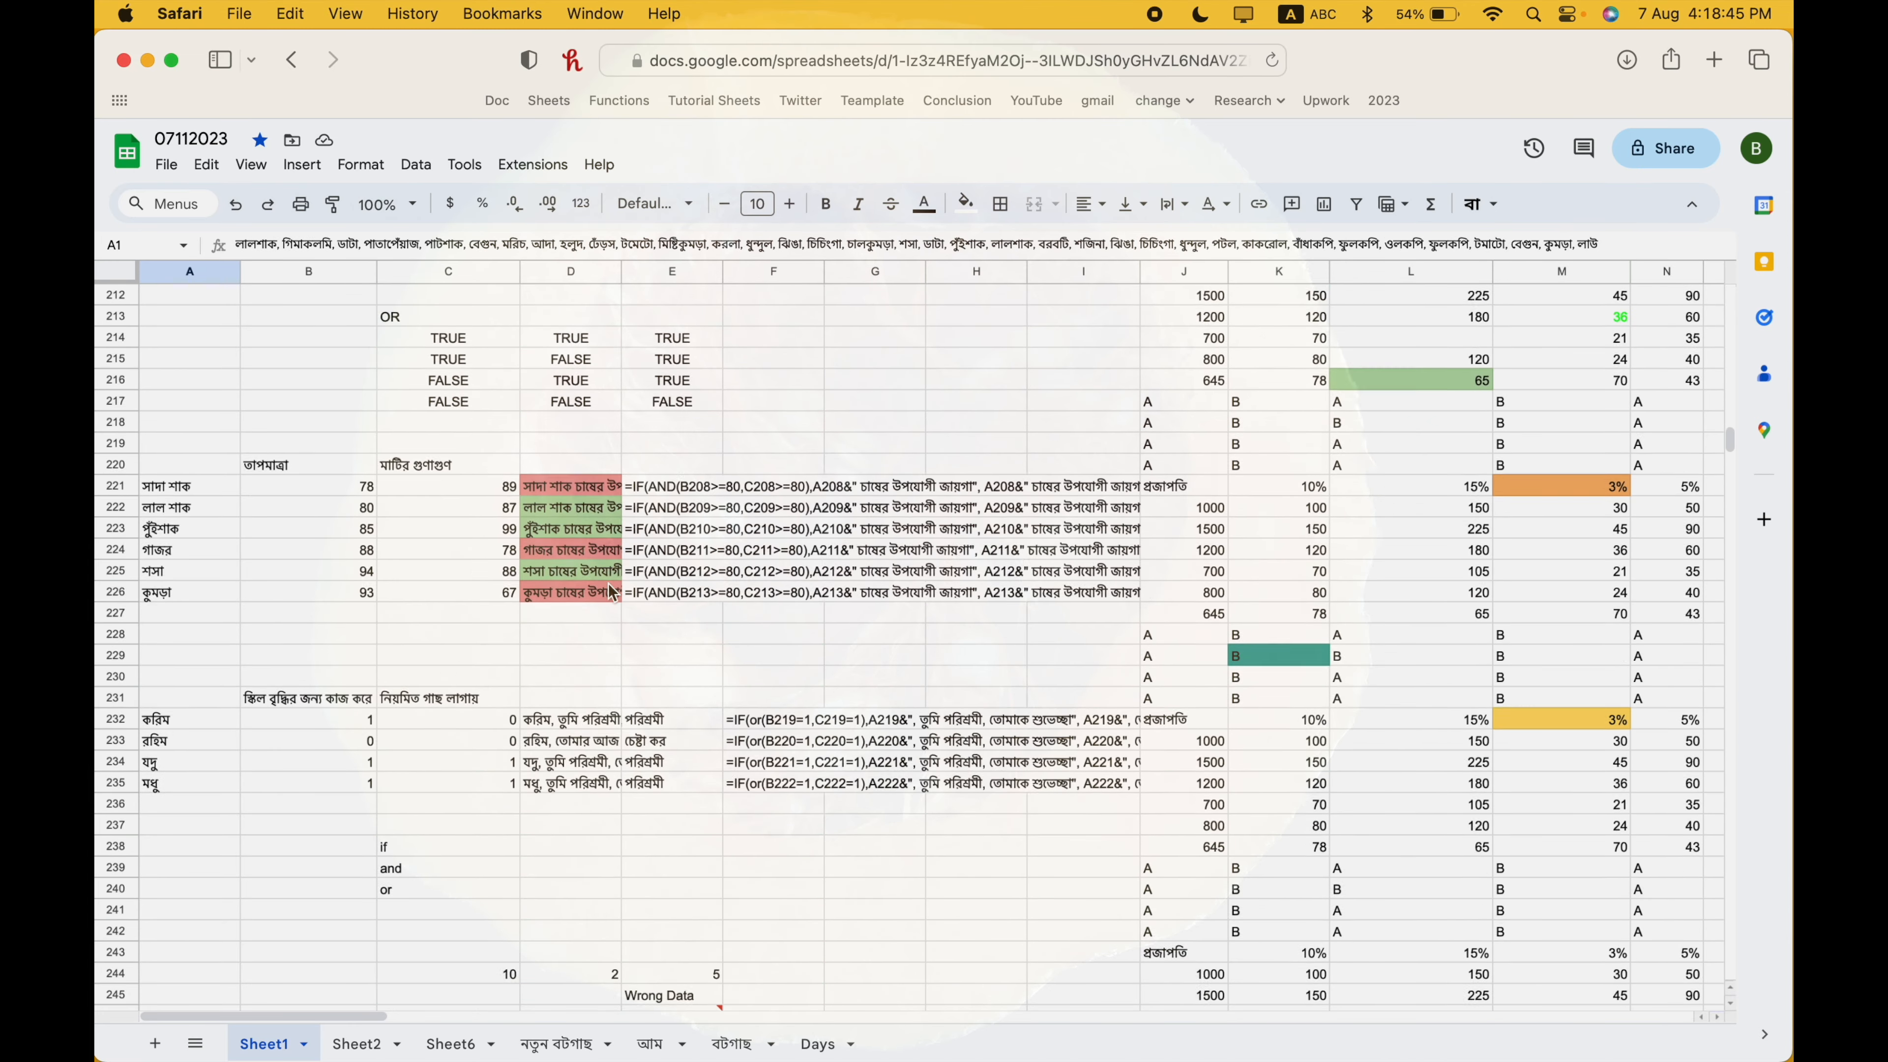
pyautogui.scroll(-15, 609, 591)
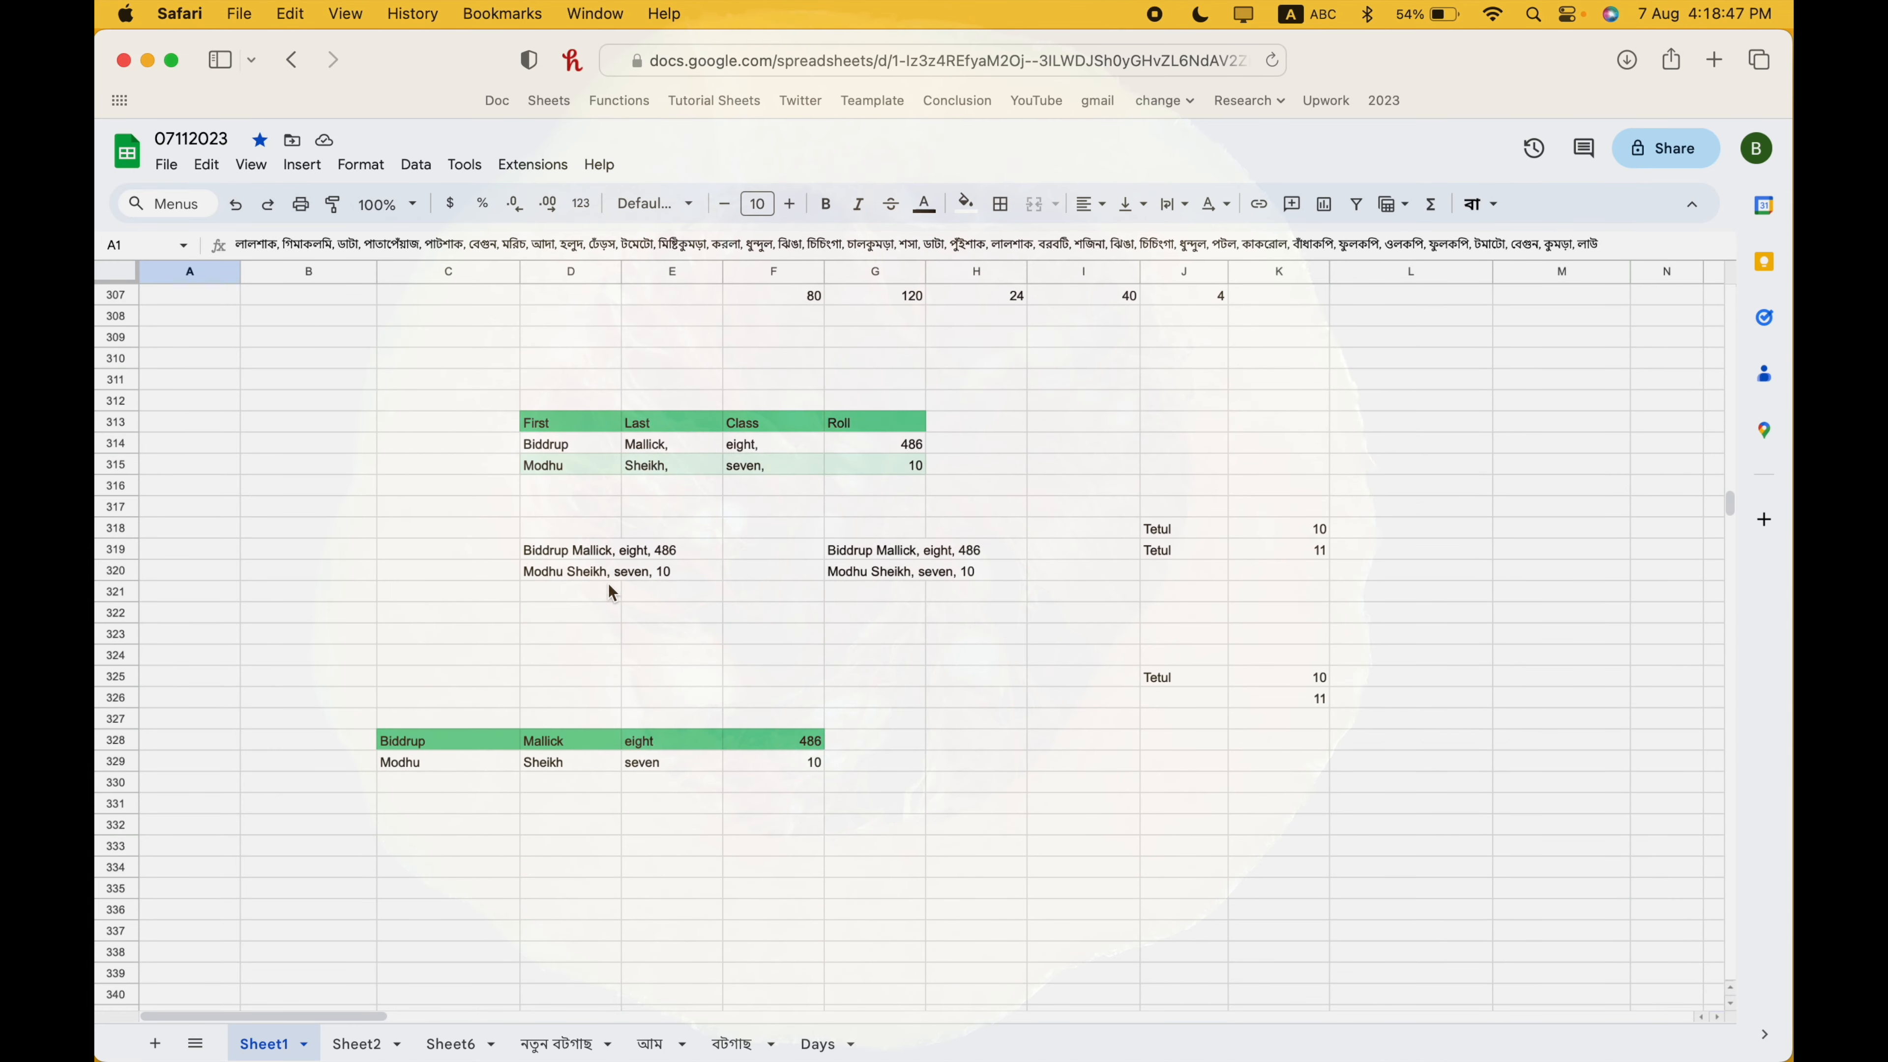
pyautogui.hscroll(10, 610, 591)
pyautogui.hscroll(20, 610, 592)
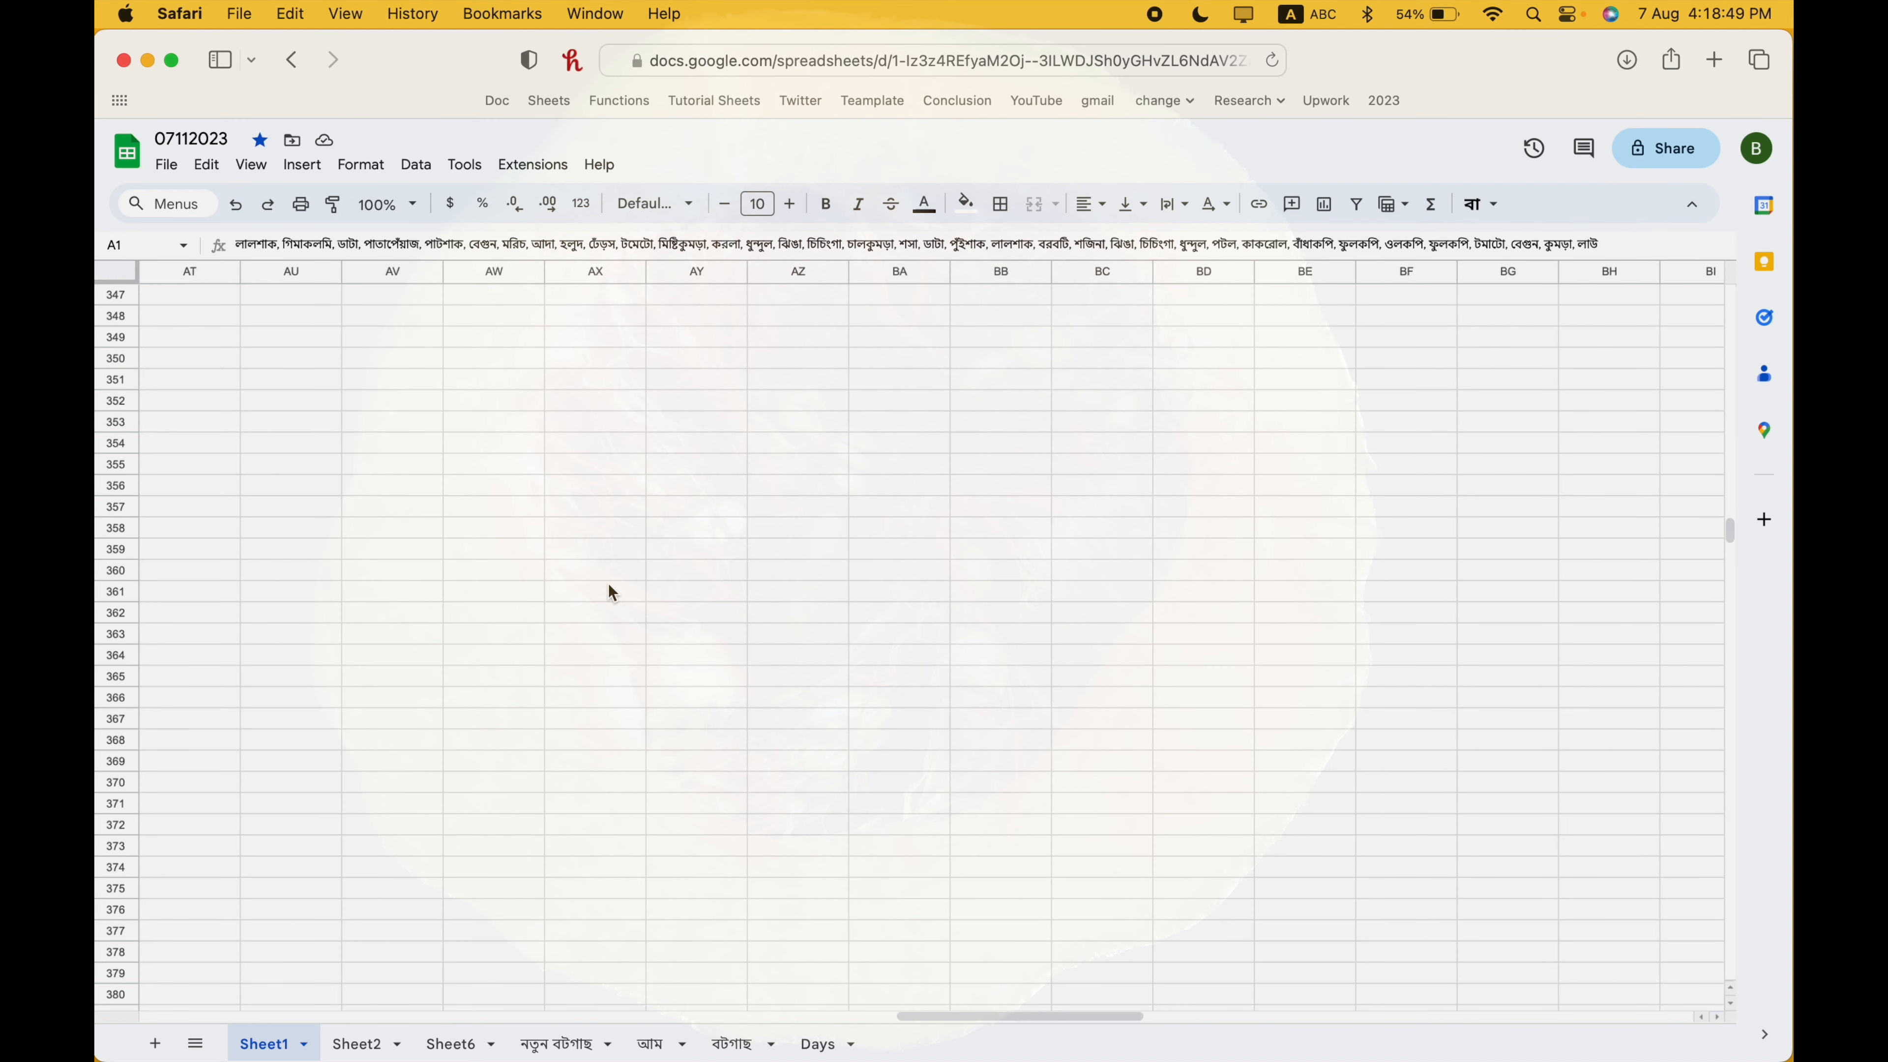
pyautogui.hscroll(-13, 609, 591)
pyautogui.scroll(20, 609, 591)
pyautogui.hscroll(-3, 610, 591)
pyautogui.scroll(20, 610, 591)
pyautogui.hscroll(-20, 610, 592)
pyautogui.hscroll(20, 609, 592)
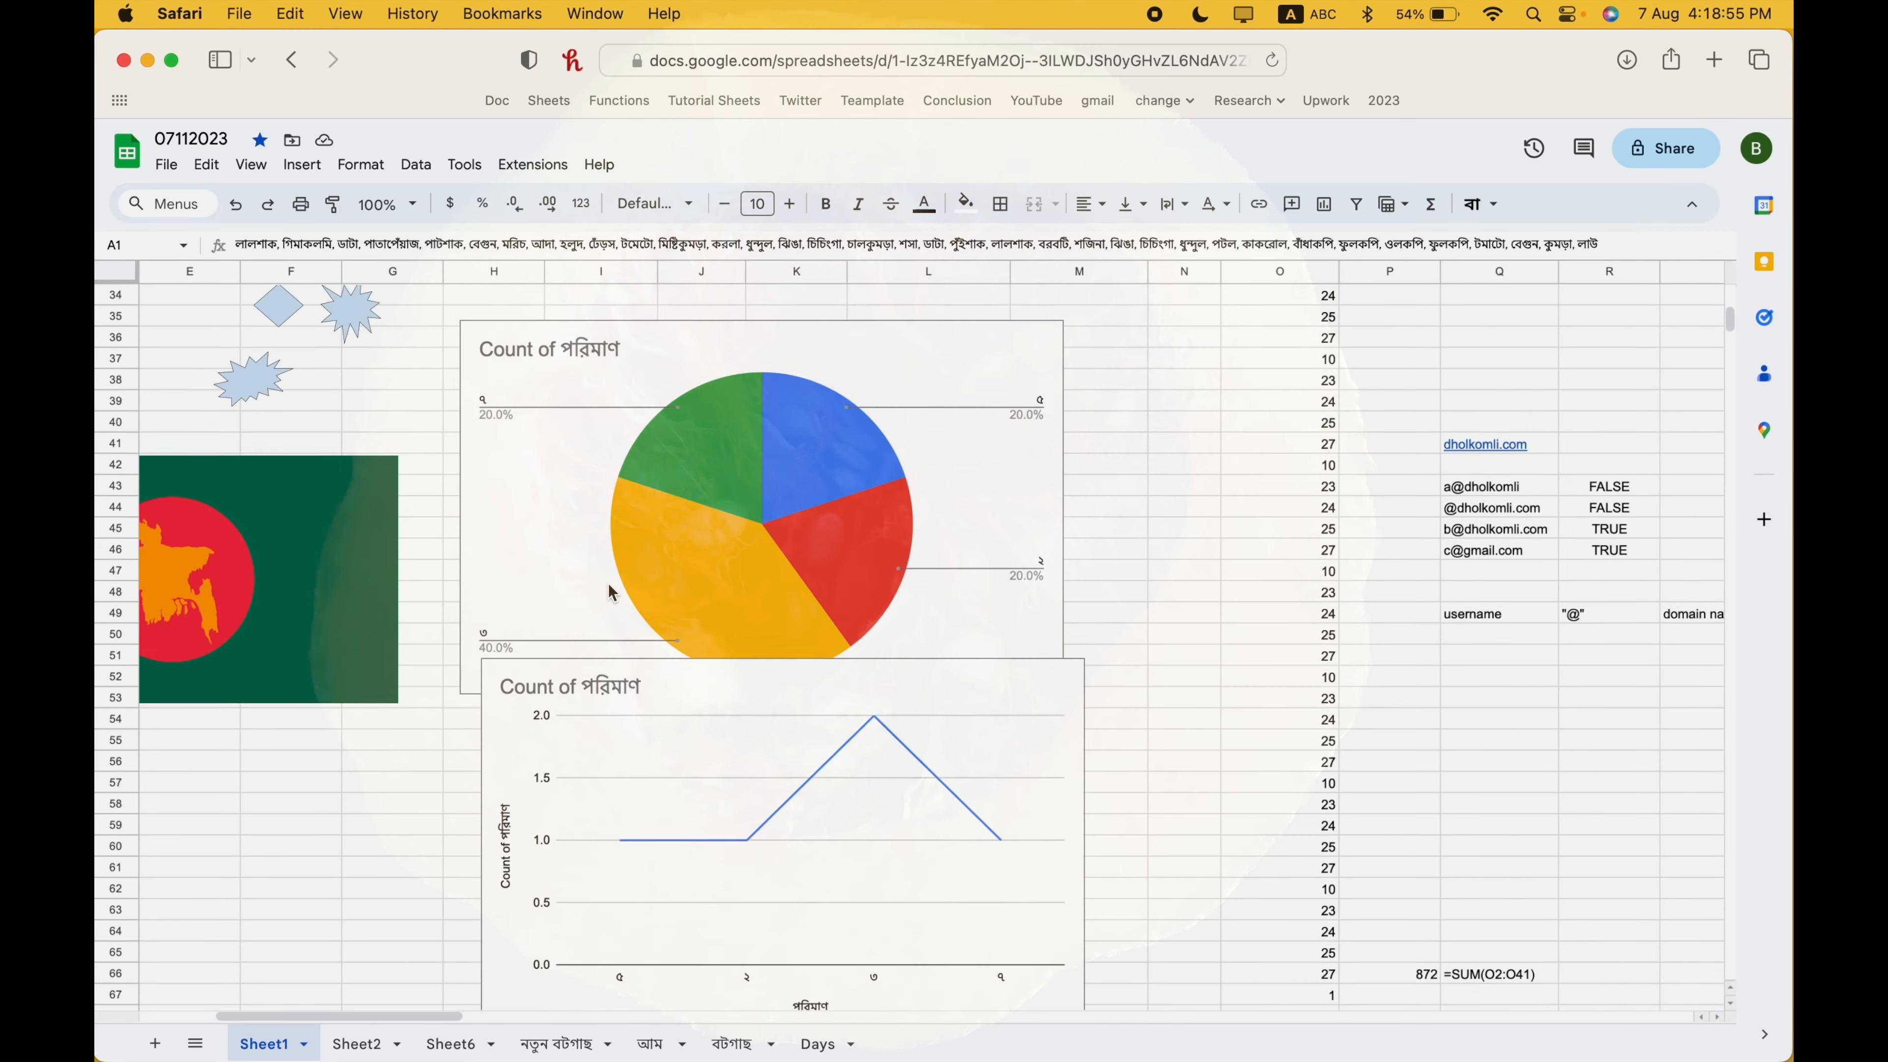
pyautogui.scroll(10, 610, 591)
pyautogui.scroll(5, 608, 591)
pyautogui.hscroll(20, 608, 592)
pyautogui.scroll(-5, 608, 585)
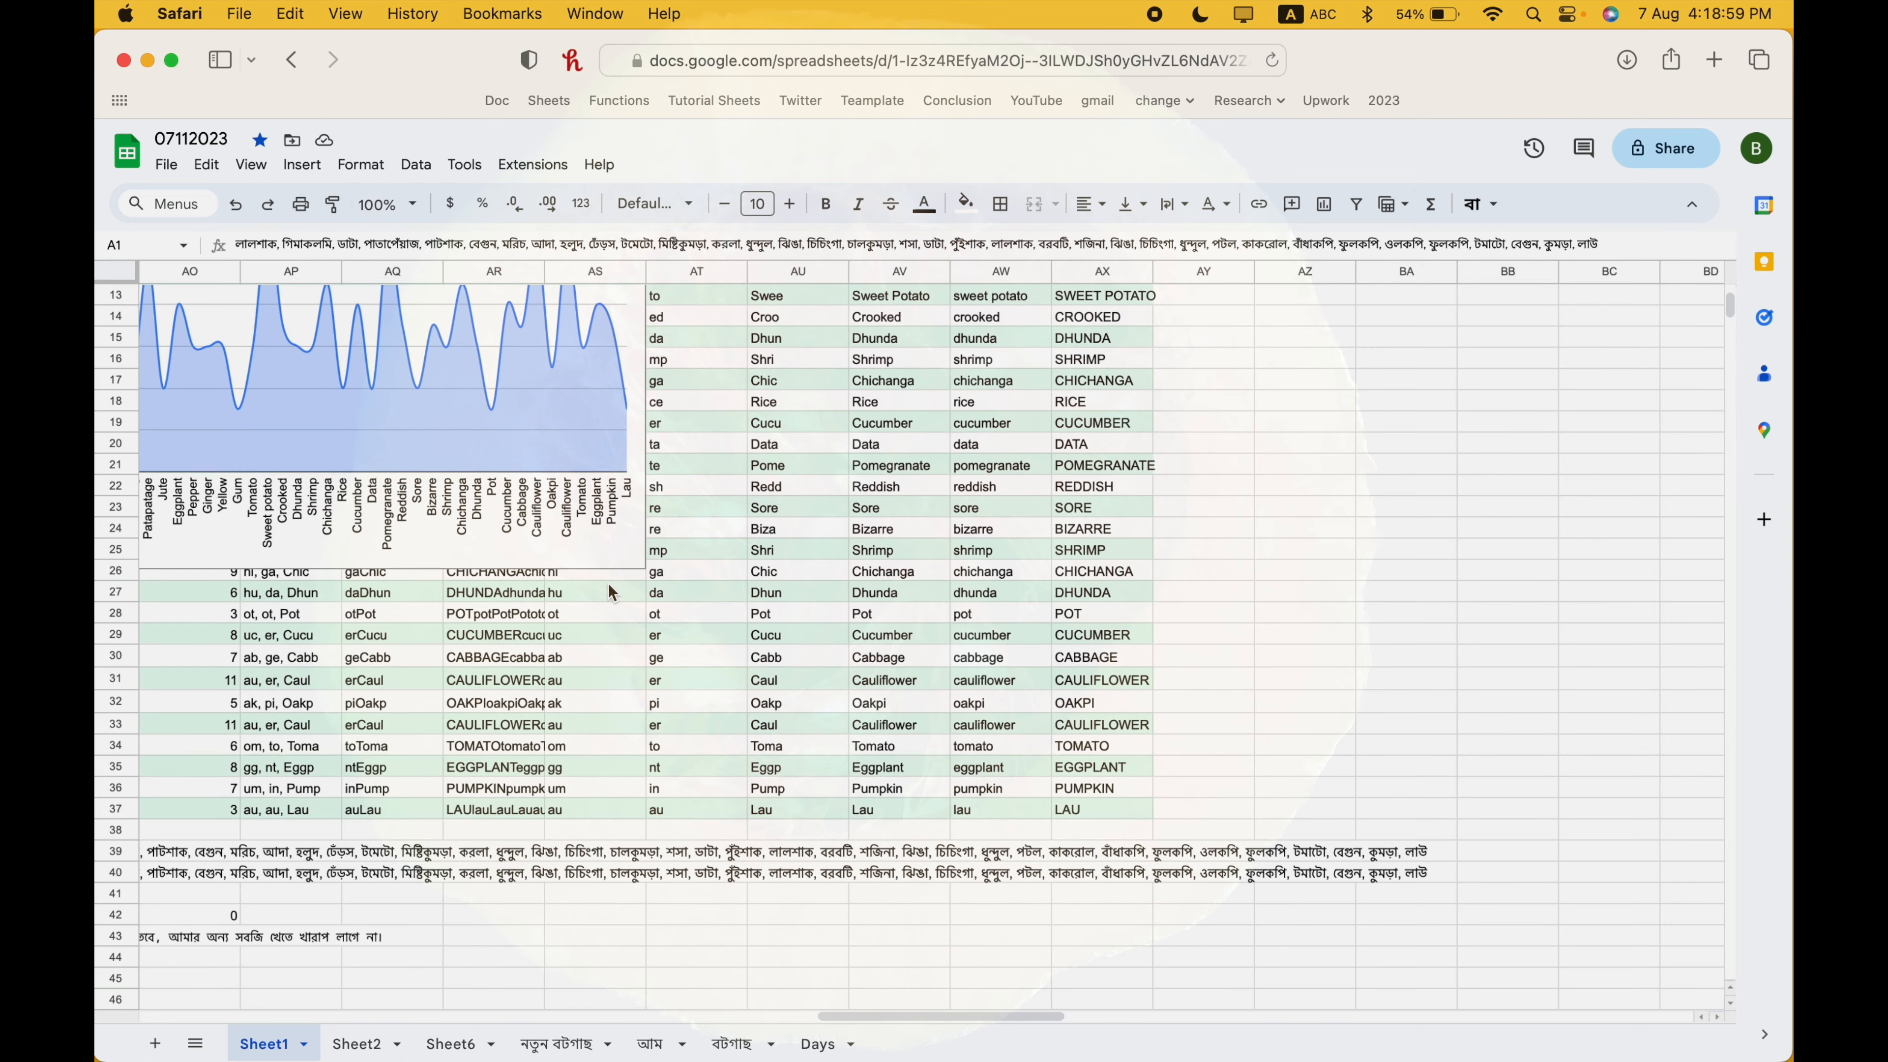
pyautogui.hscroll(-4, 608, 584)
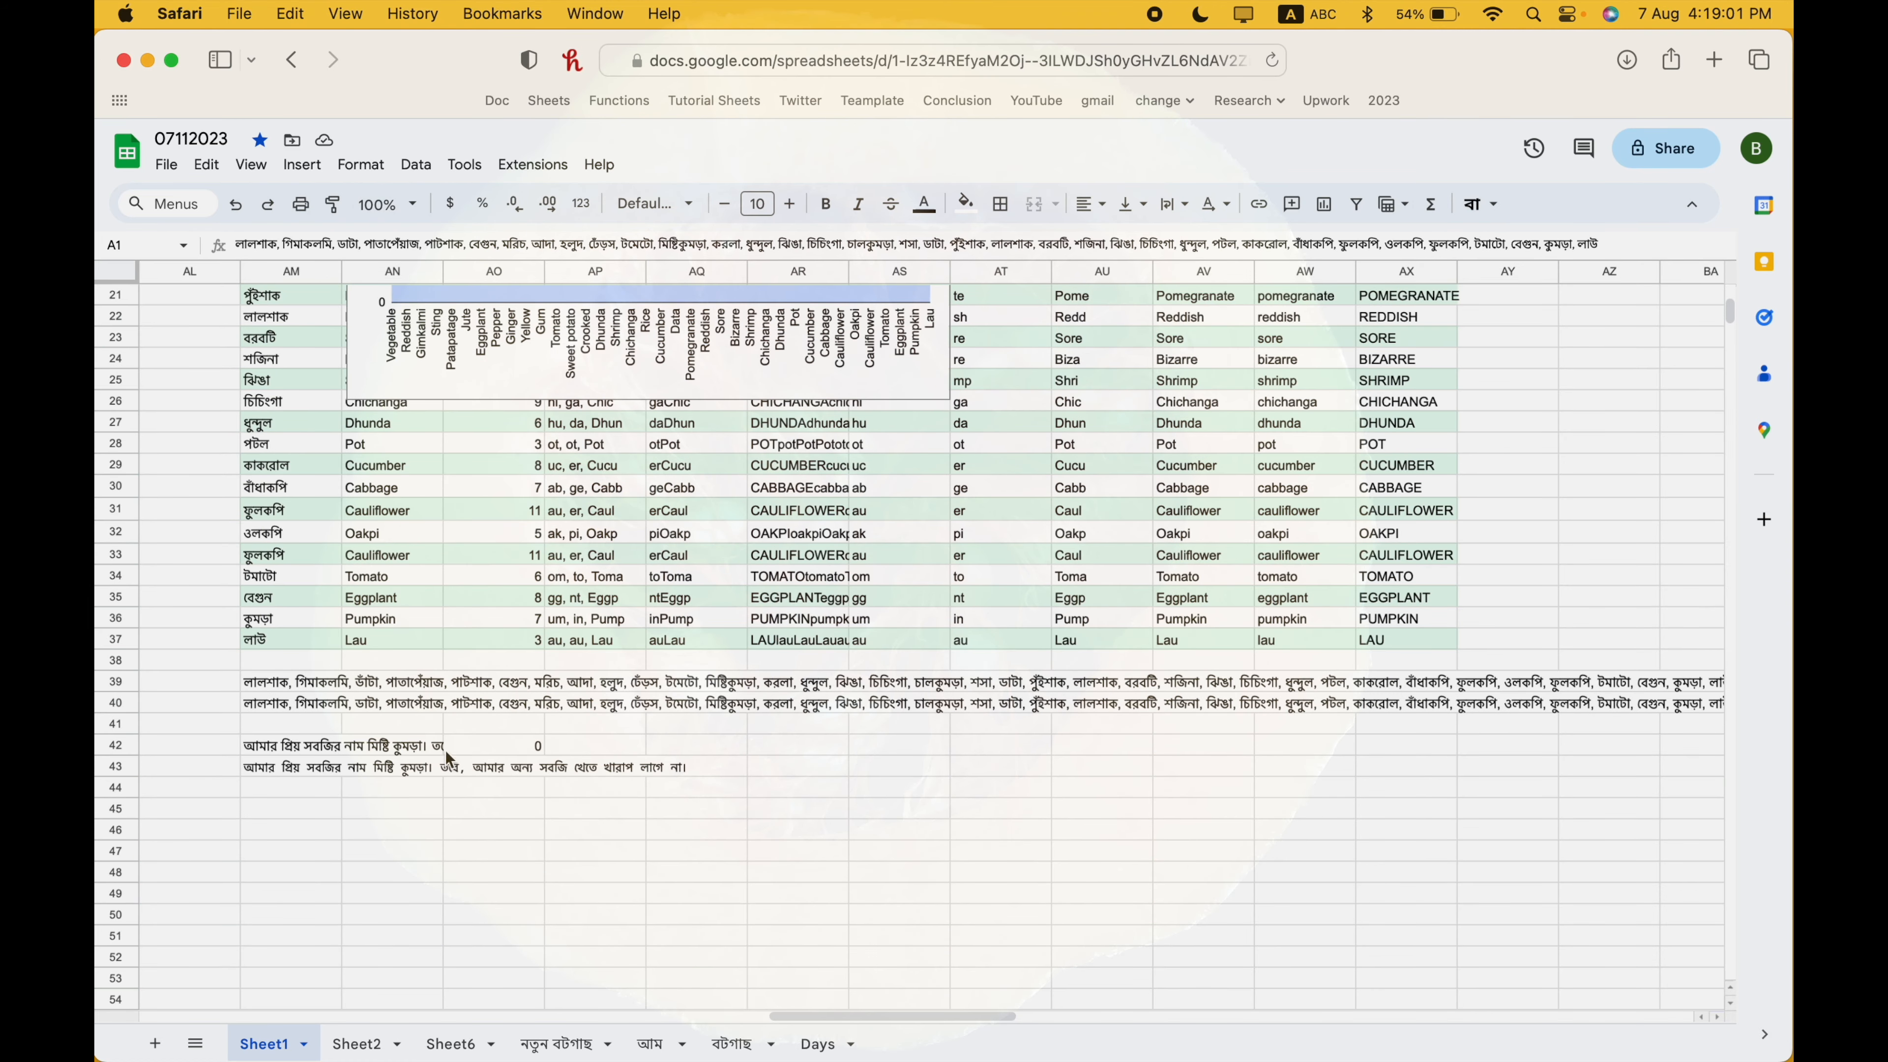
# - Check the contents of cells AN42 and AM42, and delete the LEN formula from cell AO42
pyautogui.click(422, 753)
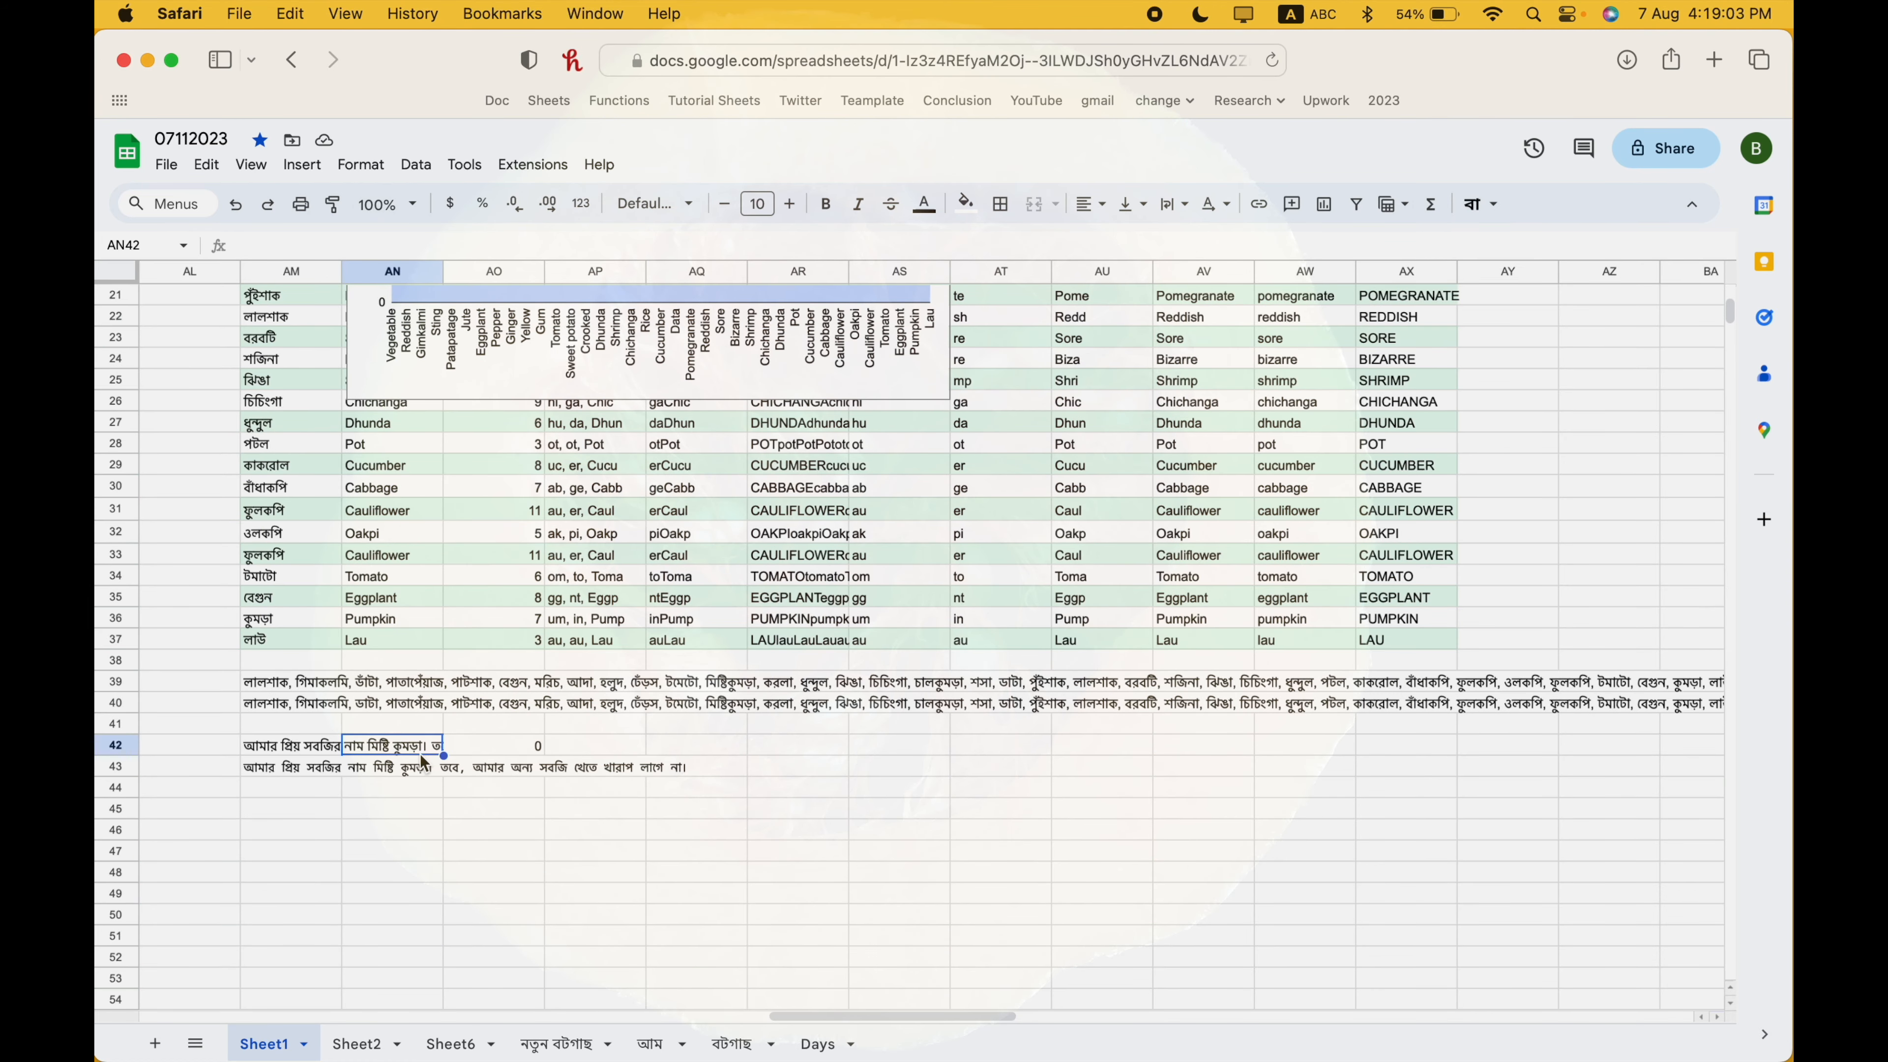
pyautogui.press('Left')
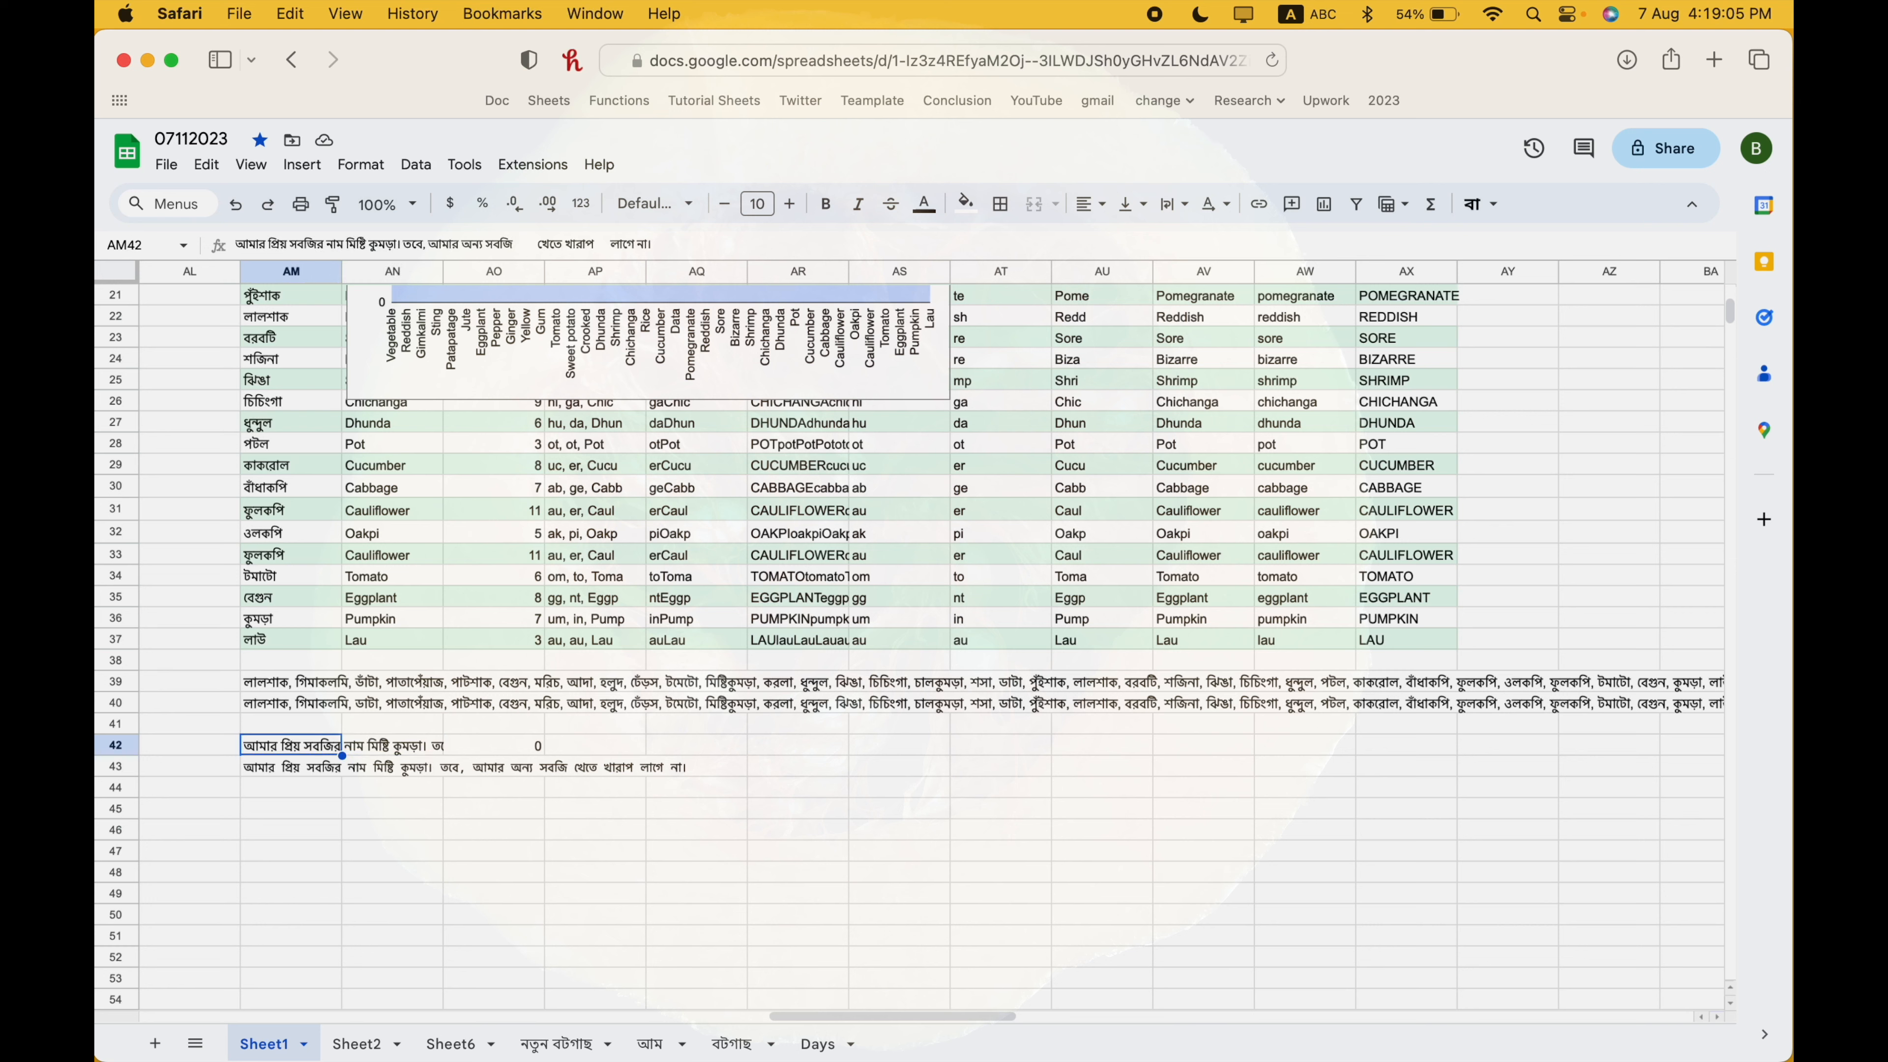
pyautogui.press('Right')
pyautogui.press('Right')
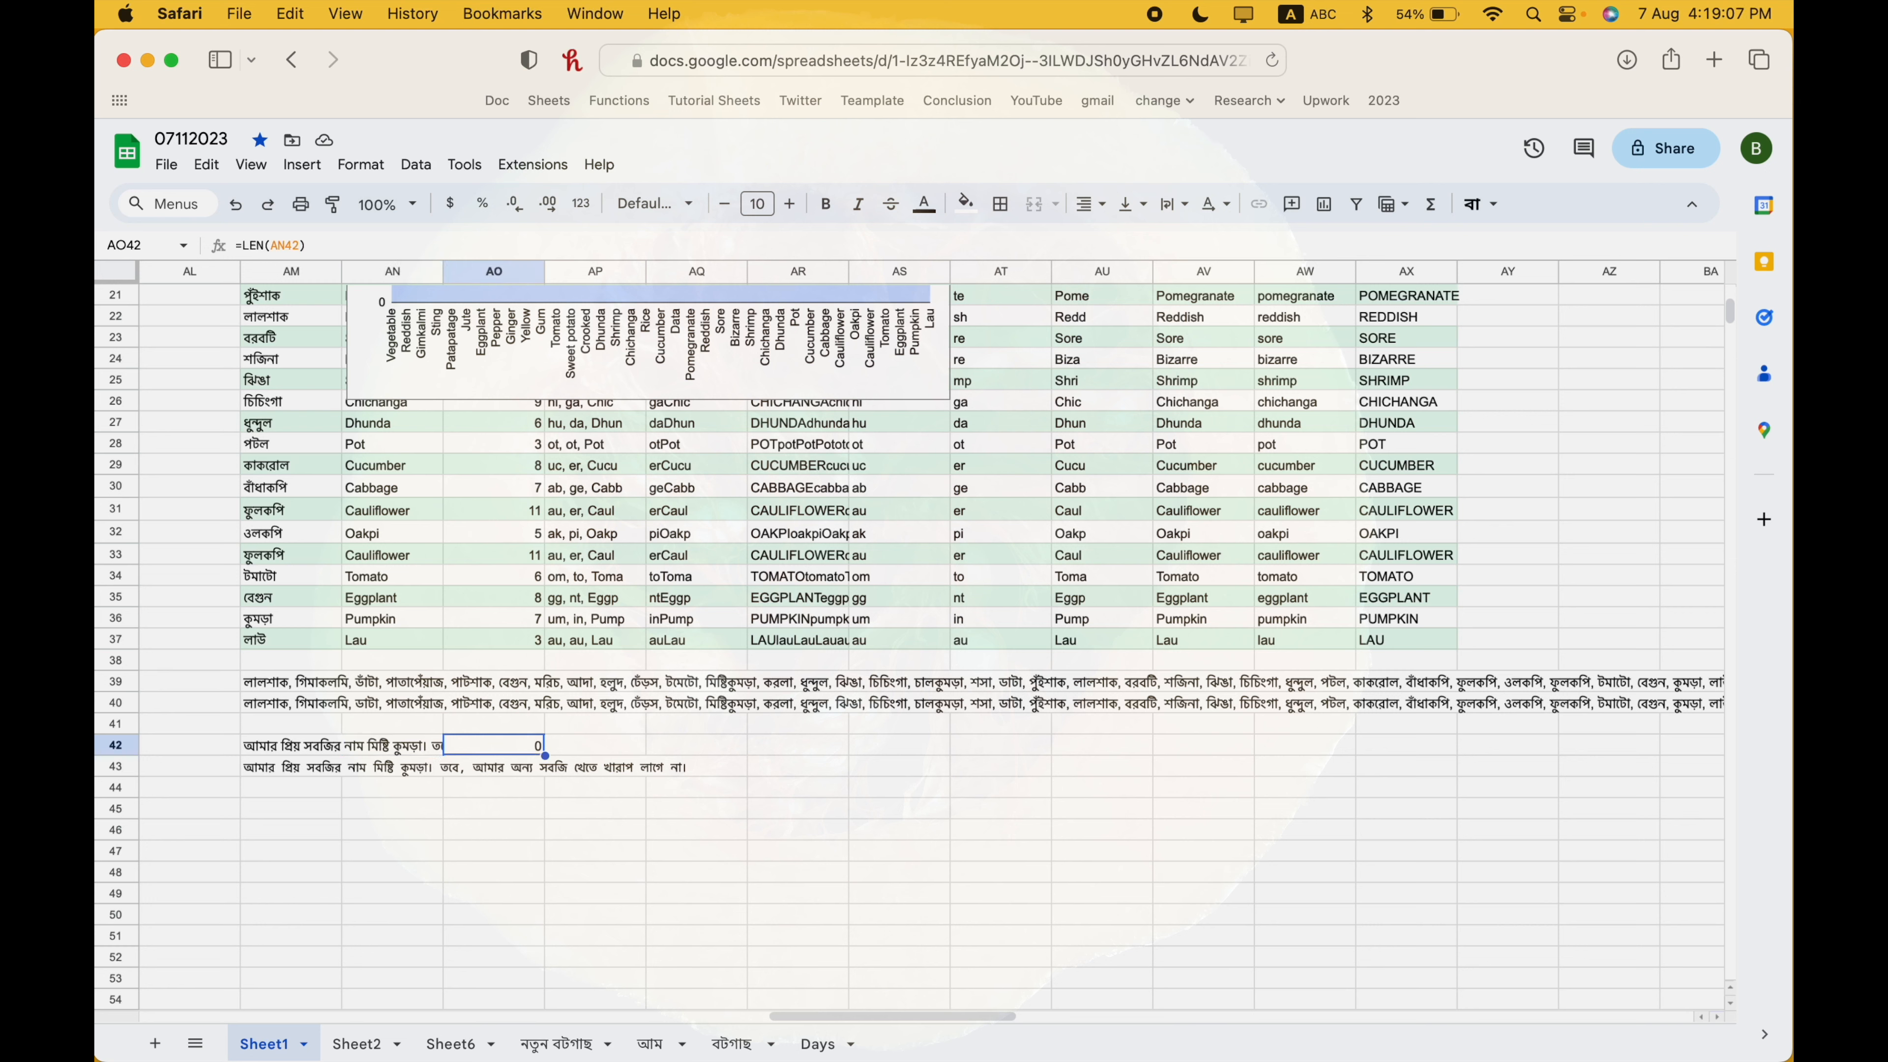
pyautogui.press('Delete')
# - Compare the original sentence in AM42 with the TRIM version in AM43
pyautogui.press('Down')
pyautogui.press('Left')
pyautogui.press('Left')
pyautogui.press('Right')
pyautogui.press('Left')
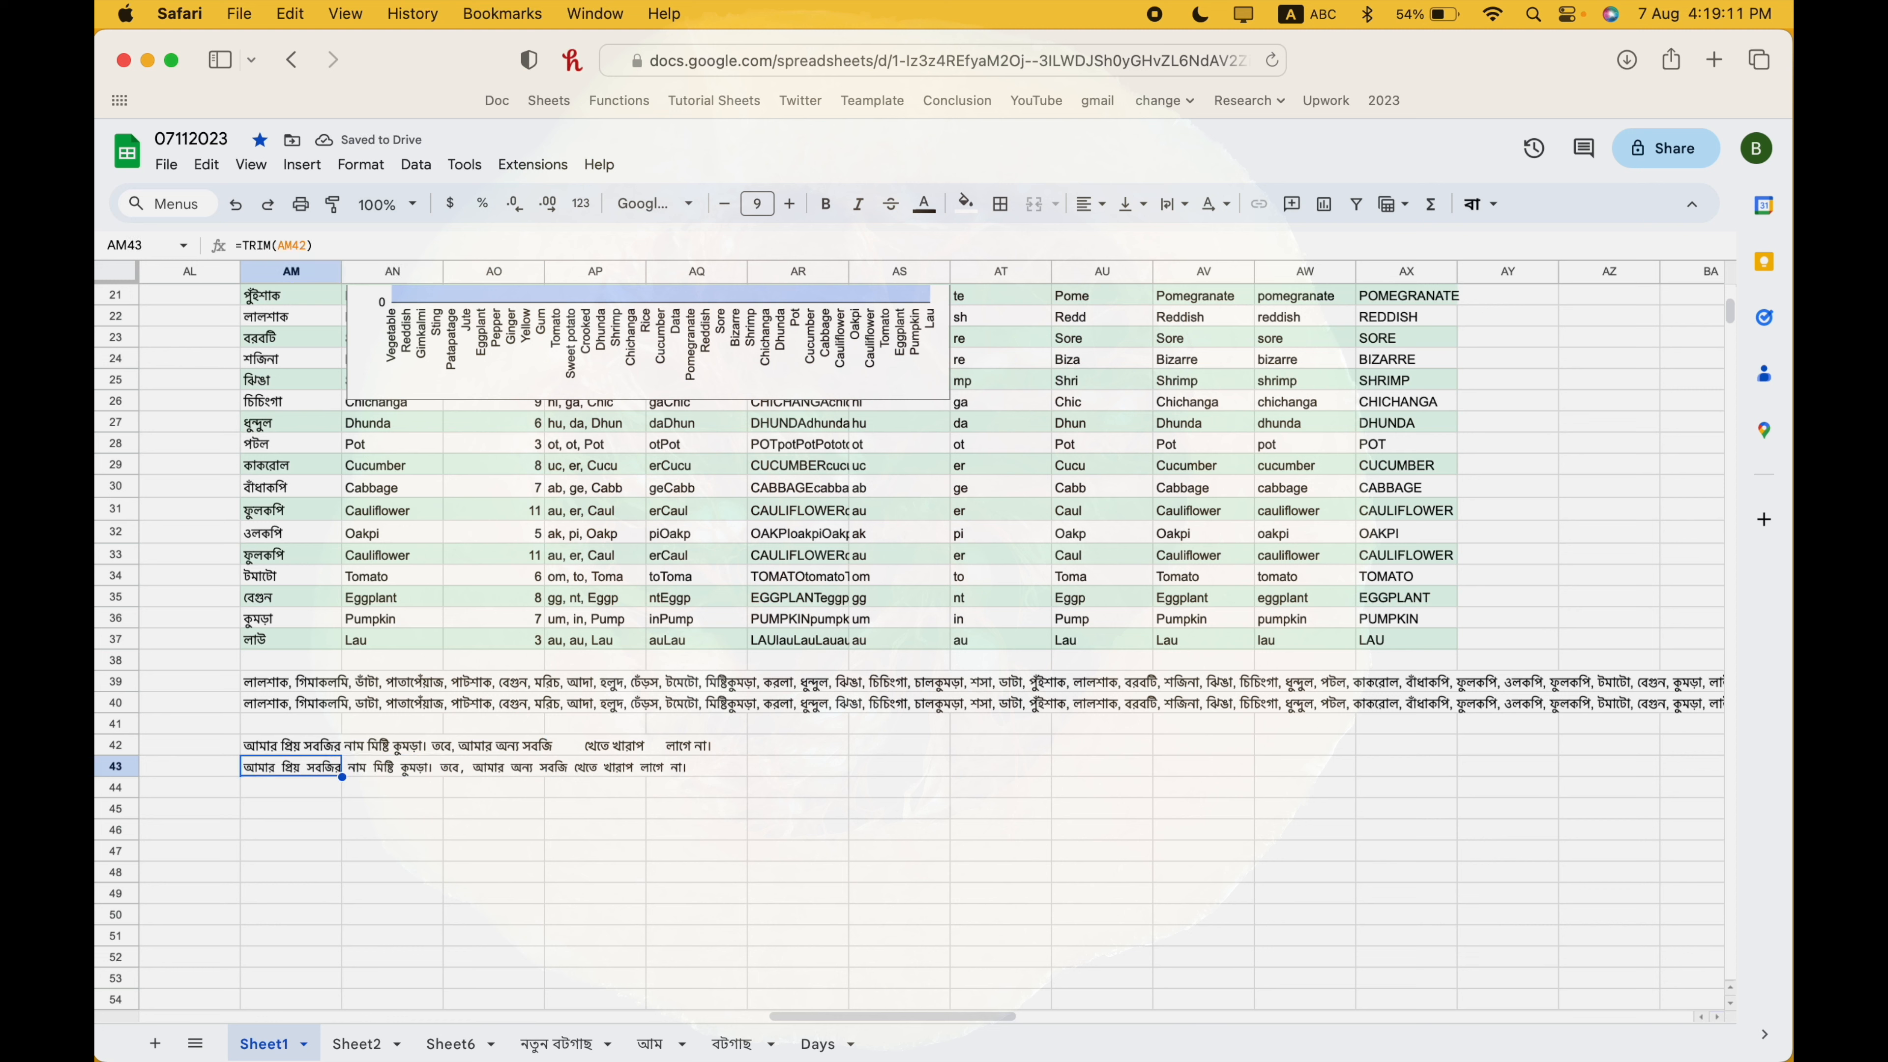
pyautogui.press('Up')
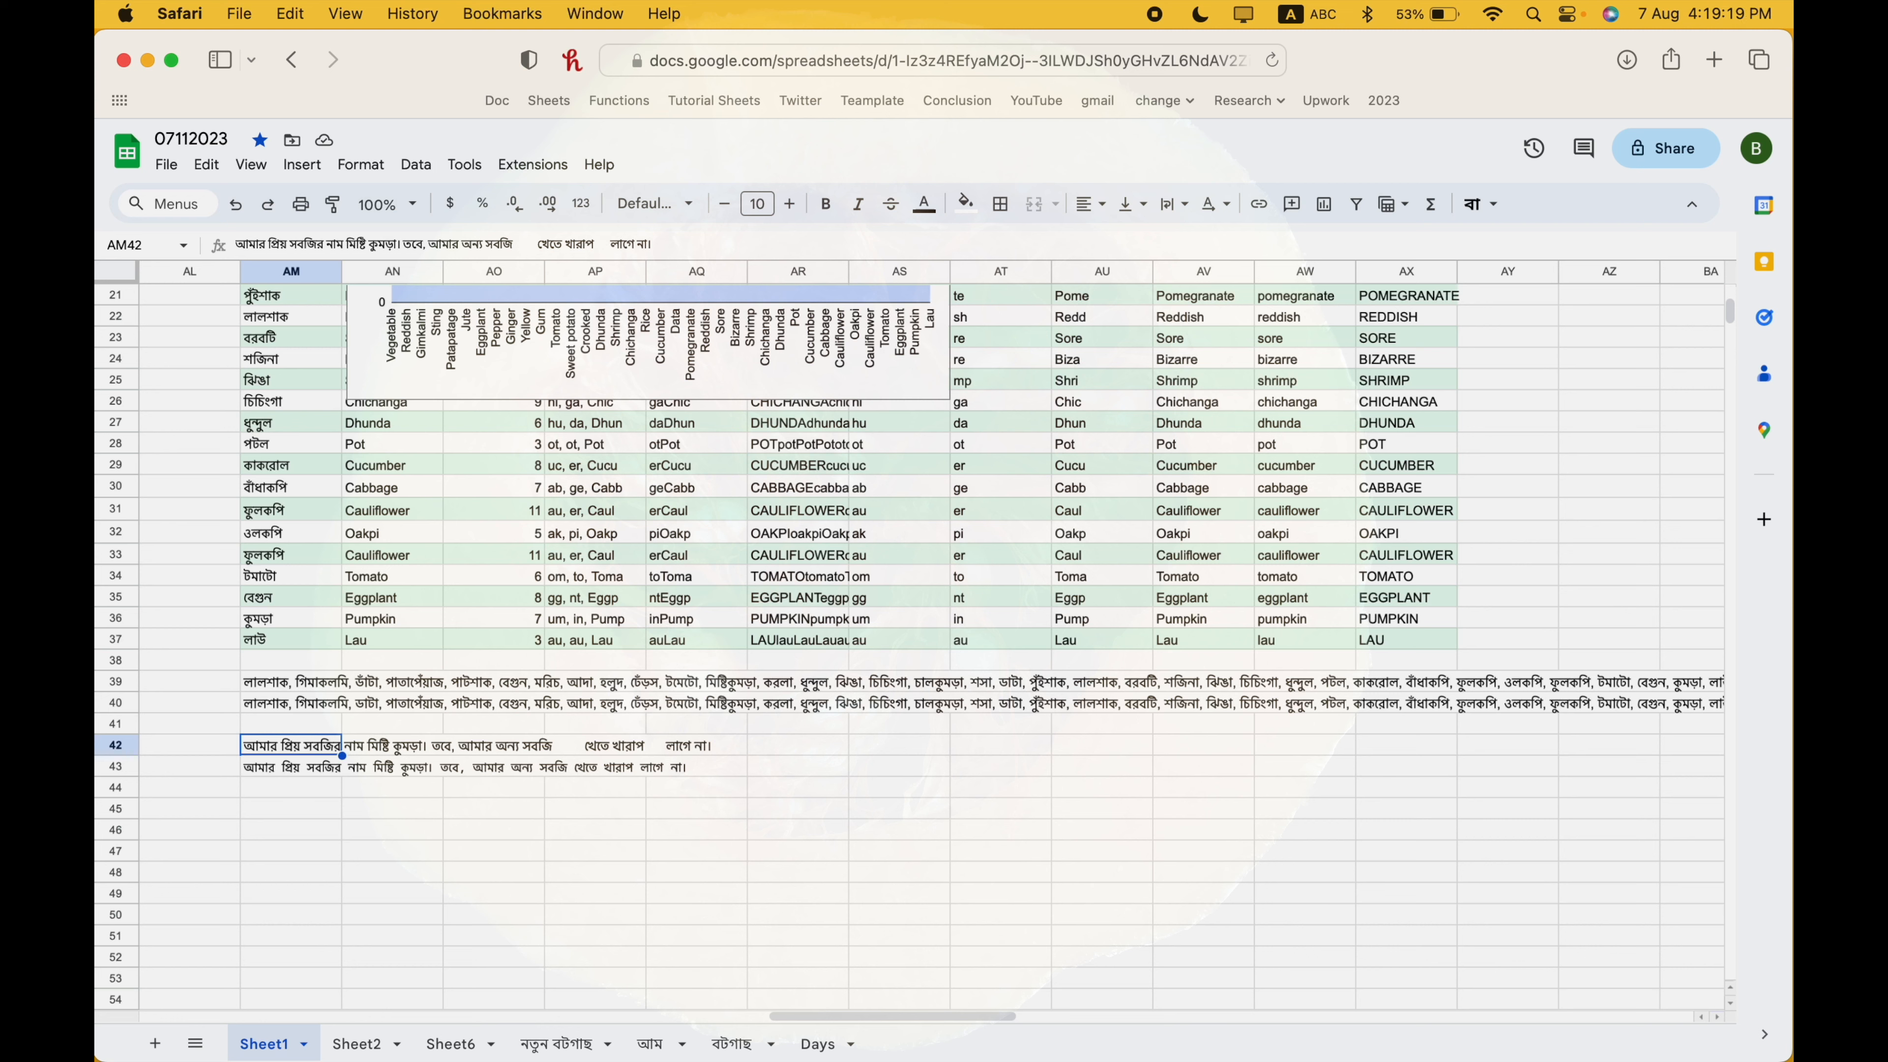
pyautogui.press('Down')
# - Enter the Bengali text আমার প্রিয় মিষ্টি কুমড়া in cell AM44 using the Avro Keyboard input source
pyautogui.press('Down')
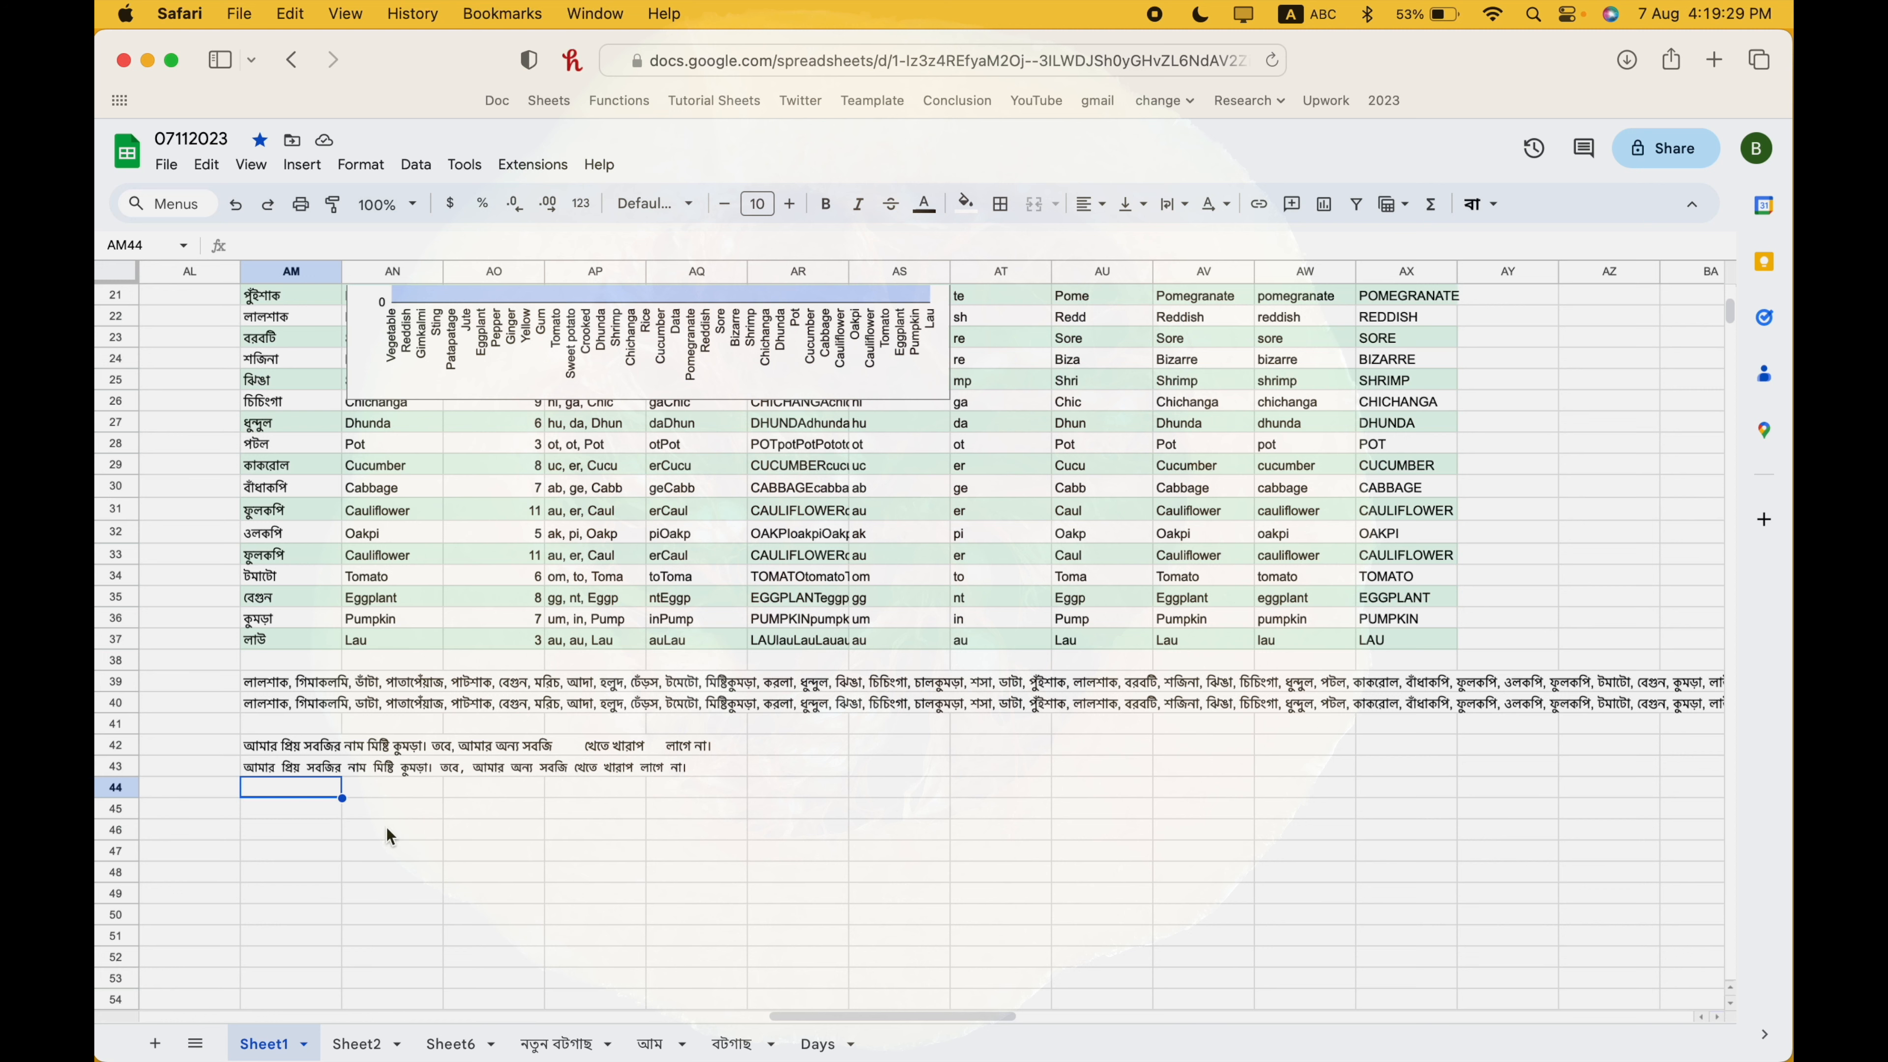
pyautogui.hotkey('ctrl', 'space')
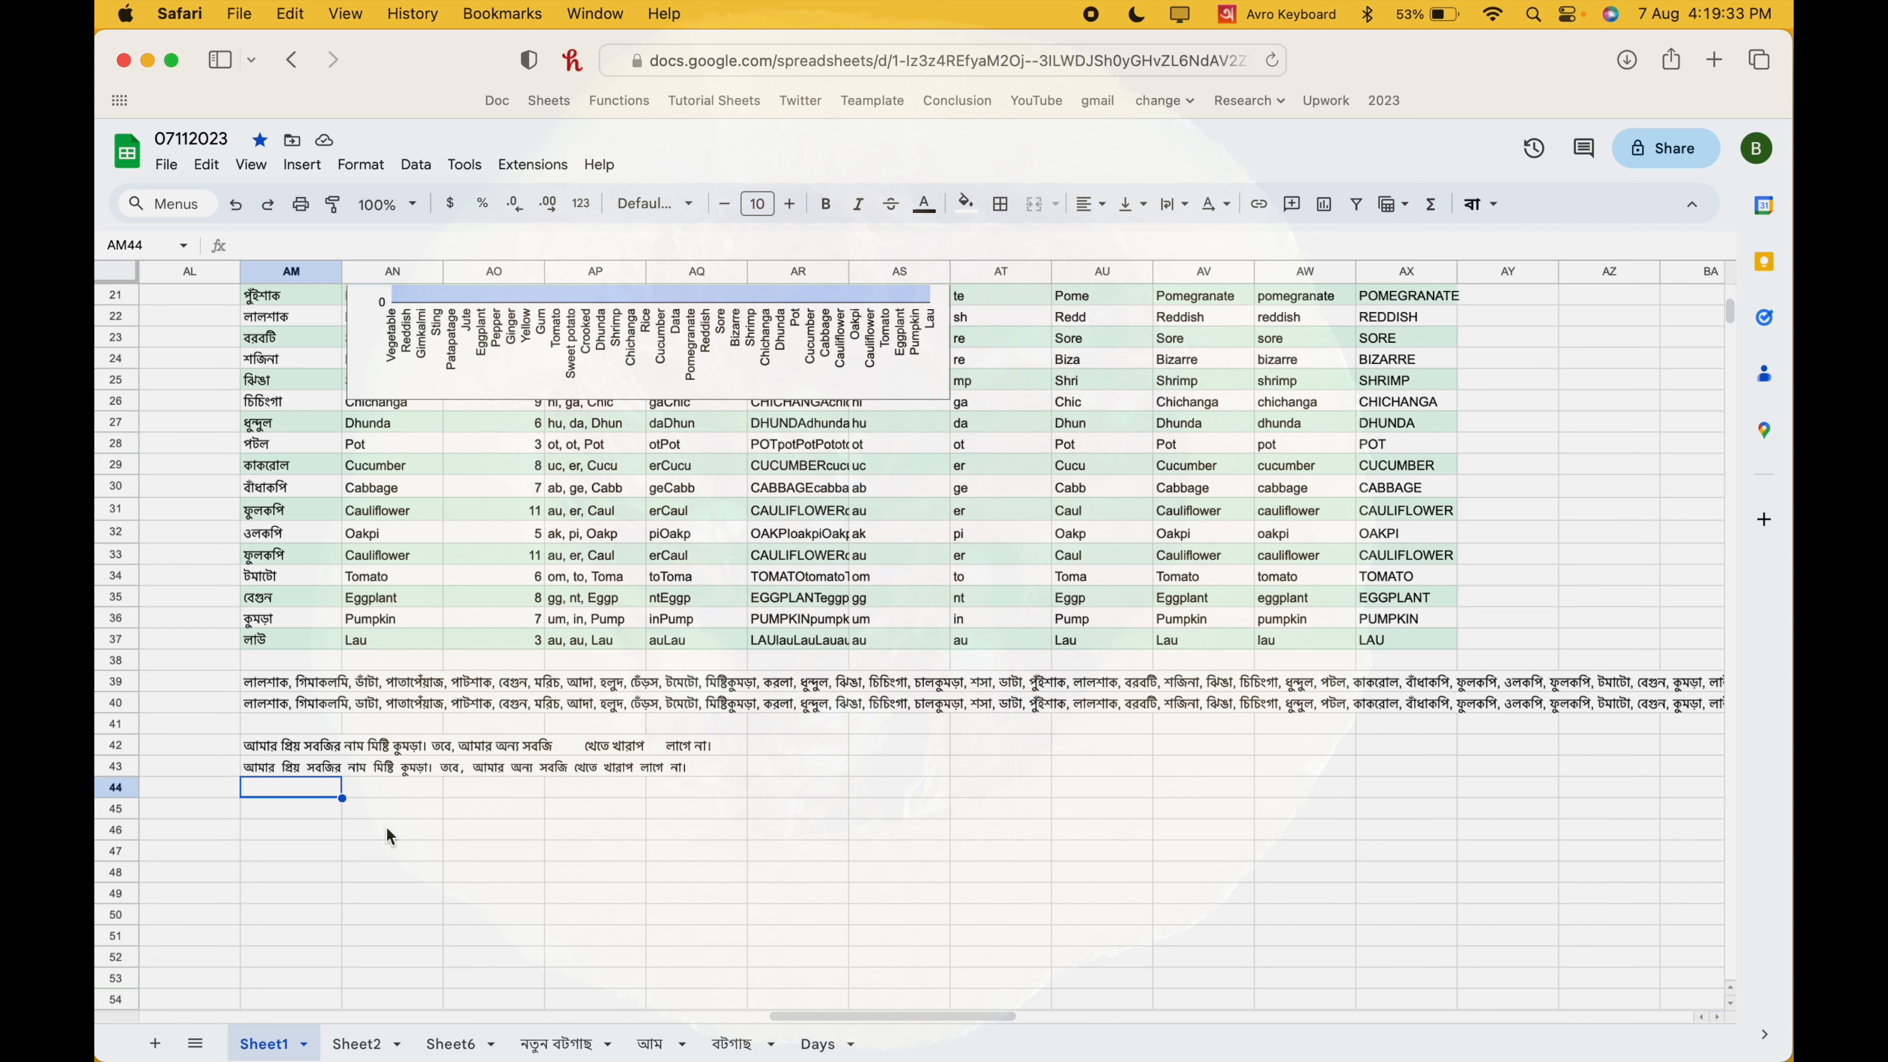
pyautogui.write('amar')
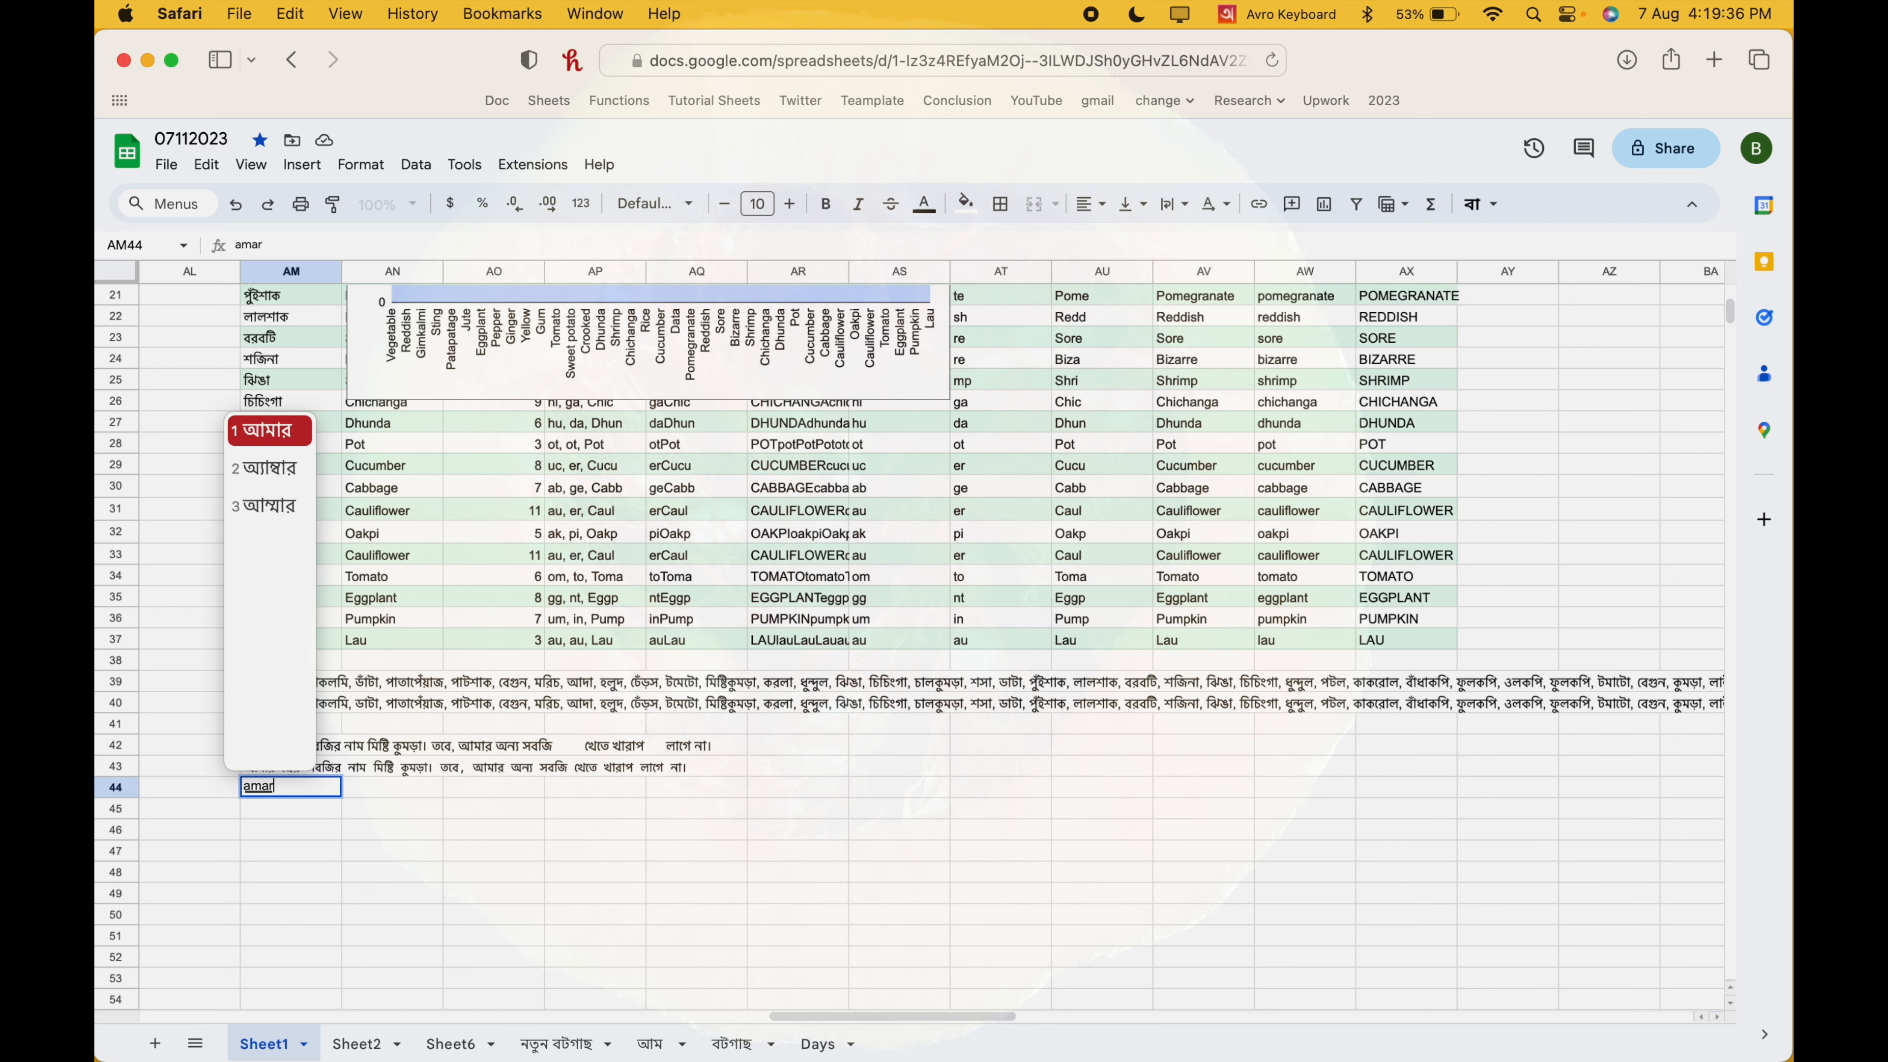
pyautogui.press('space')
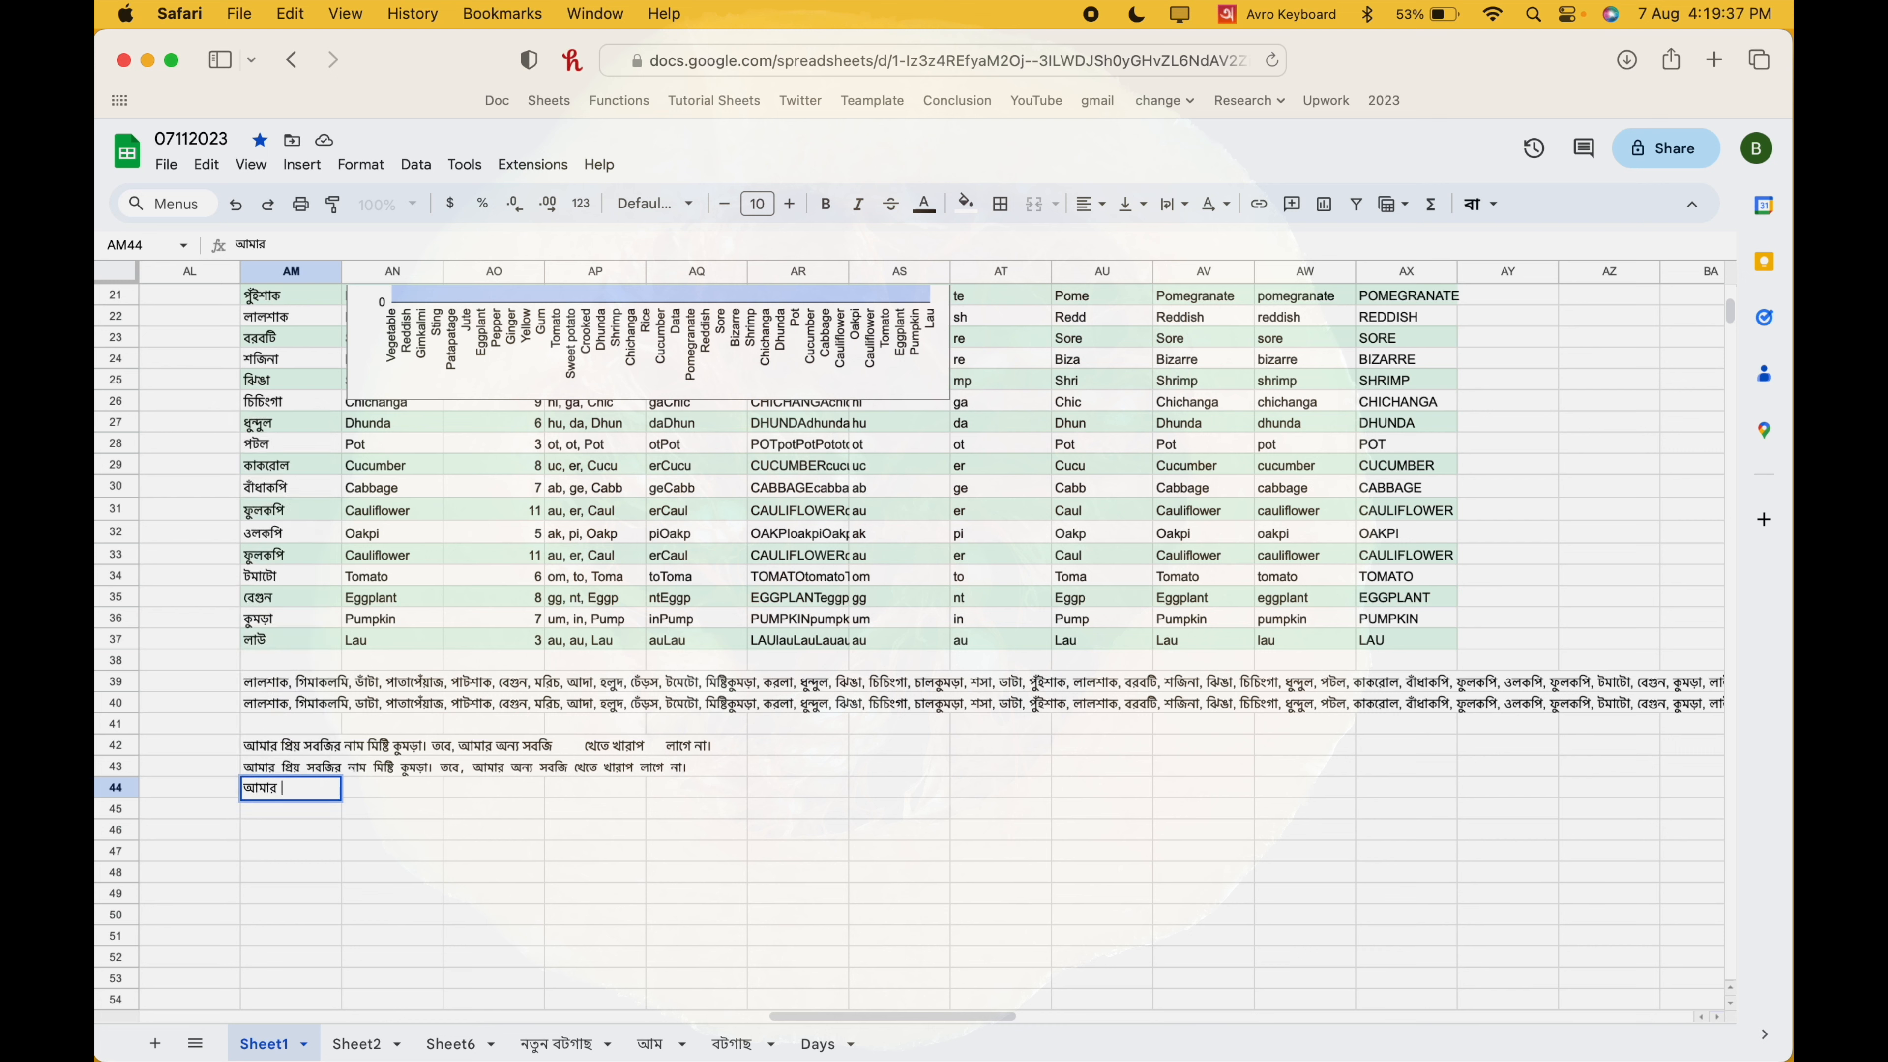
pyautogui.write('pri')
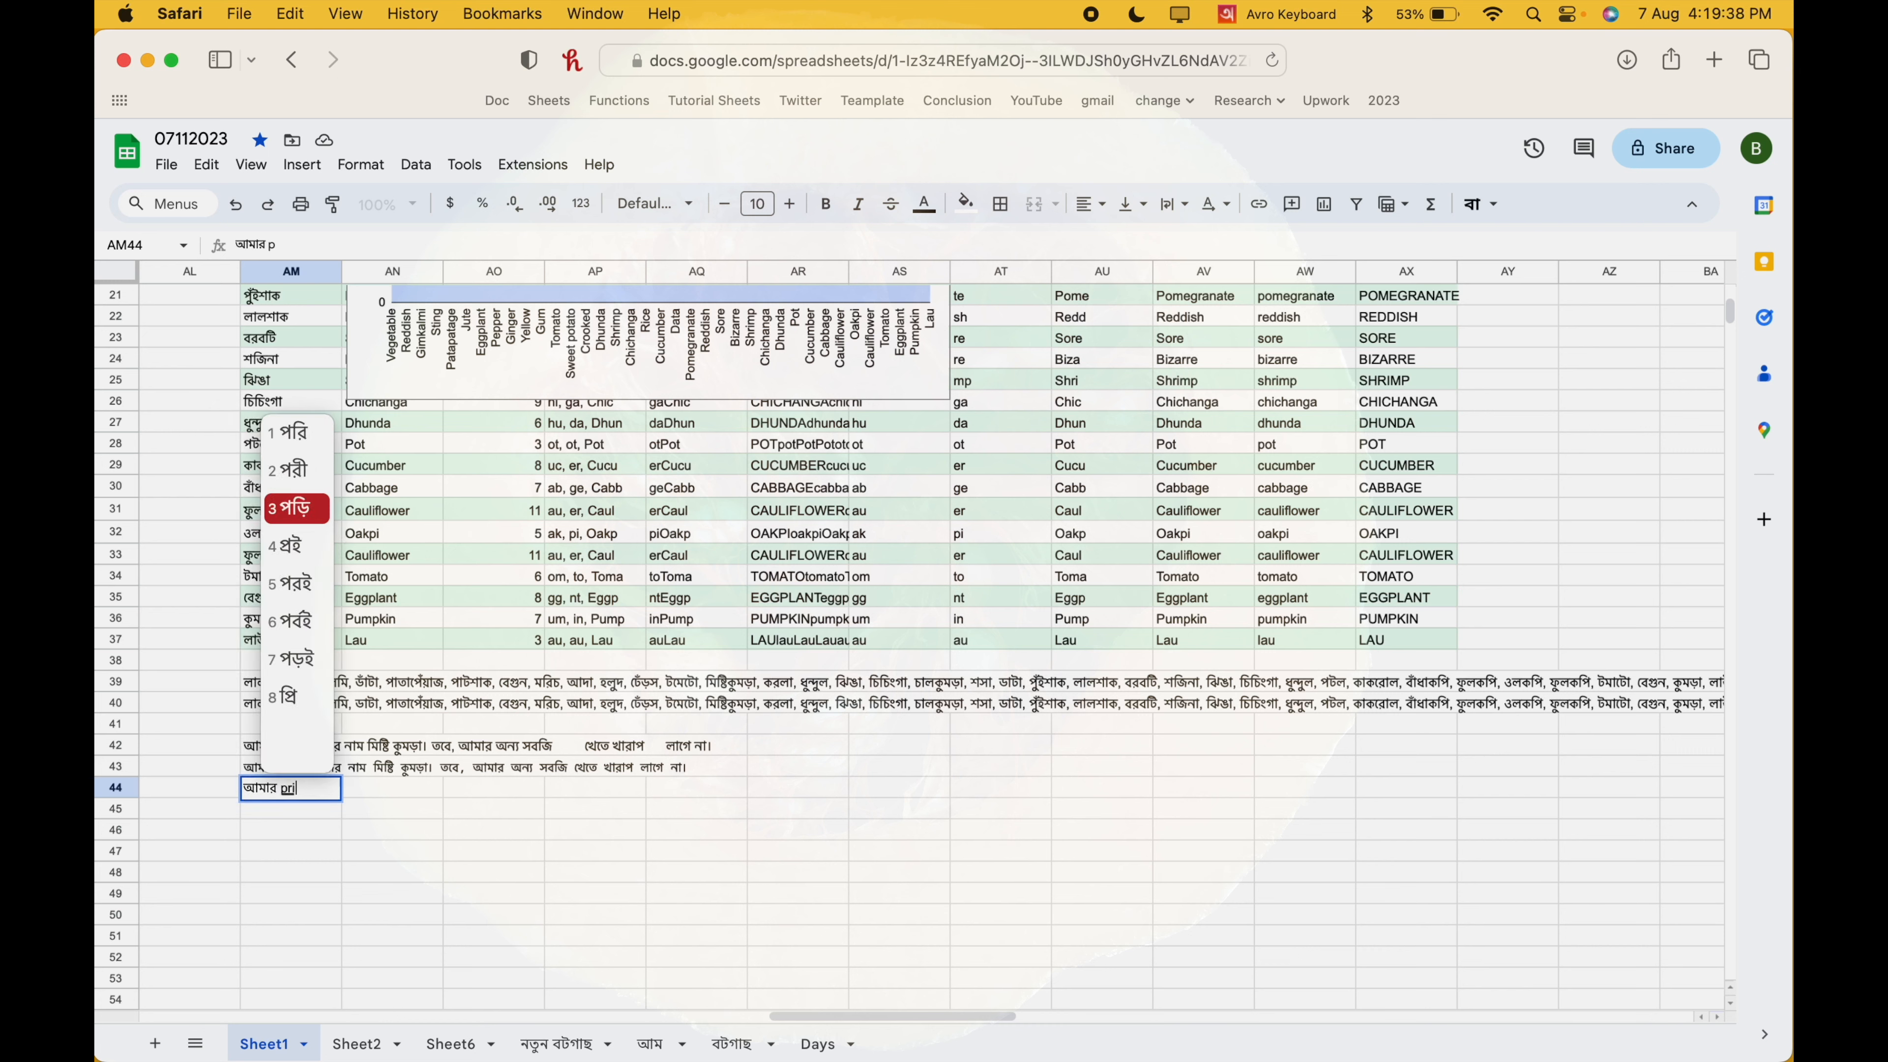
pyautogui.write('yo mishti ')
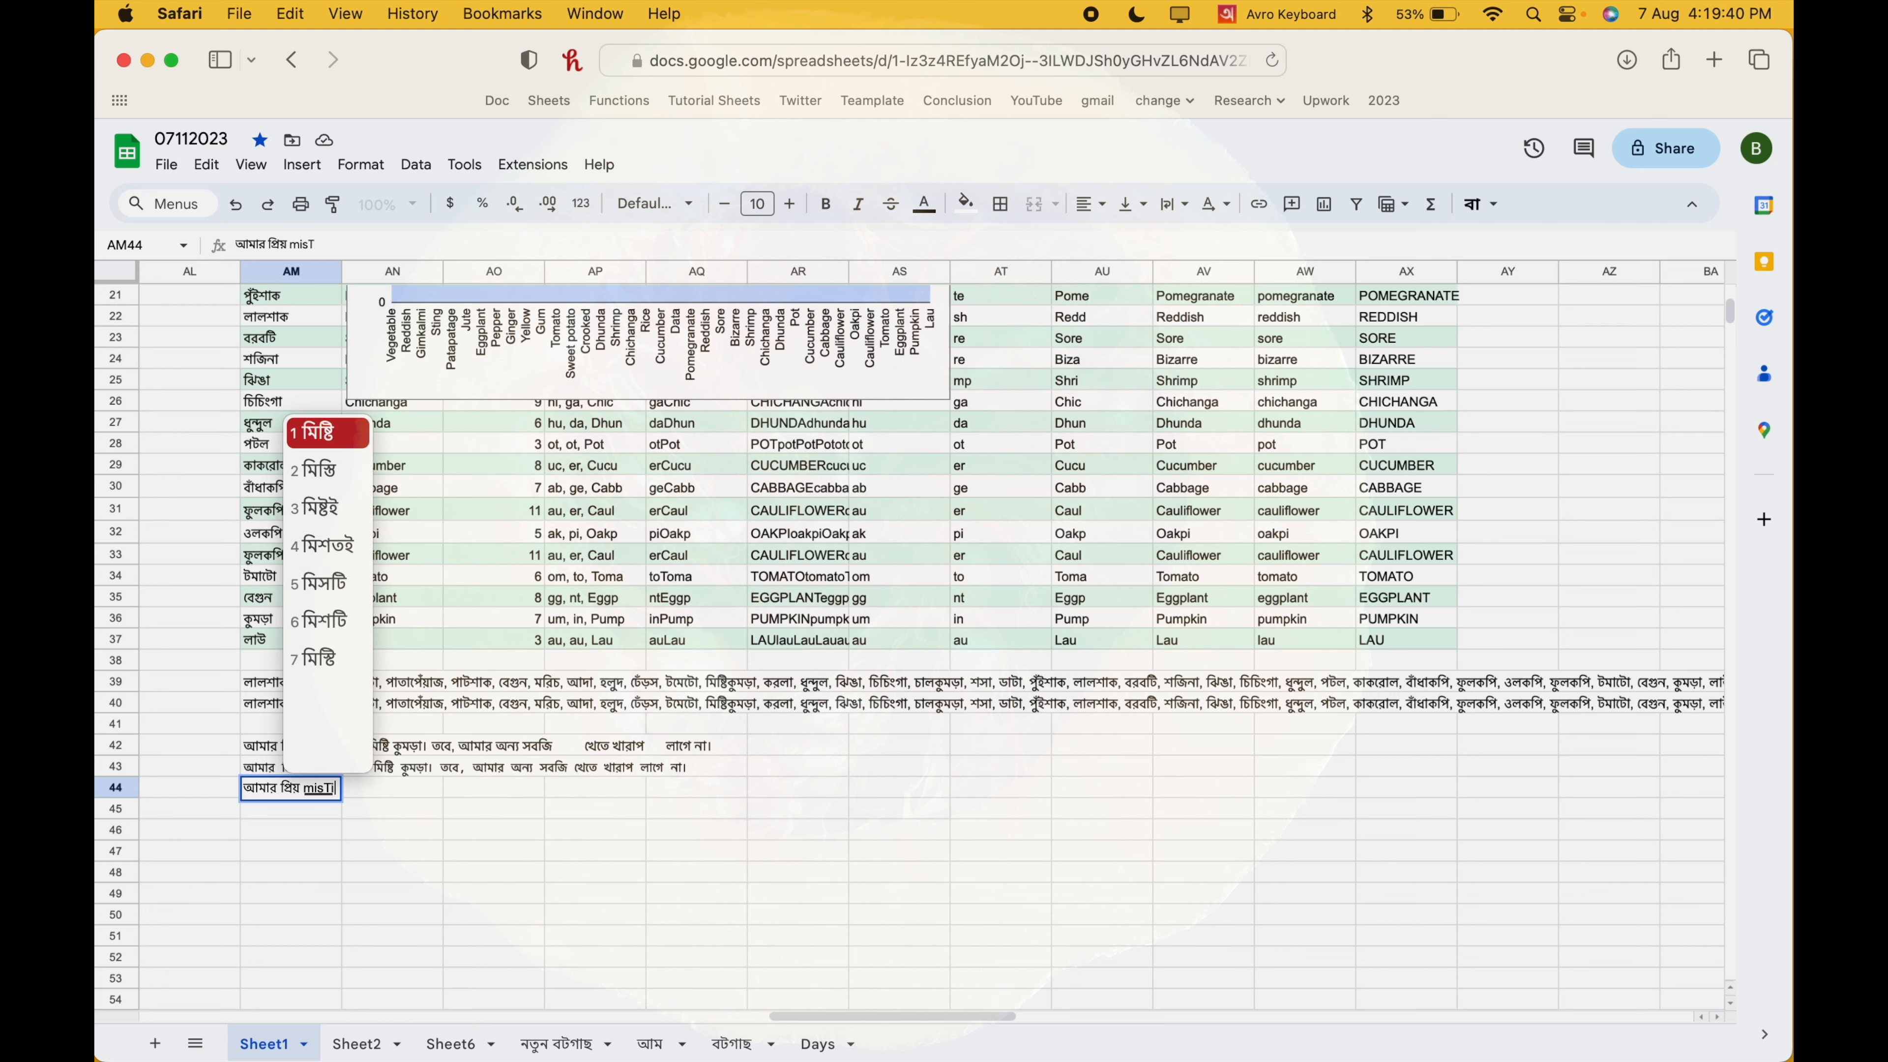
pyautogui.write('kuma')
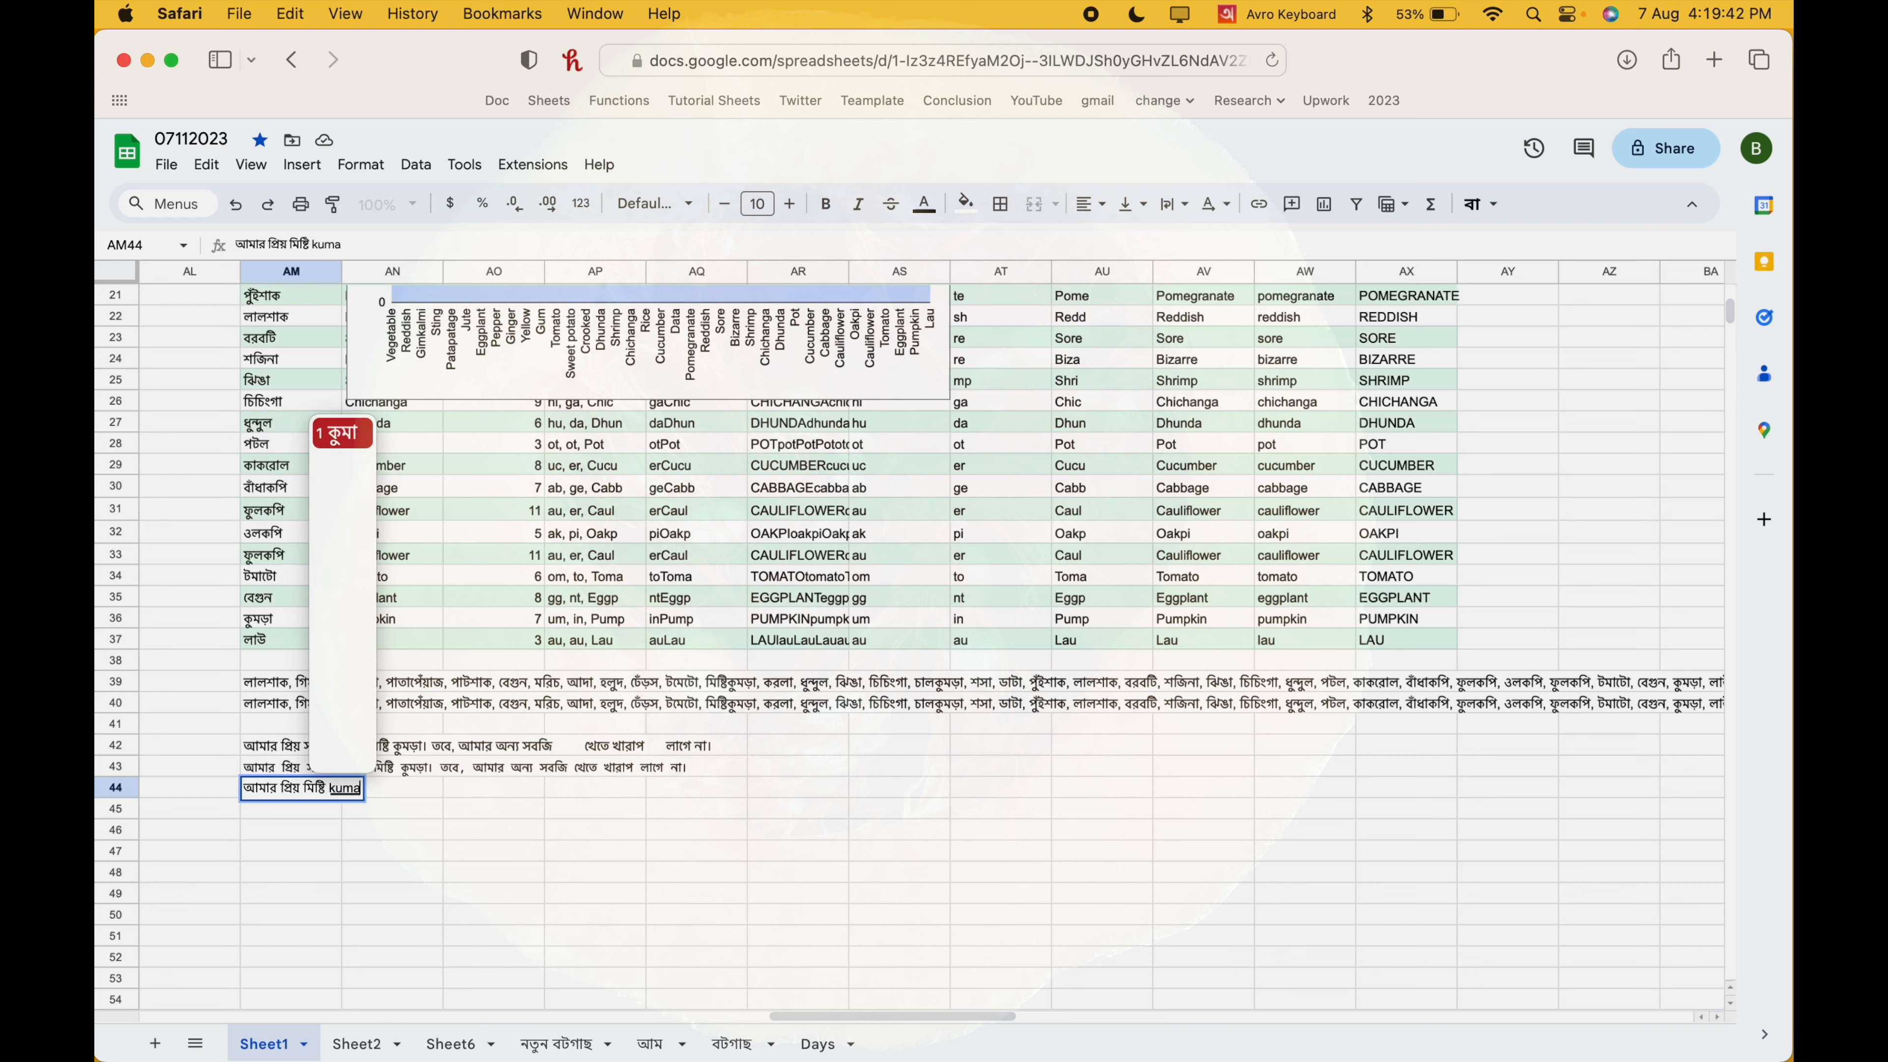
pyautogui.press('BackSpace')
pyautogui.write('ra')
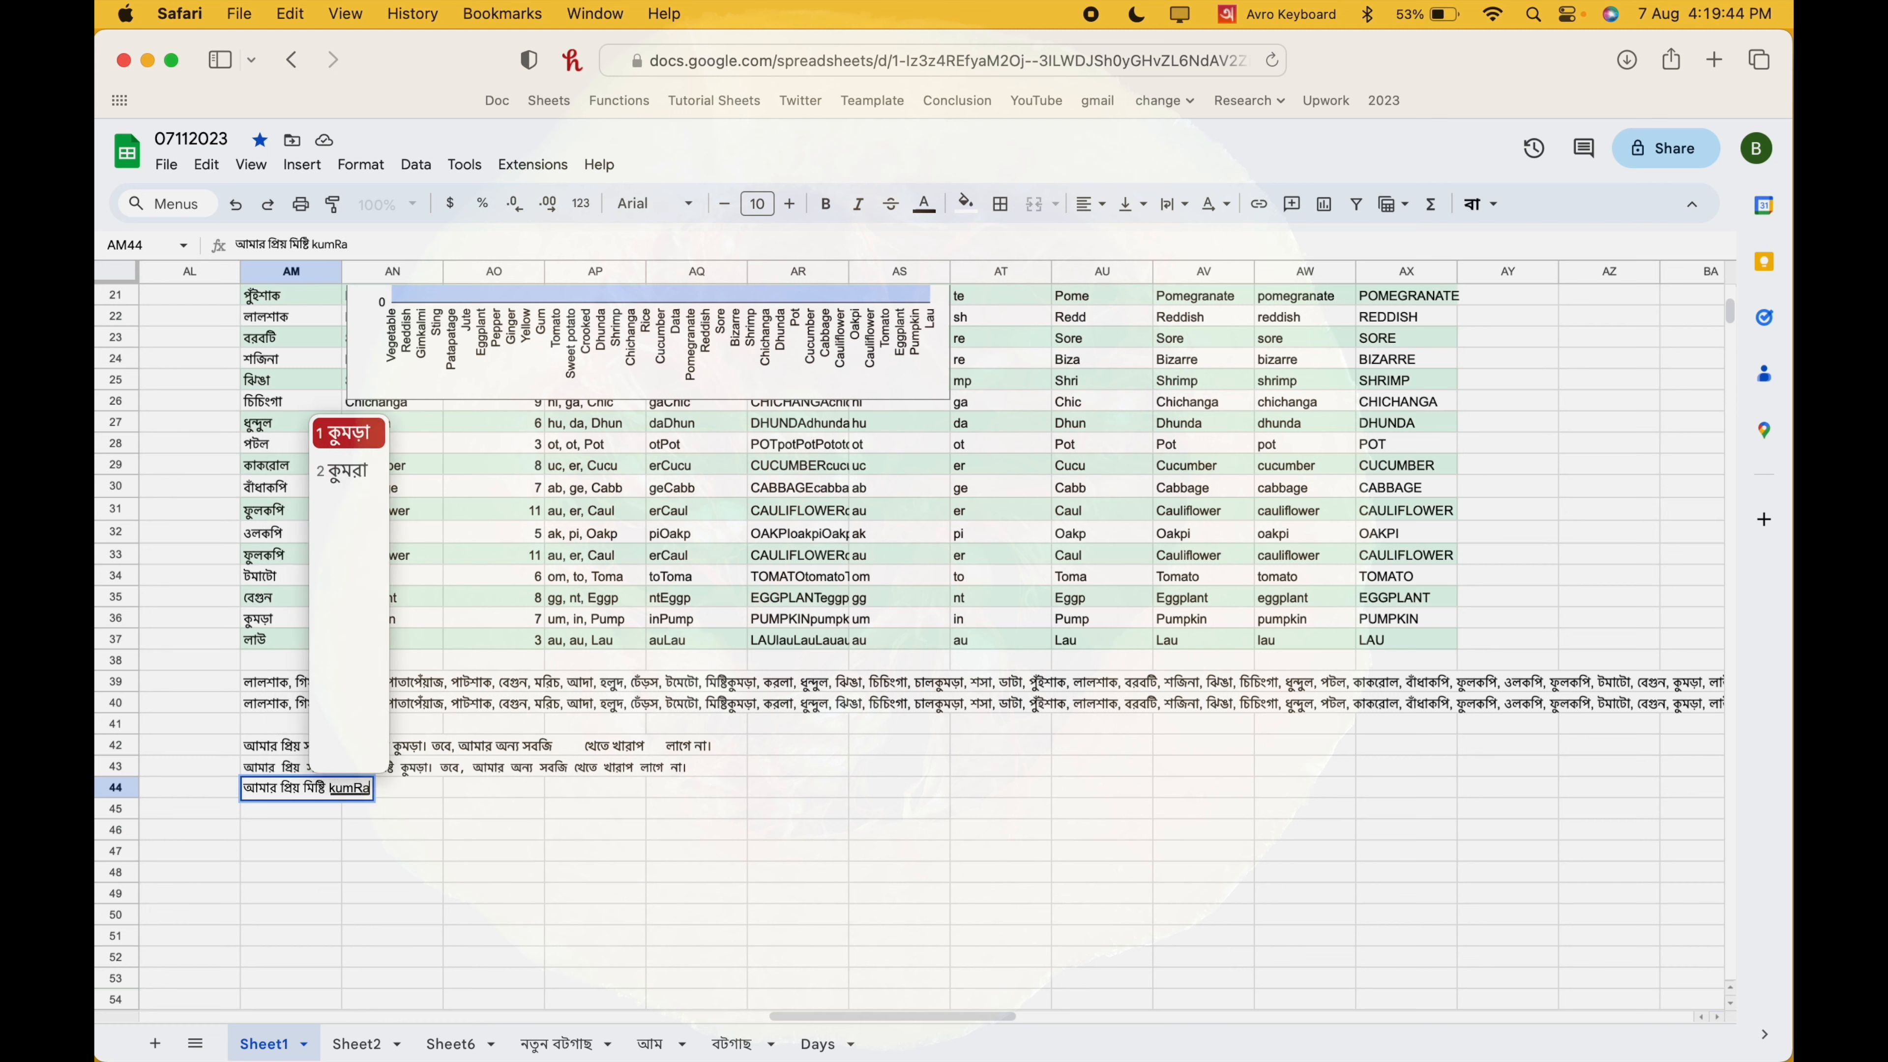
pyautogui.press('Tab')
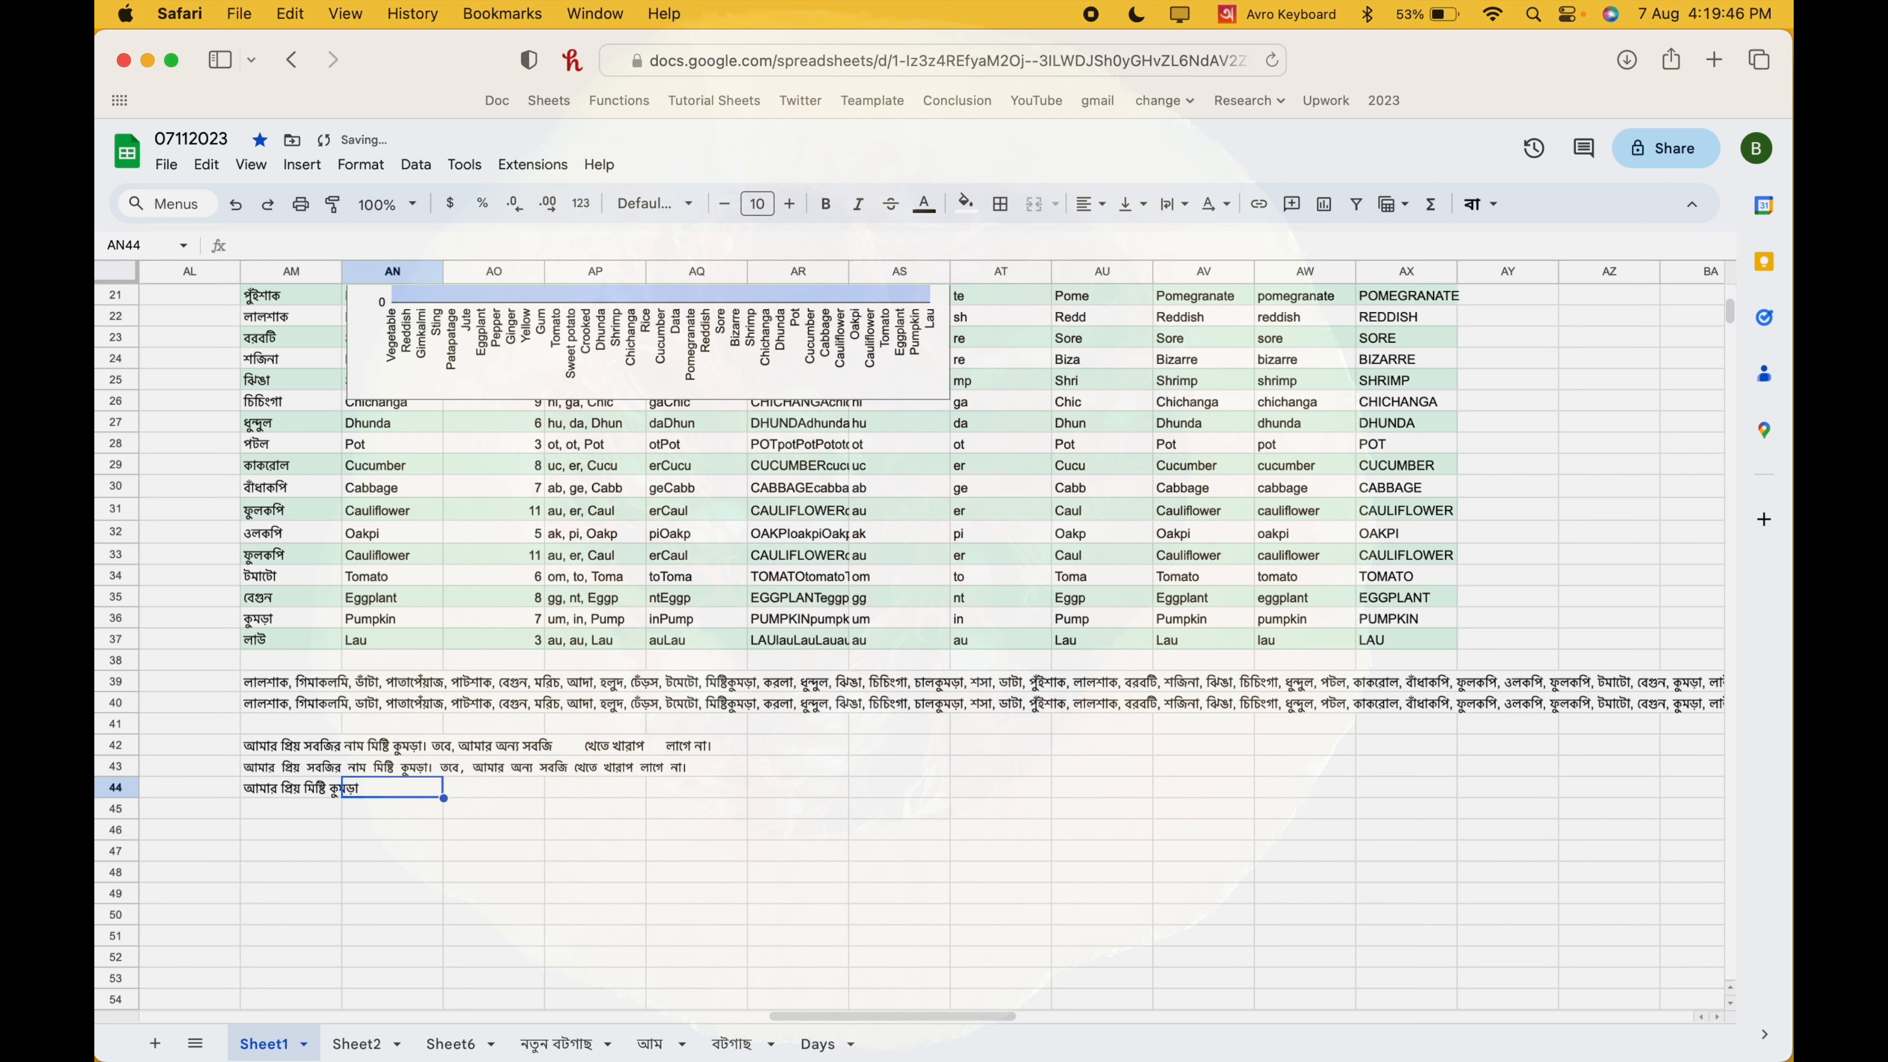
# - Translate the Bengali text in AM44 to English in cell AN44 with =GOOGLETRANSLATE(AM44,"bn","en"), using the ABC input source
pyautogui.hotkey('ctrl', 'space')
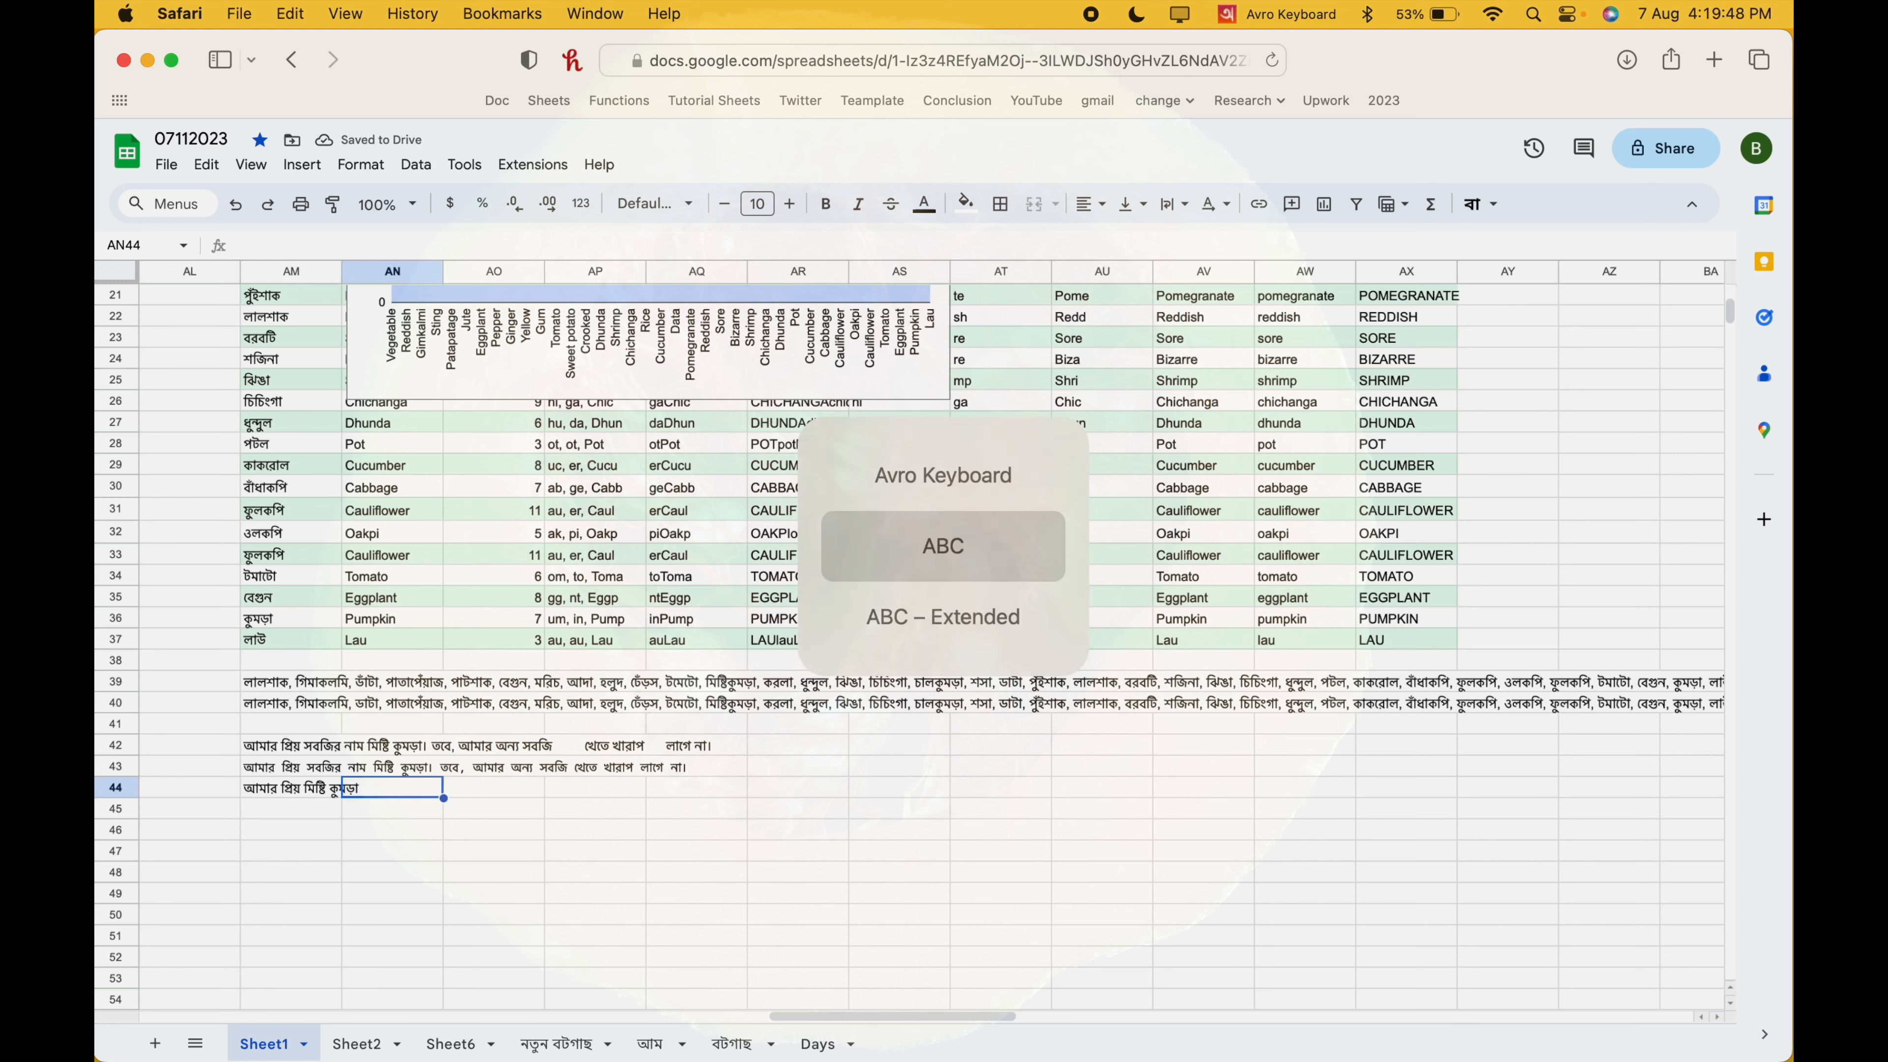
pyautogui.write('=go')
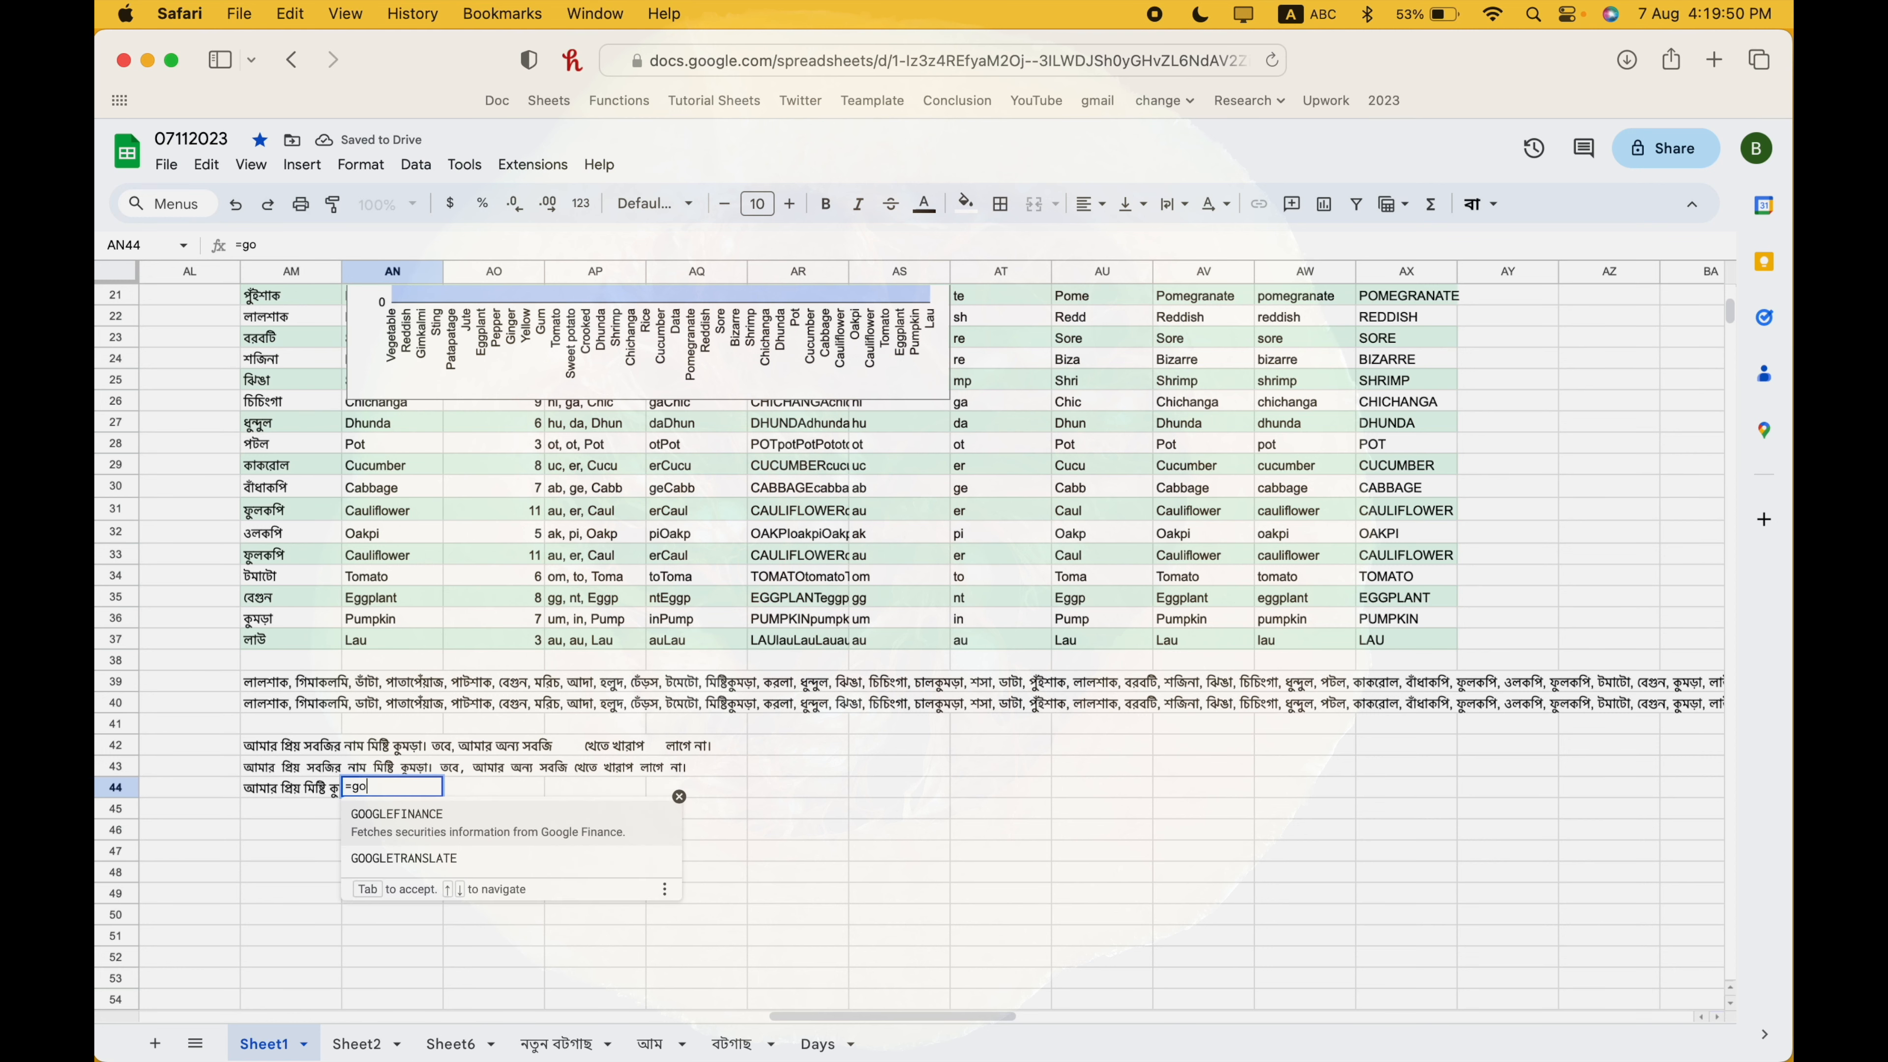
pyautogui.press('Down')
pyautogui.press('Tab')
pyautogui.press('Left')
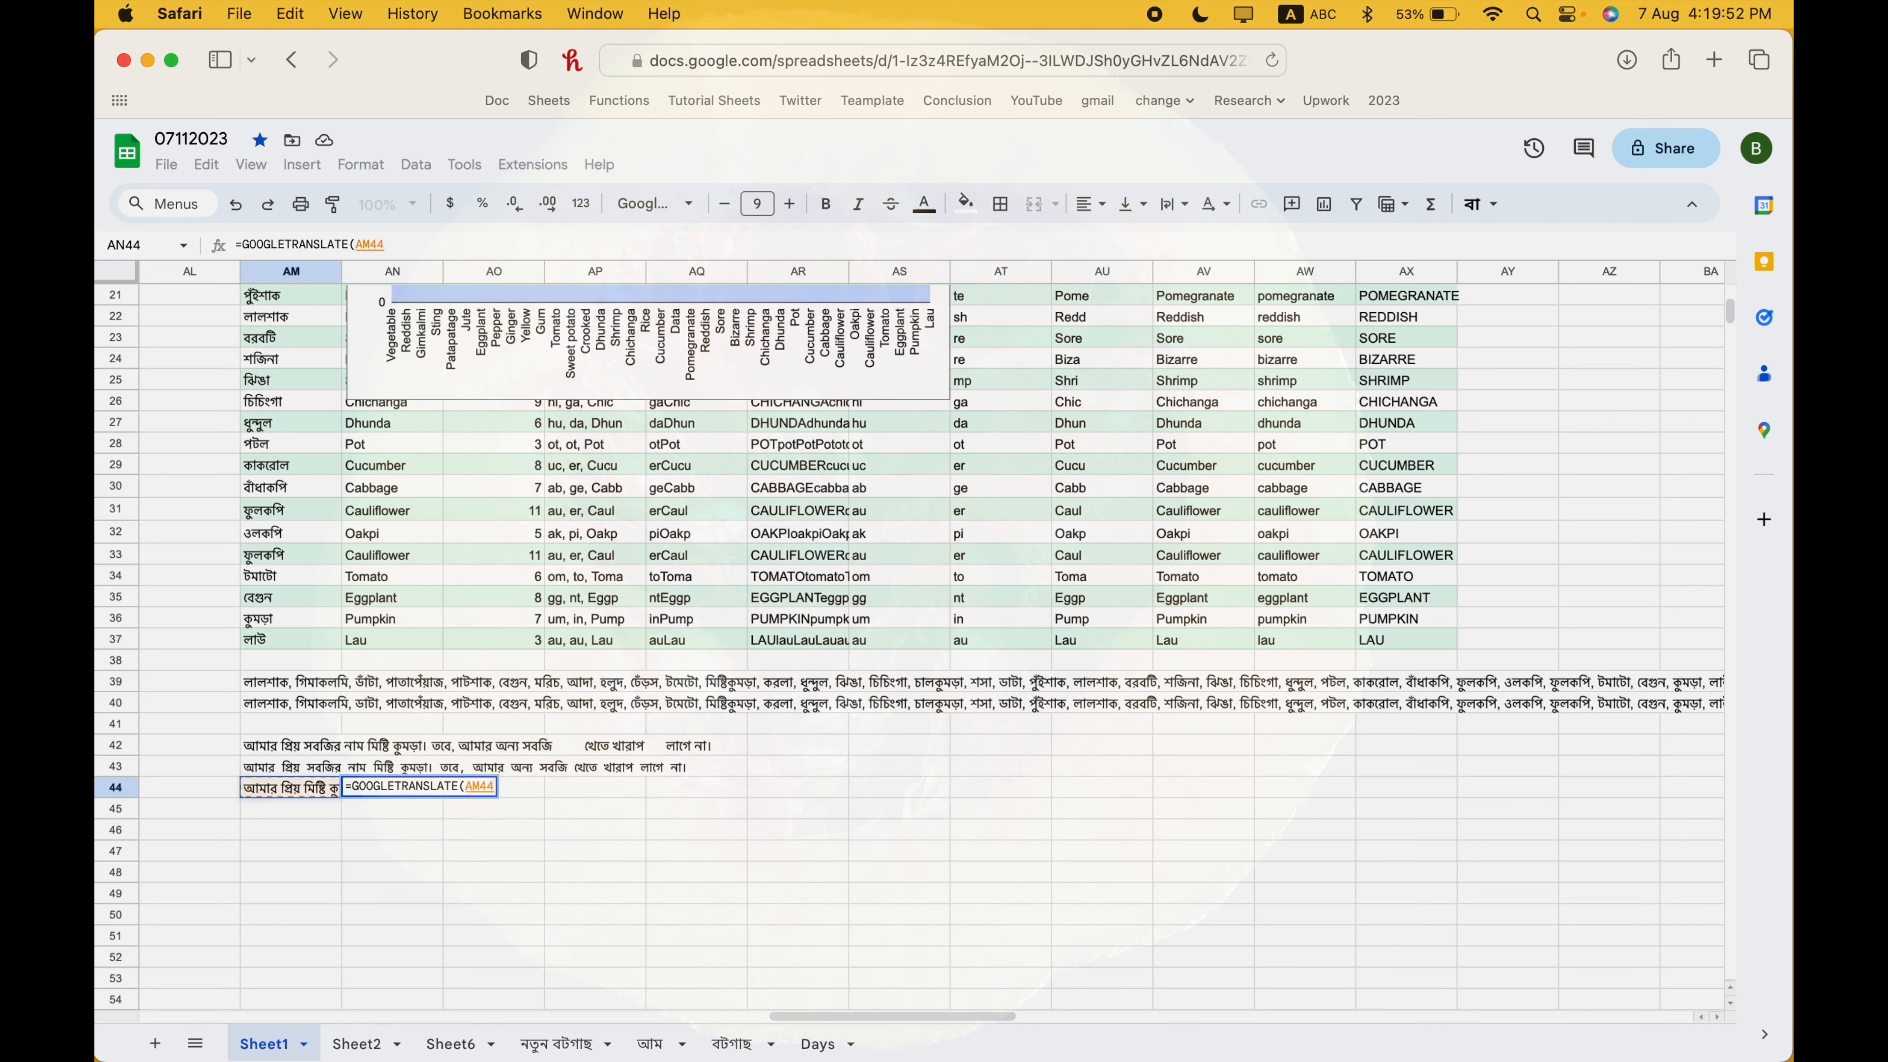
pyautogui.write(', ')
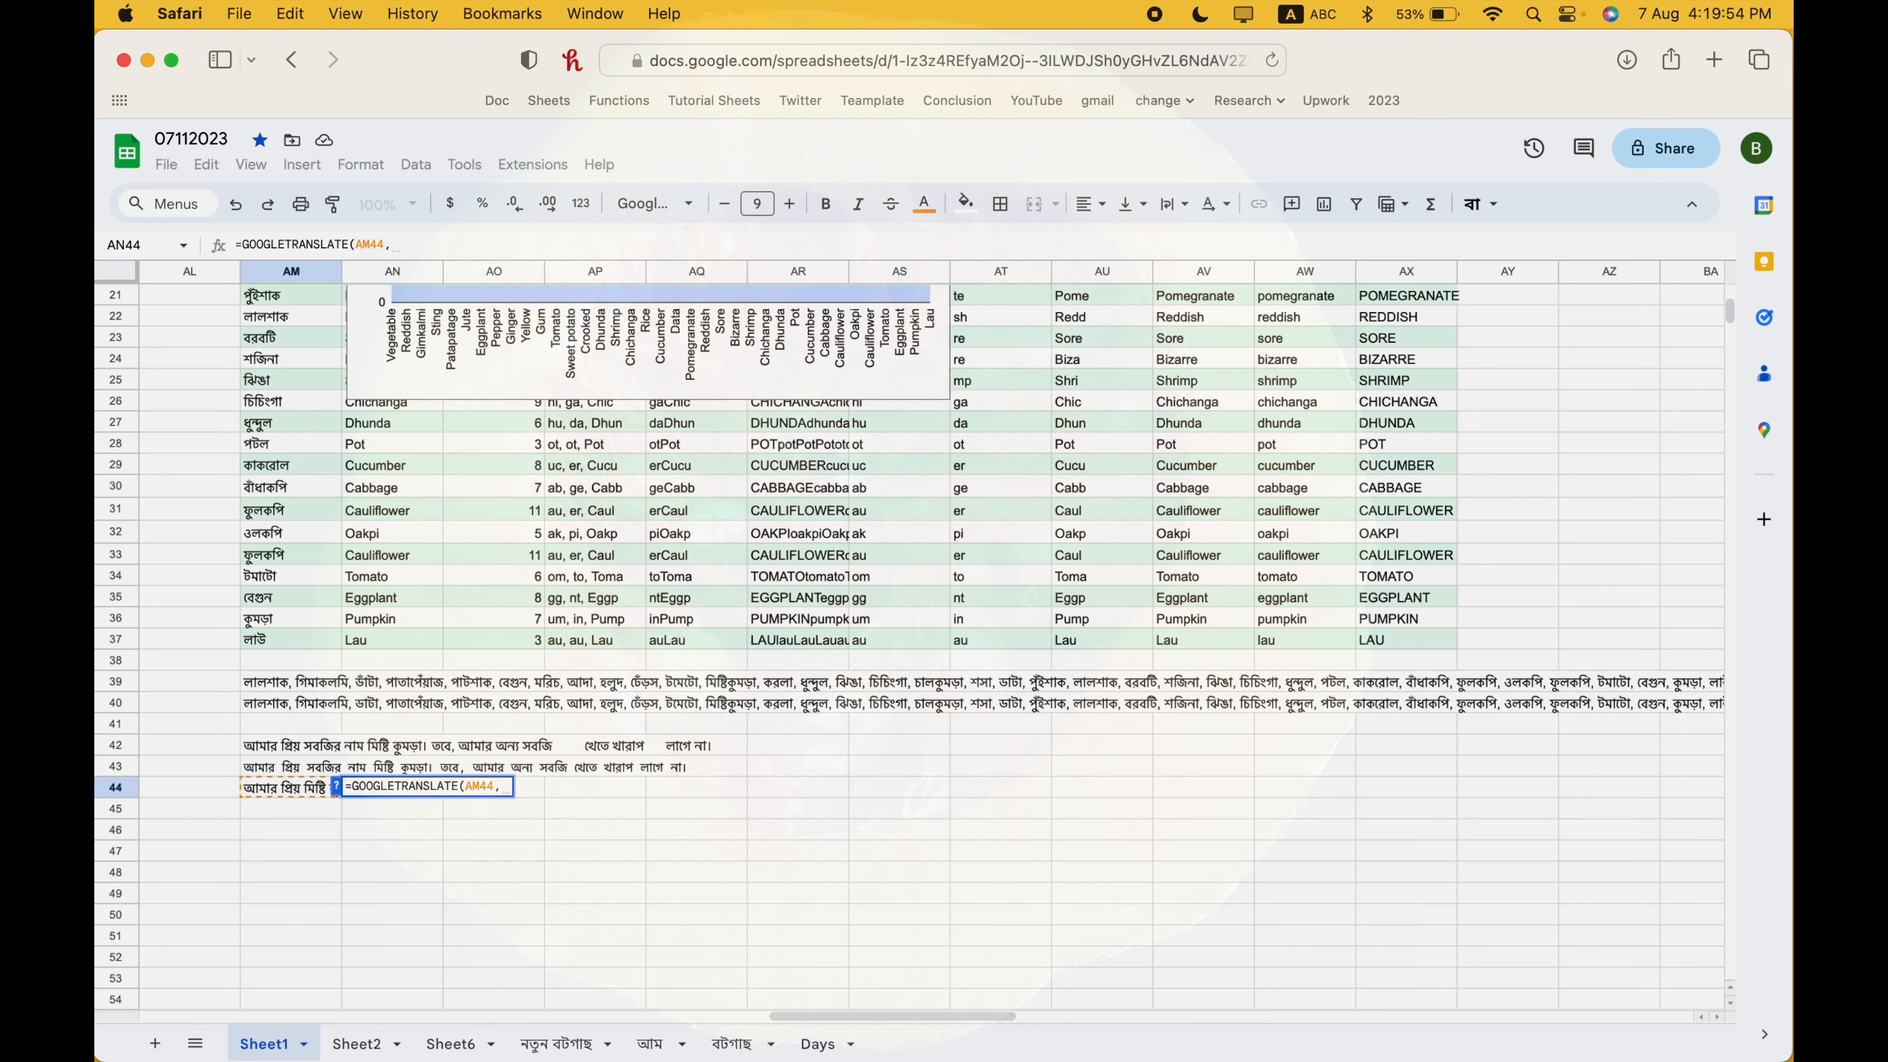
pyautogui.write('"bn"')
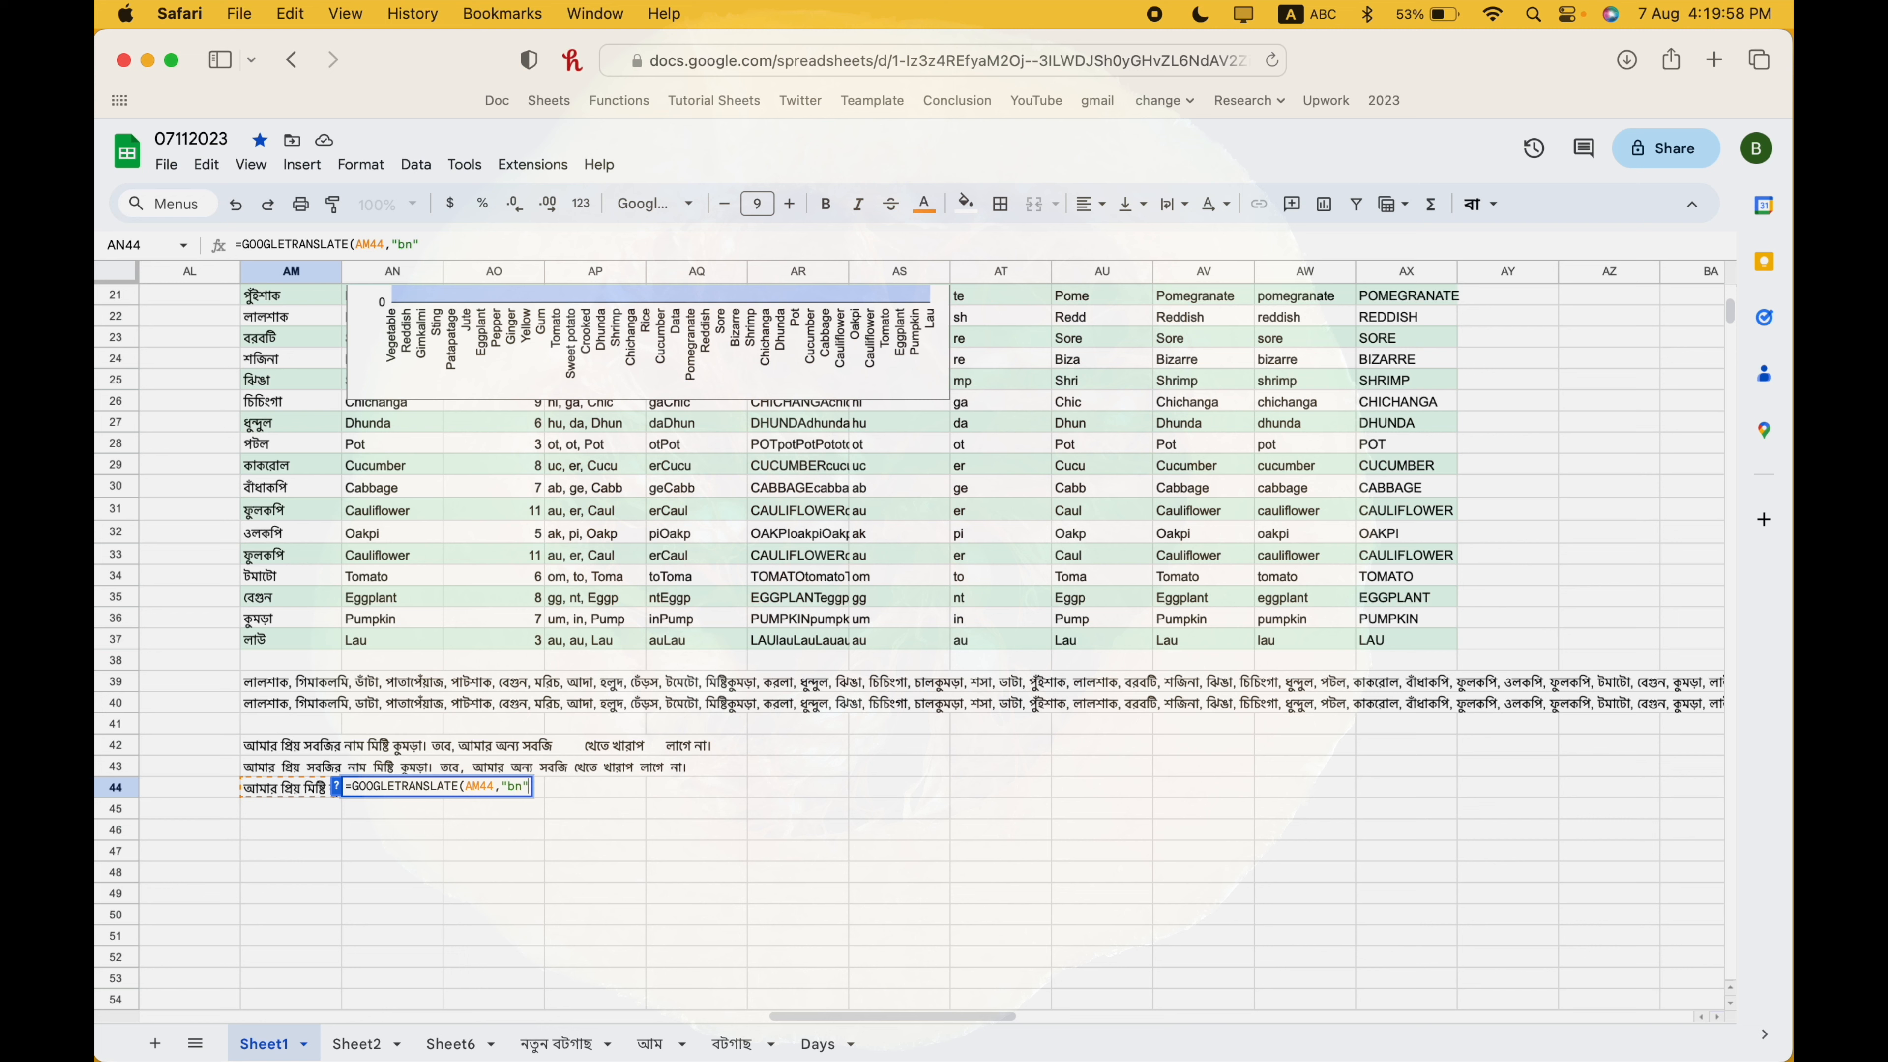
pyautogui.write(', "en"')
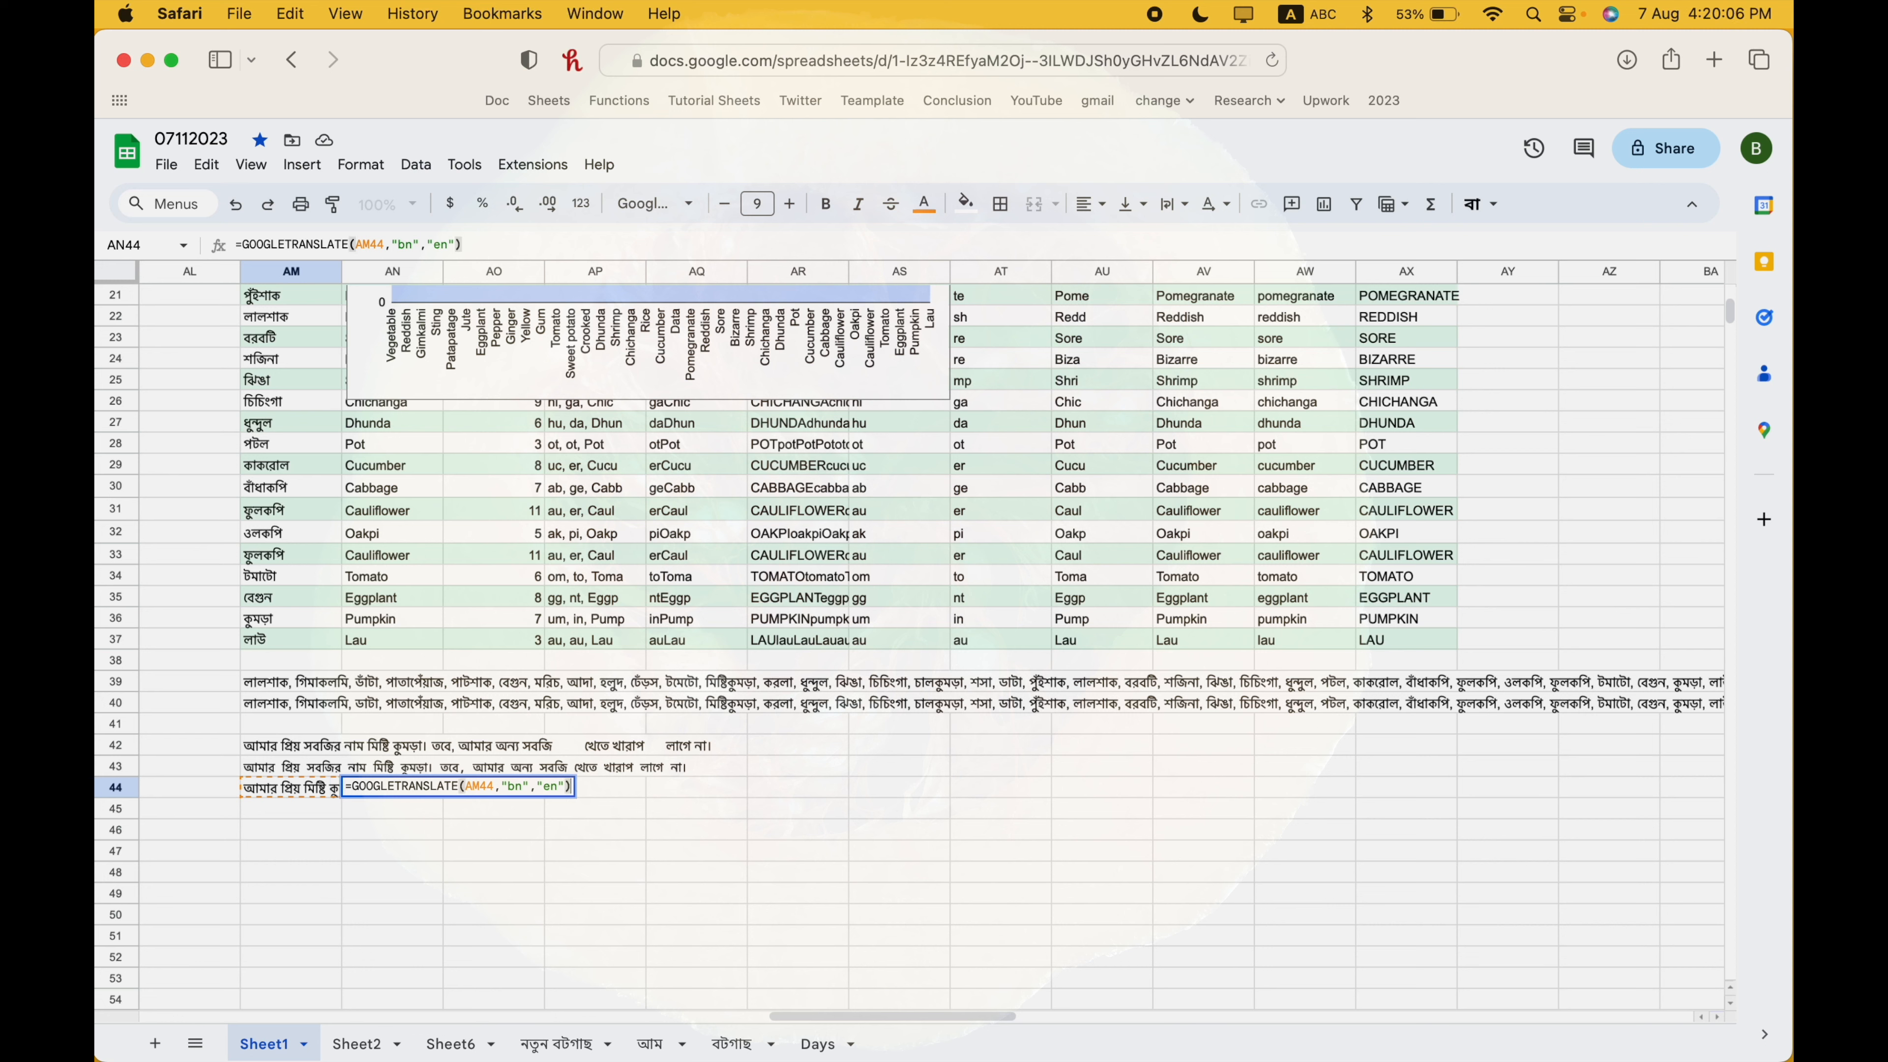
pyautogui.press('Return')
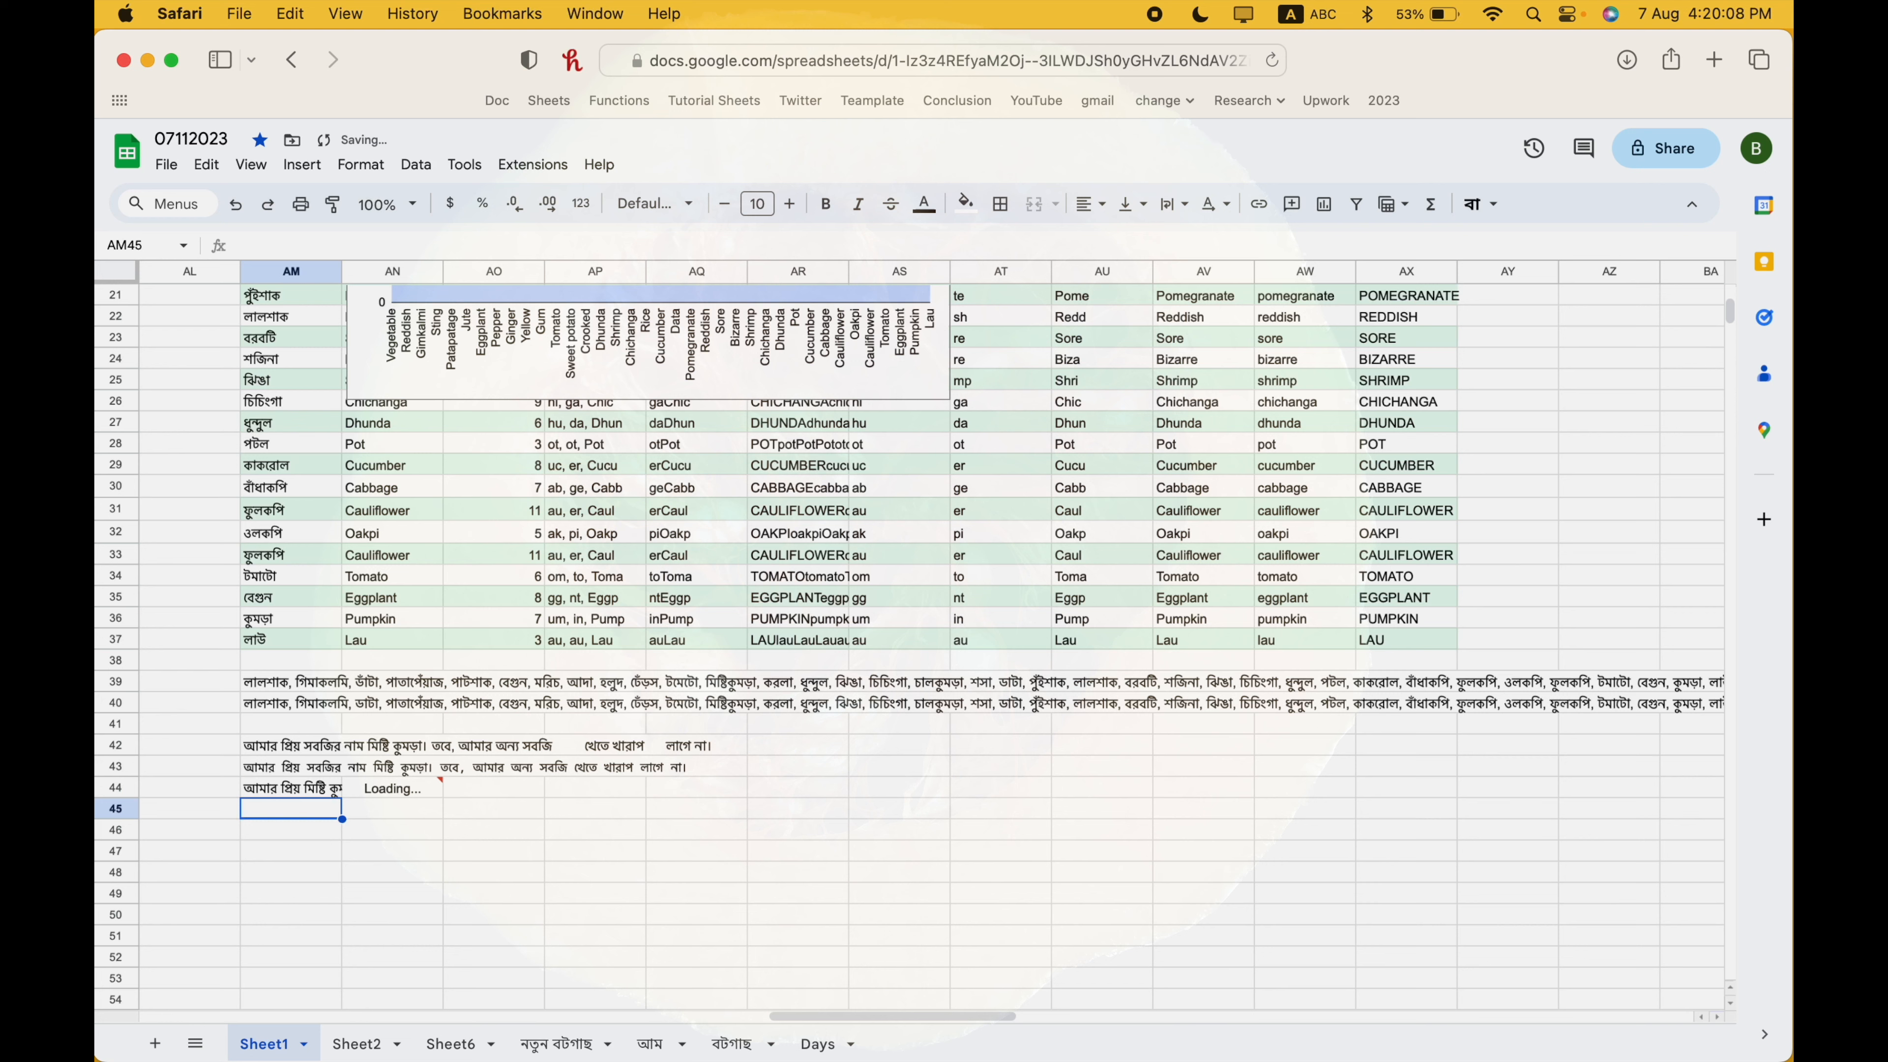
pyautogui.press('Up')
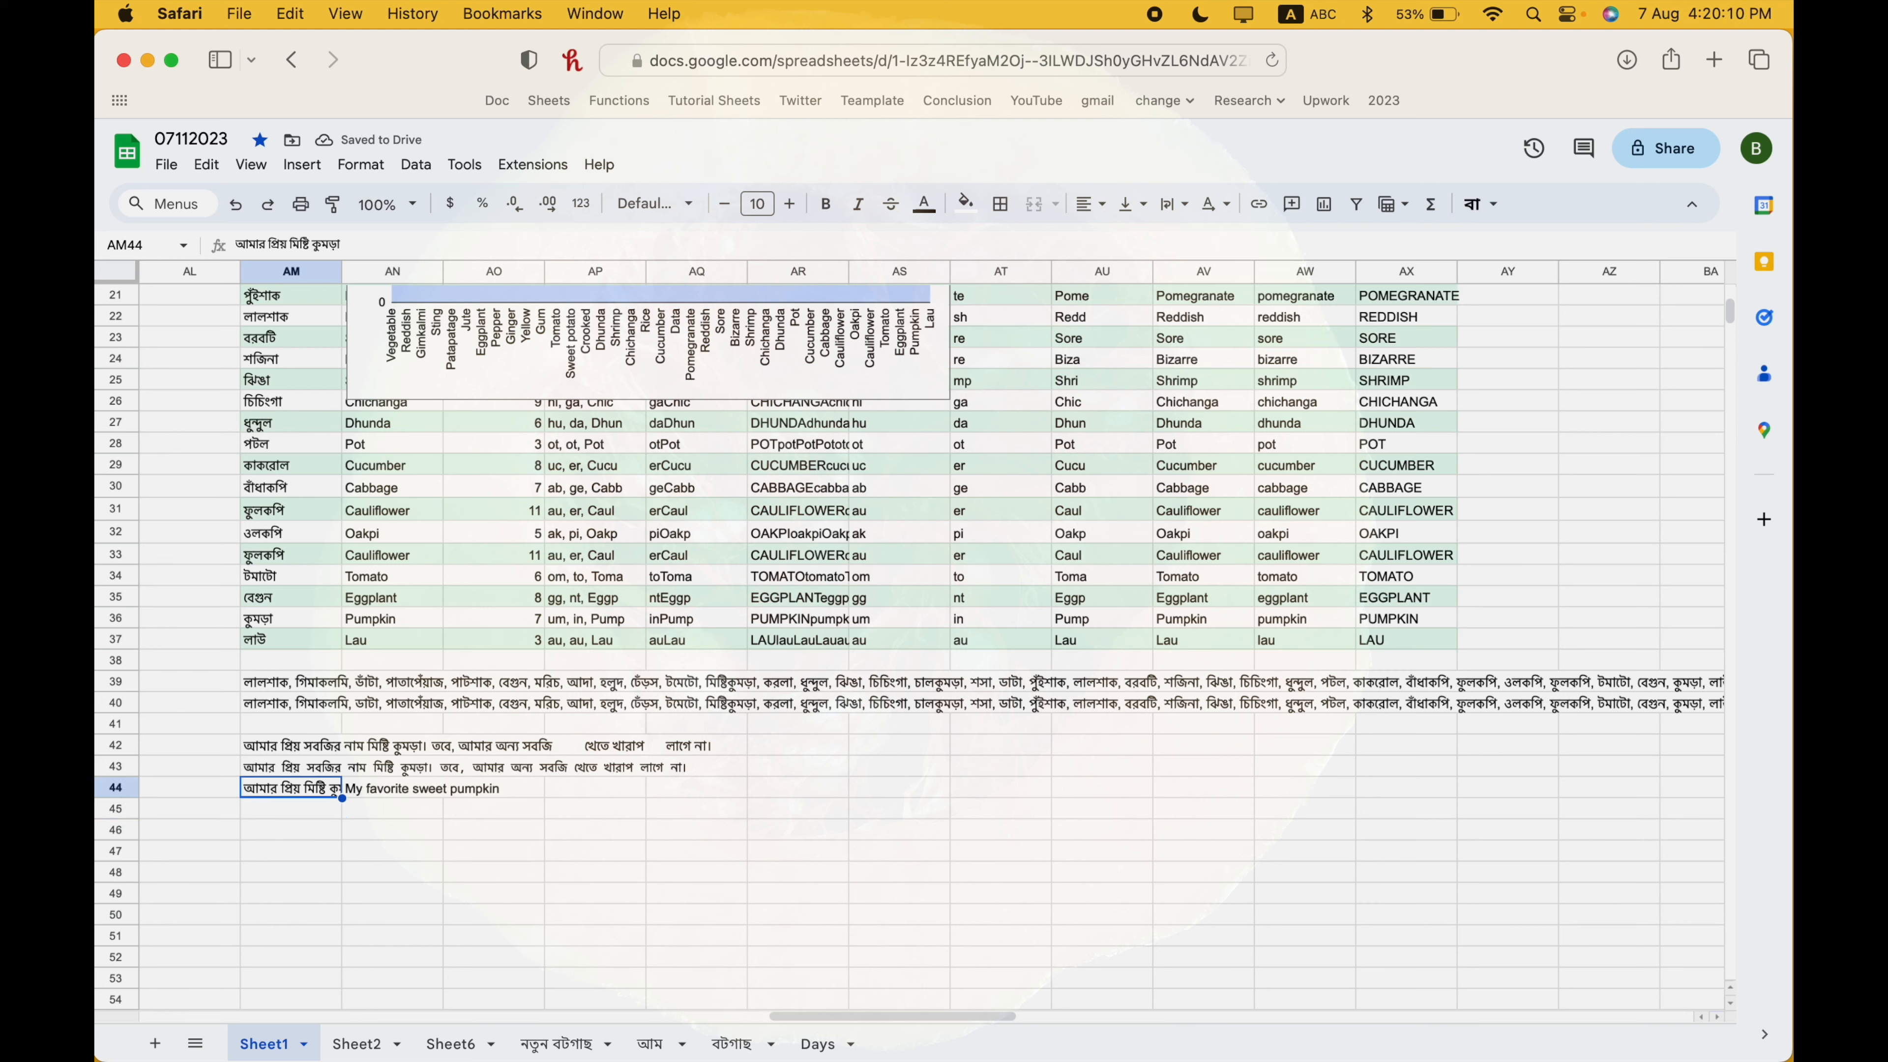
pyautogui.press('Right')
pyautogui.press('Right')
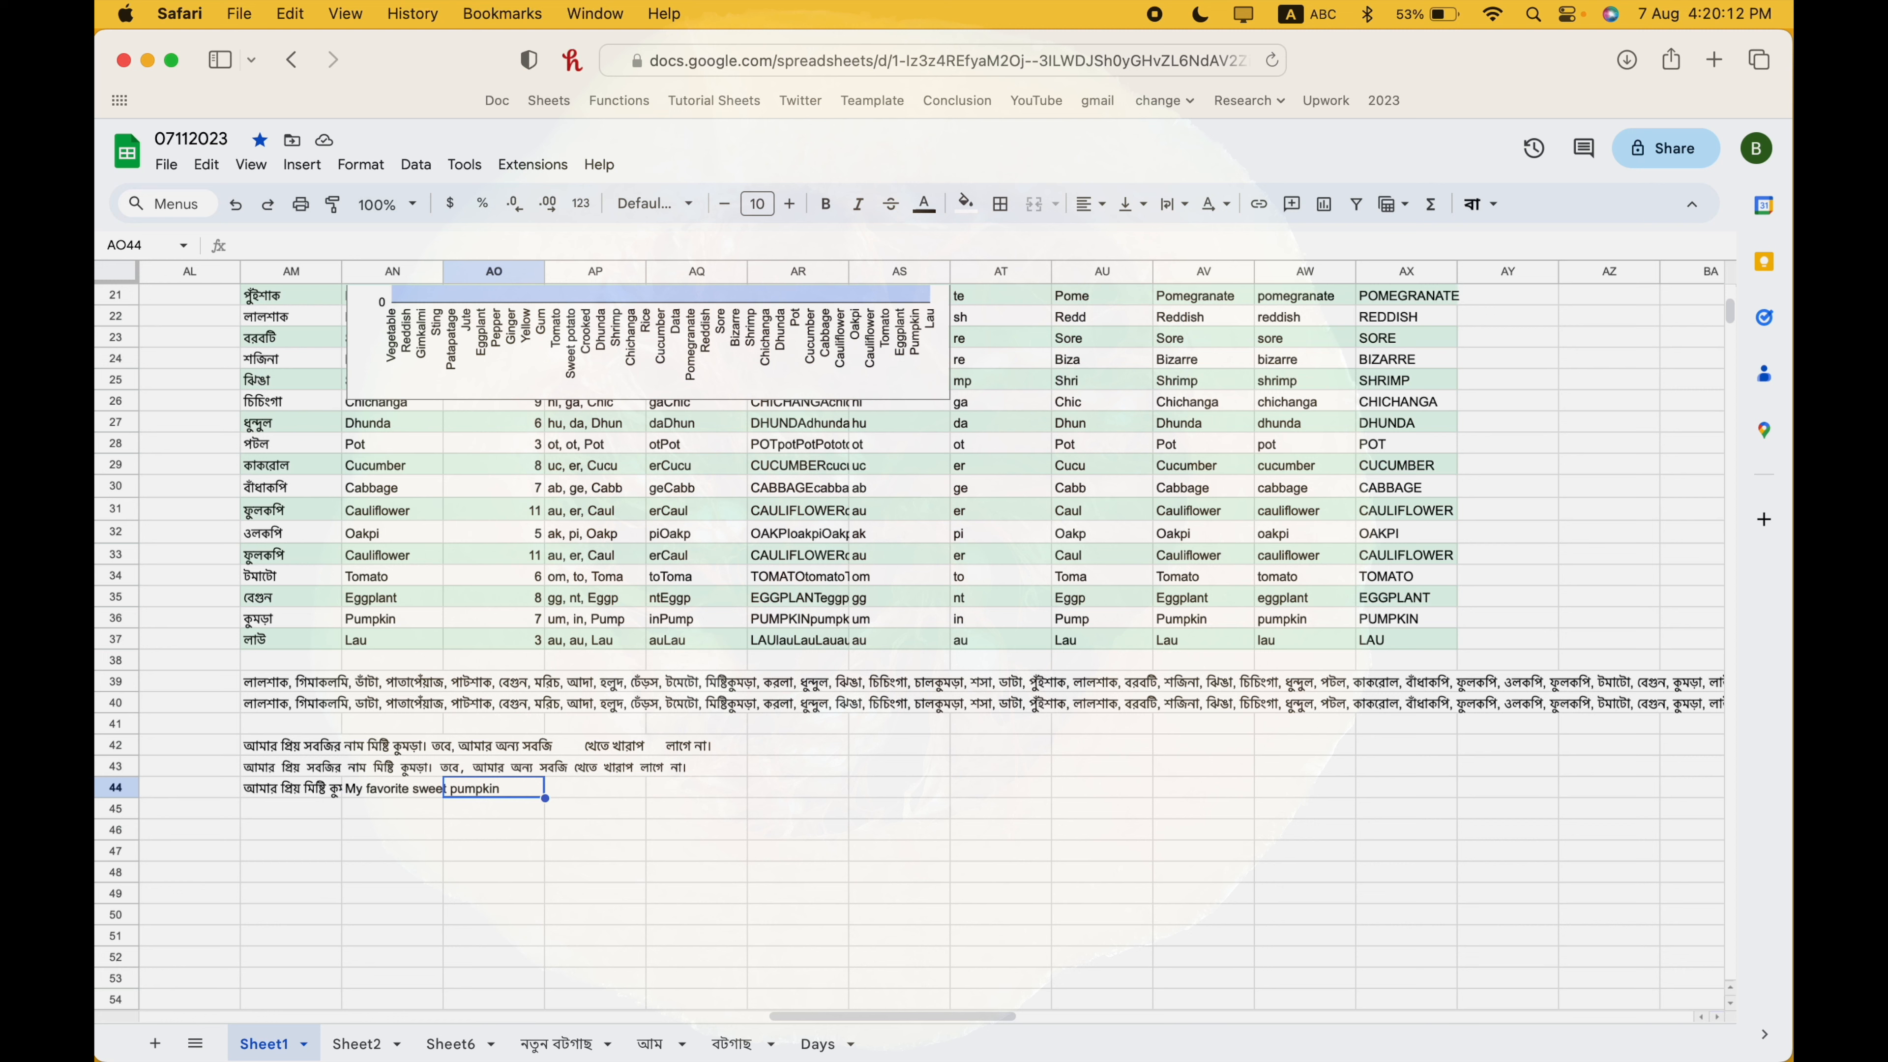
pyautogui.press('Left')
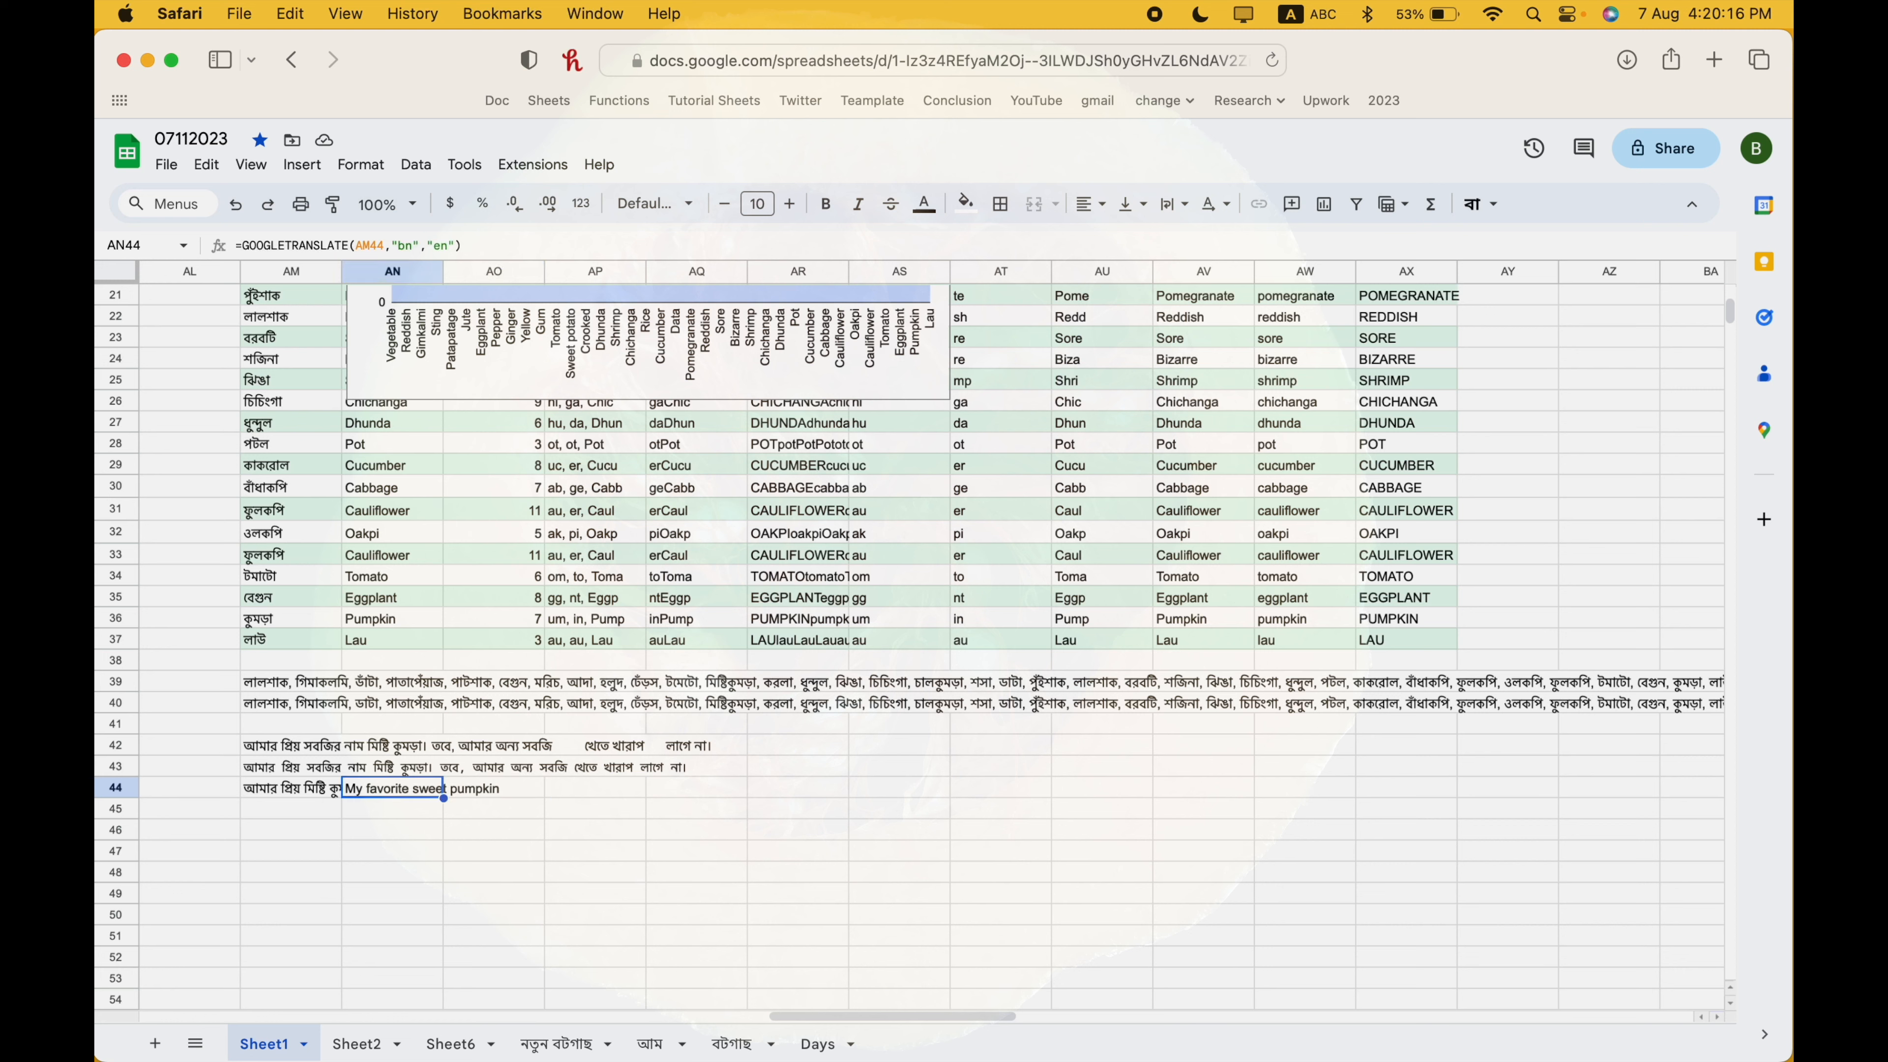
# - Change the Bengali text in cell AM44 to আমার প্রিয় কুমড়া using the Avro Keyboard input source
pyautogui.click(318, 793)
pyautogui.doubleClick(318, 792)
pyautogui.press('BackSpace')
pyautogui.press('BackSpace')
pyautogui.press('BackSpace')
pyautogui.press('BackSpace')
pyautogui.press('BackSpace')
pyautogui.press('BackSpace')
pyautogui.press('BackSpace')
pyautogui.press('BackSpace')
pyautogui.press('BackSpace')
pyautogui.press('BackSpace')
pyautogui.press('BackSpace')
pyautogui.press('BackSpace')
pyautogui.hotkey('ctrl', 'space')
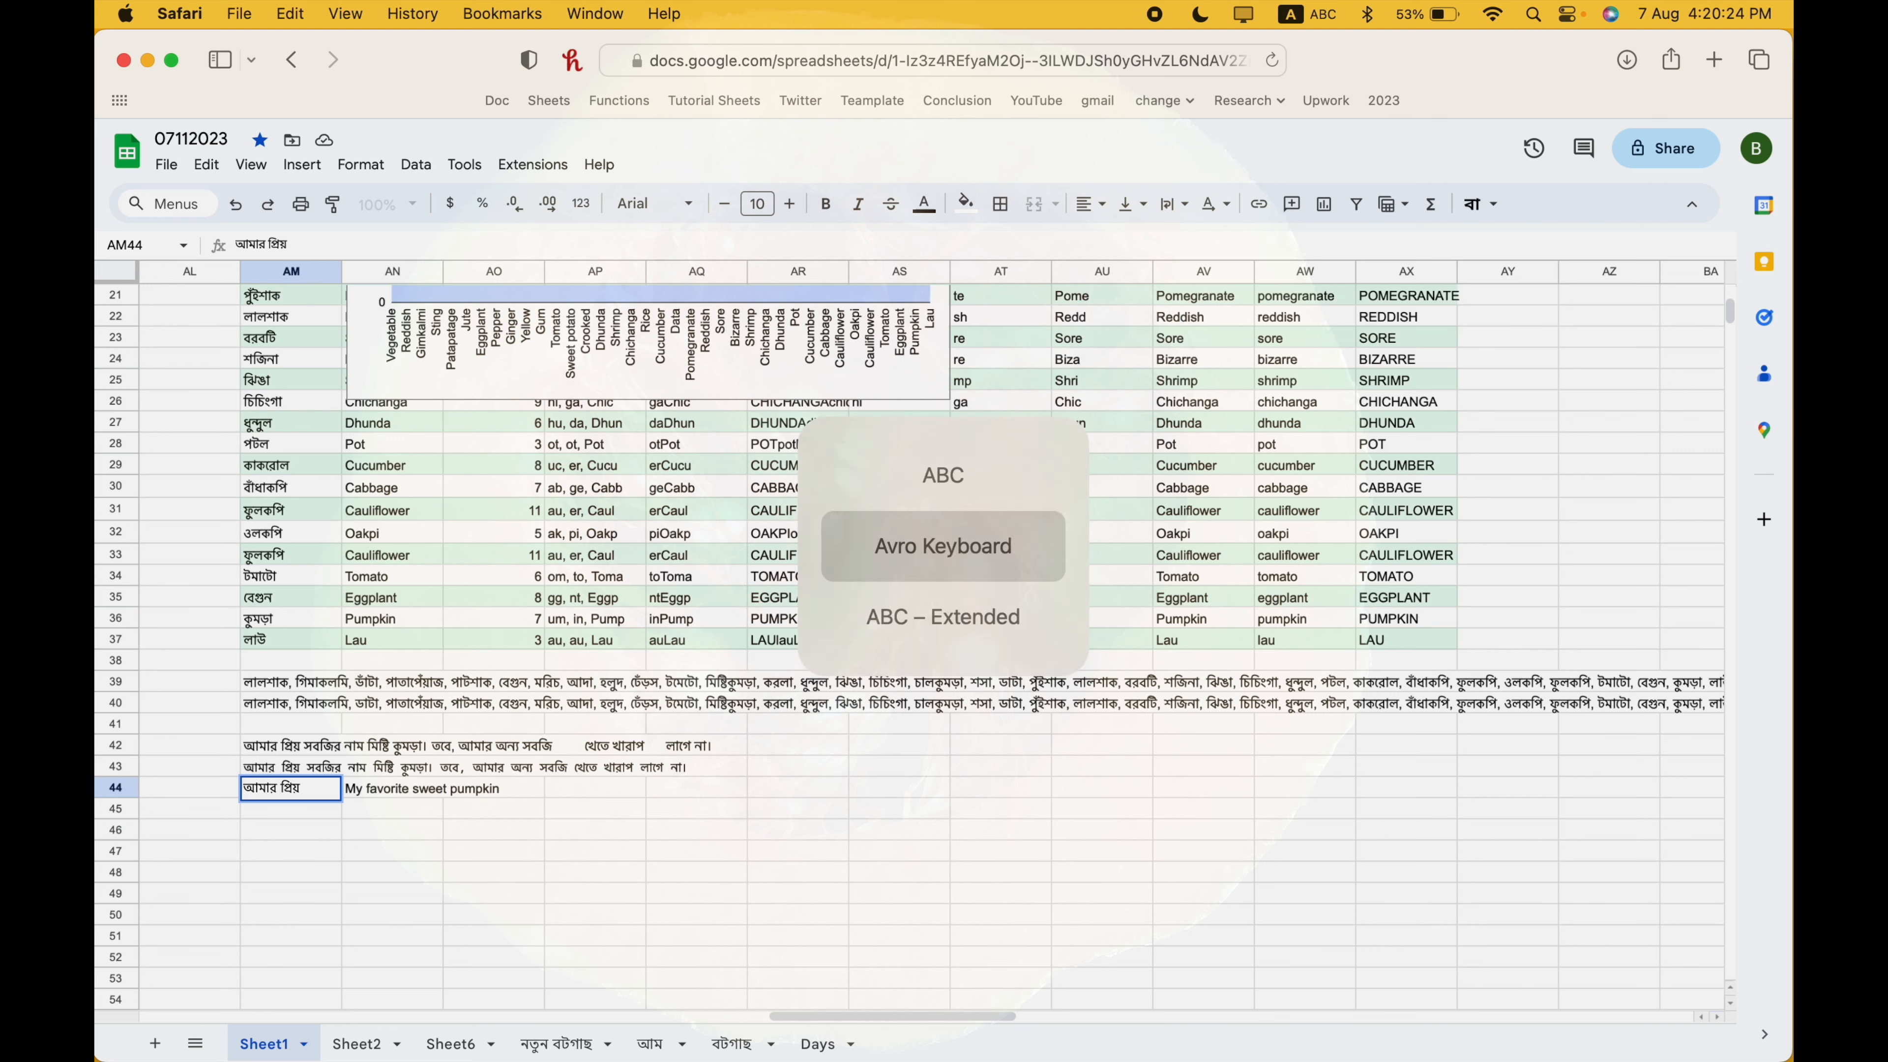
pyautogui.write('কুমড়া')
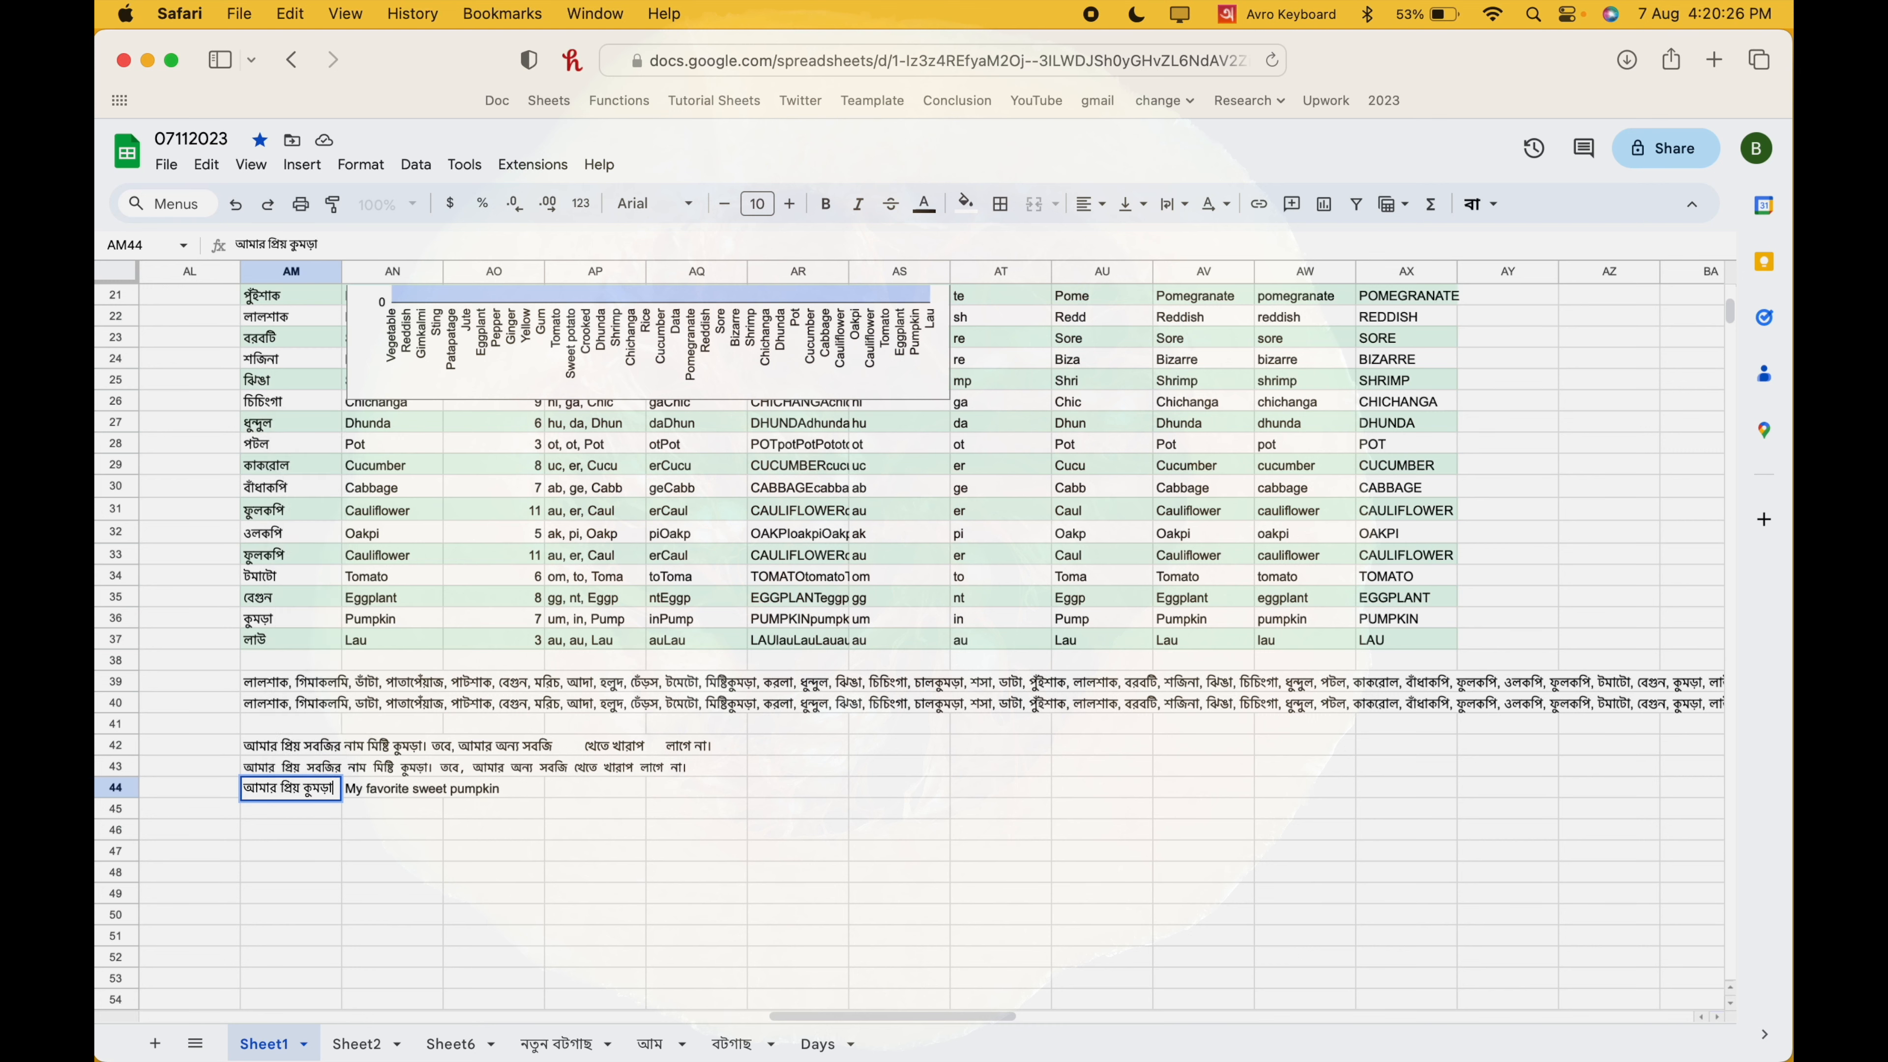
pyautogui.press('Return')
pyautogui.press('Up')
pyautogui.press('Right')
pyautogui.press('Right')
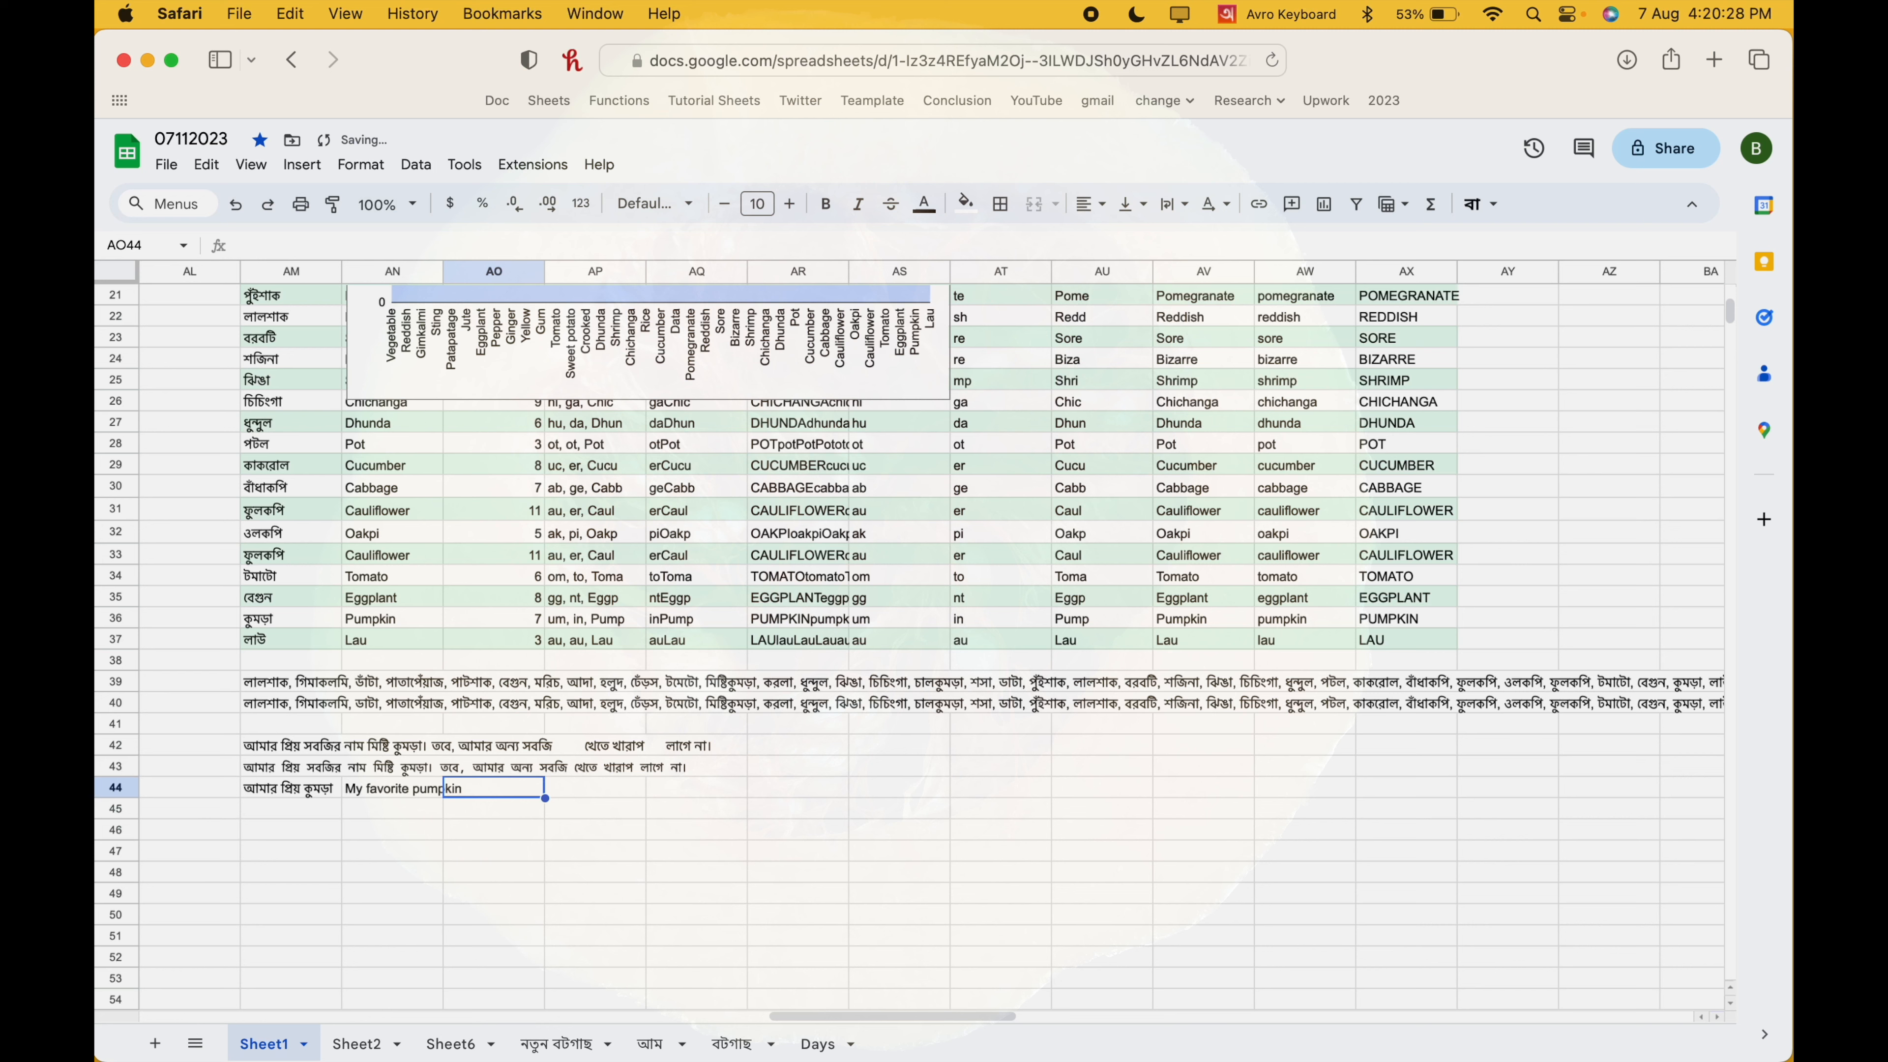
# - Start a REPLACE formula in cell AN45 with AN44 as its text argument, and show the function's argument help
pyautogui.click(409, 819)
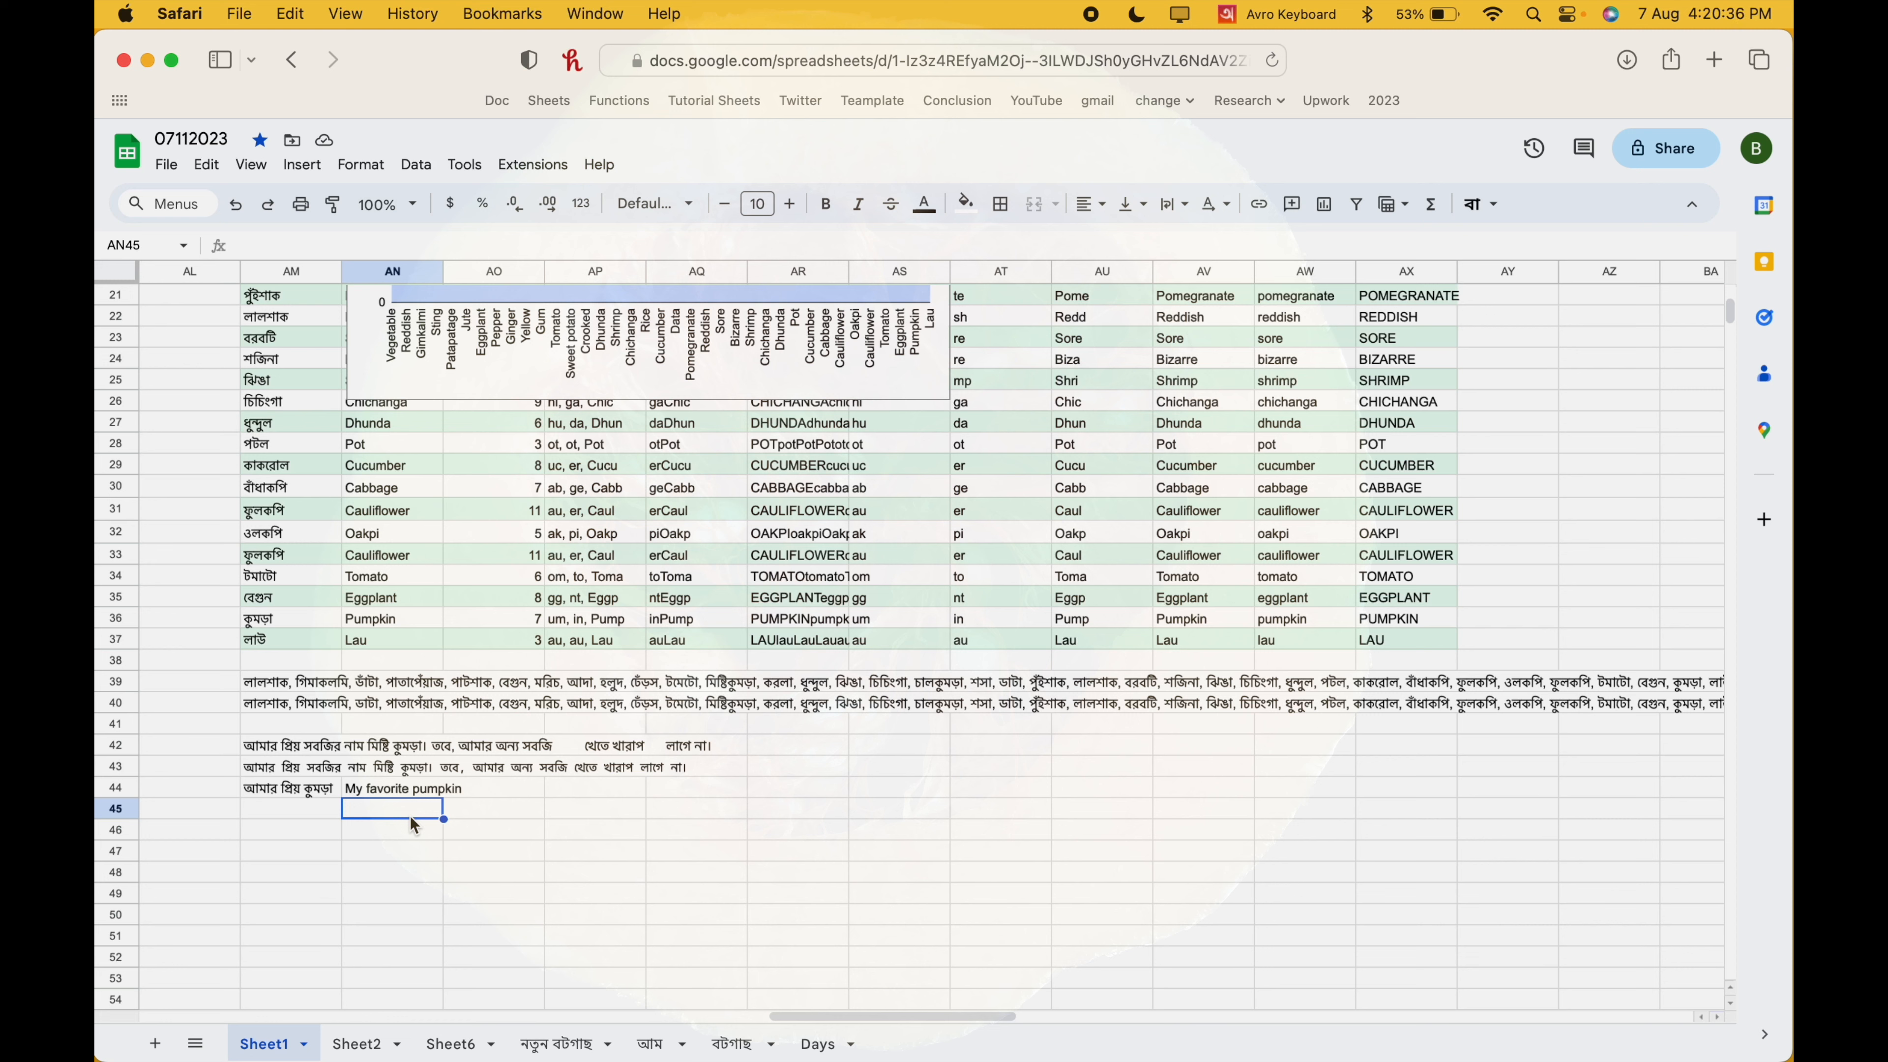
pyautogui.hotkey('ctrl', 'space')
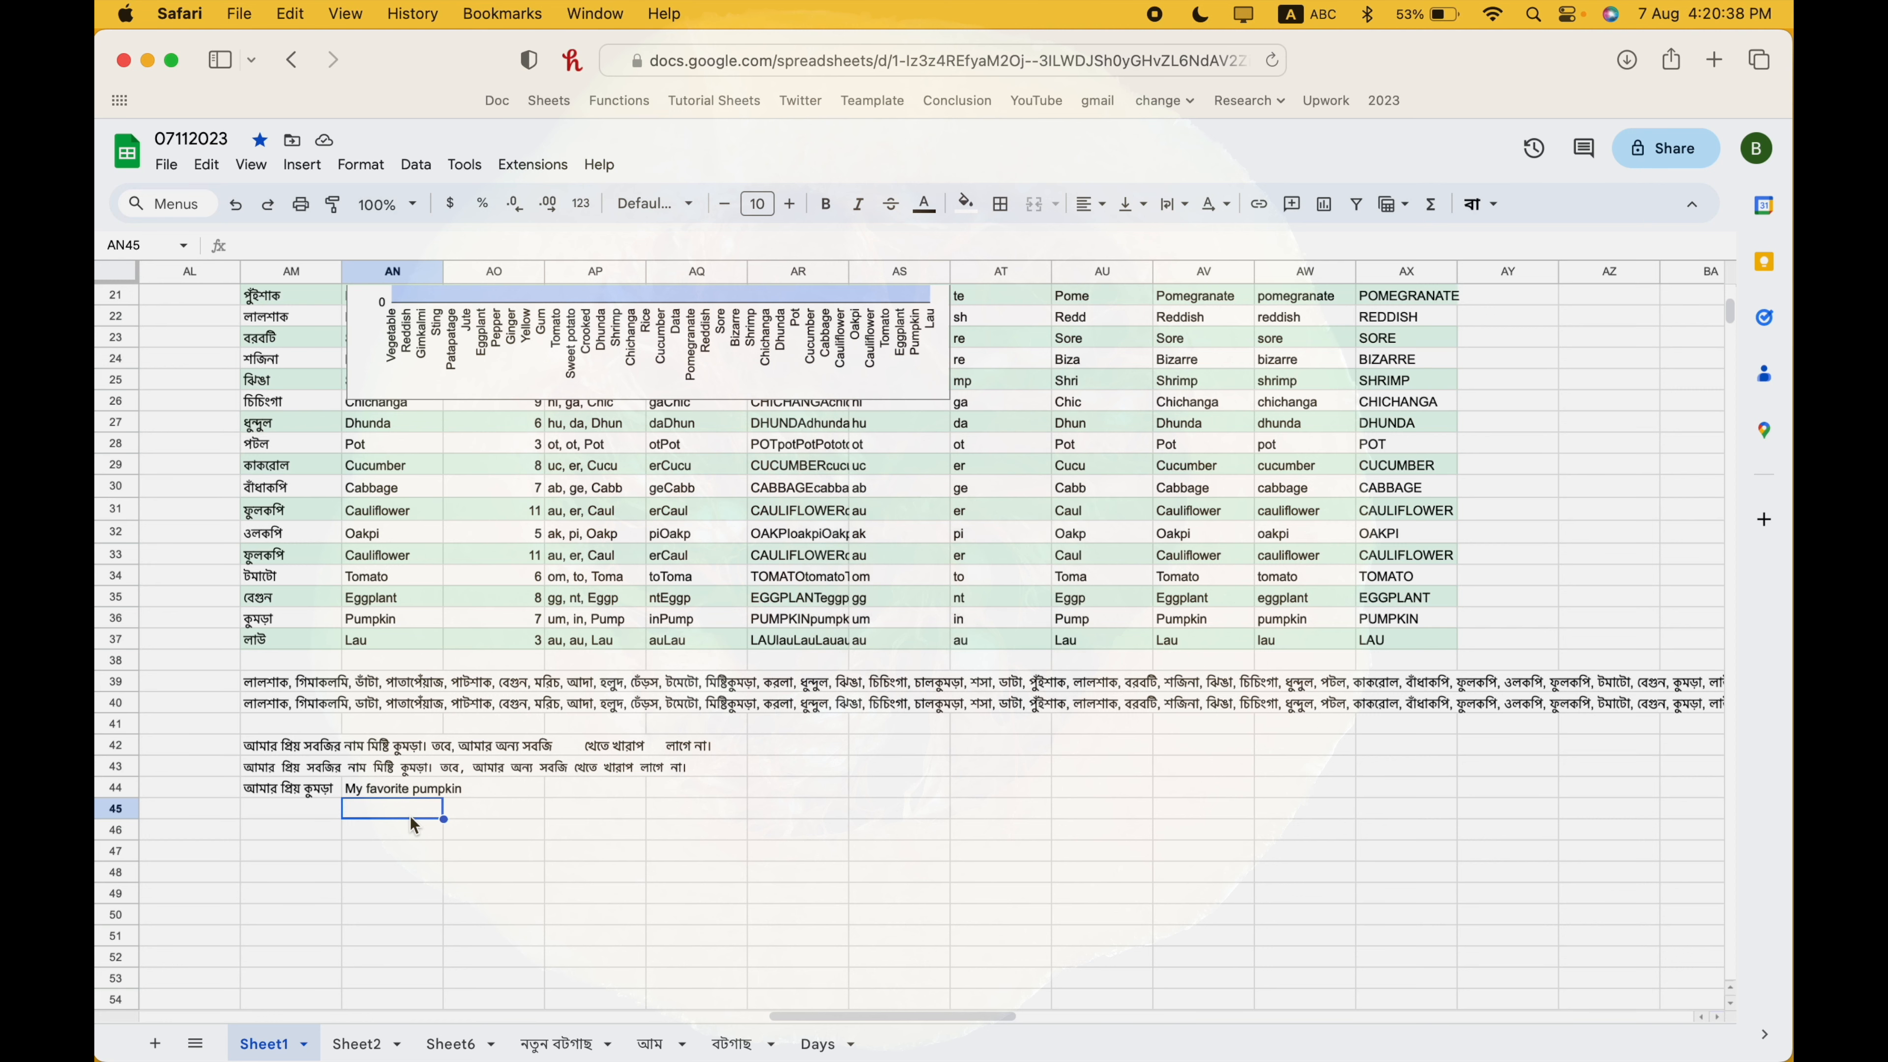
pyautogui.write('=')
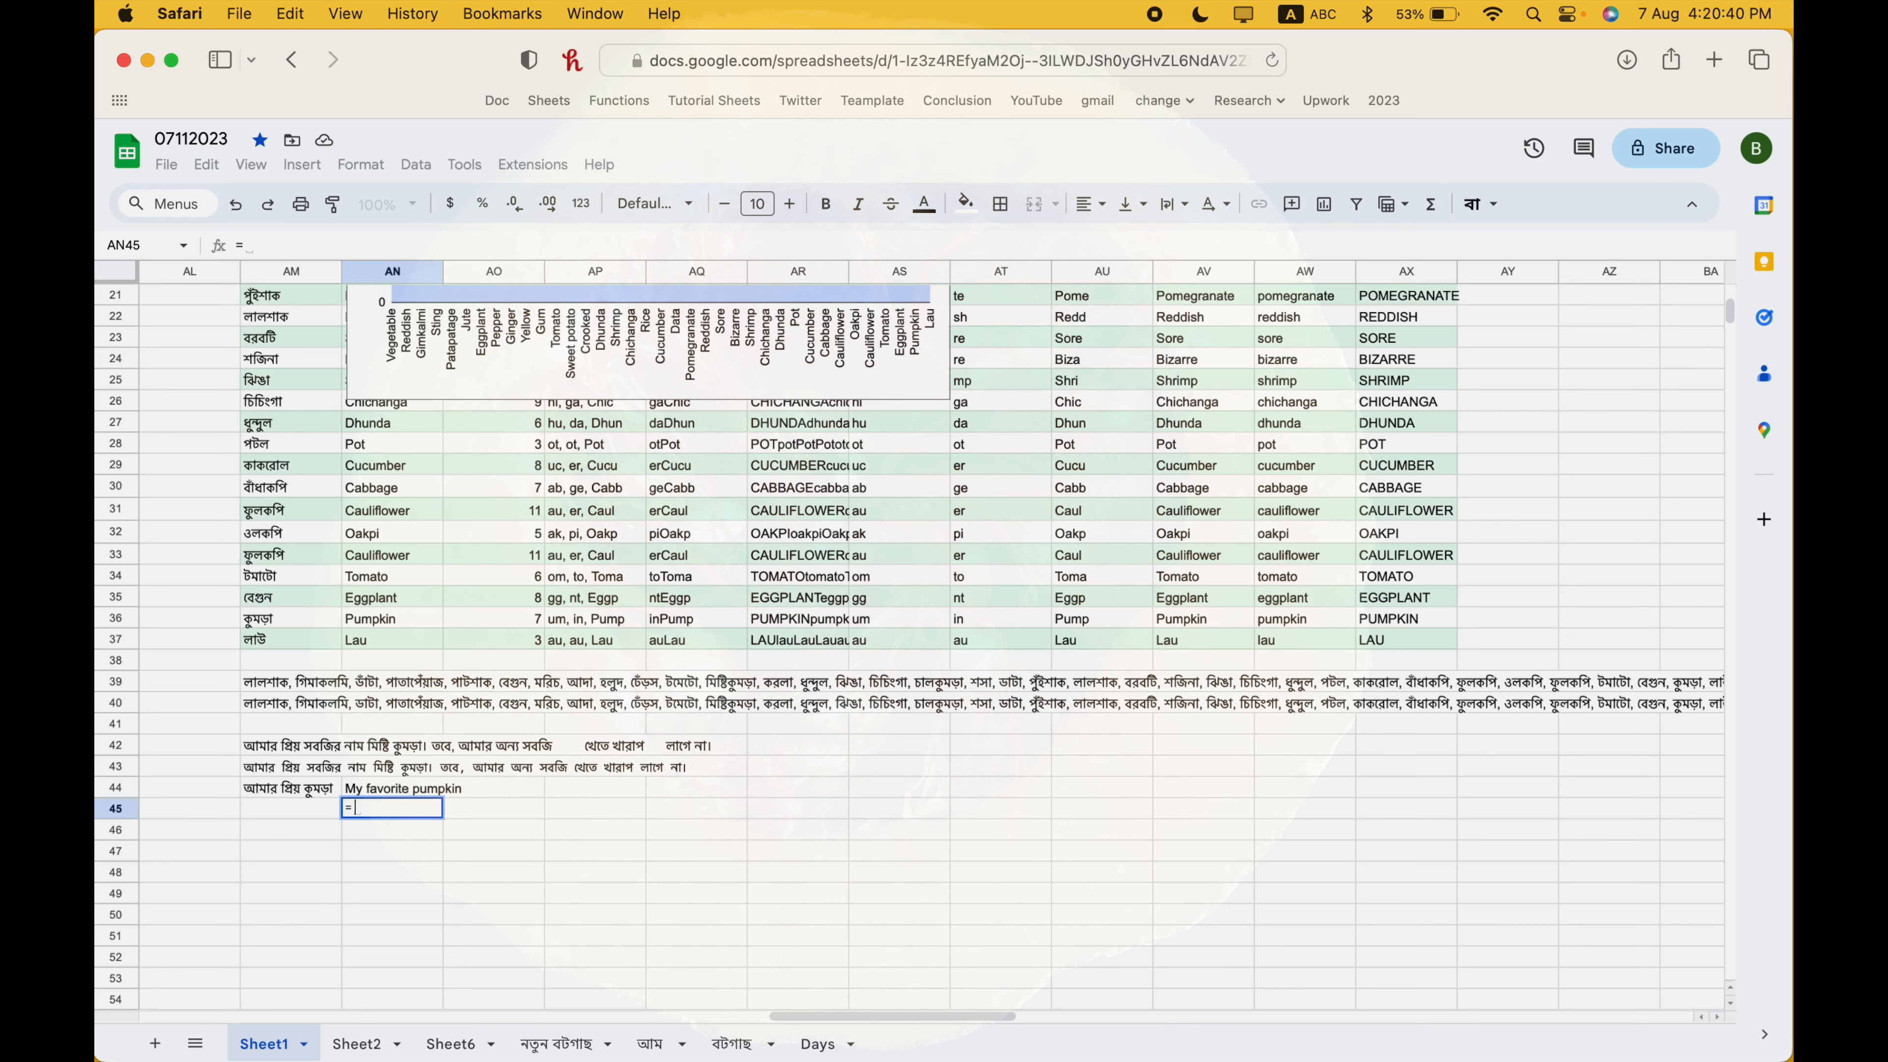
pyautogui.write('repl')
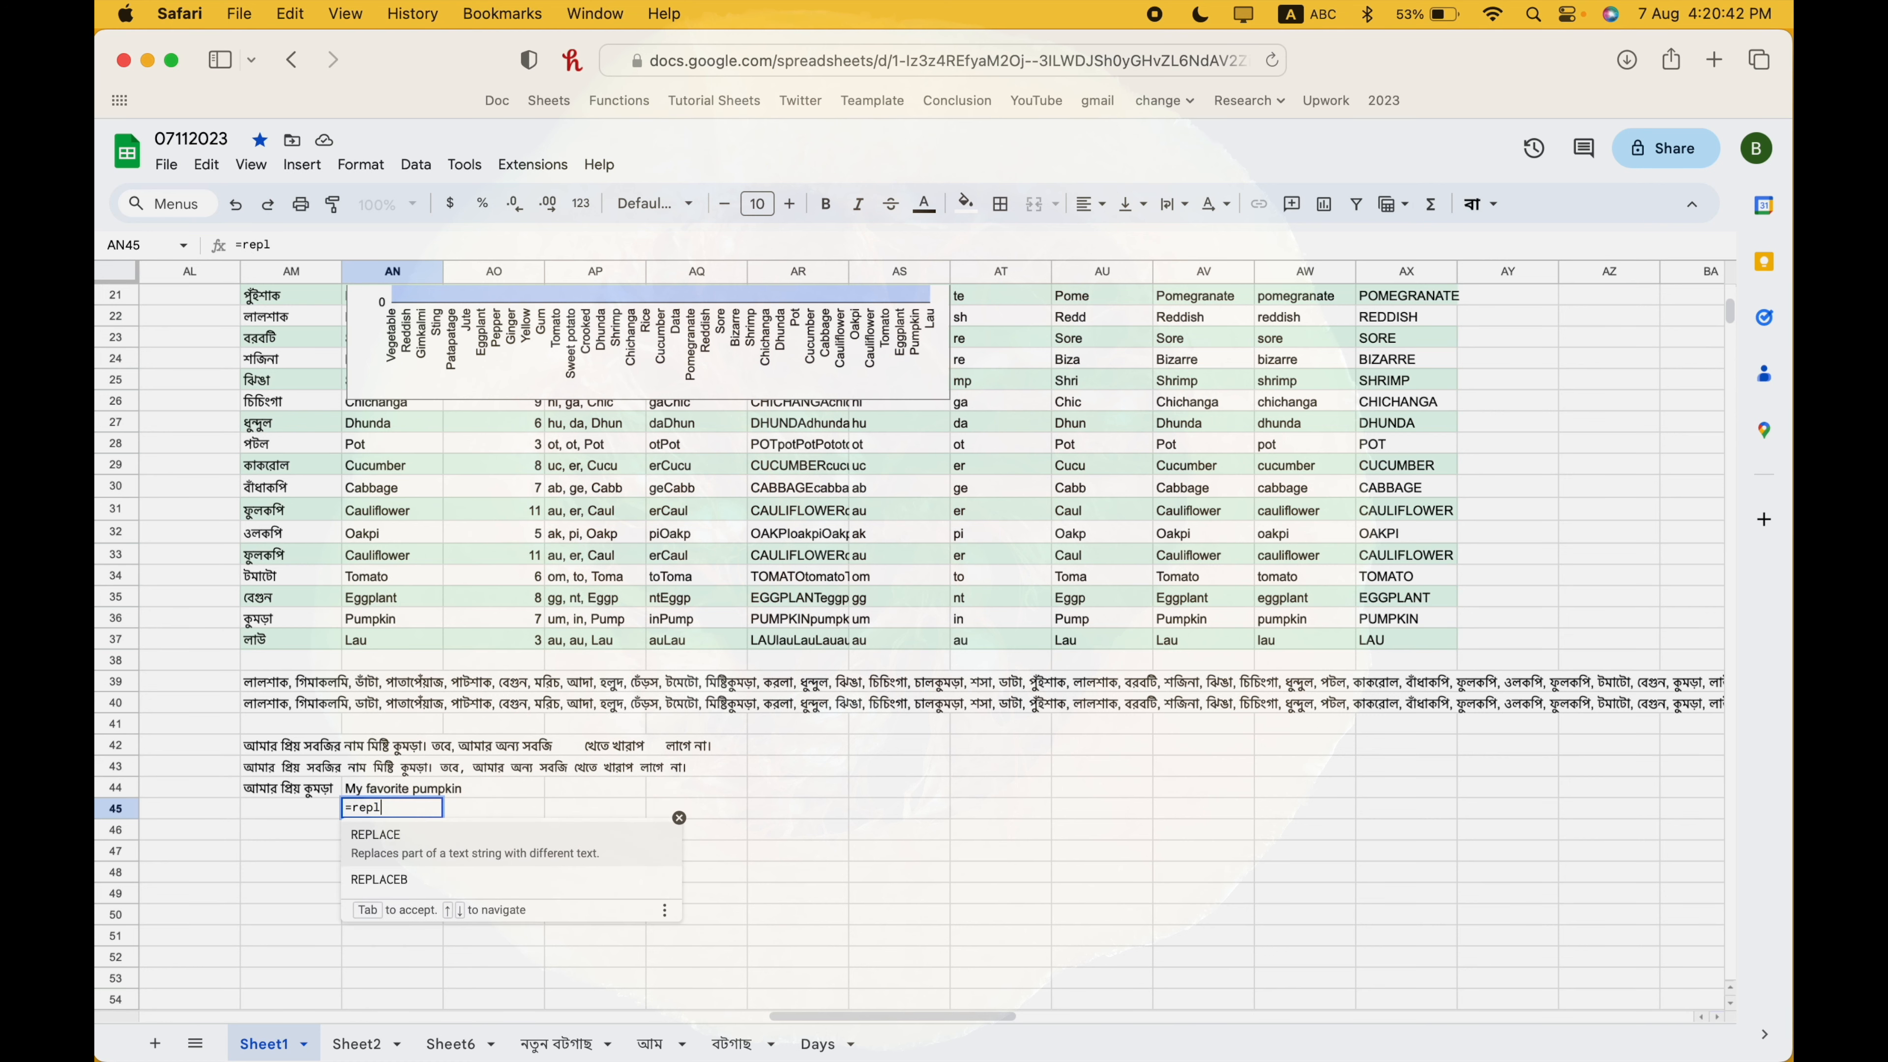
pyautogui.press('Tab')
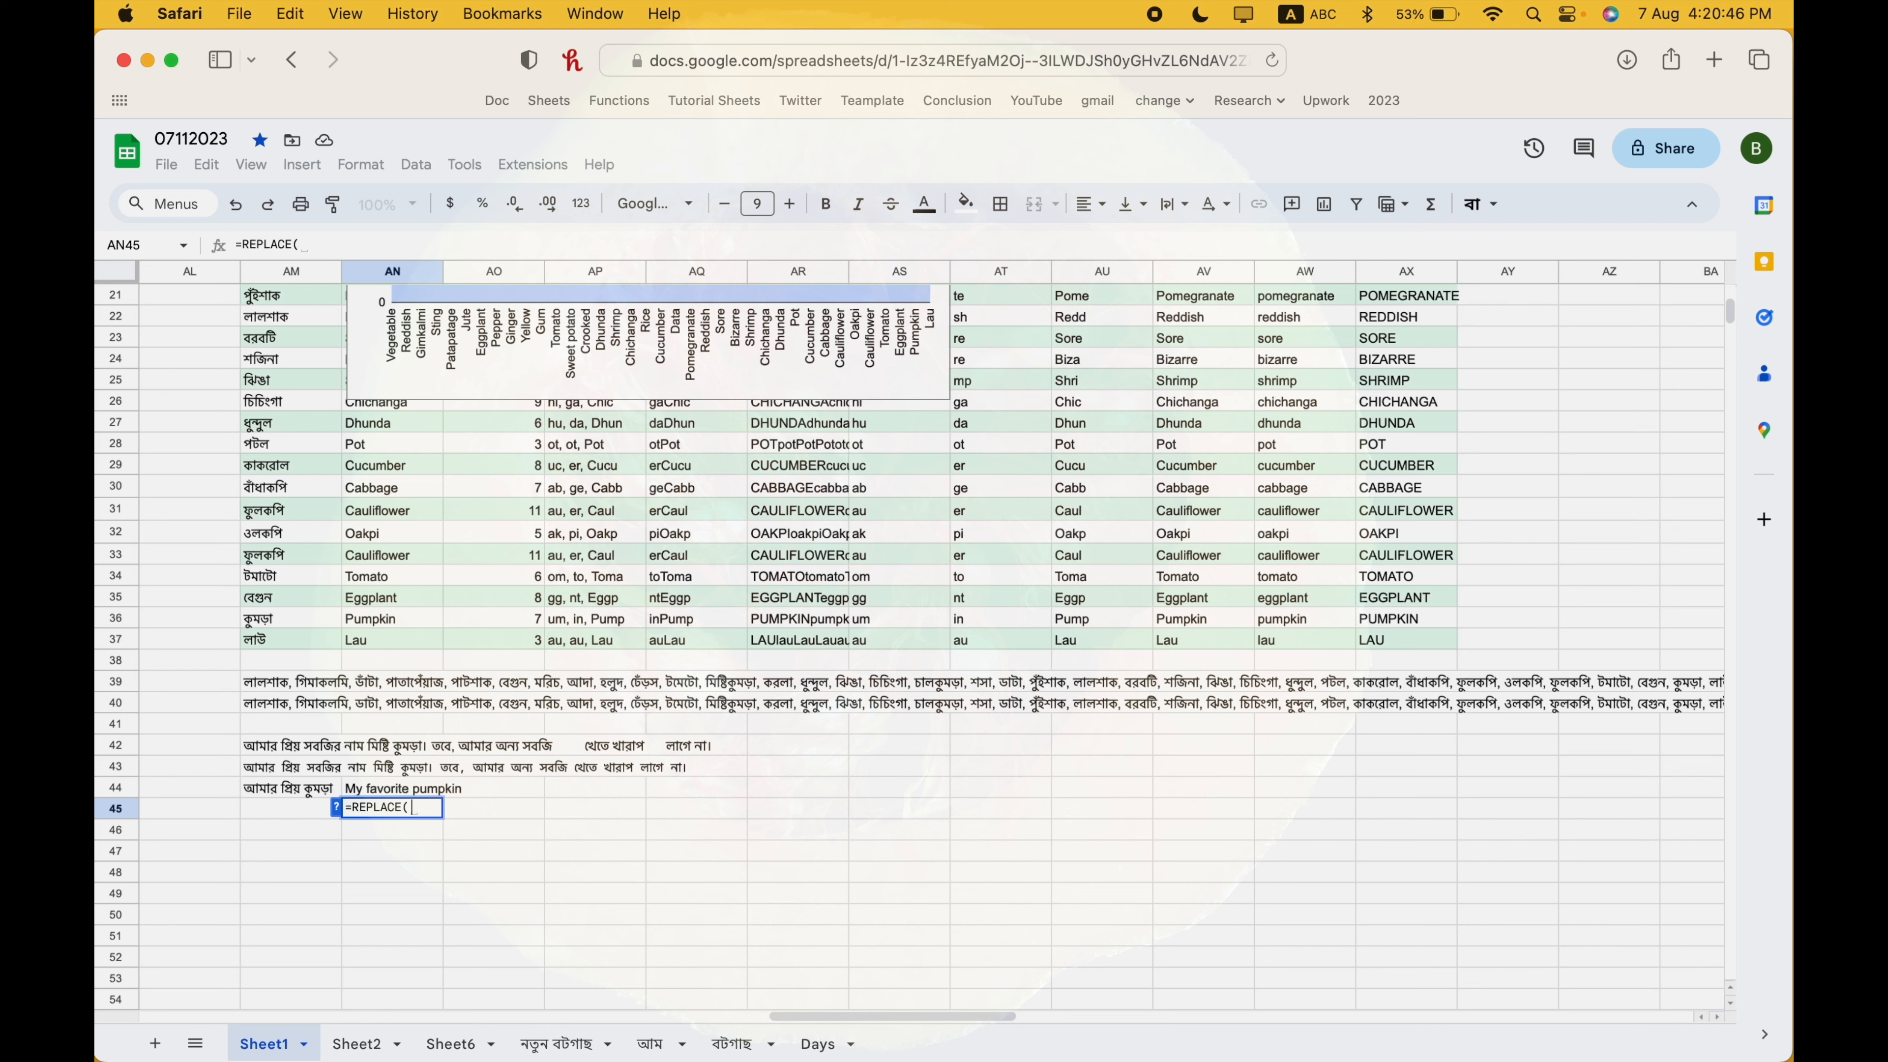
pyautogui.press('Up')
pyautogui.write(',')
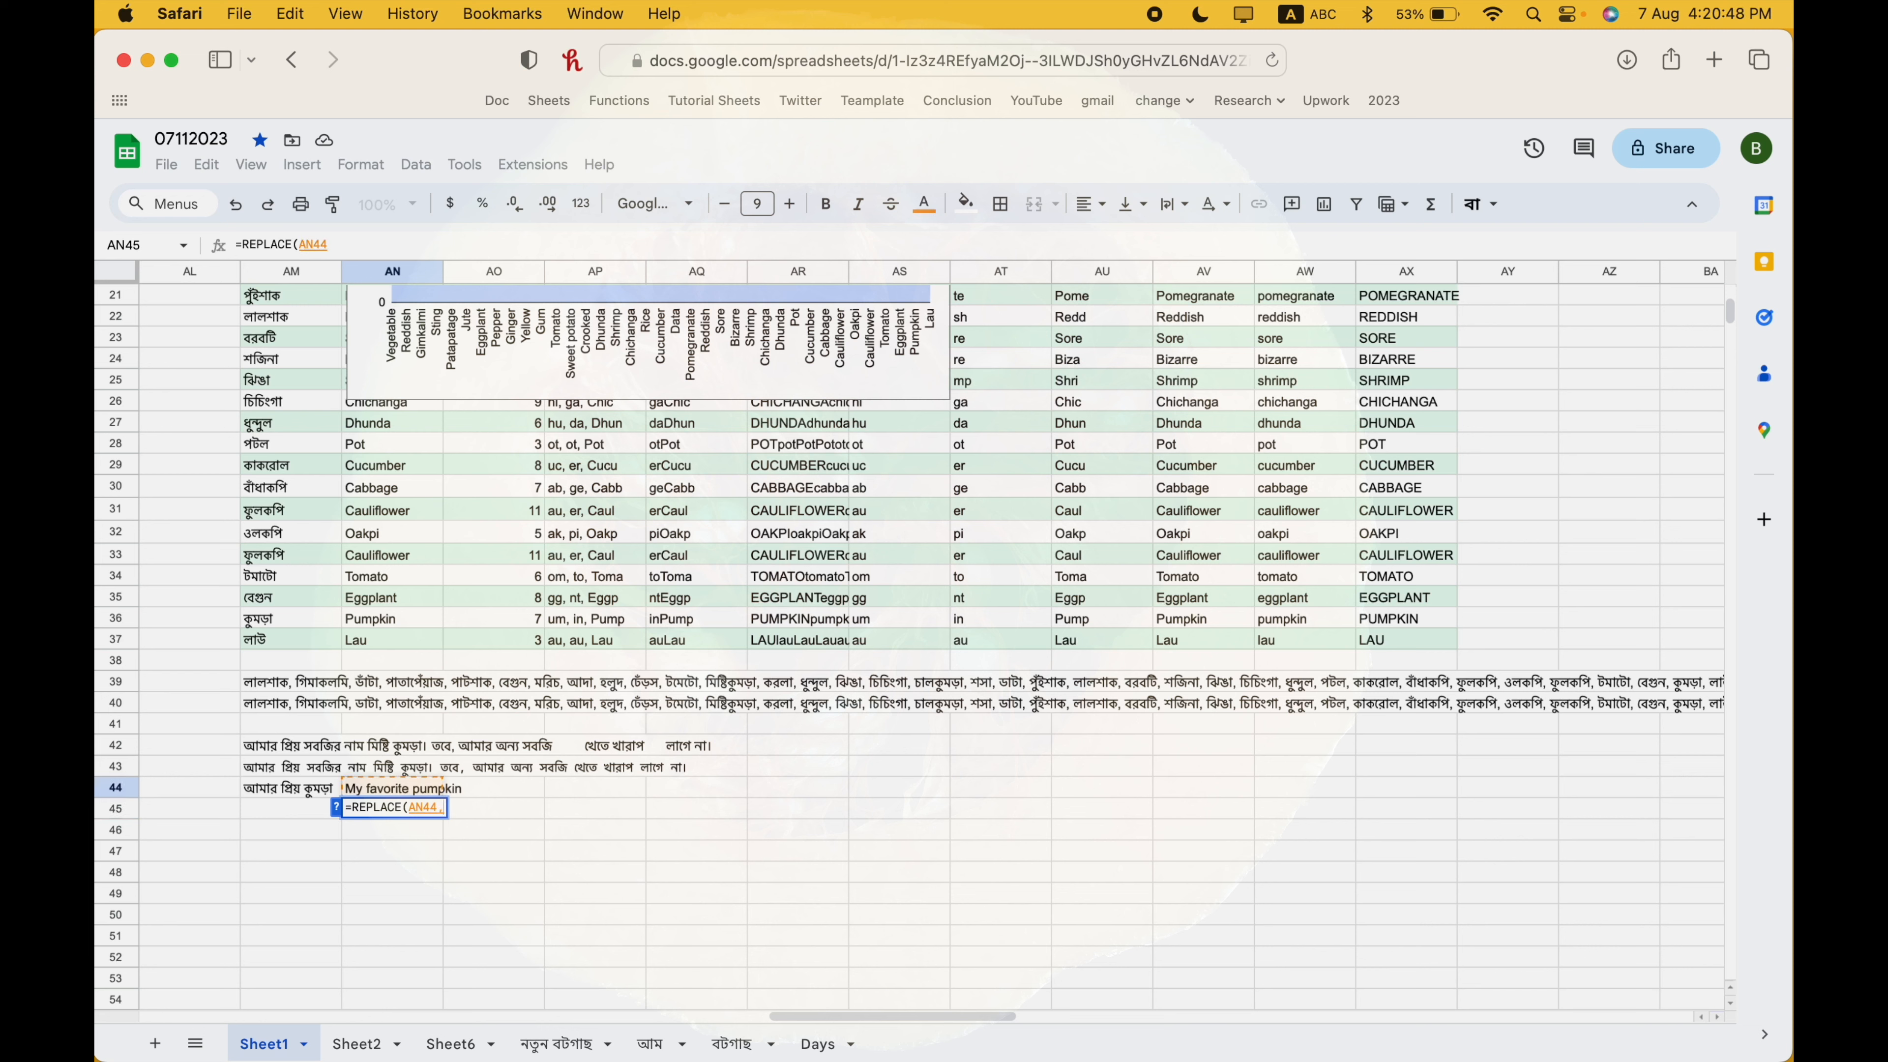
pyautogui.click(336, 808)
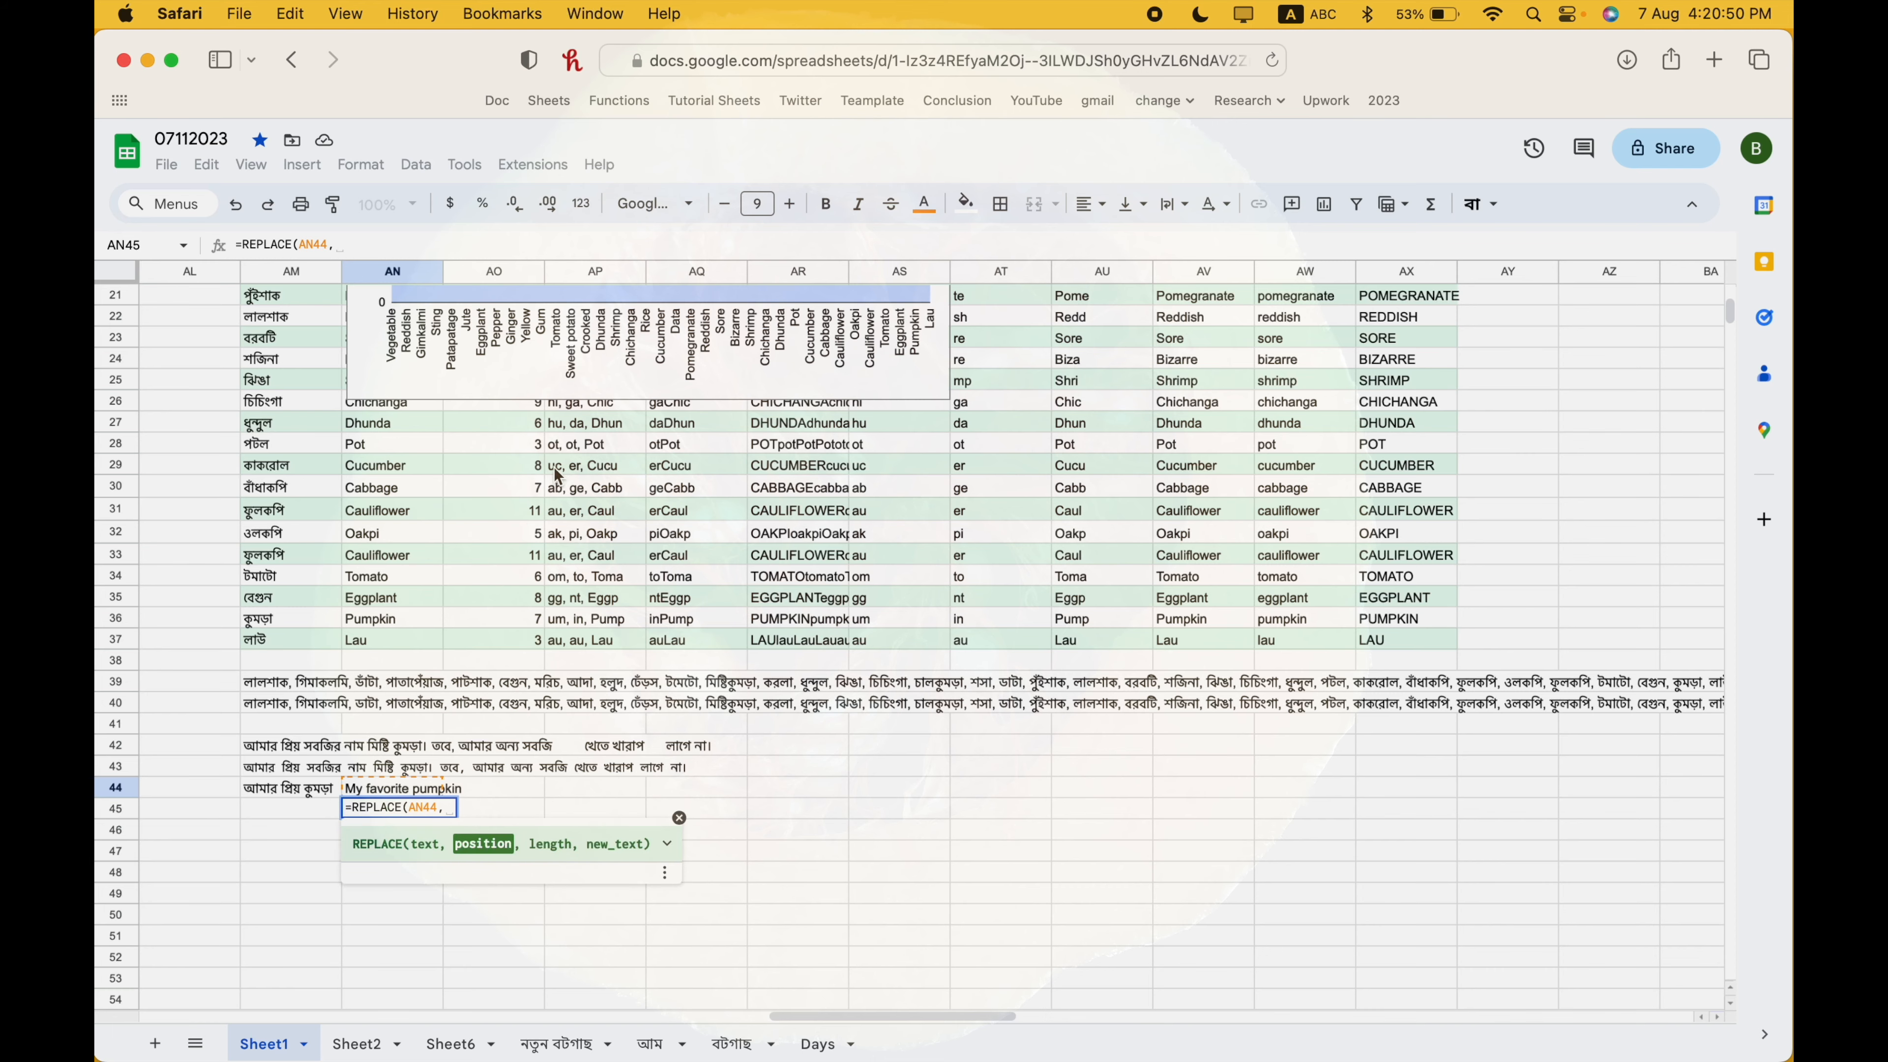
# - Complete the REPLACE formula in AN45 with position 13, length 7 and new text "Tomato"
pyautogui.scroll(-3, 553, 466)
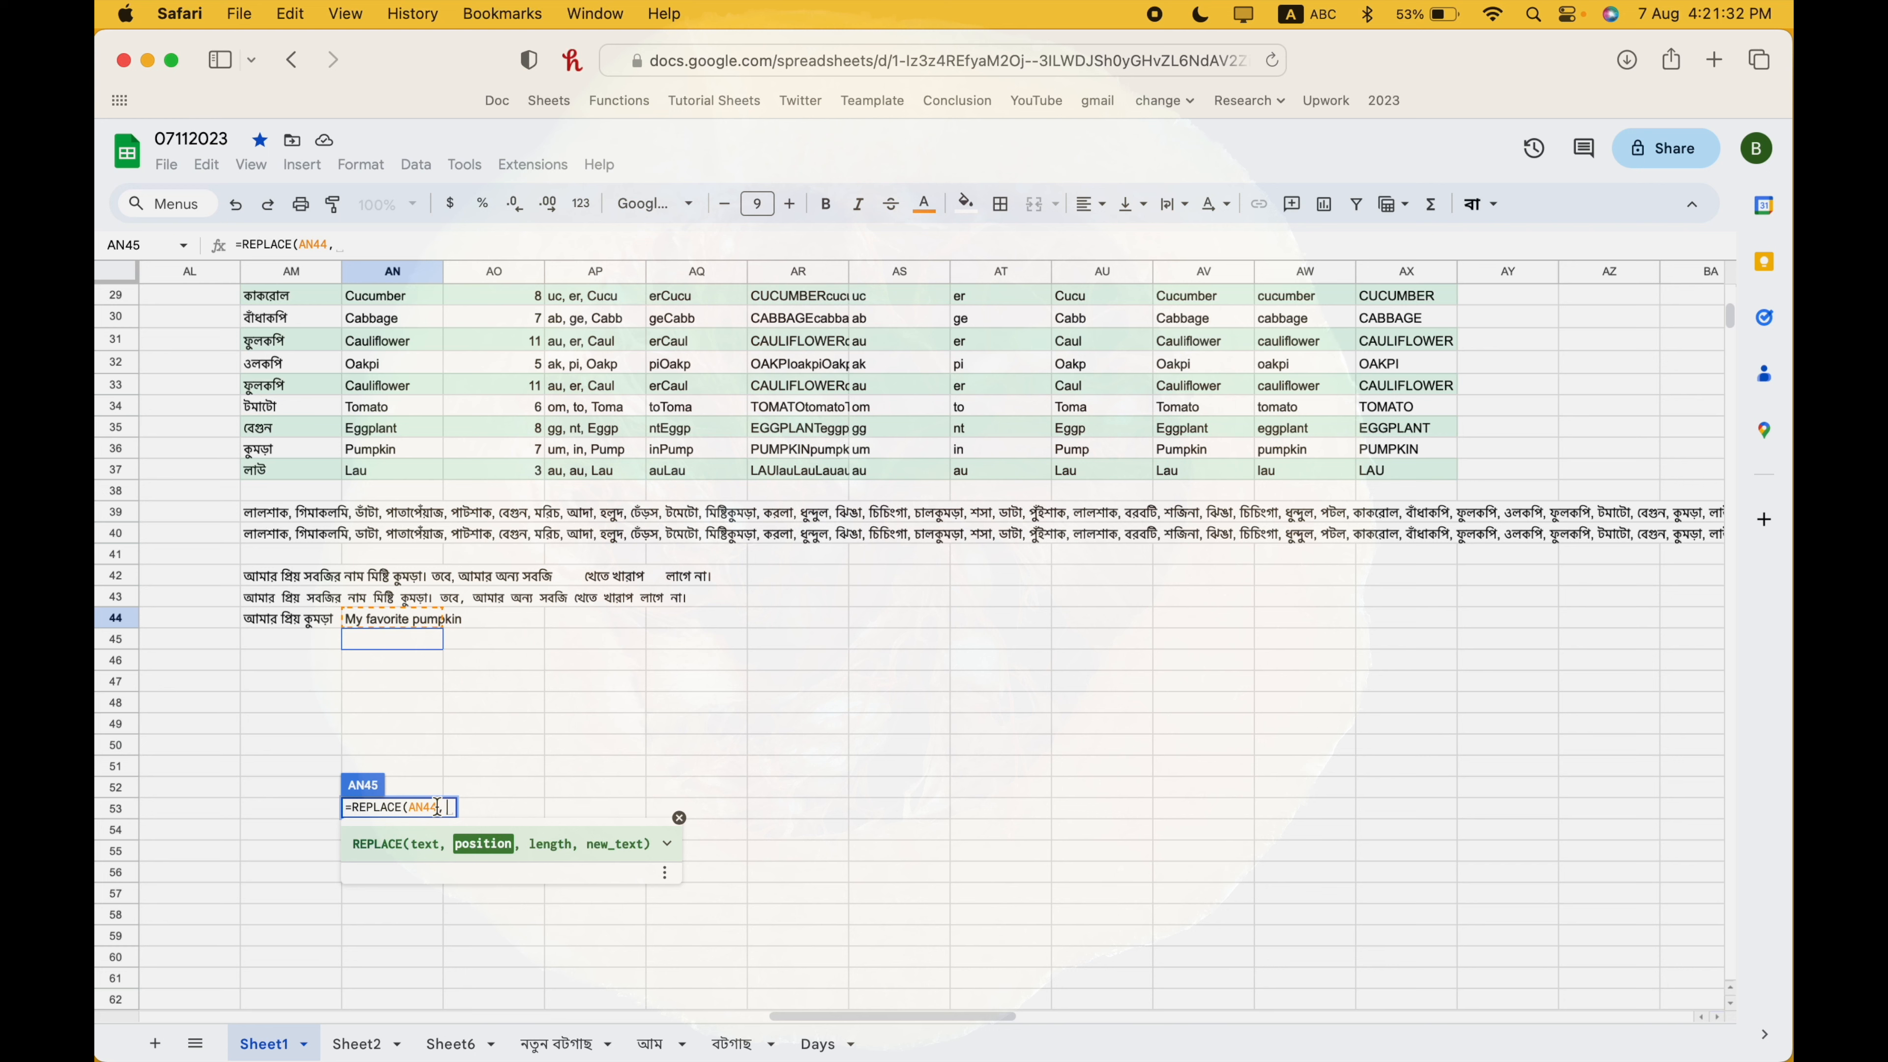
pyautogui.write('13')
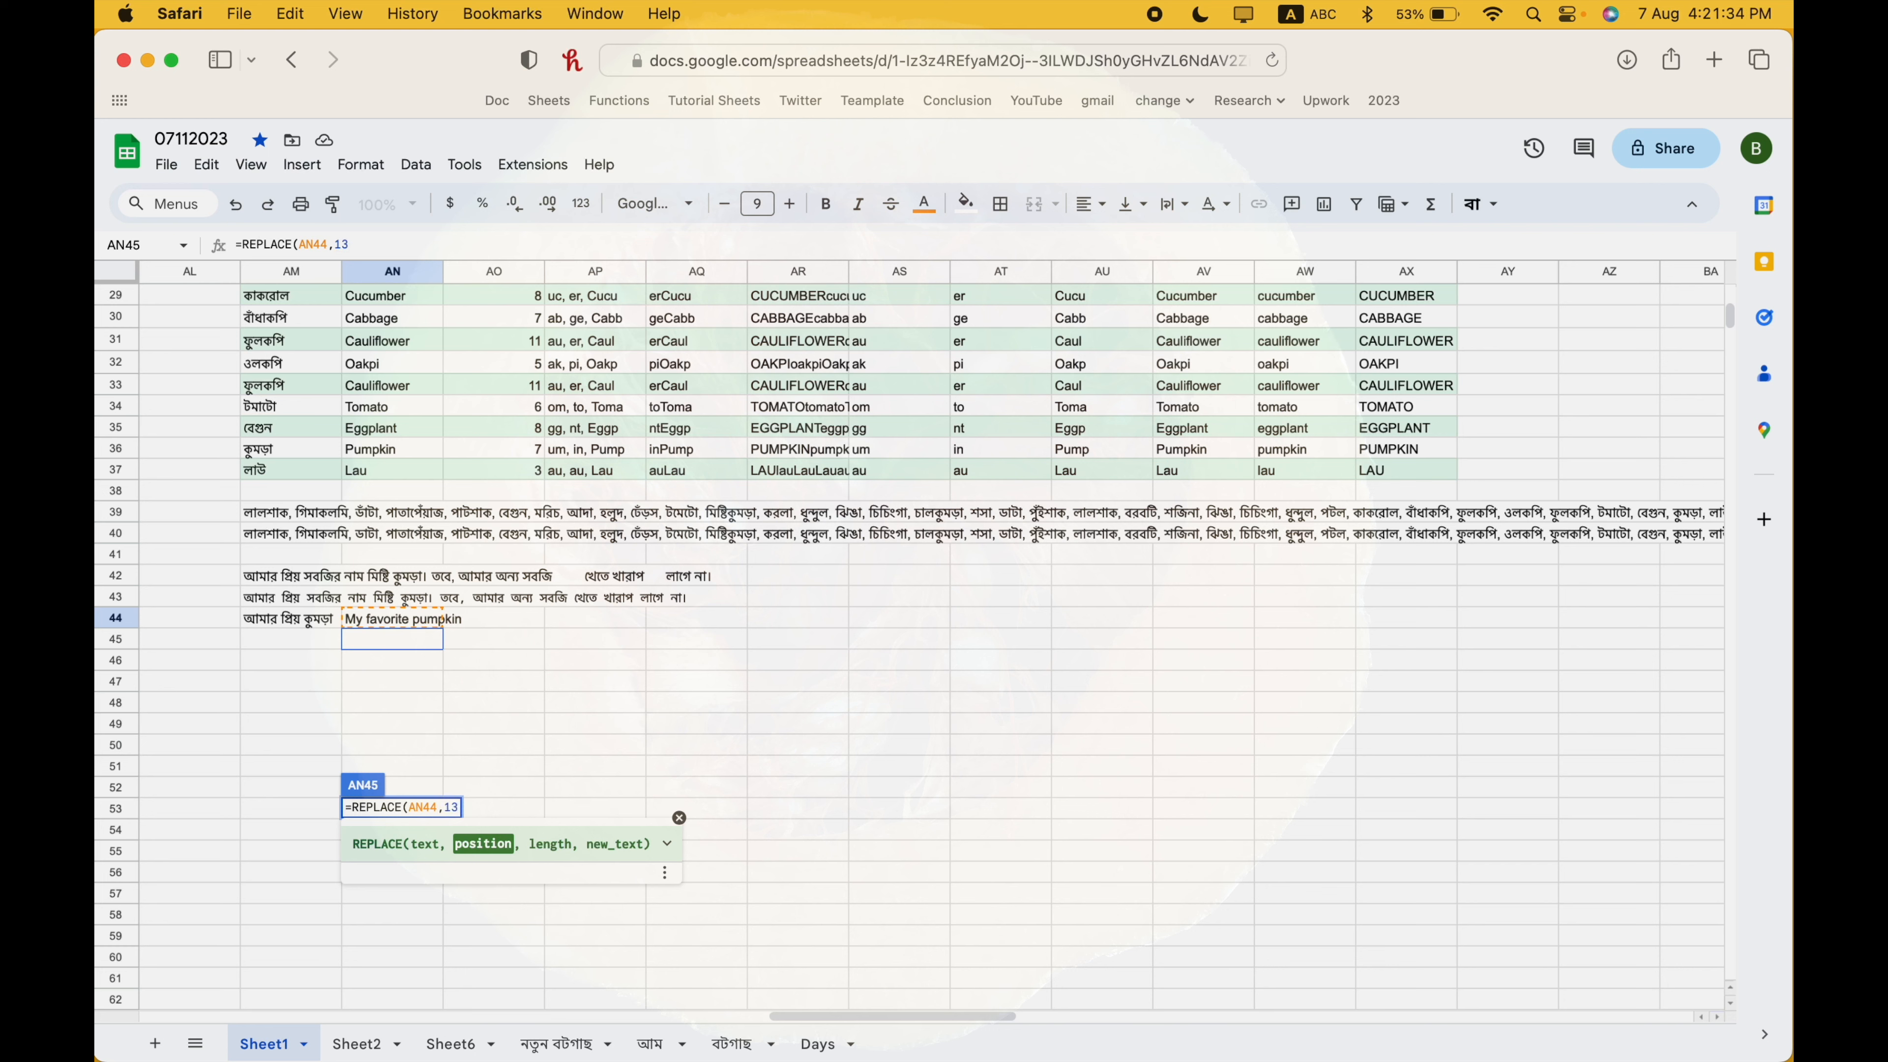
pyautogui.write(',')
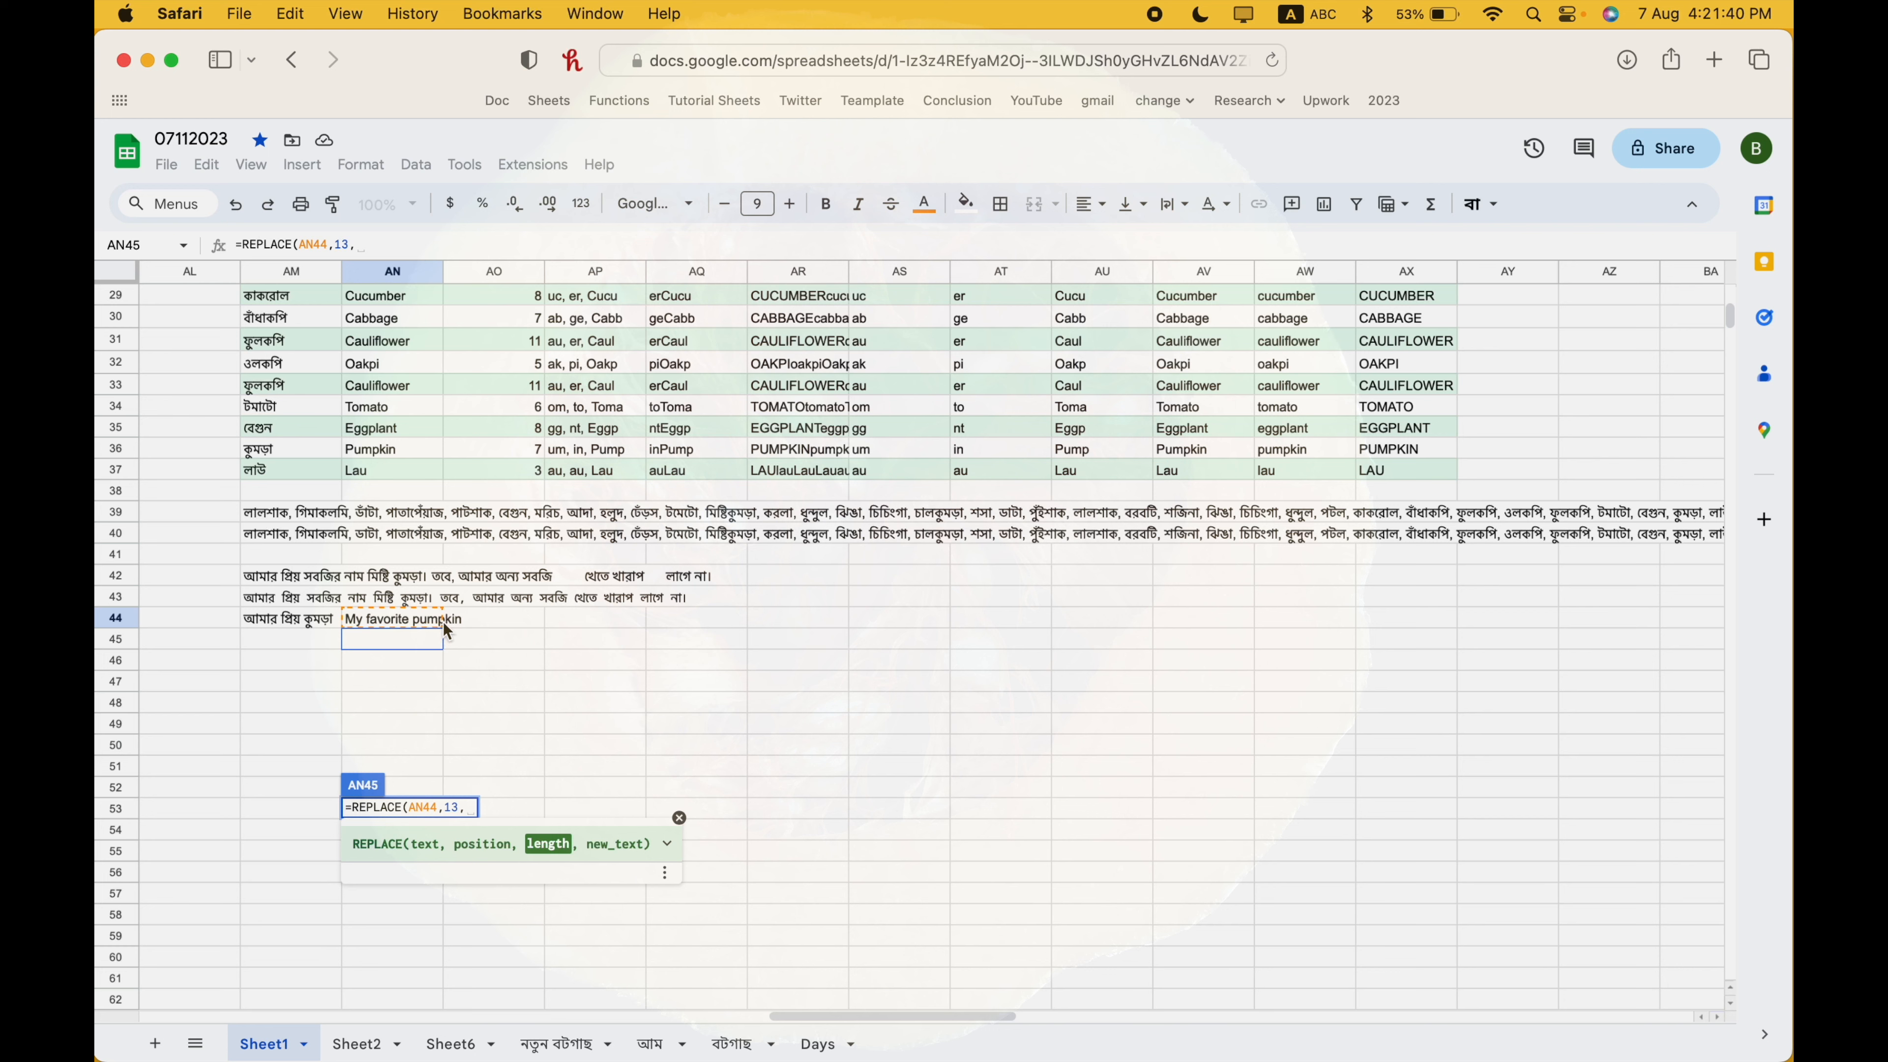
pyautogui.write('7,')
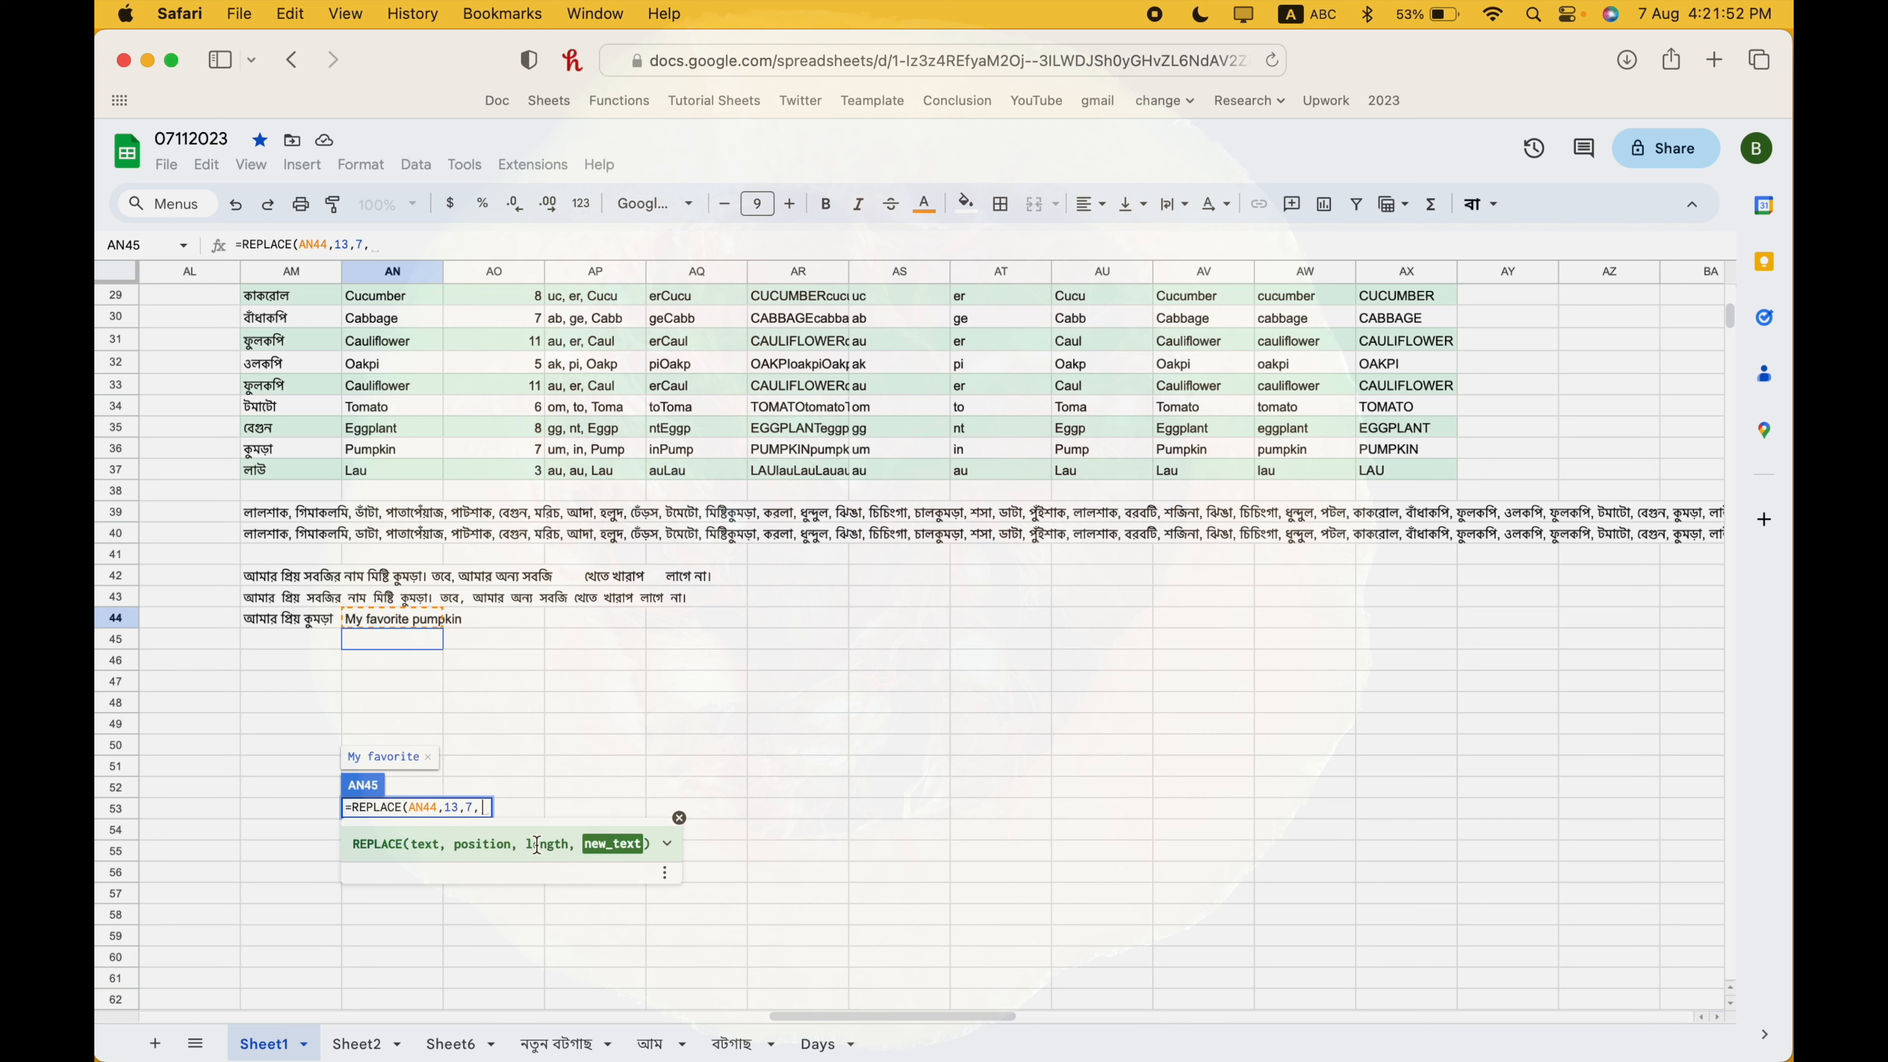
pyautogui.write('"')
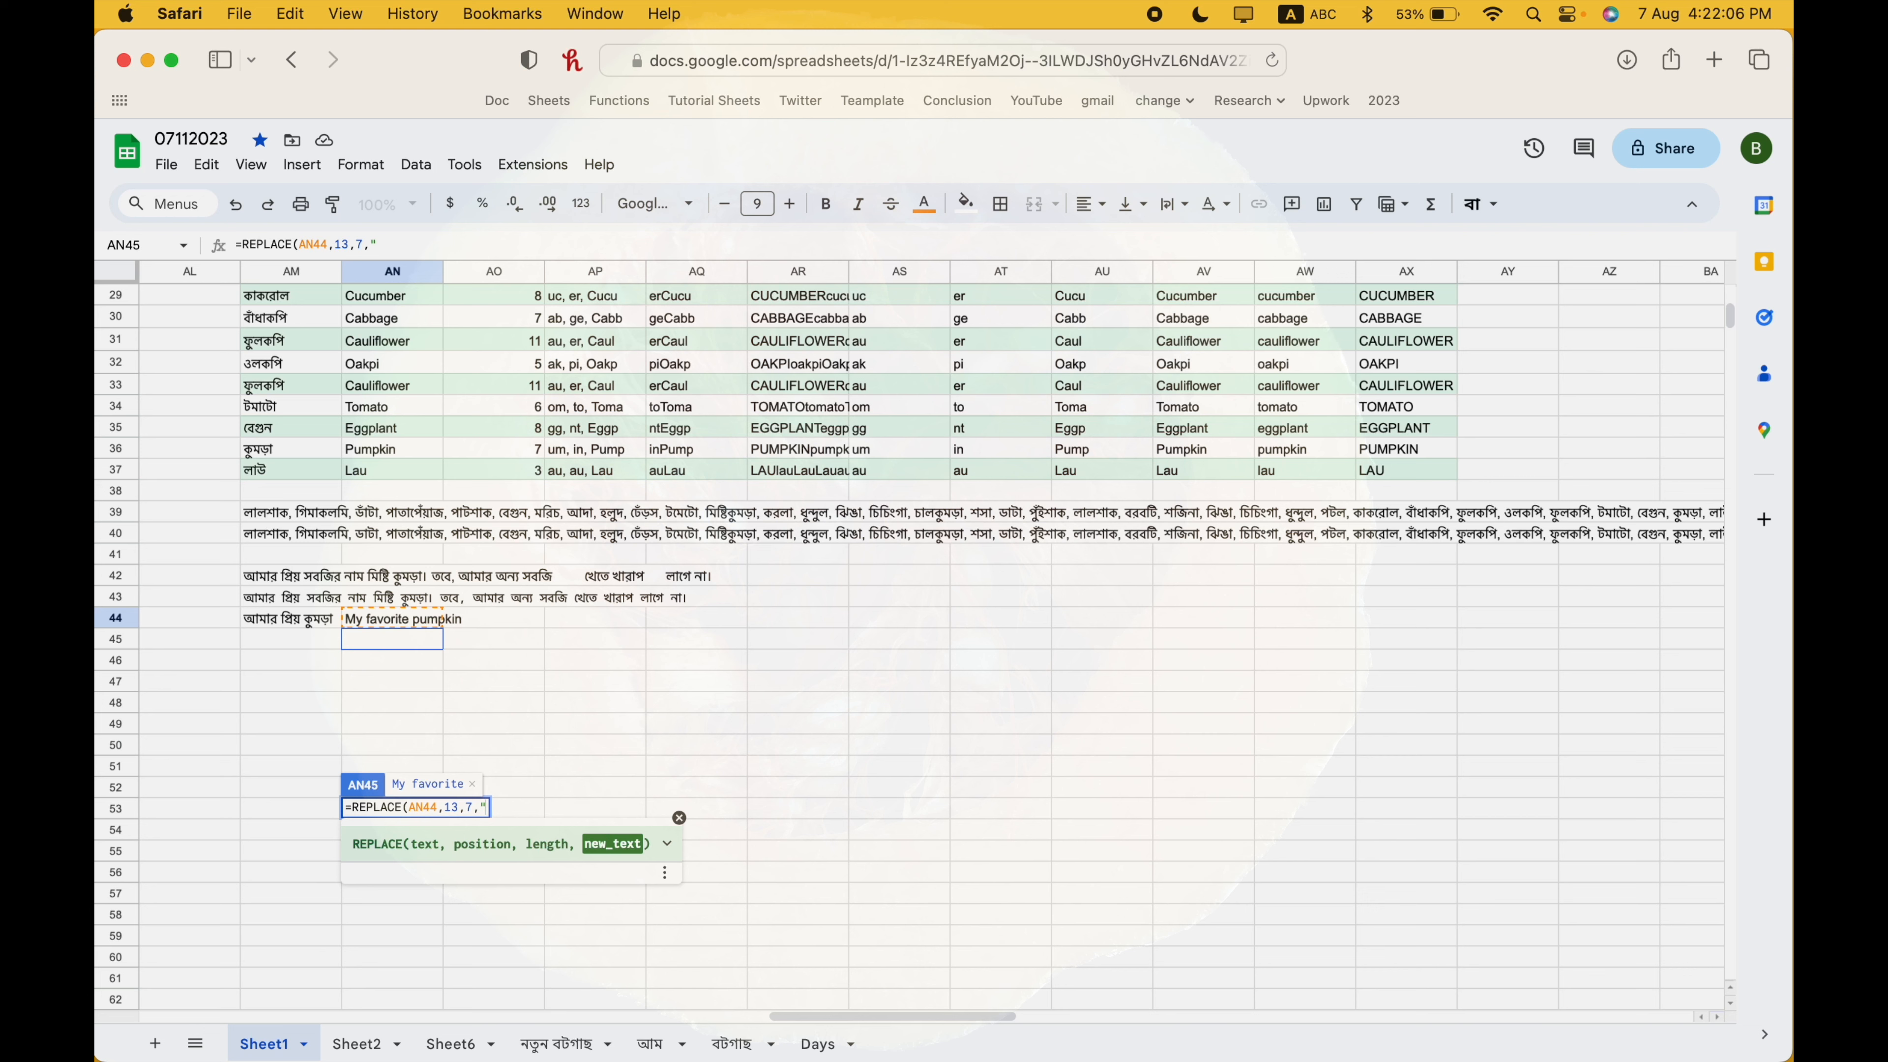
pyautogui.write('Tomato")')
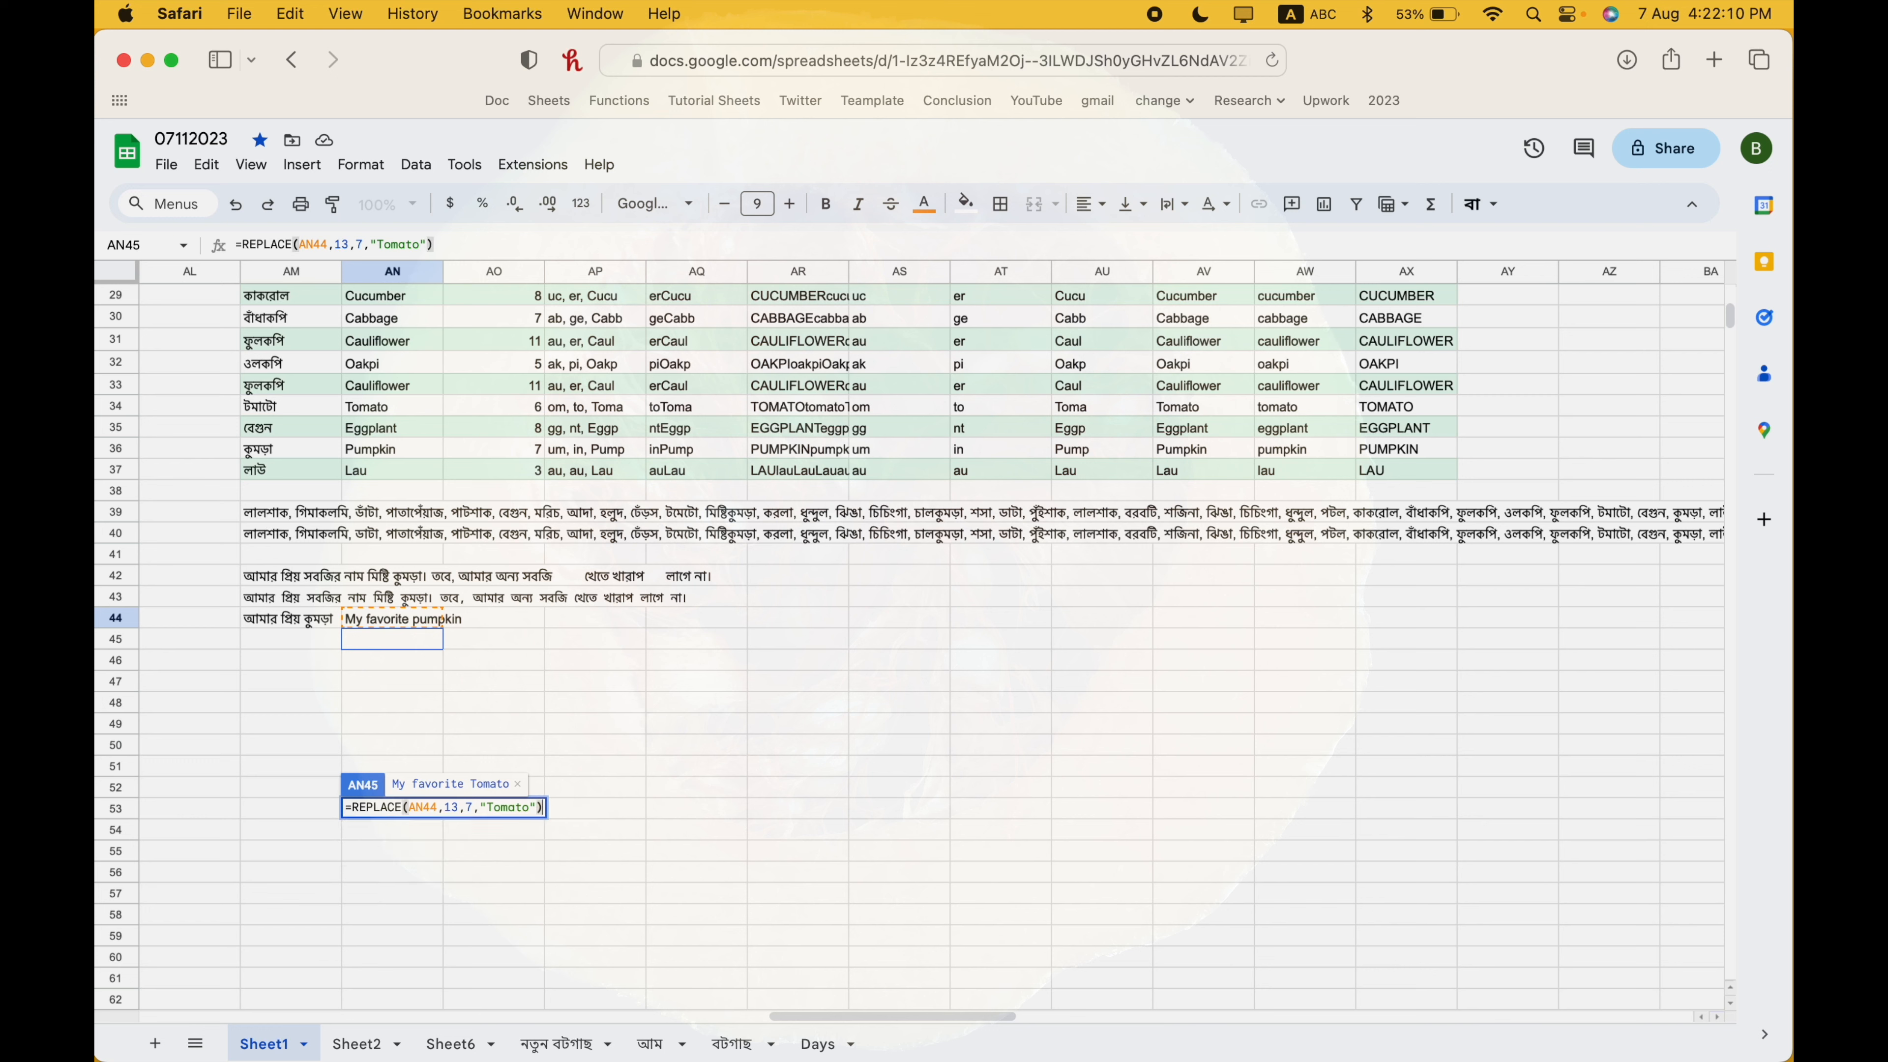
pyautogui.press('Return')
pyautogui.click(442, 640)
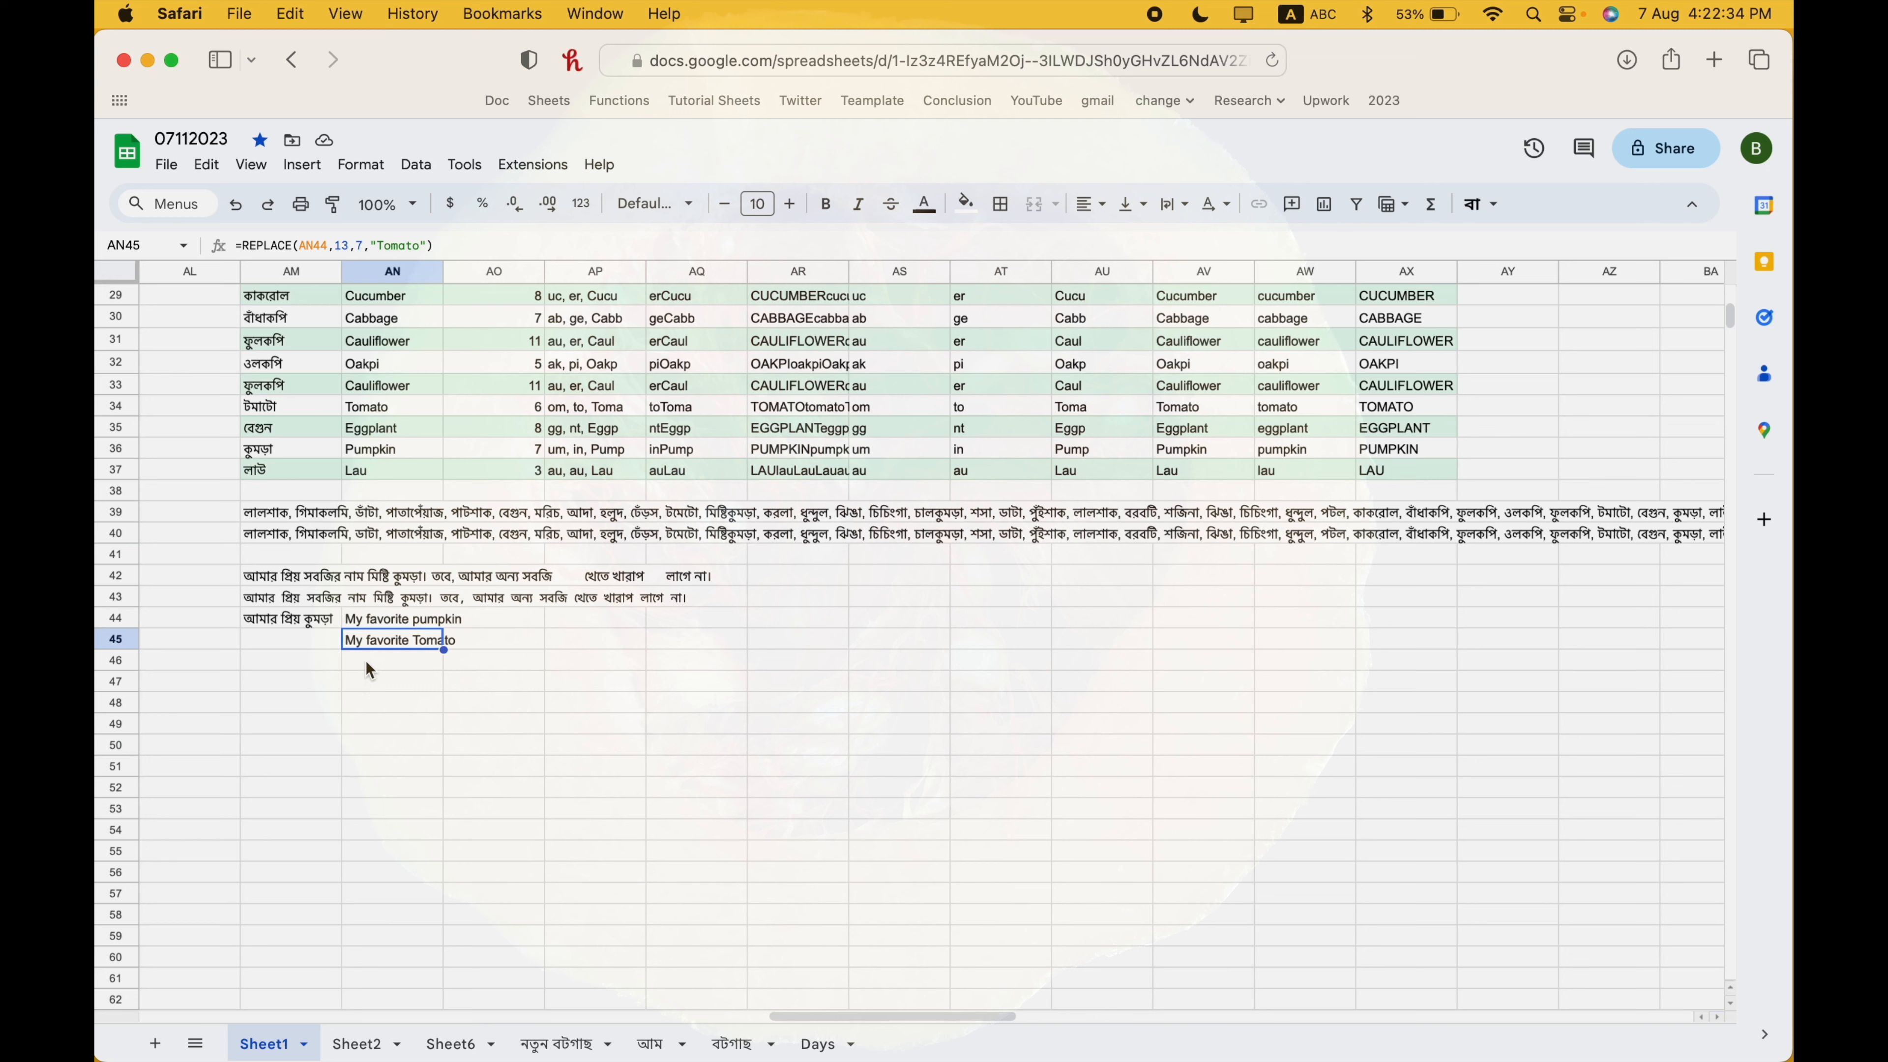
# - Check the contents of cells AM43, AN42 and AN43
pyautogui.click(292, 611)
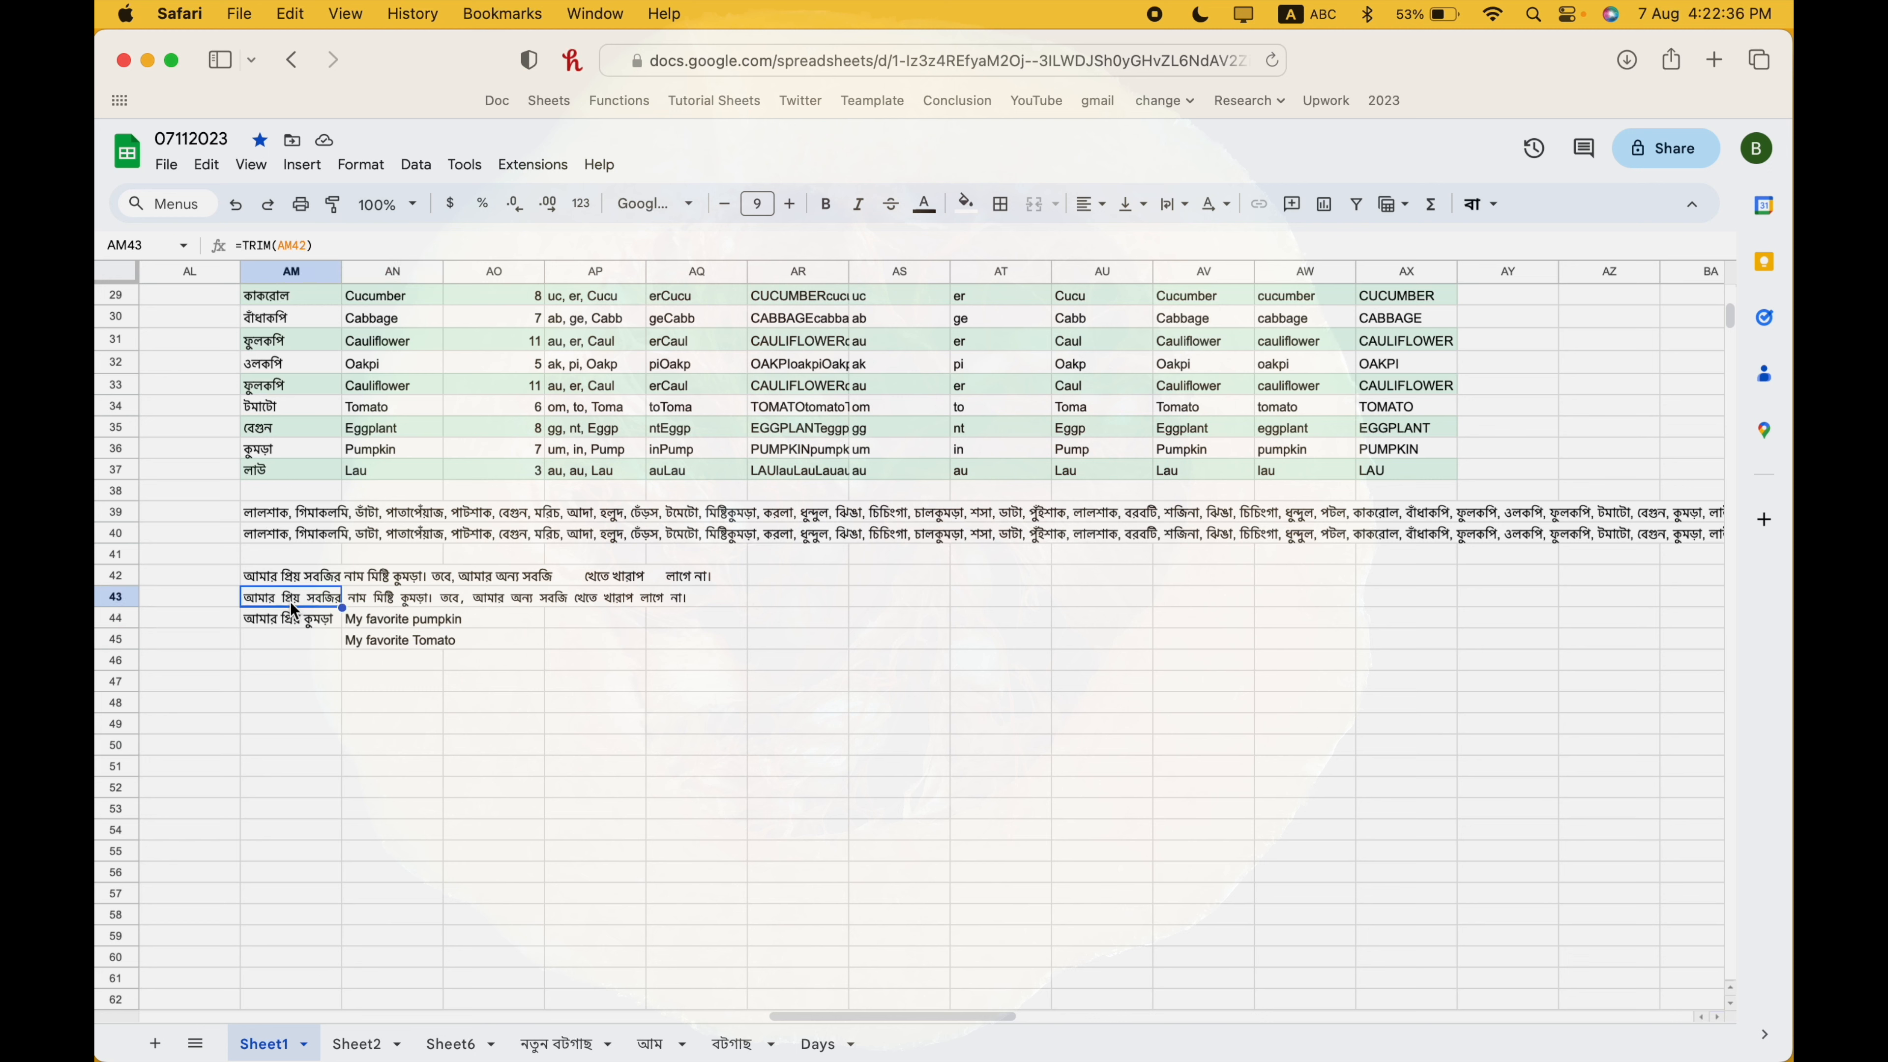
pyautogui.click(386, 584)
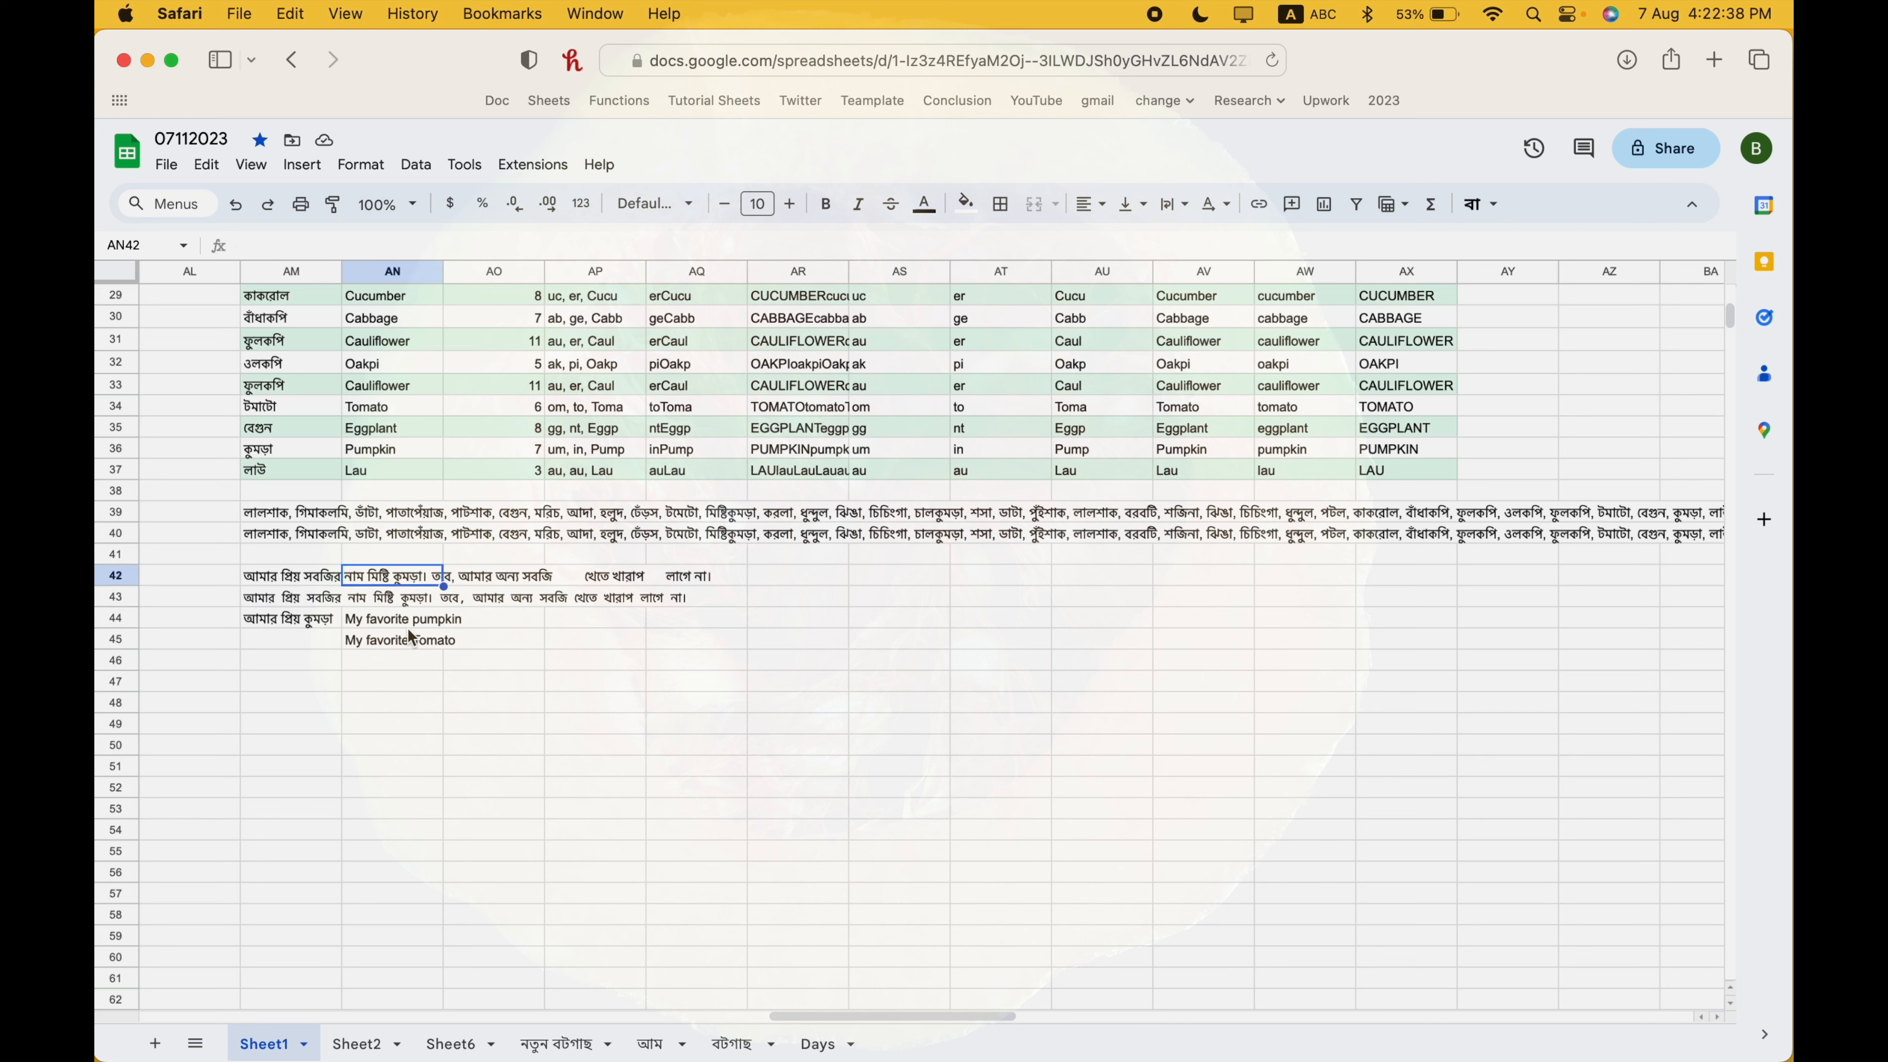
pyautogui.press('Down')
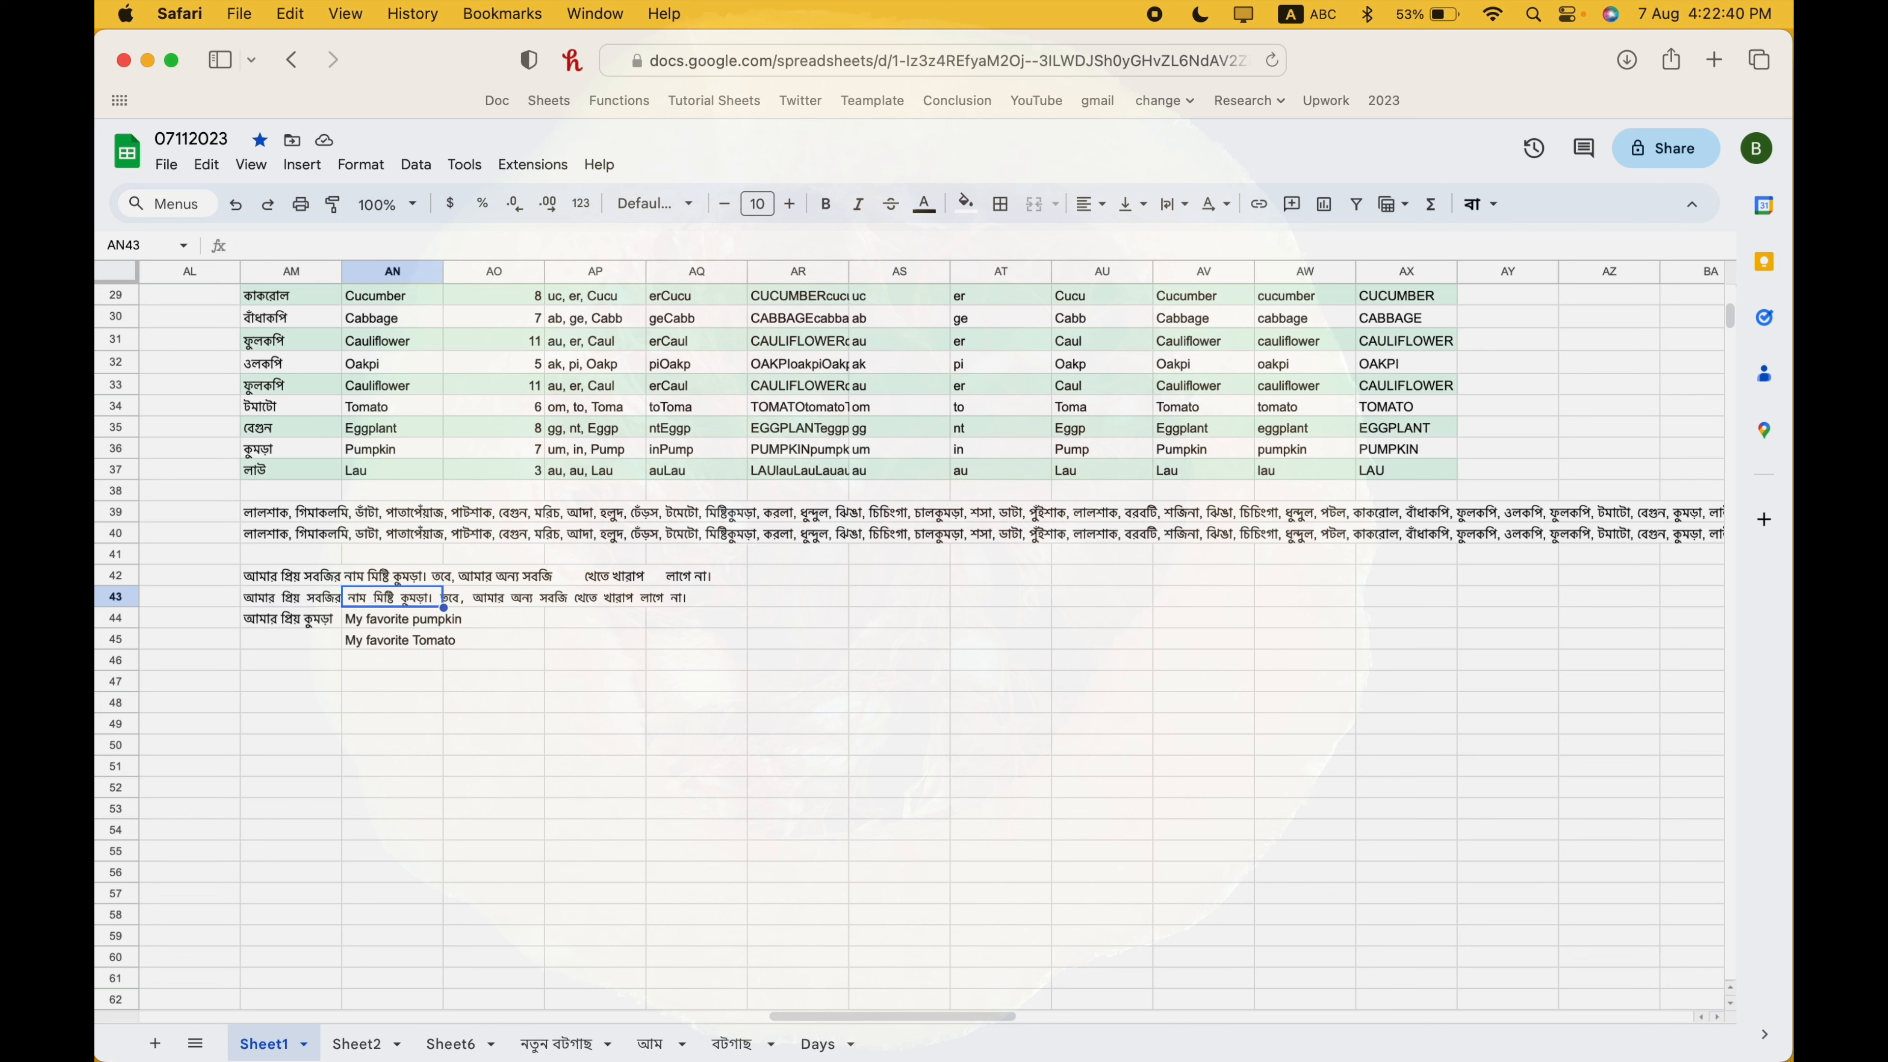